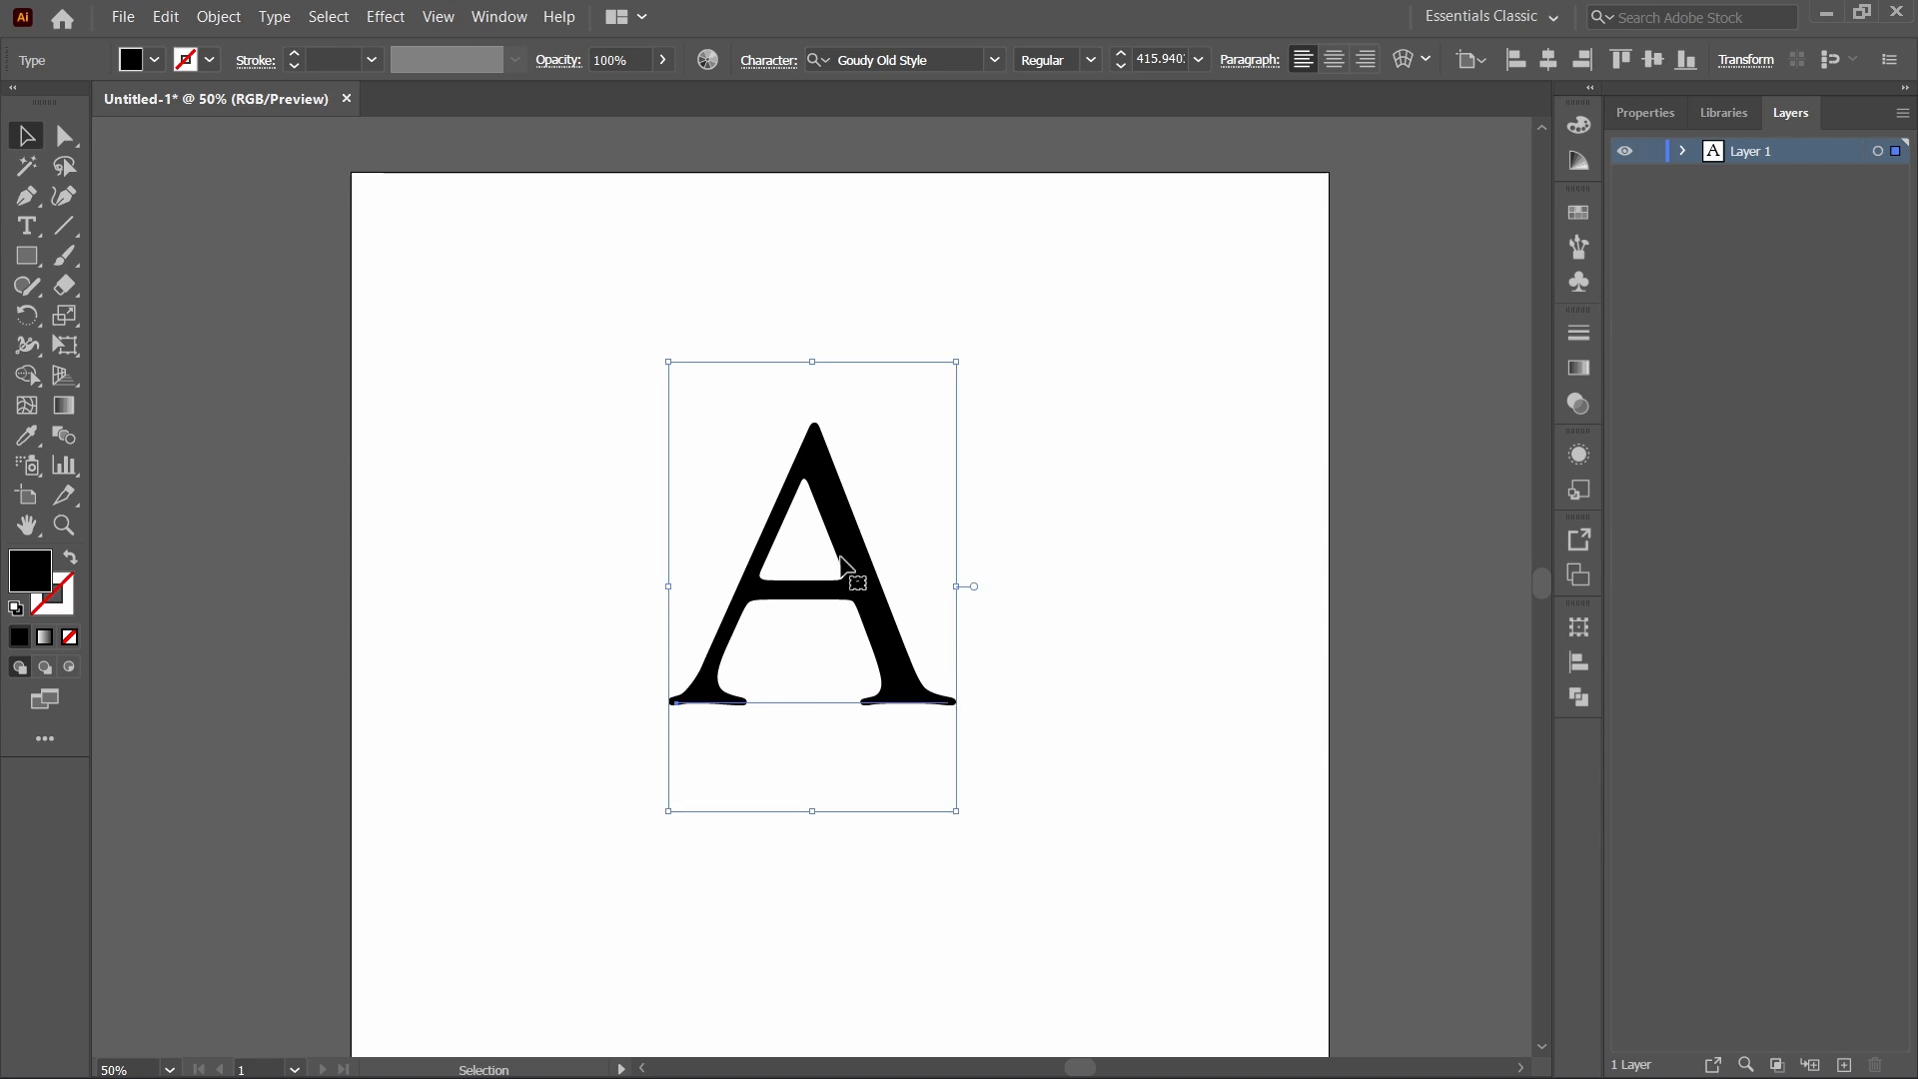
Move the letter A up and to the right on the artboard and apply the Goudy Old Style font.
drag(852, 560, 936, 487)
click(999, 61)
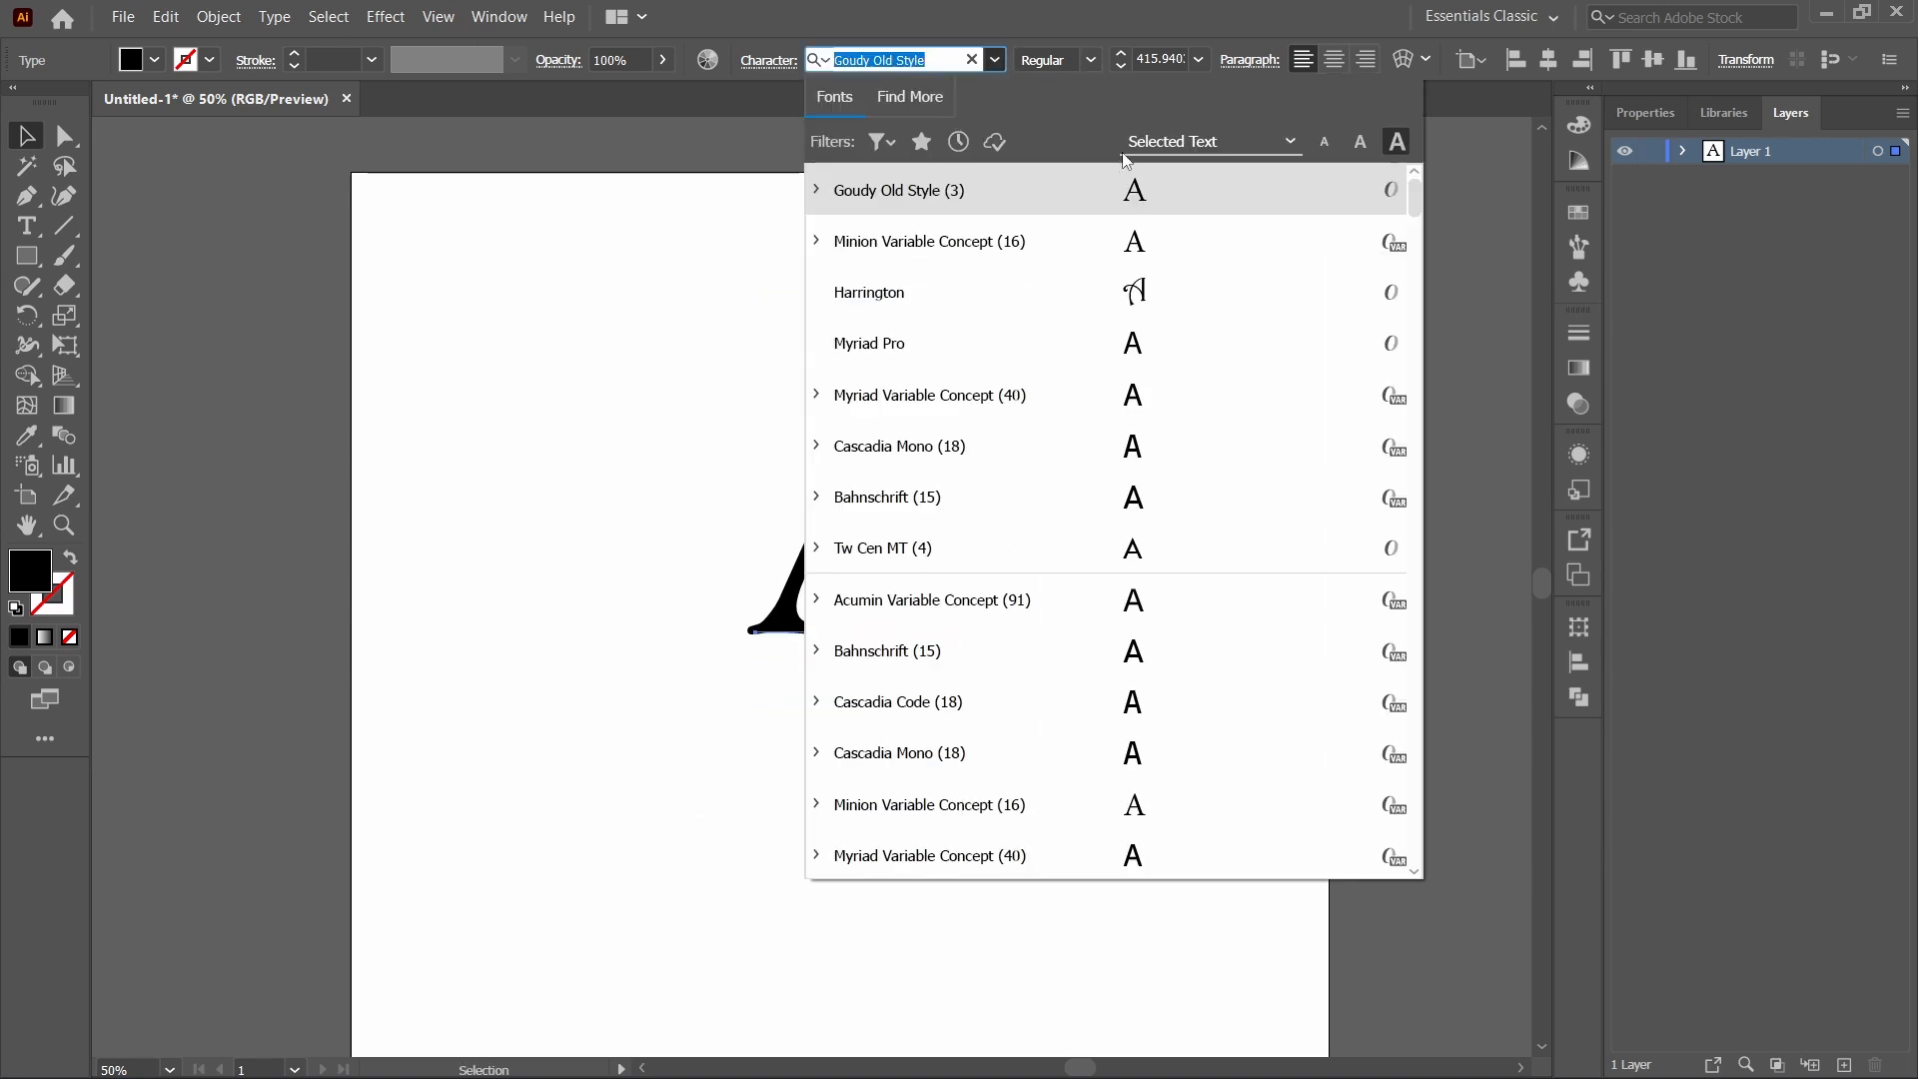
click(987, 190)
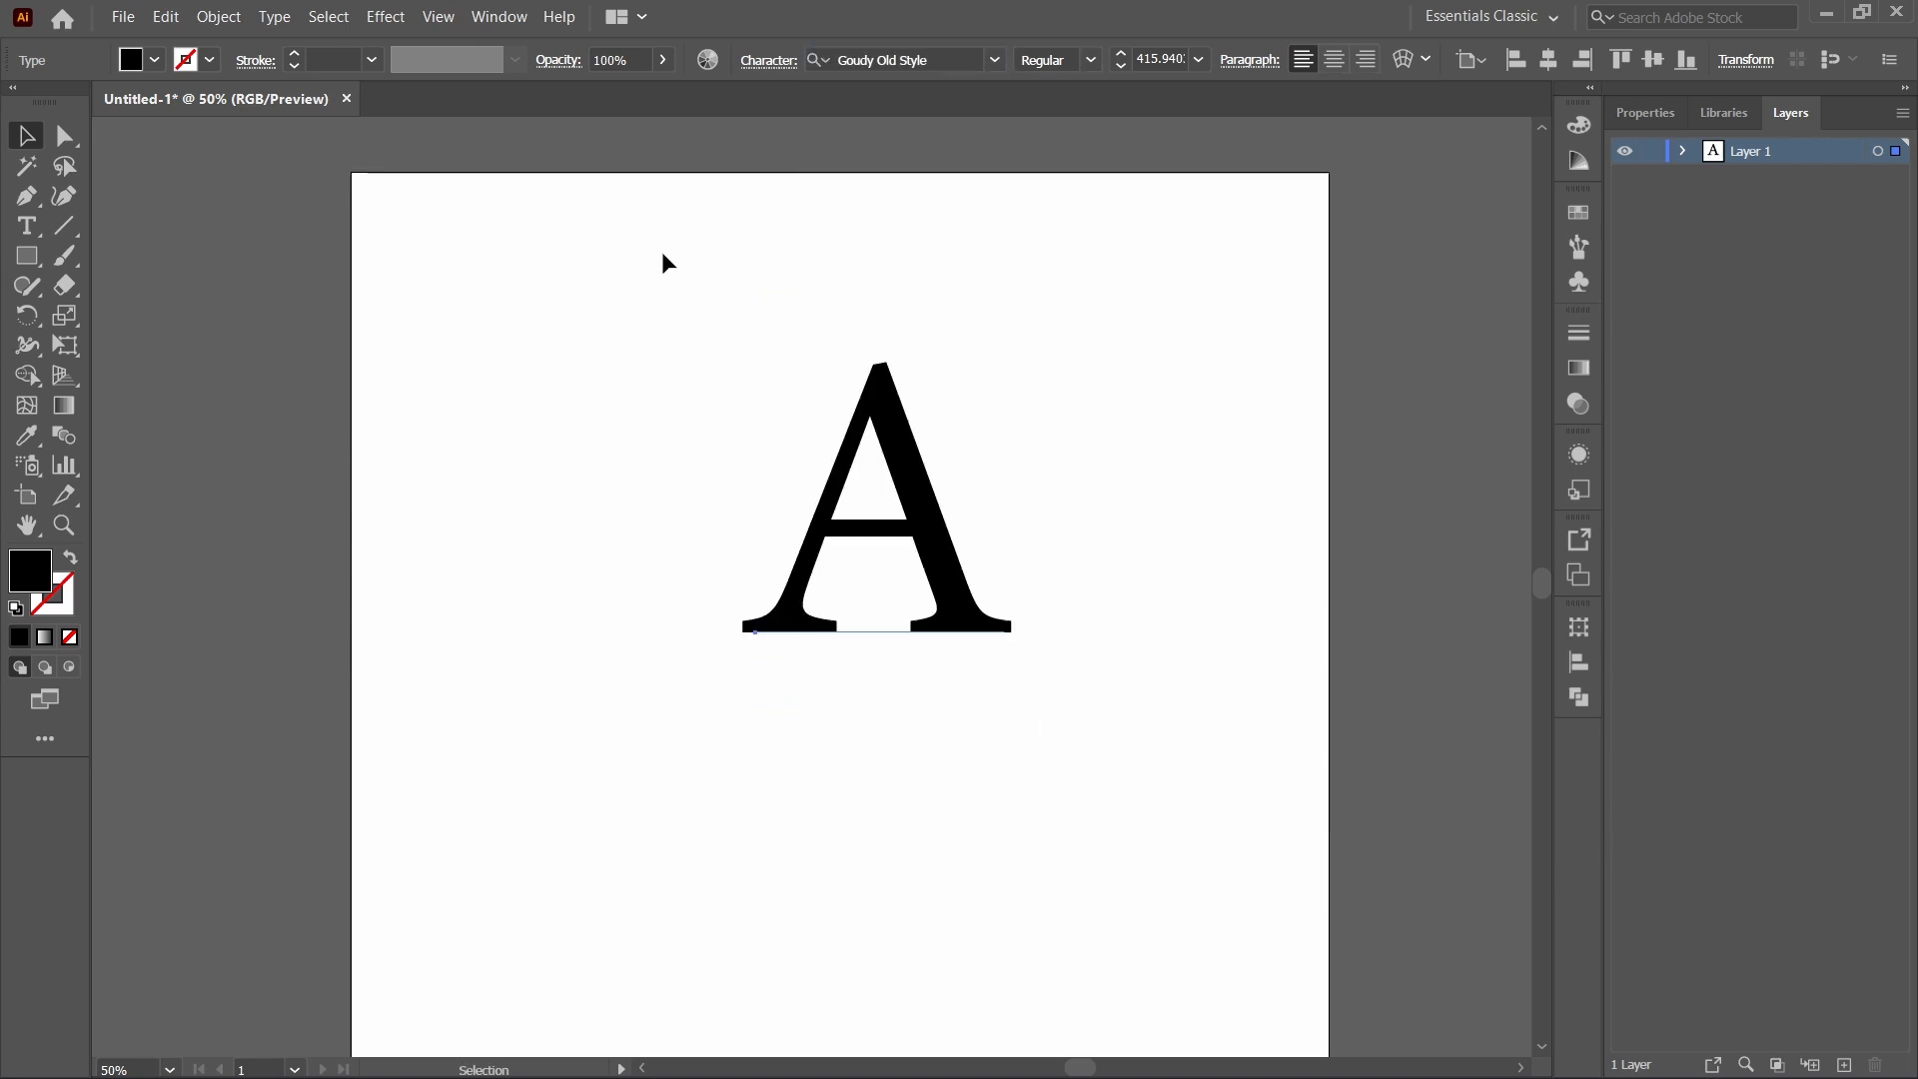
Duplicate the letter A, placing the copy in the upper-left area of the artboard.
click(679, 290)
scroll(869, 340, down, 1)
drag(865, 334, 529, 389)
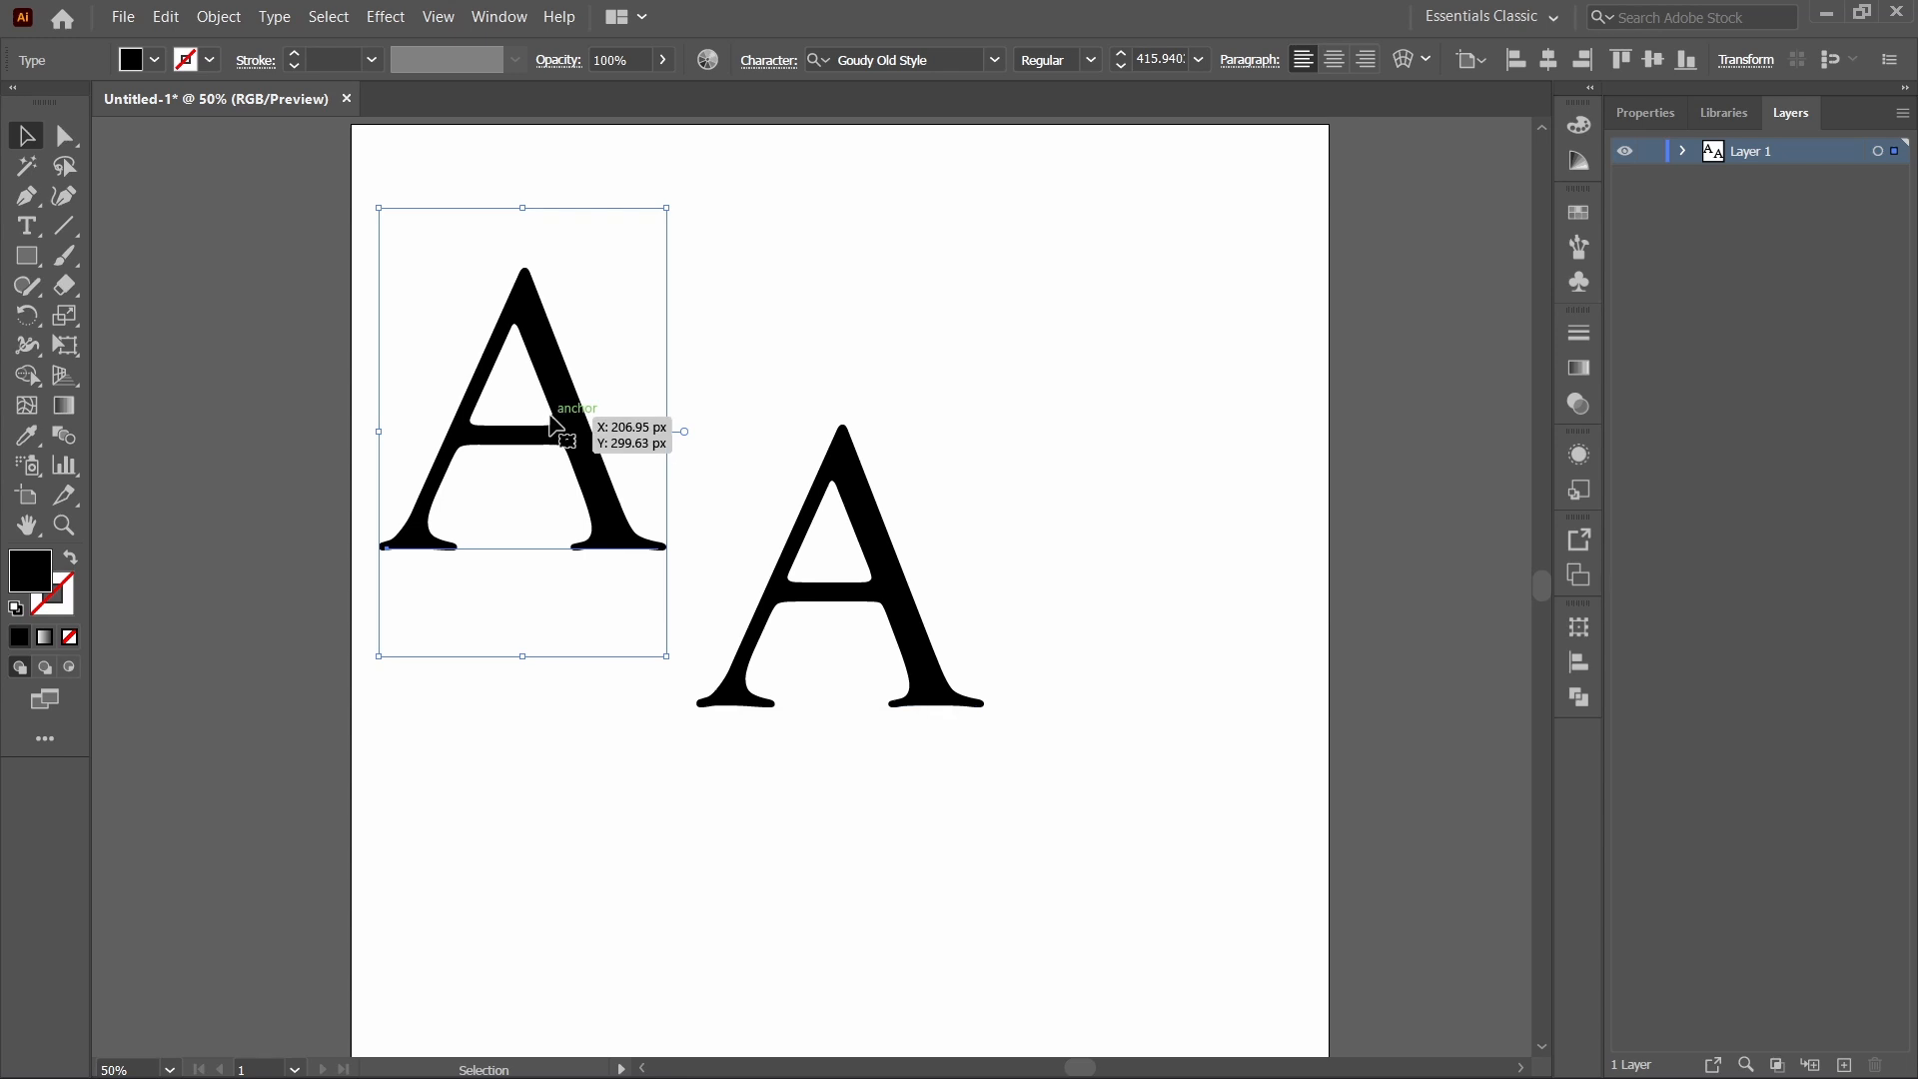
Expand the lower-right letter A into editable outlines with Object and Fill included.
click(811, 506)
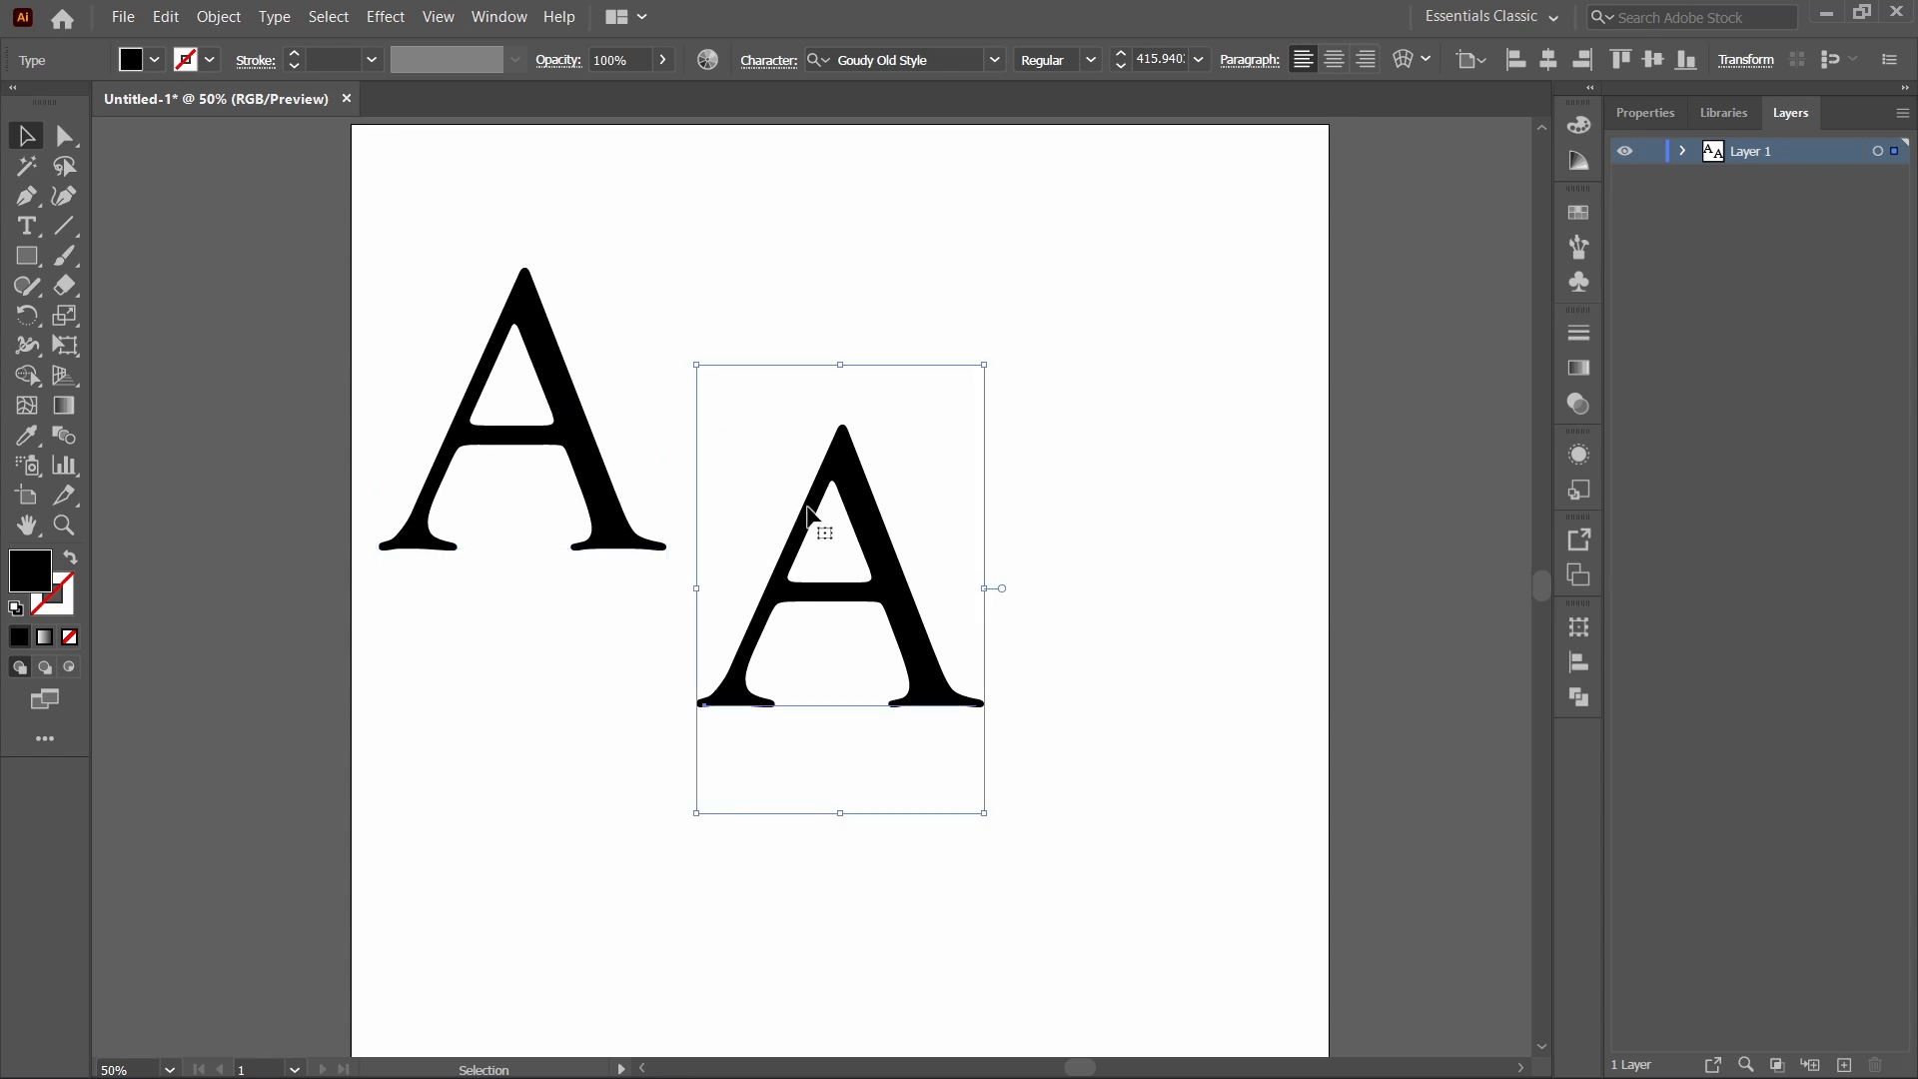
click(214, 17)
click(300, 300)
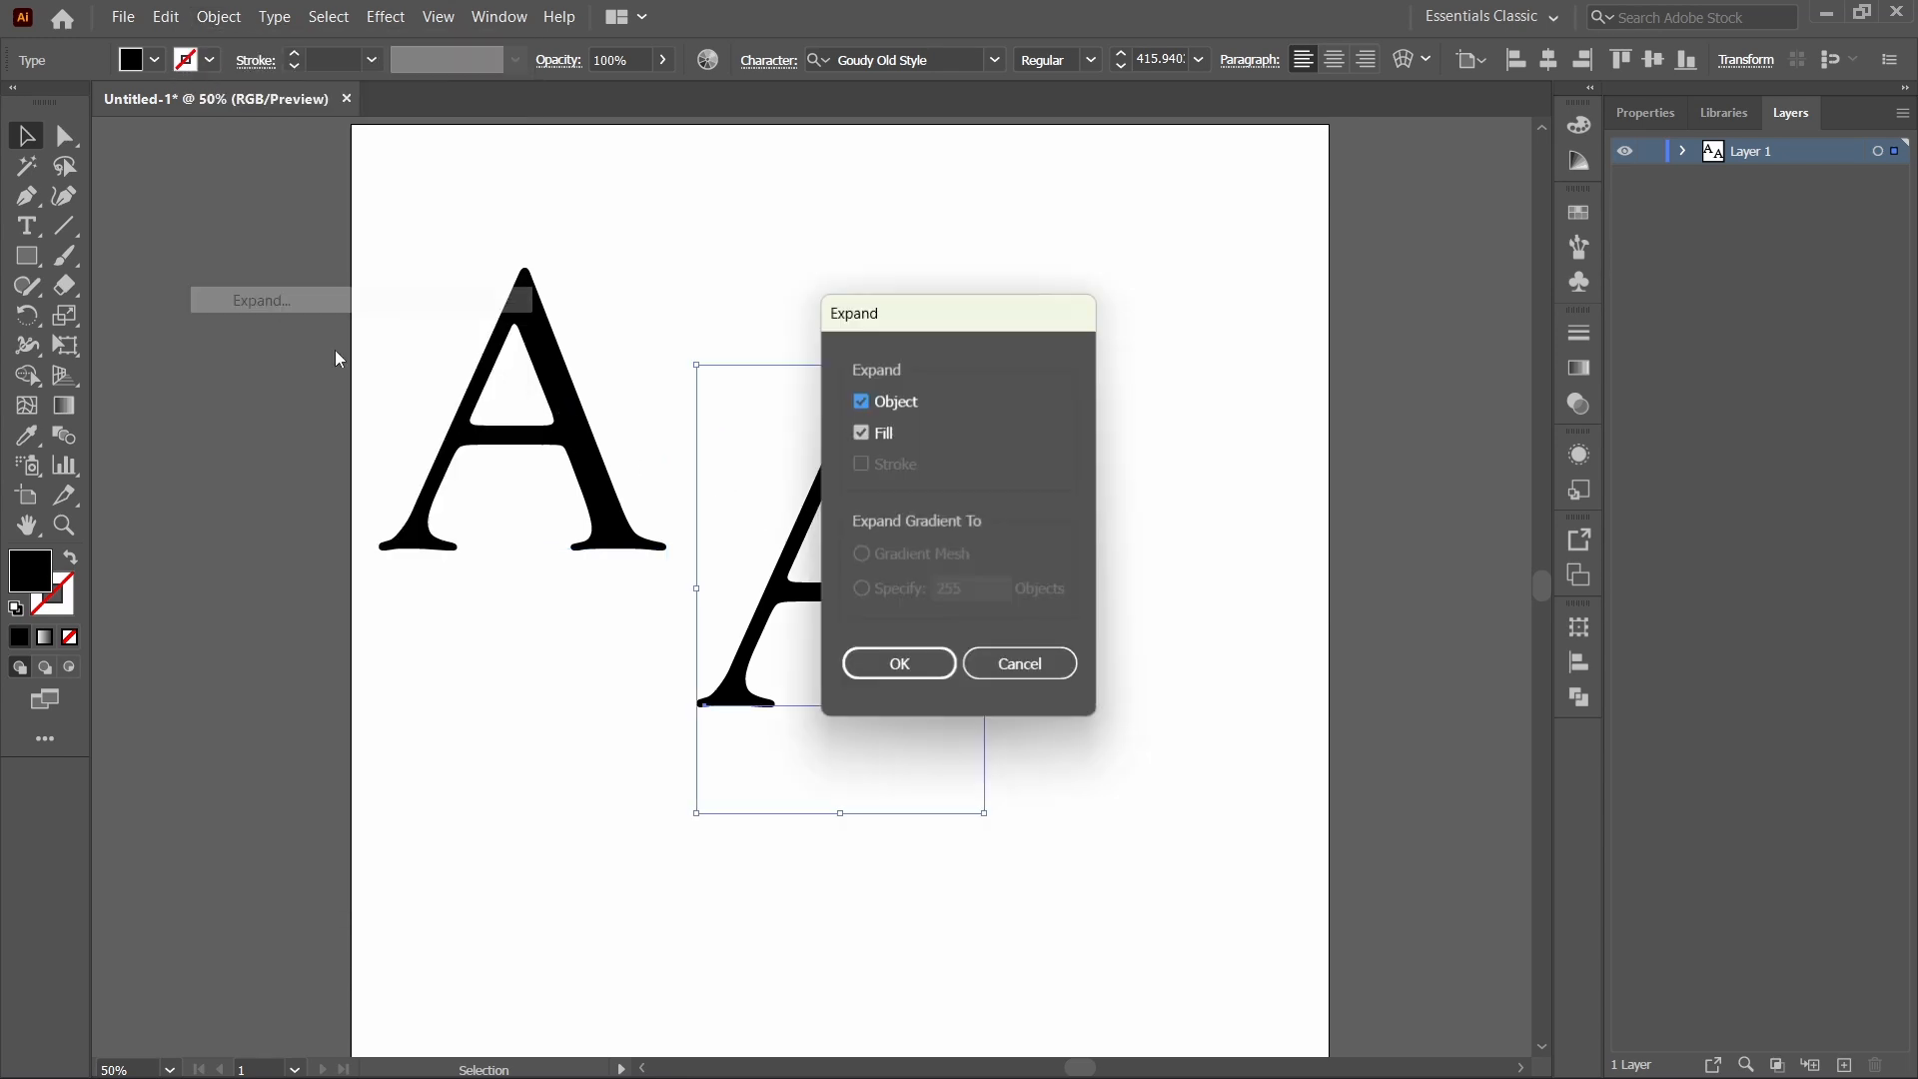
click(898, 664)
click(649, 683)
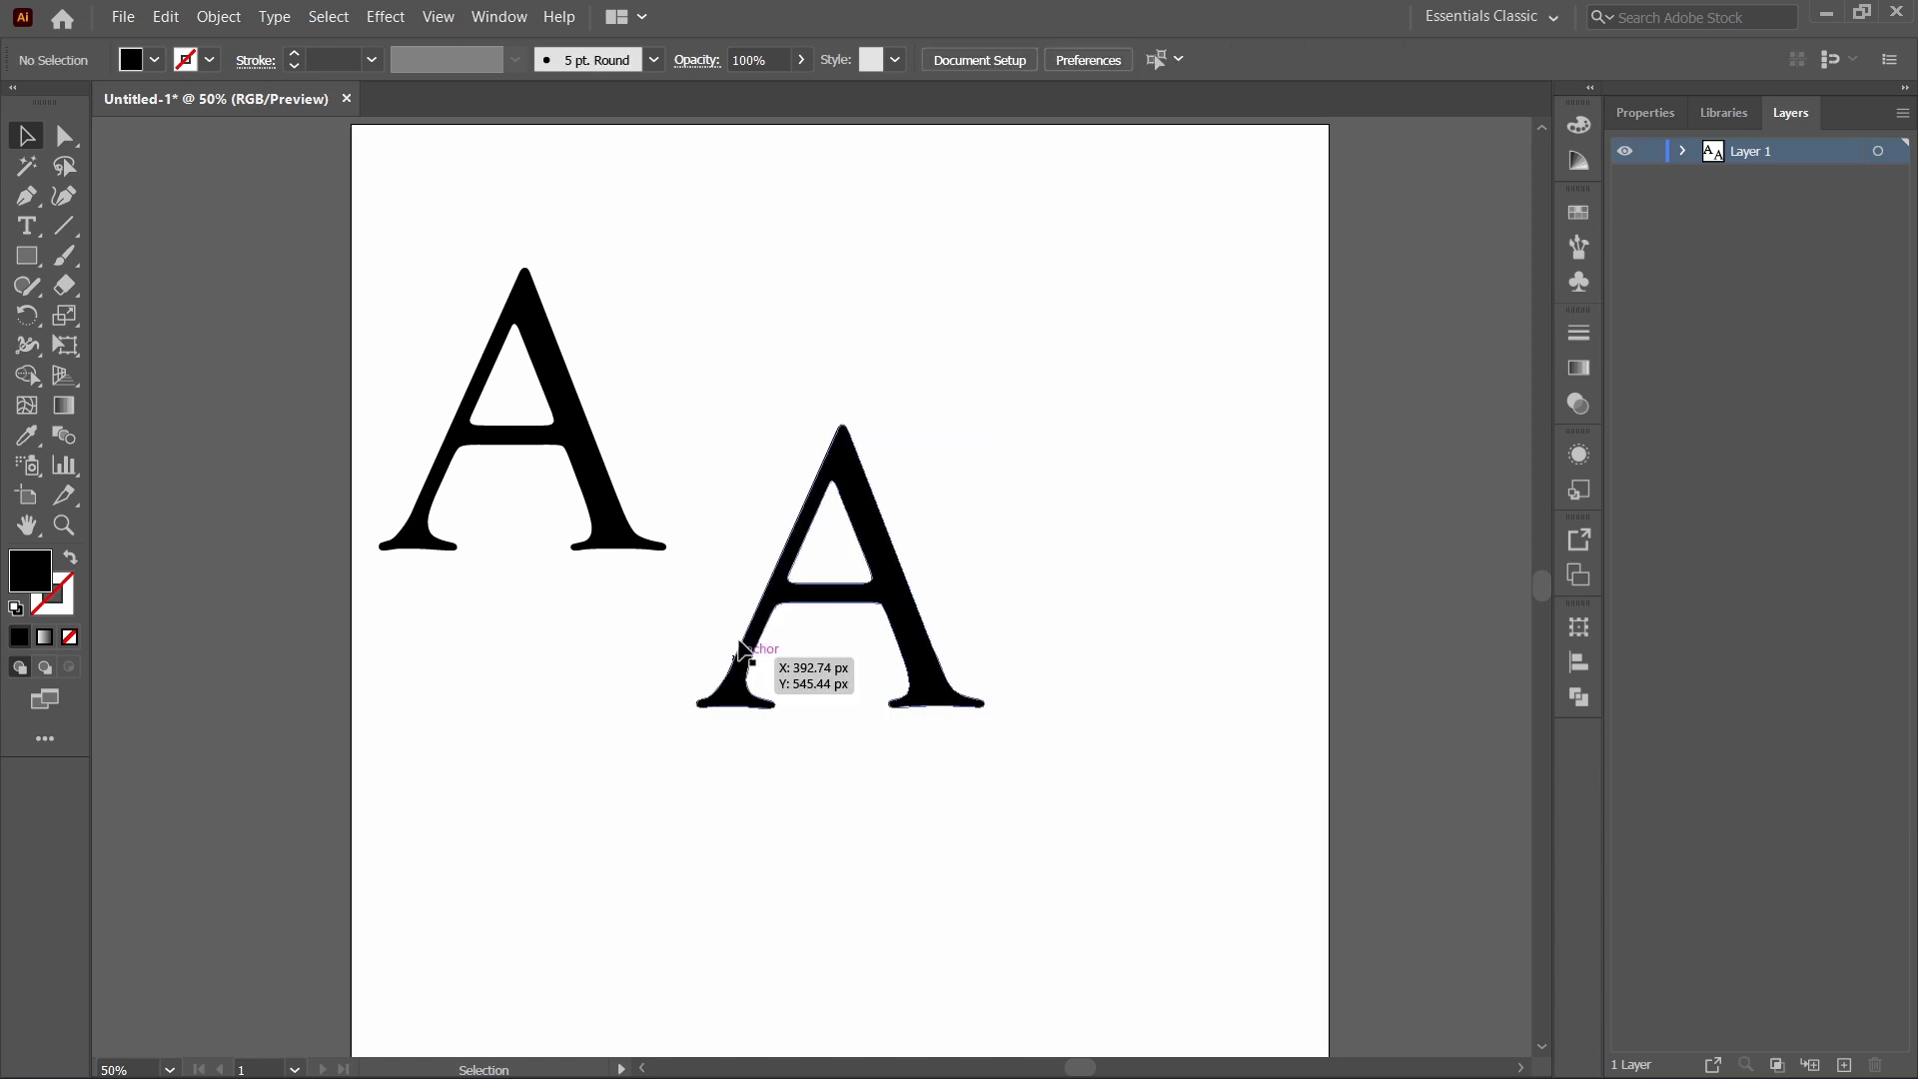
click(756, 626)
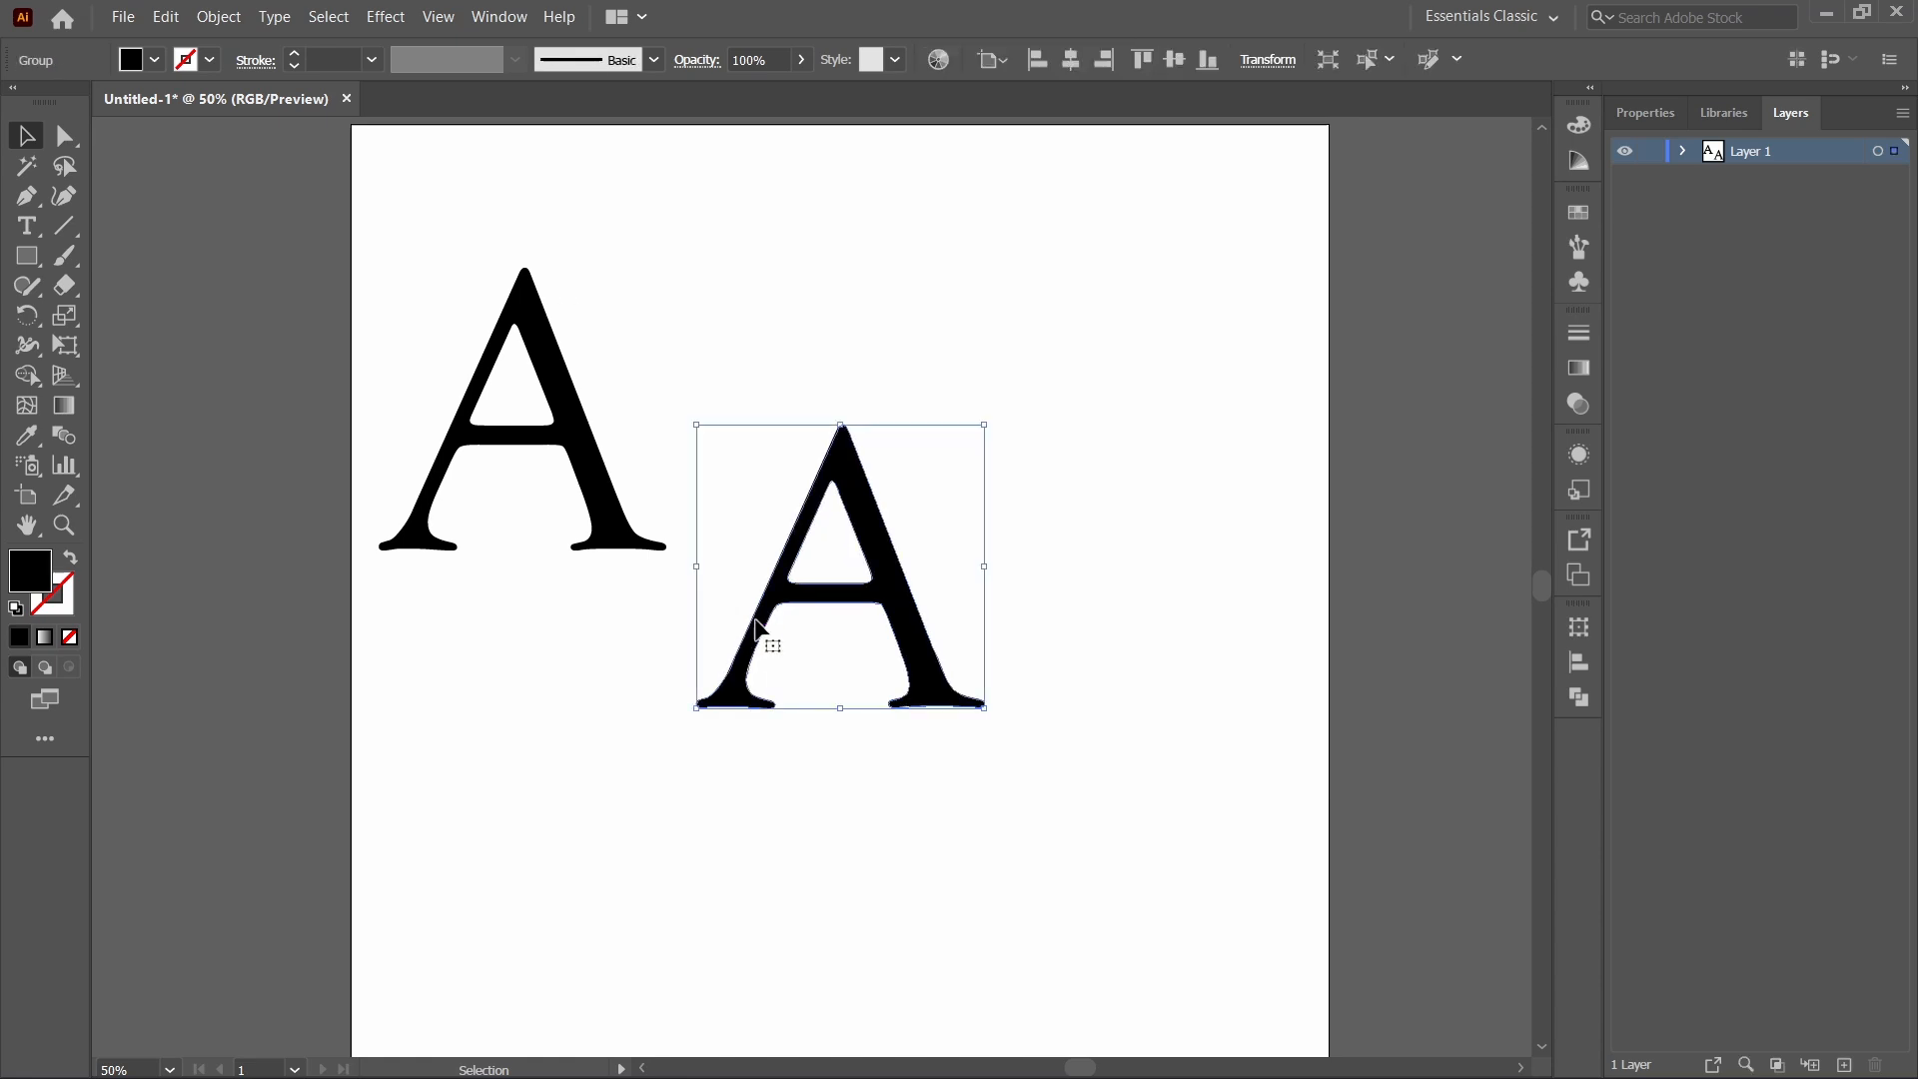
click(27, 196)
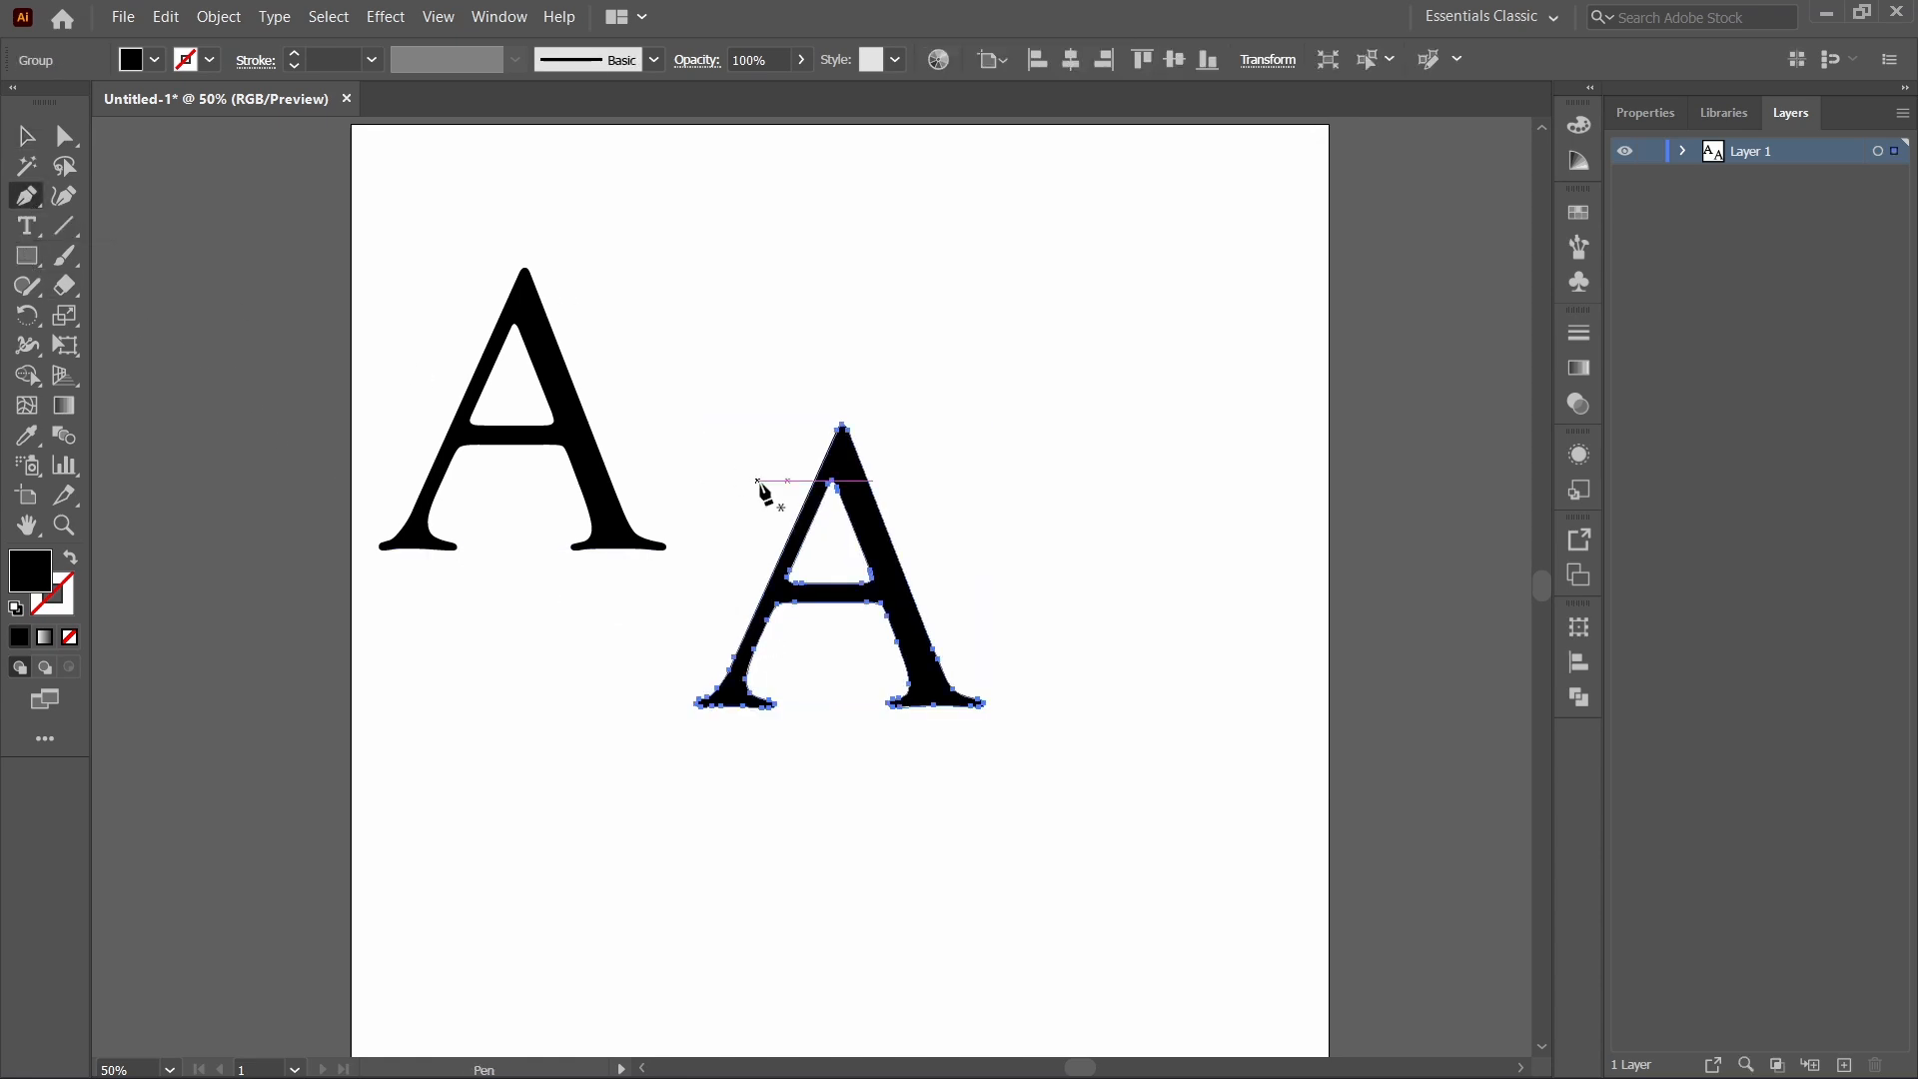
click(27, 137)
click(298, 220)
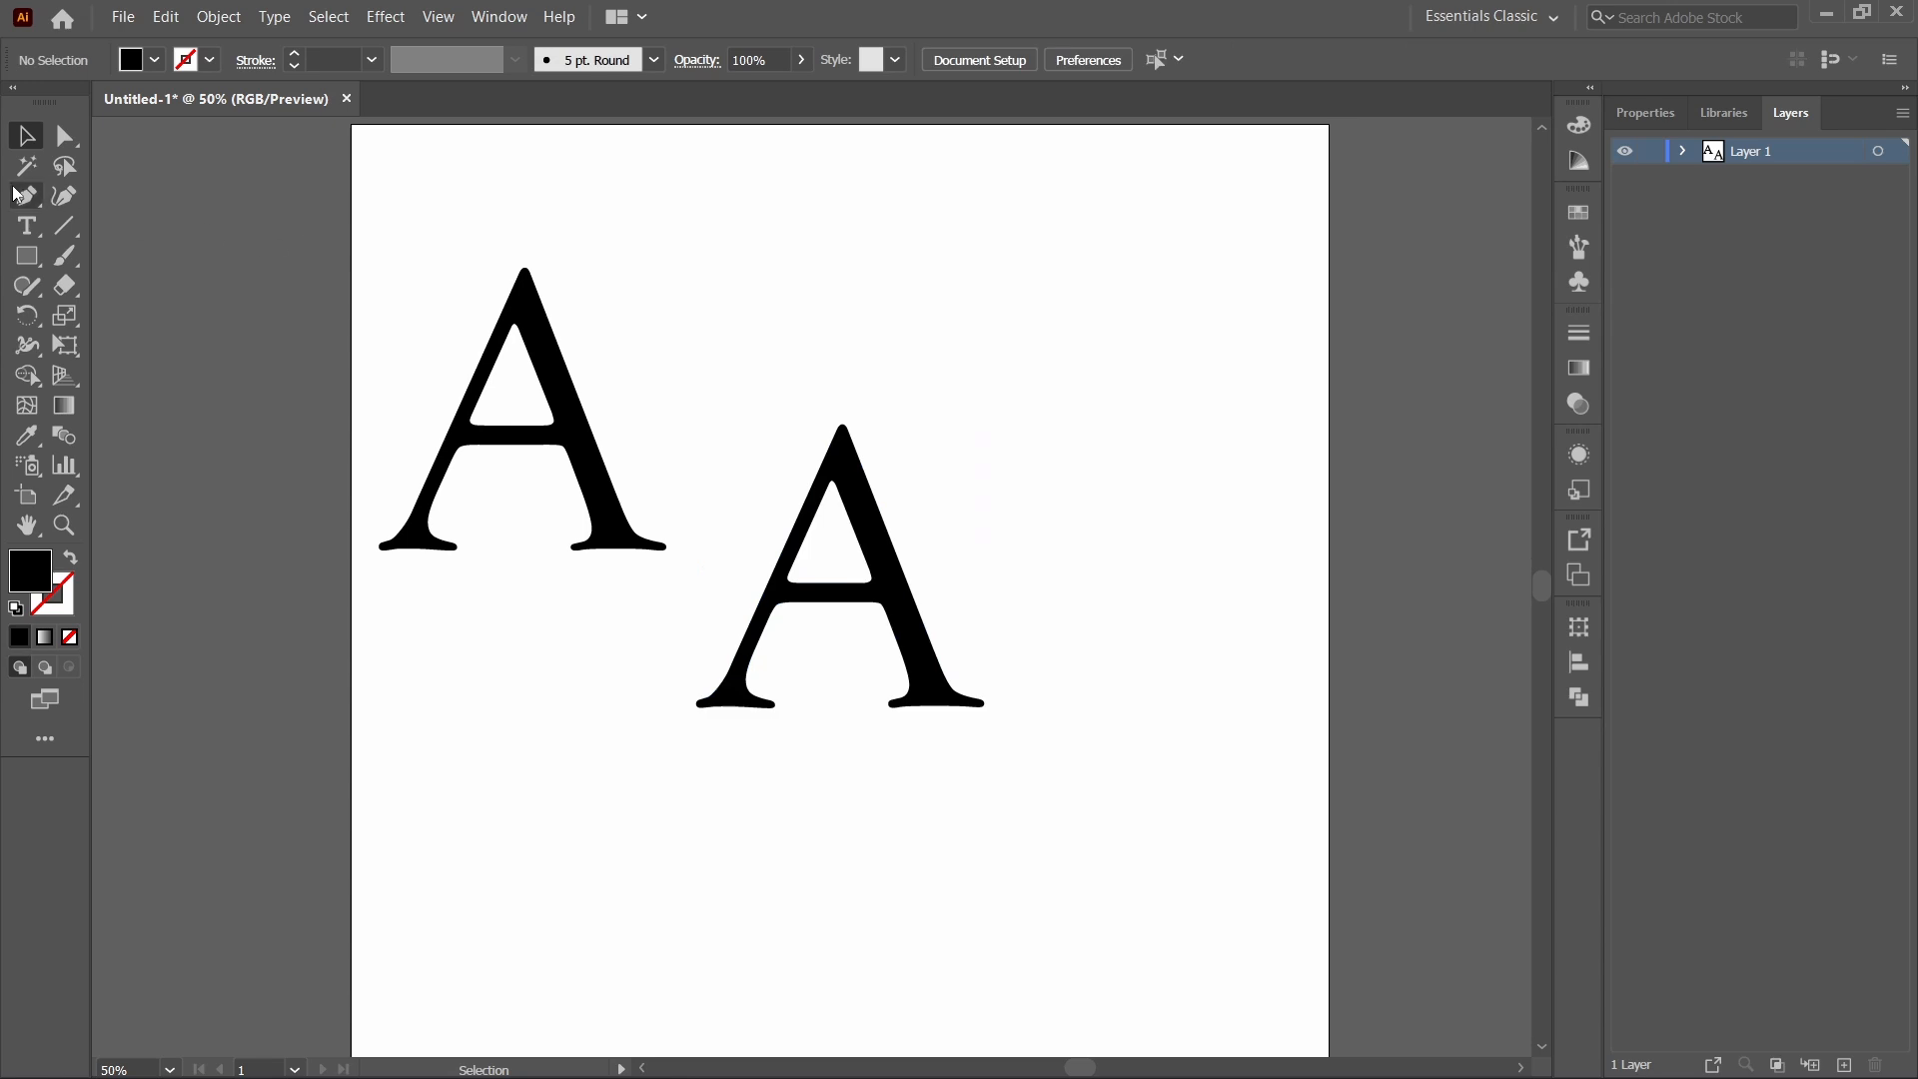
Draw two straight Pen paths across the ends of the expanded A's crossbar, following the inner edges of both stems.
click(32, 200)
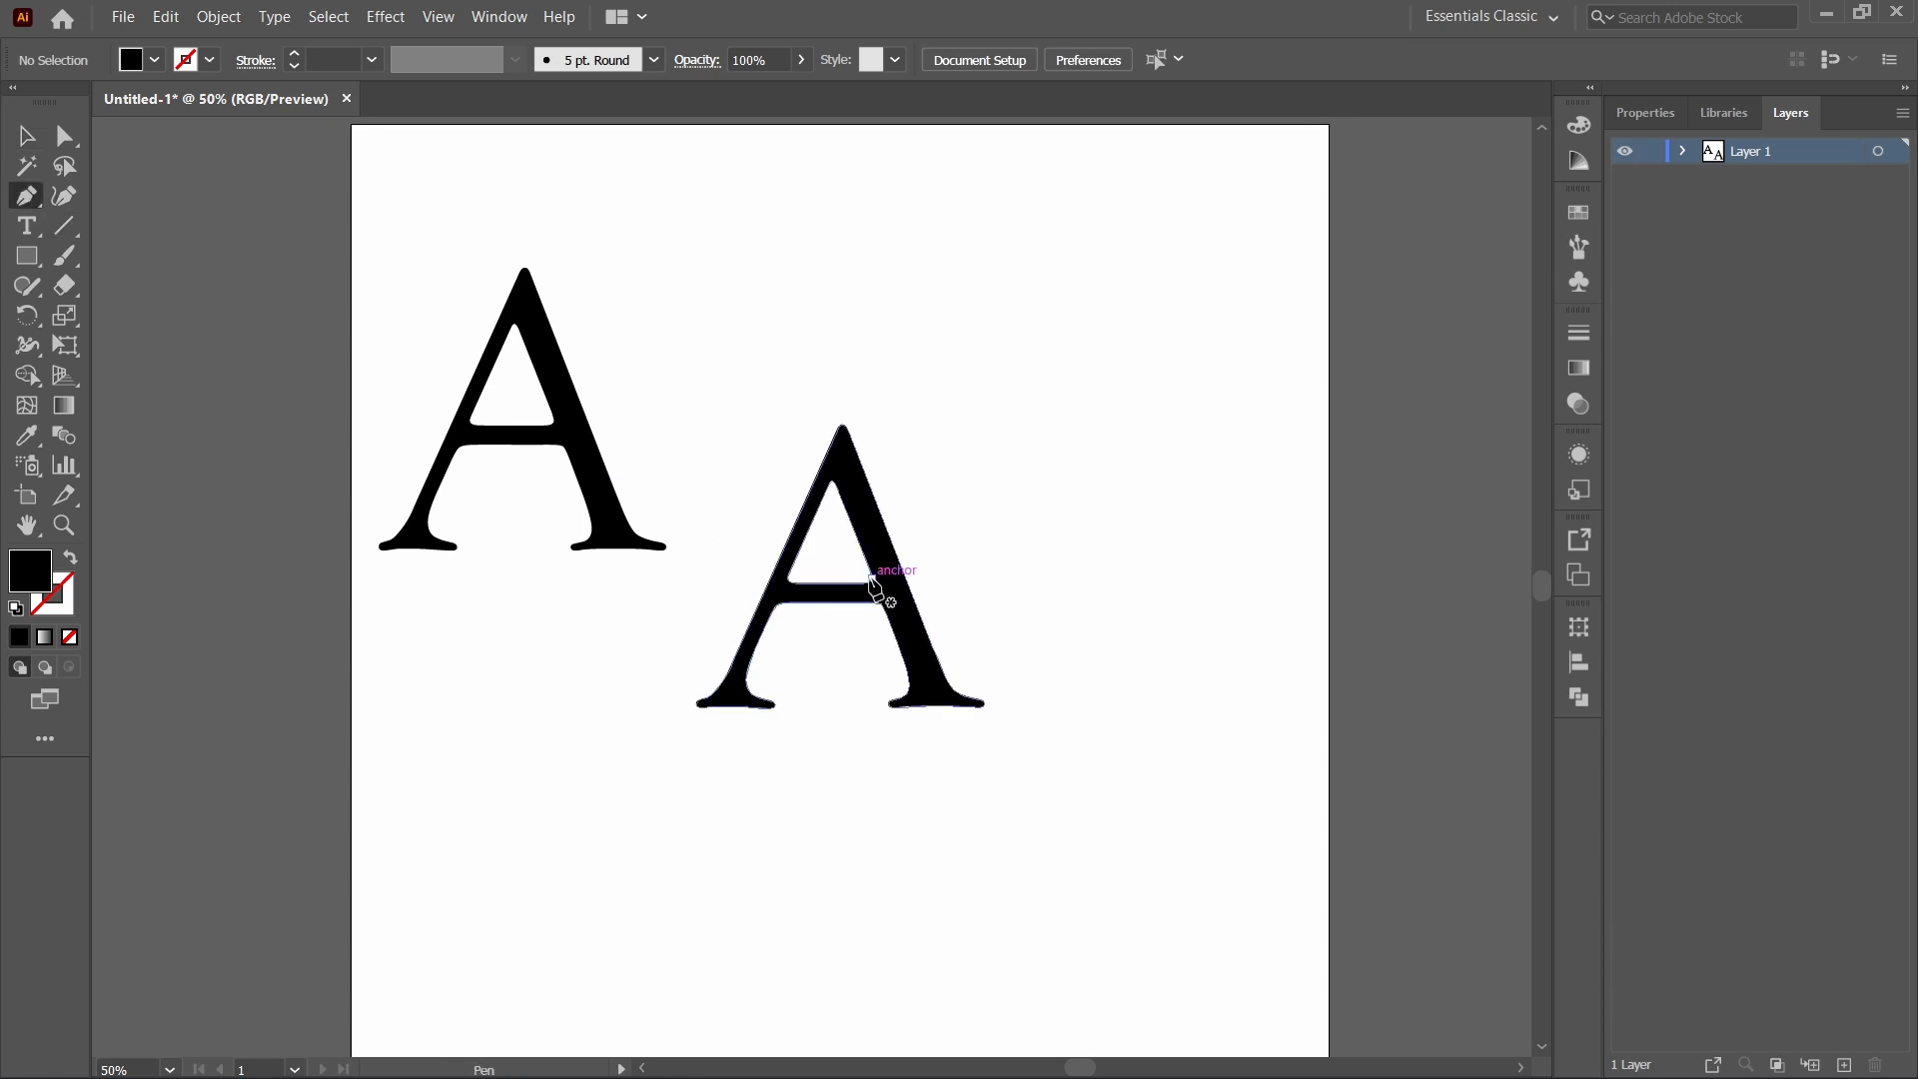
click(870, 573)
drag(870, 577, 892, 635)
scroll(893, 635, up, 4)
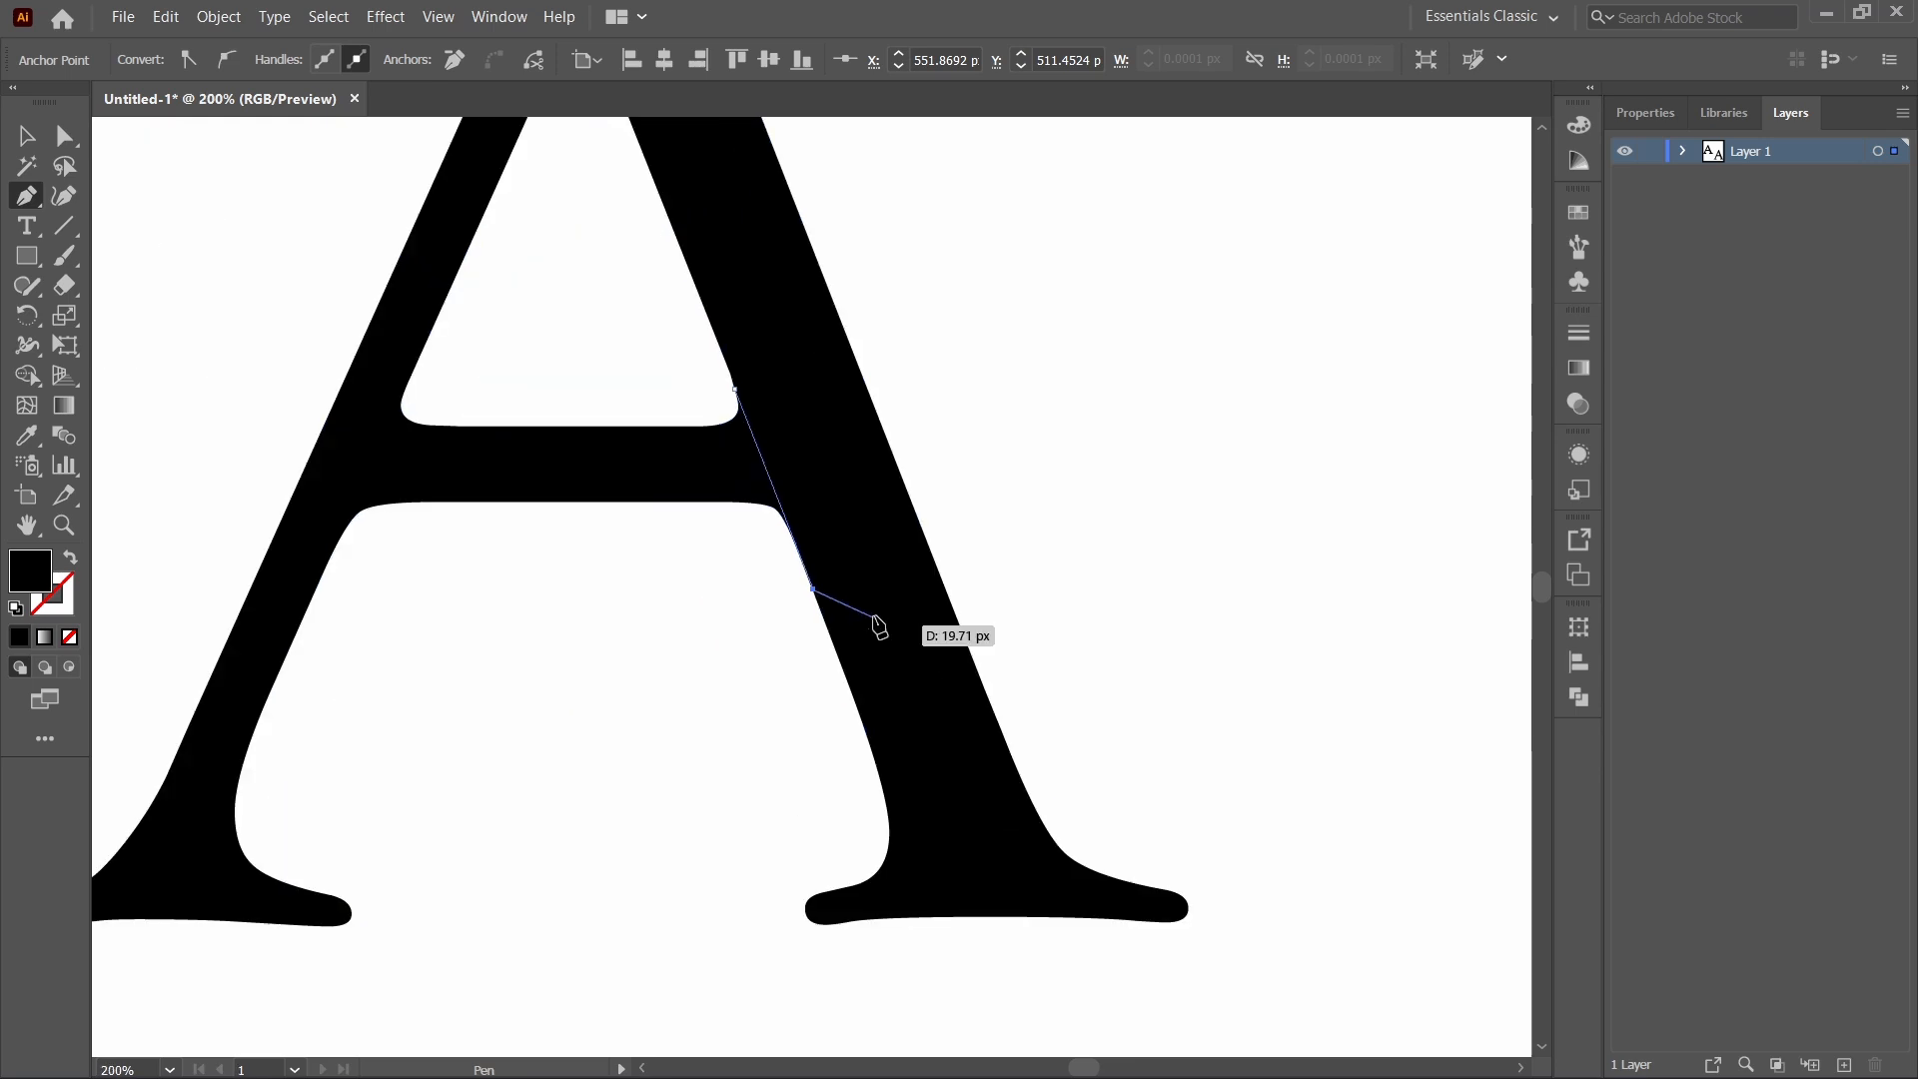
key(Escape)
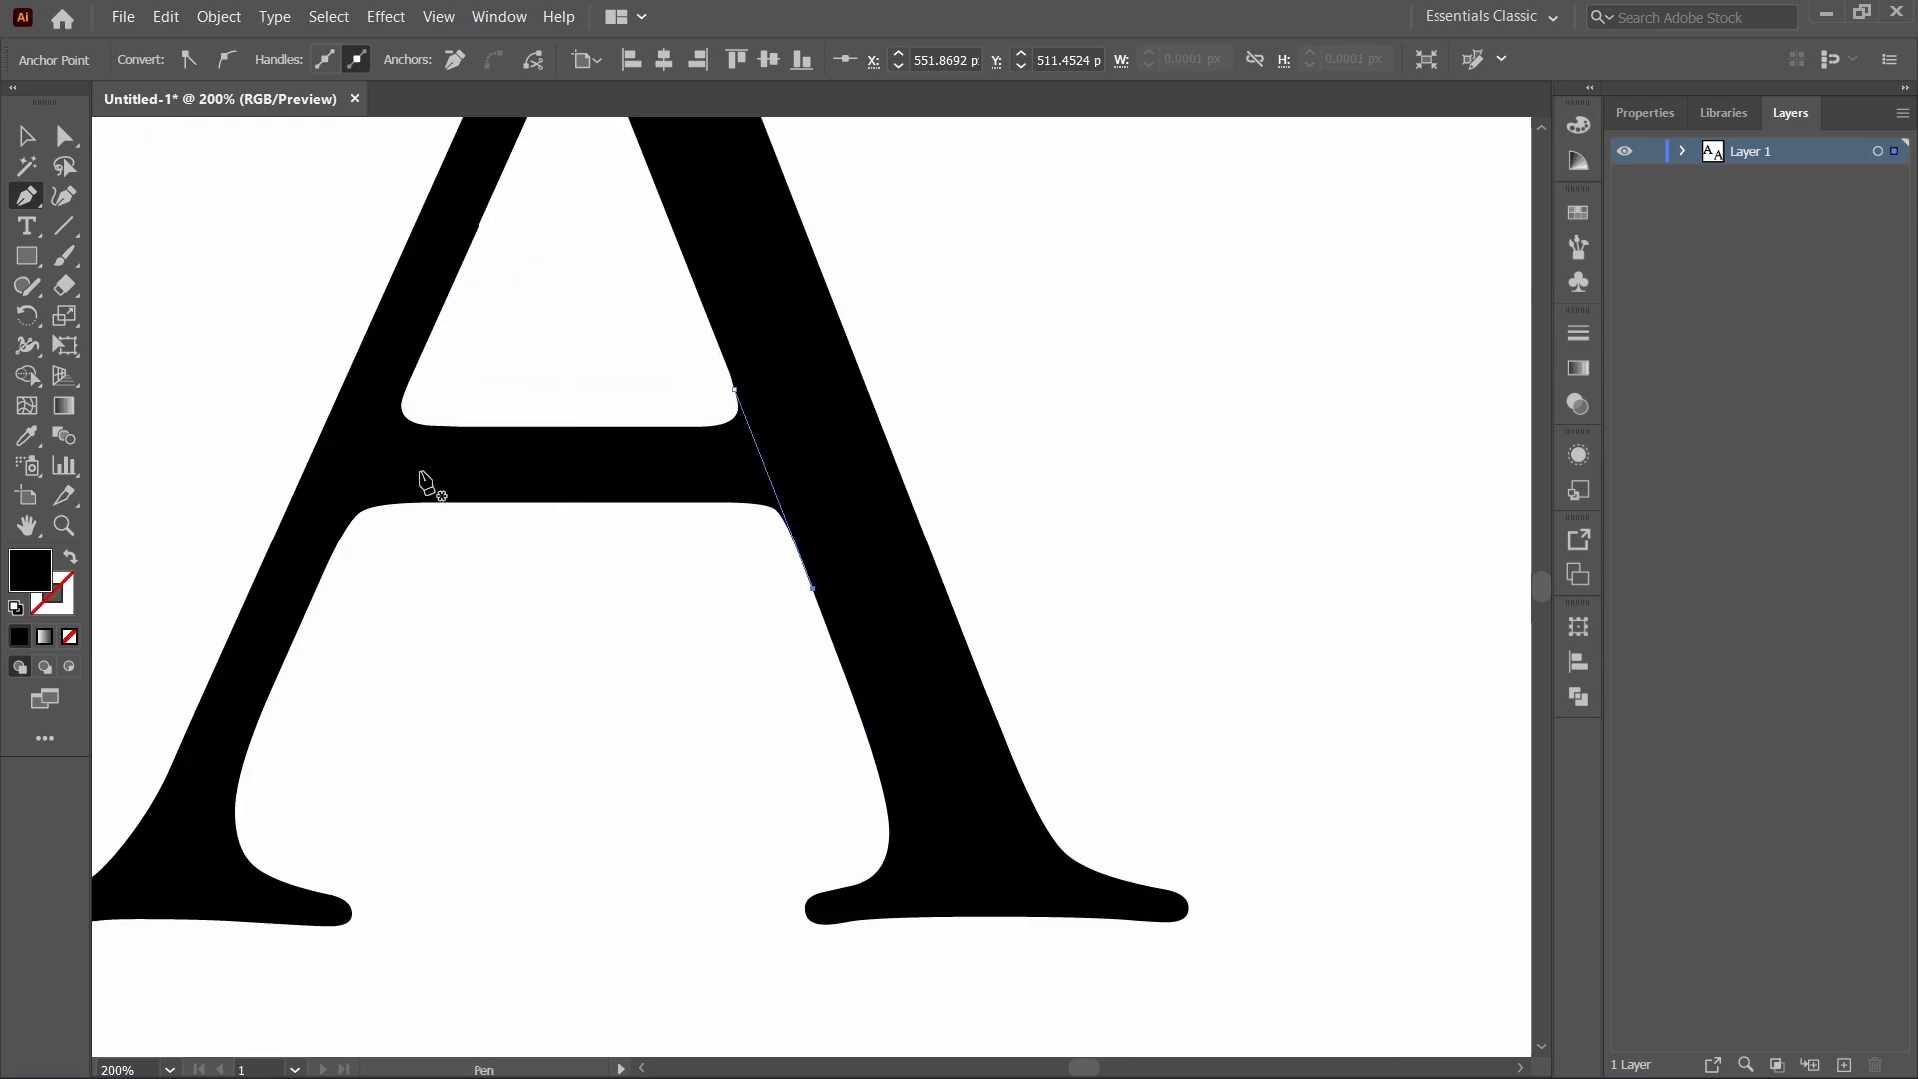
click(418, 359)
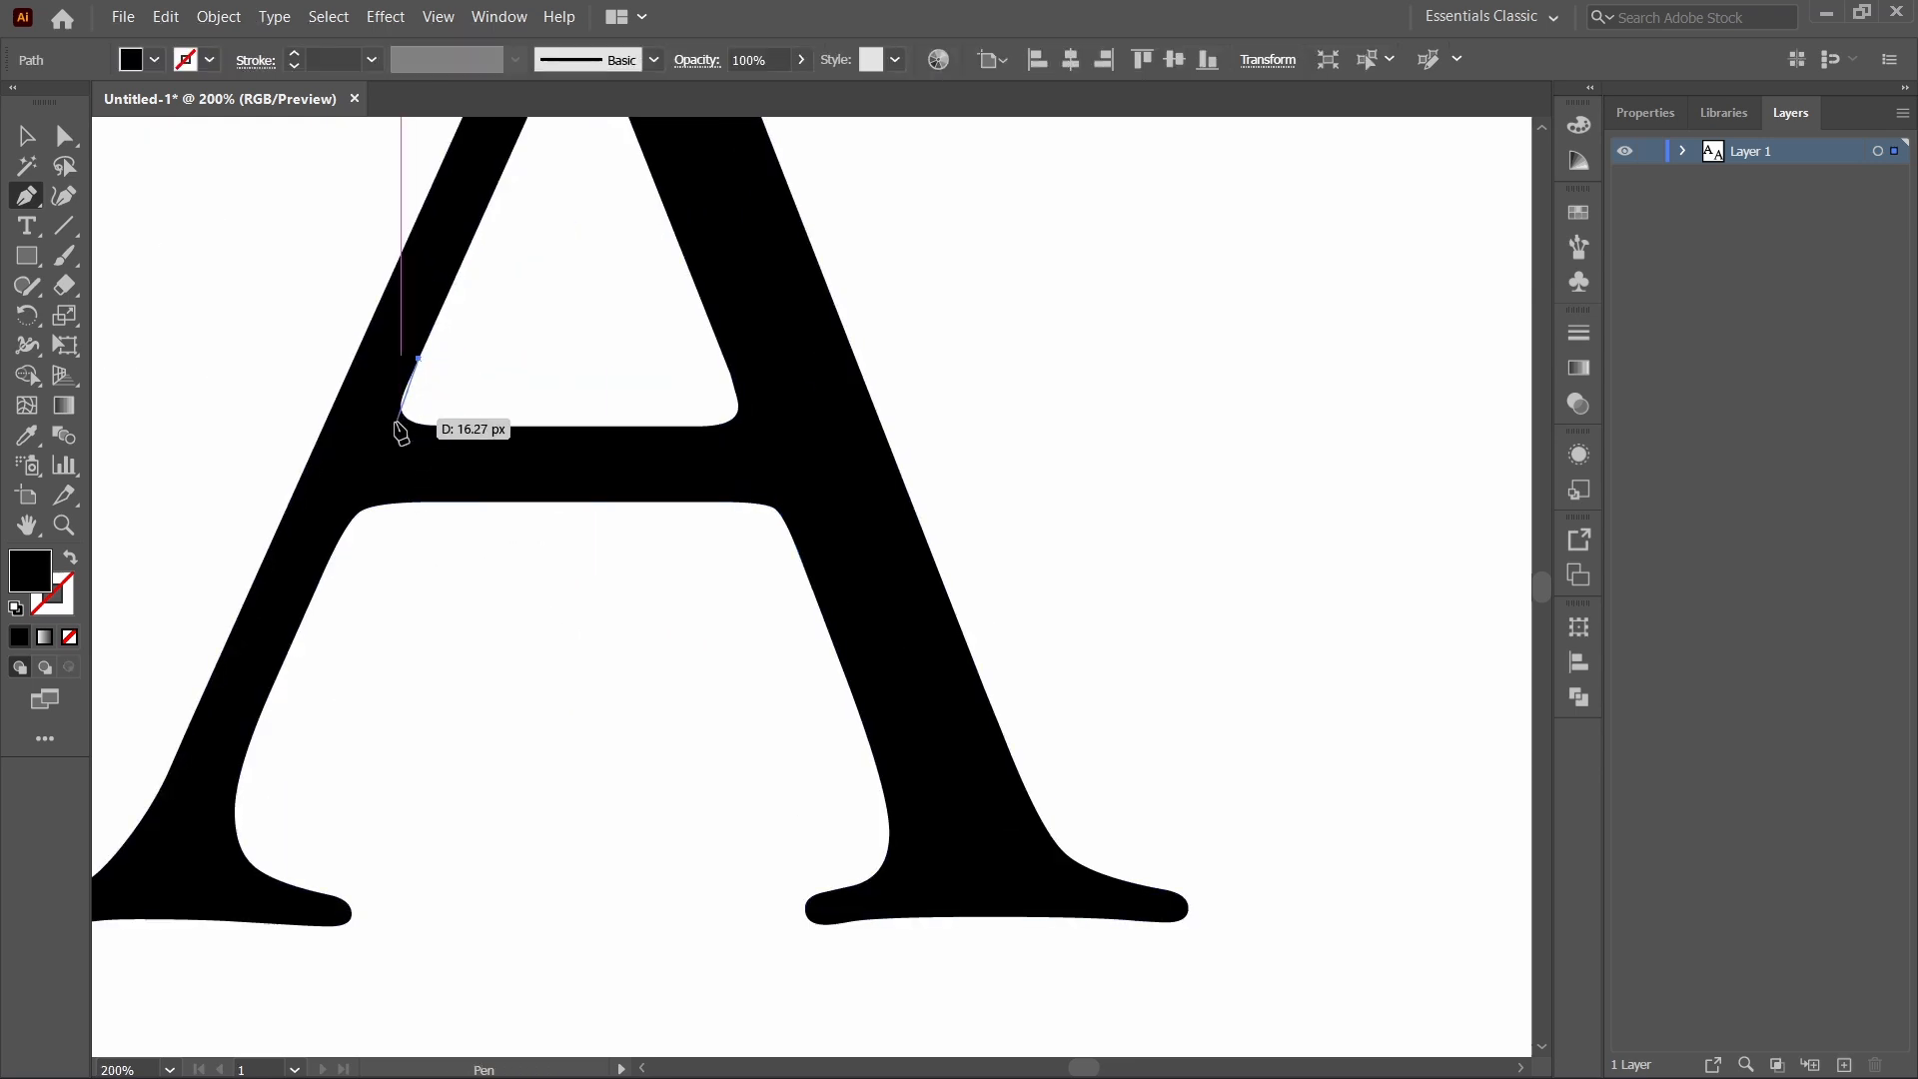
click(324, 565)
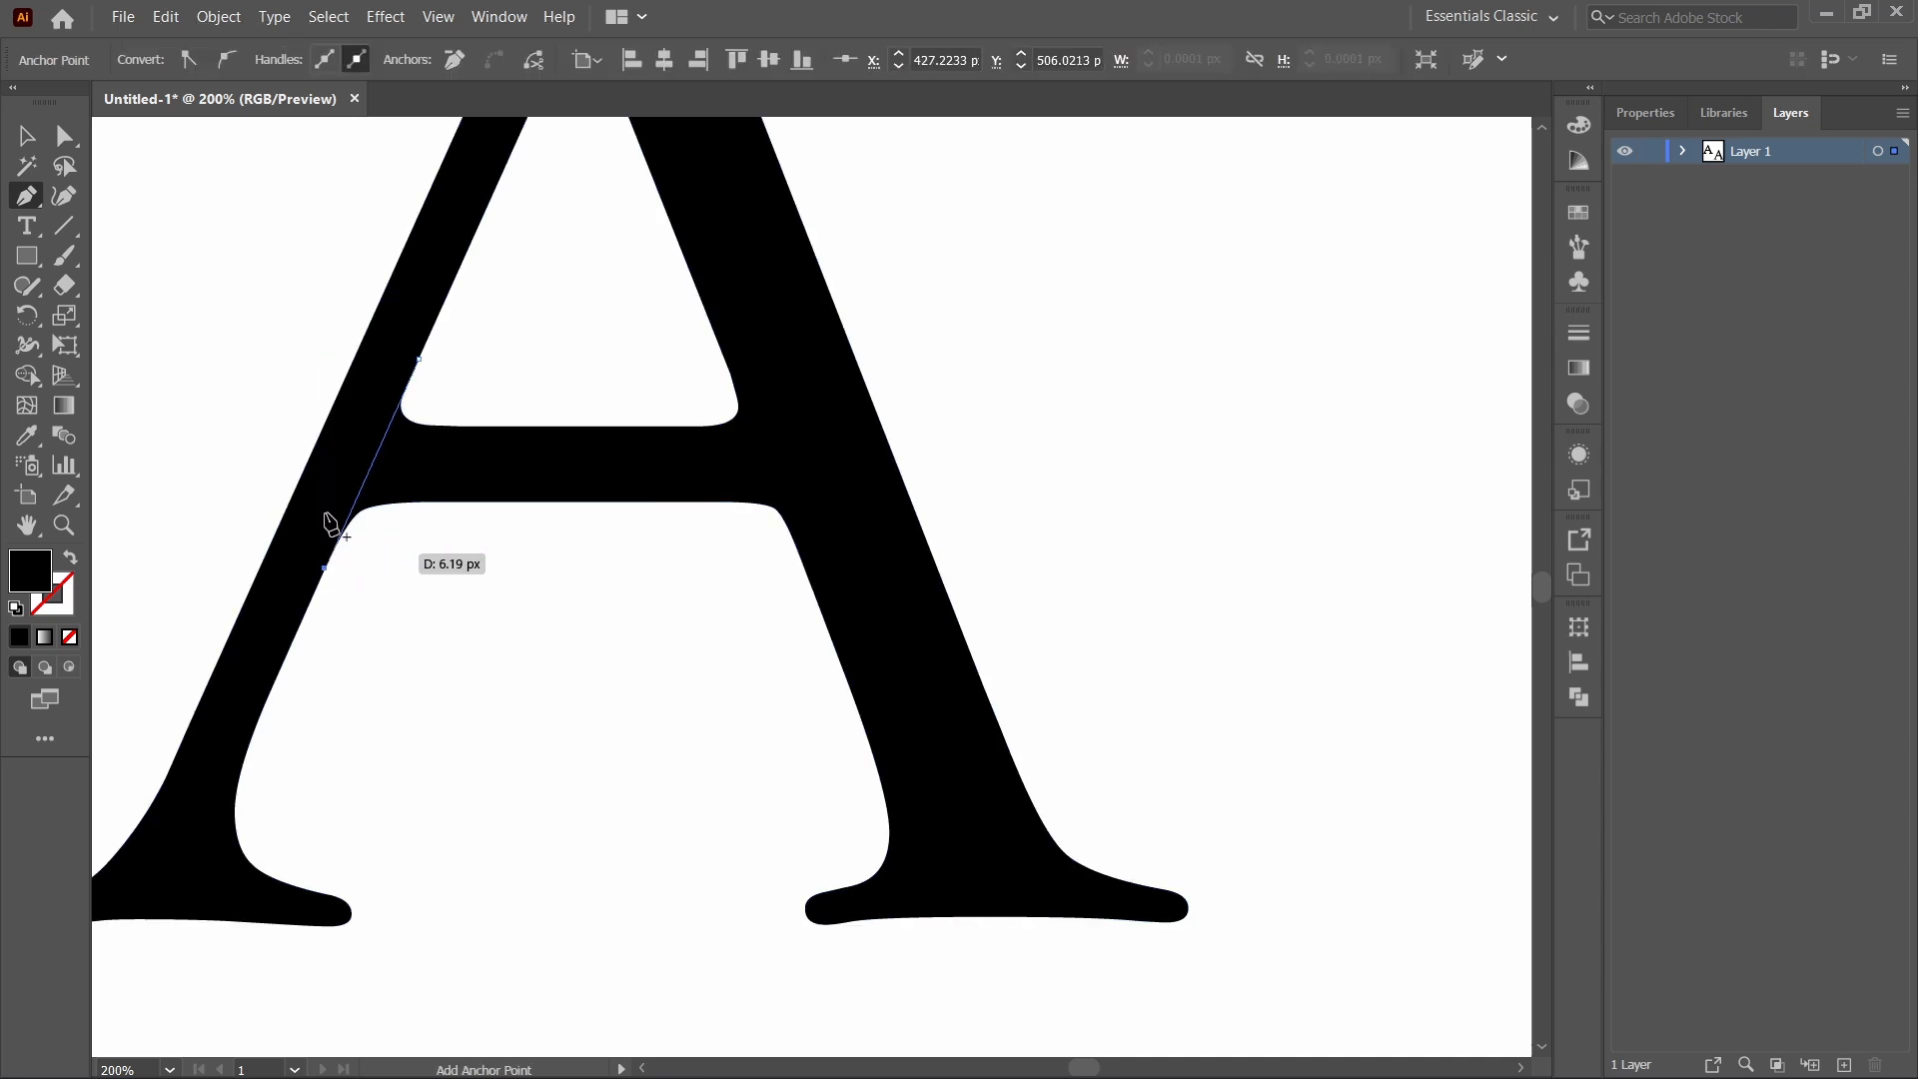
Remove the crossbar of the expanded A between the two drawn paths using Shape Builder.
click(30, 141)
drag(228, 243, 944, 679)
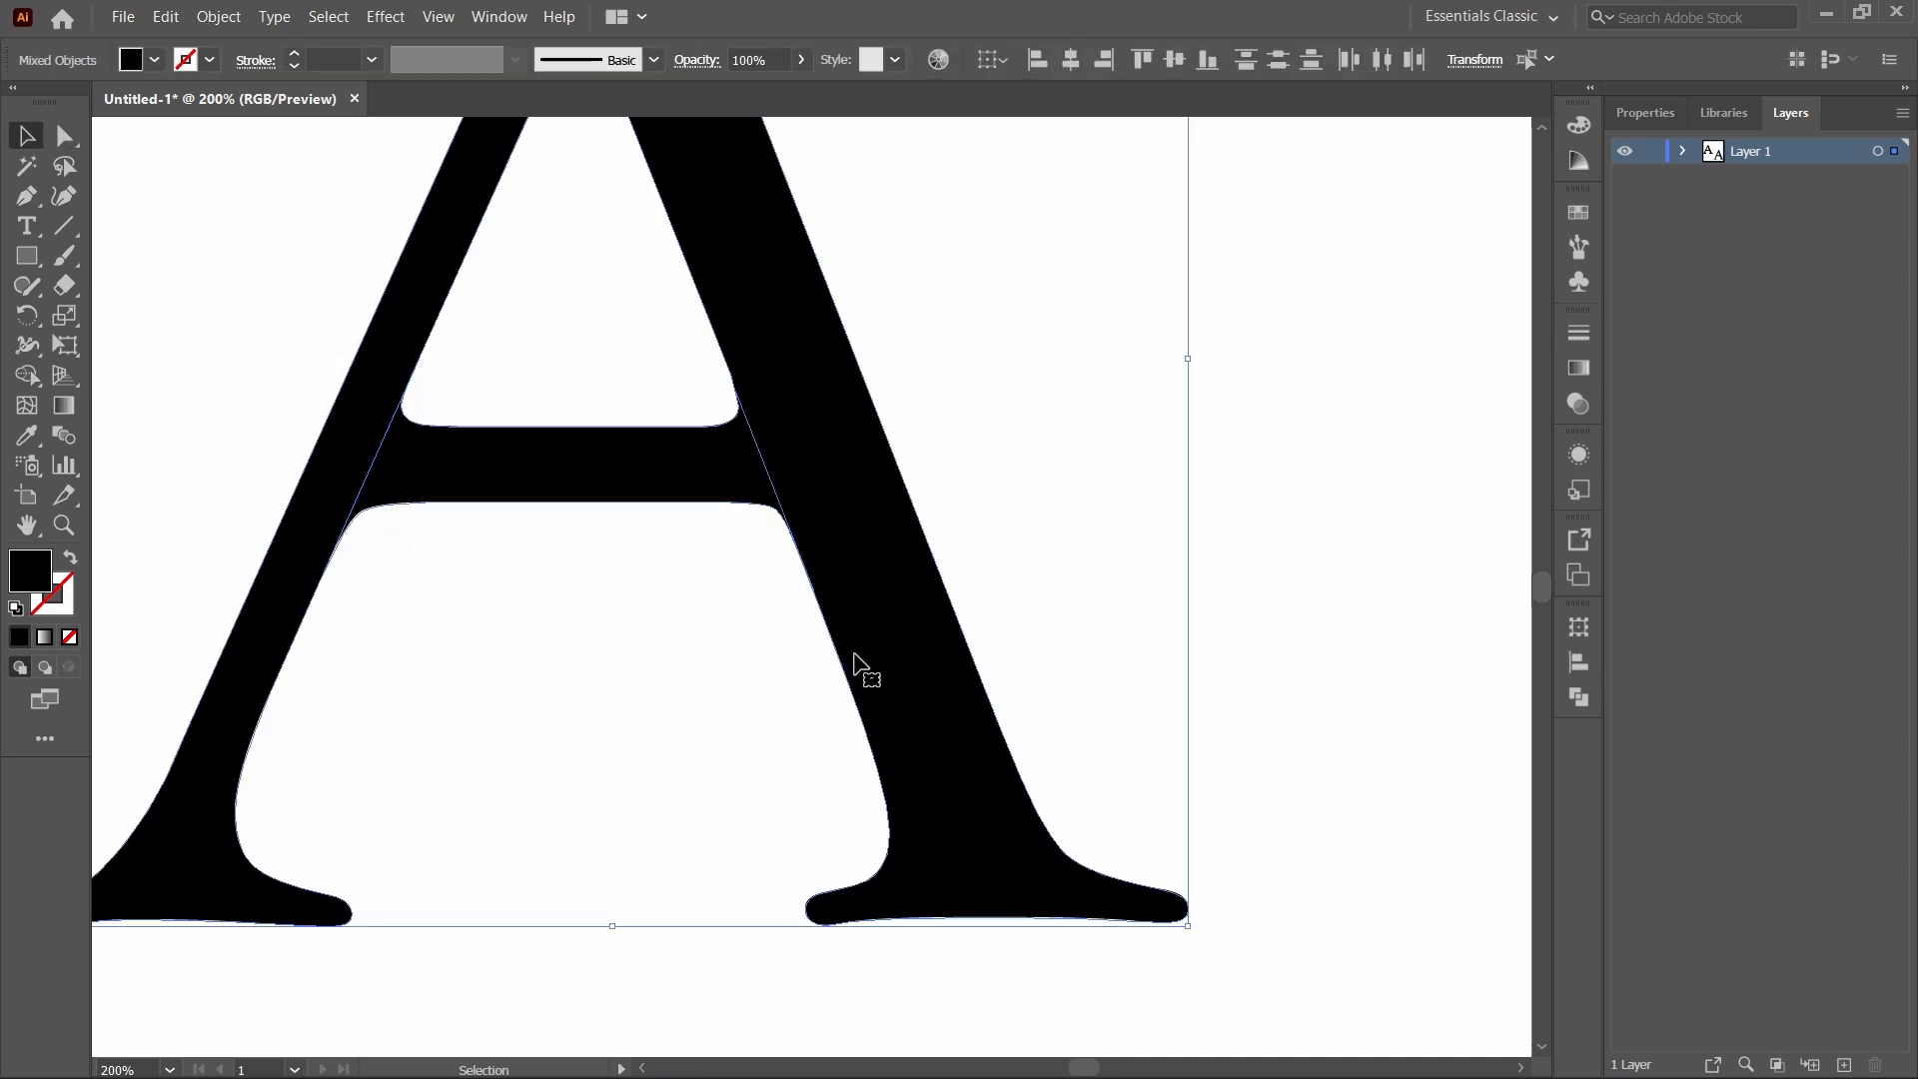
click(28, 381)
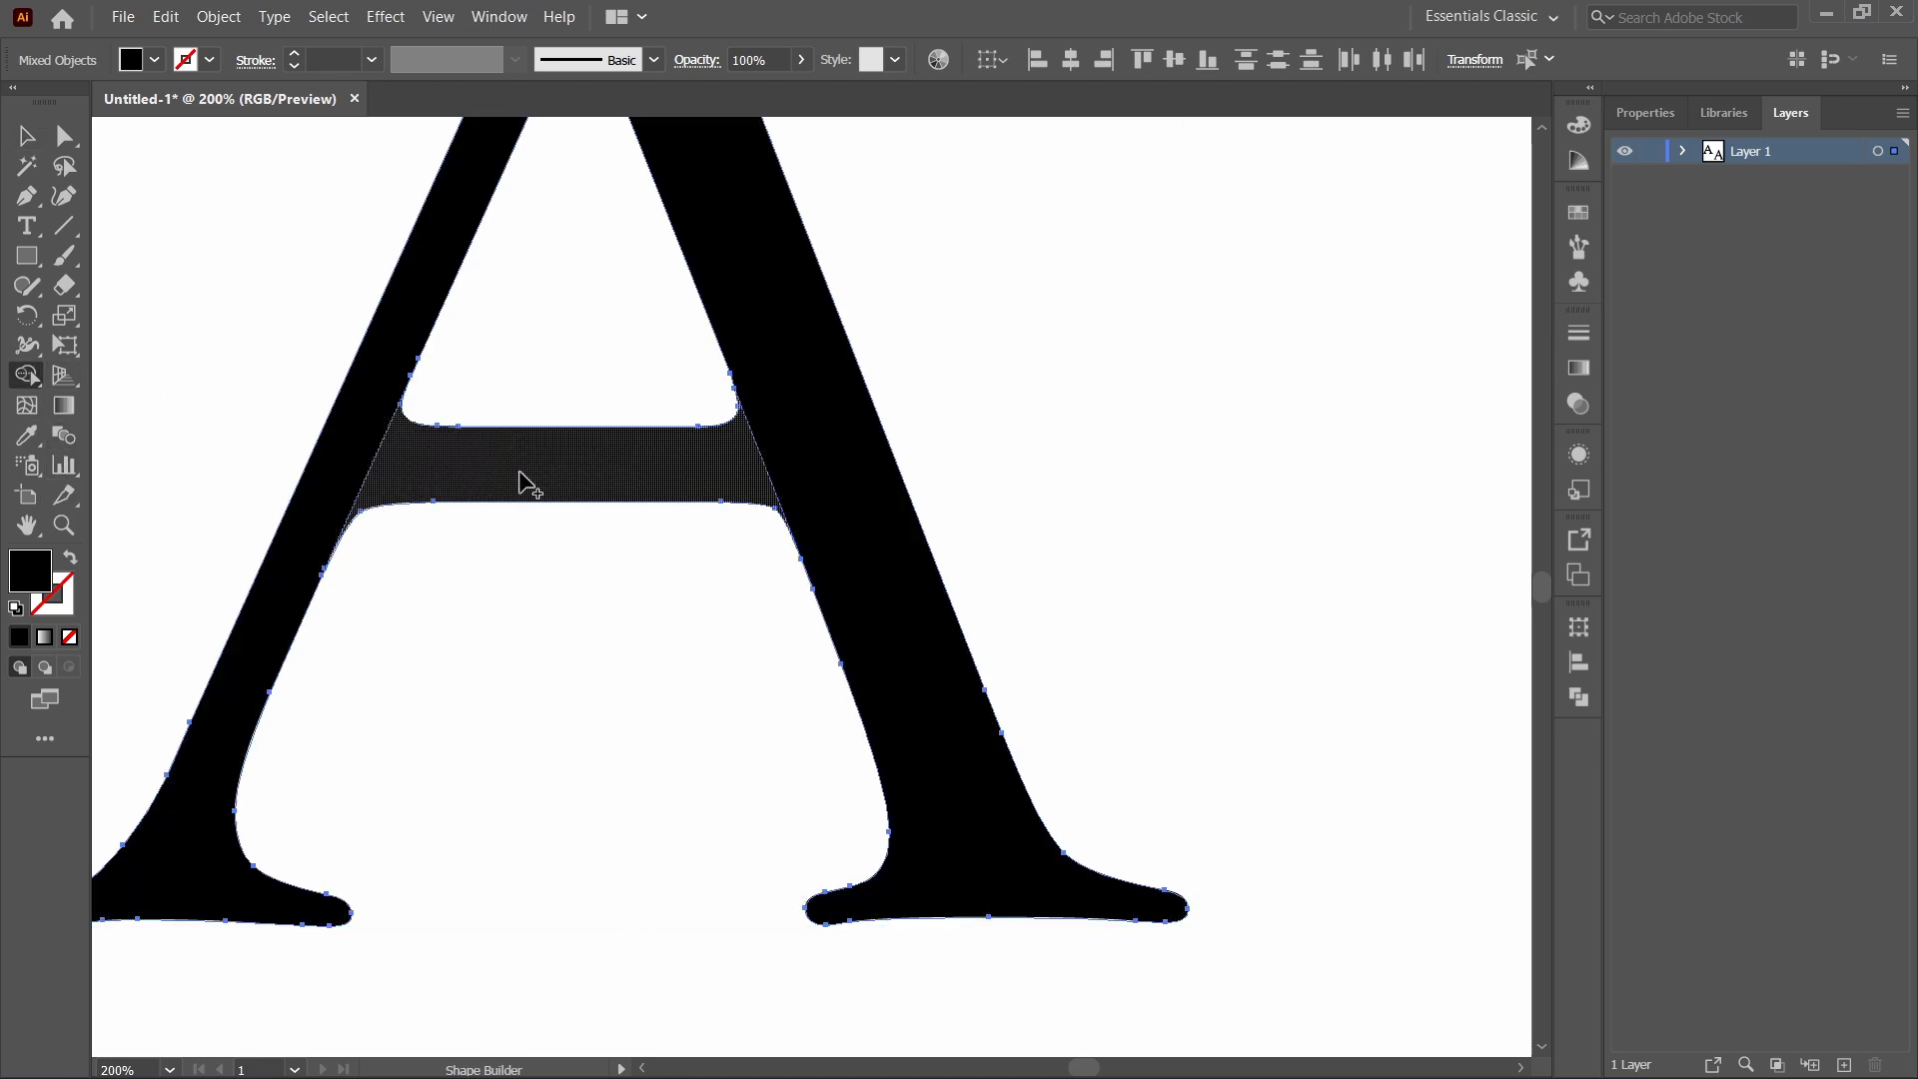
alt+click(521, 476)
click(26, 137)
click(745, 574)
Replace the text of the spare letter A with a capital S.
key(ctrl+minus)
key(ctrl+minus)
key(ctrl+minus)
key(ctrl+minus)
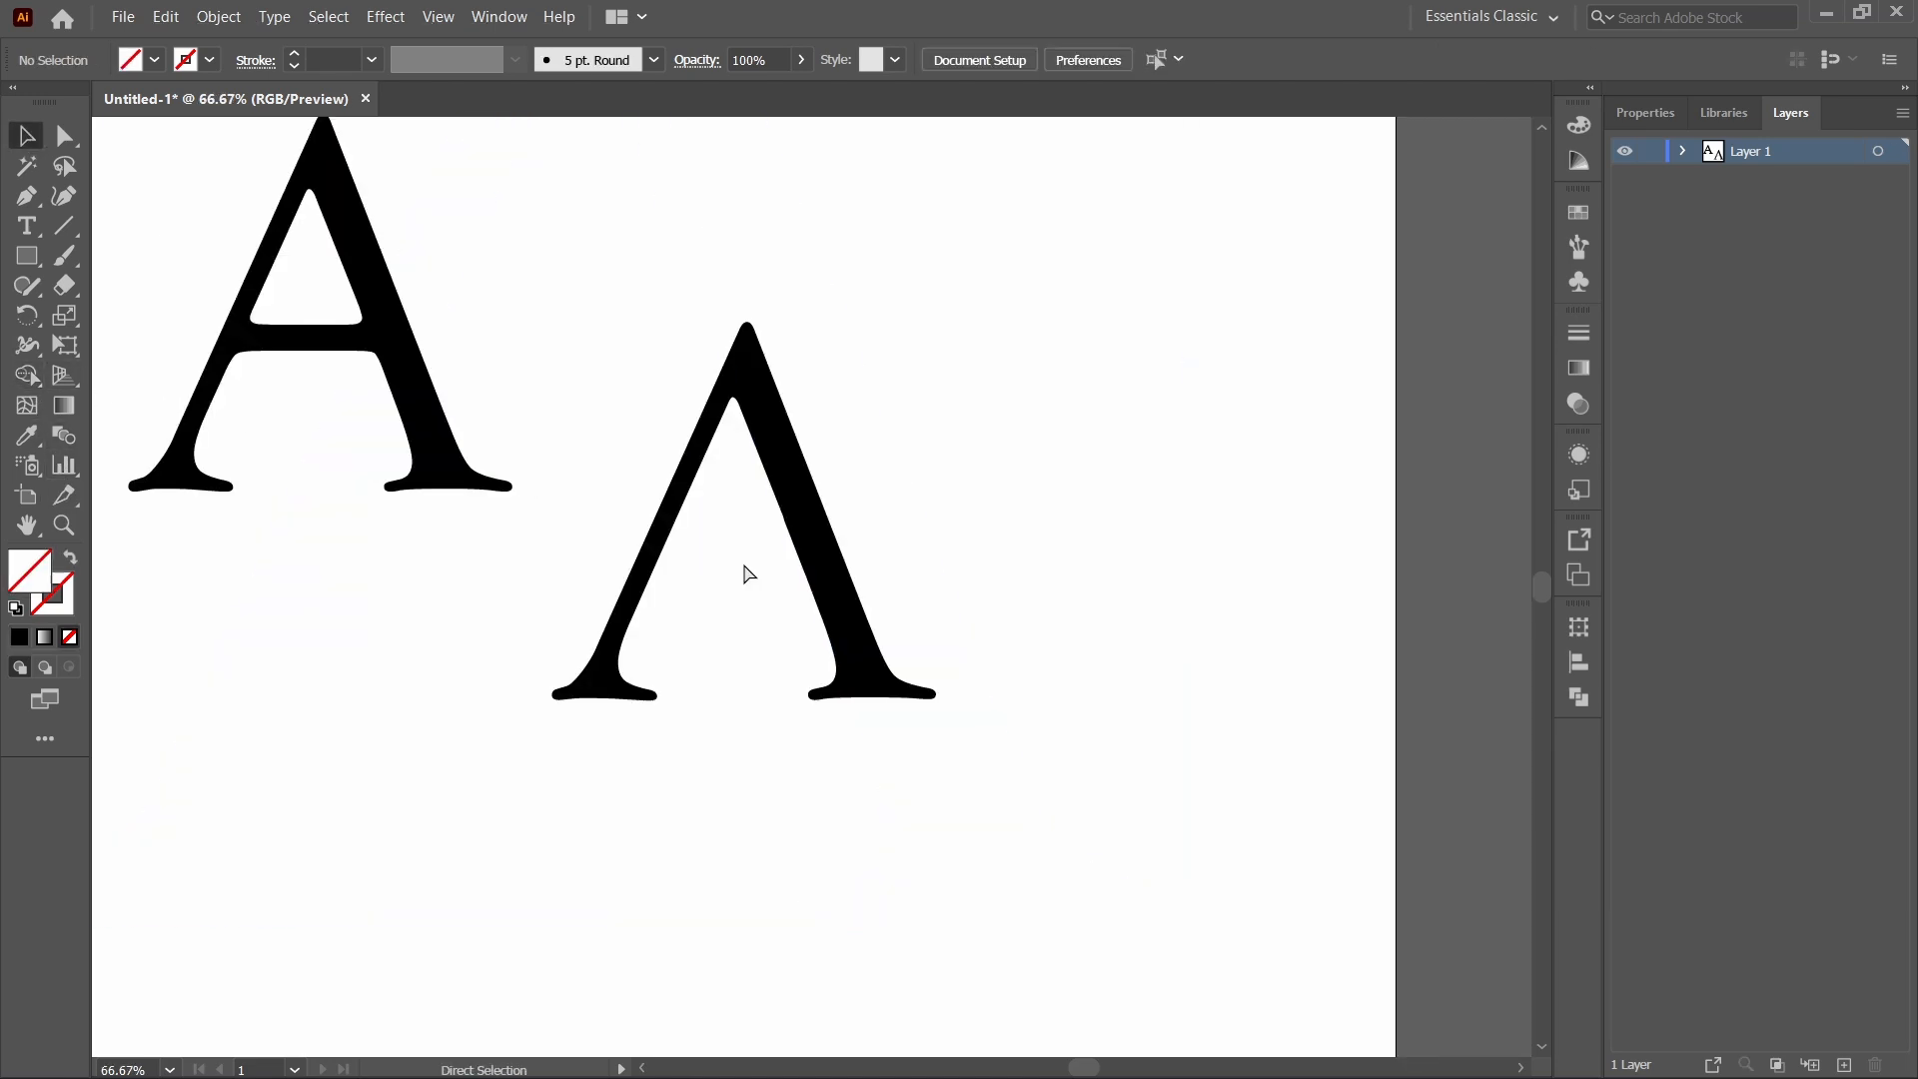
click(482, 411)
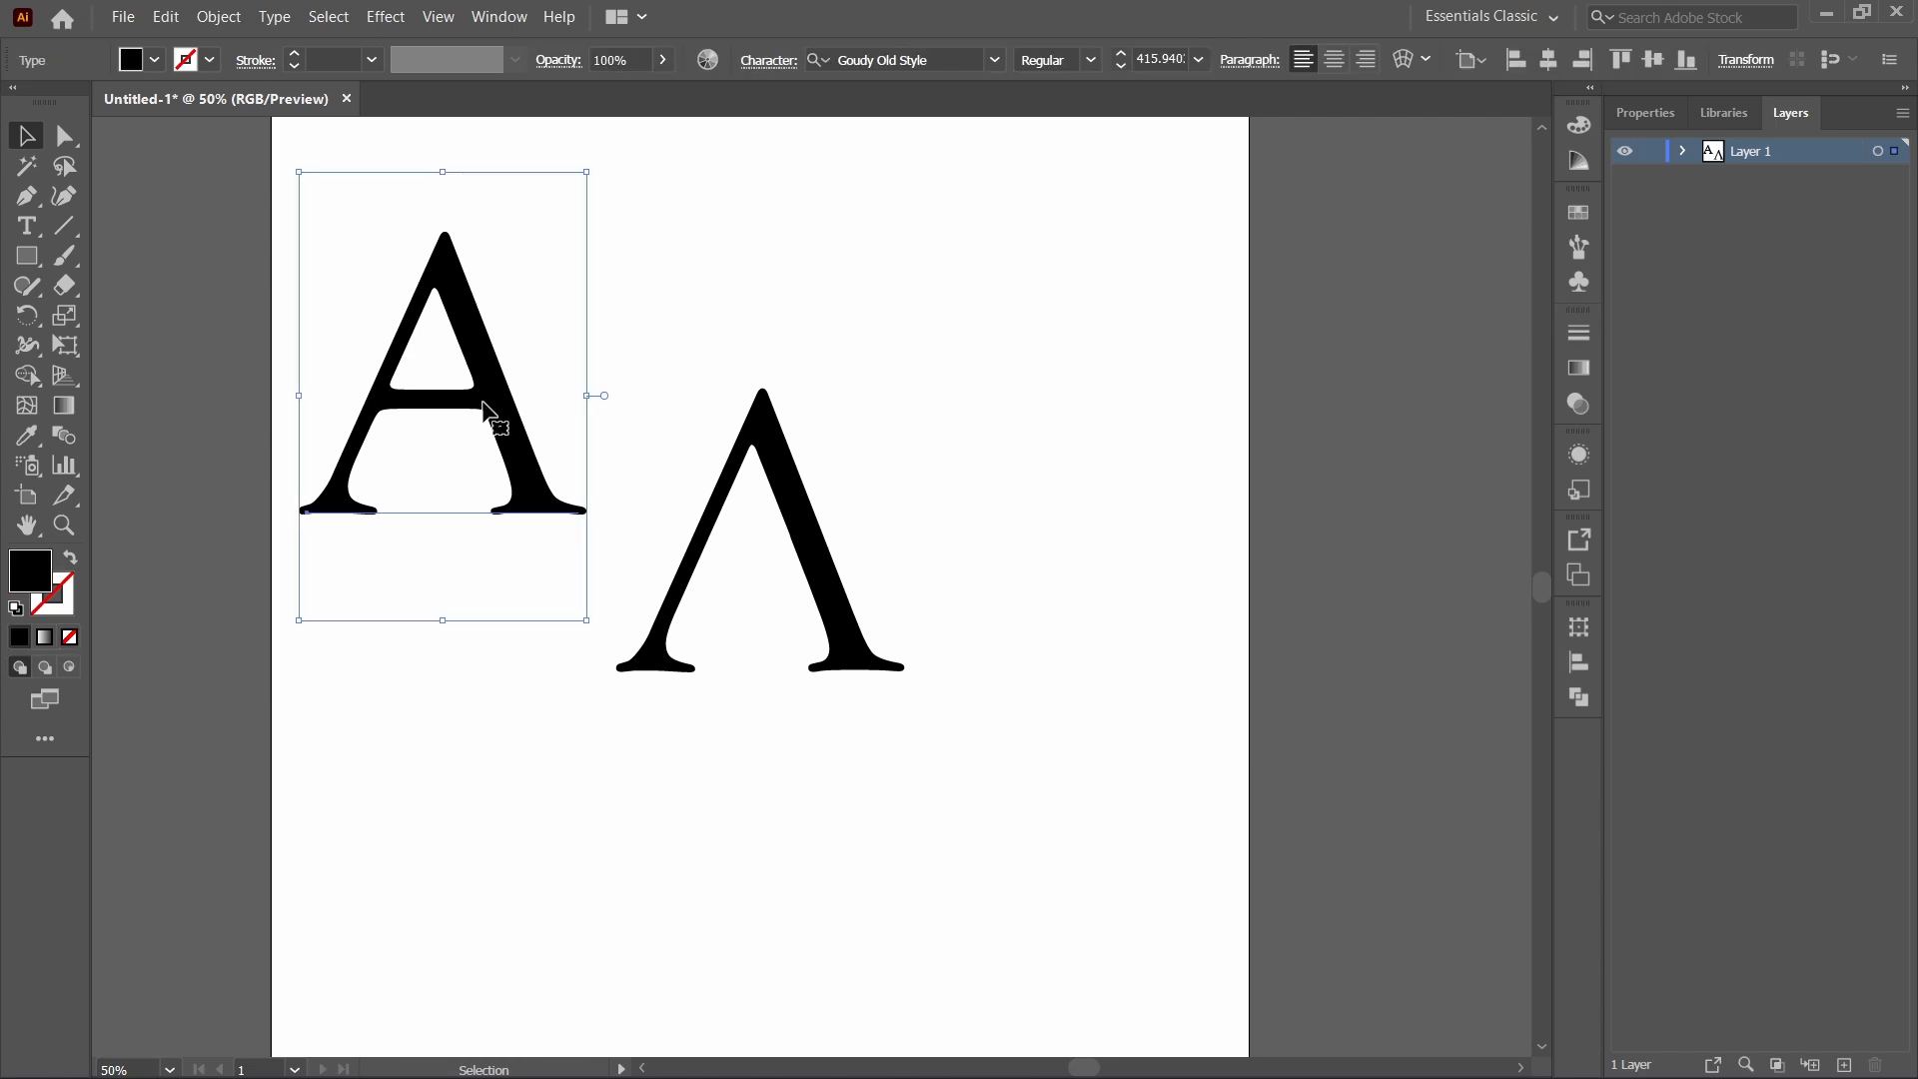
key(t)
key(BackSpace)
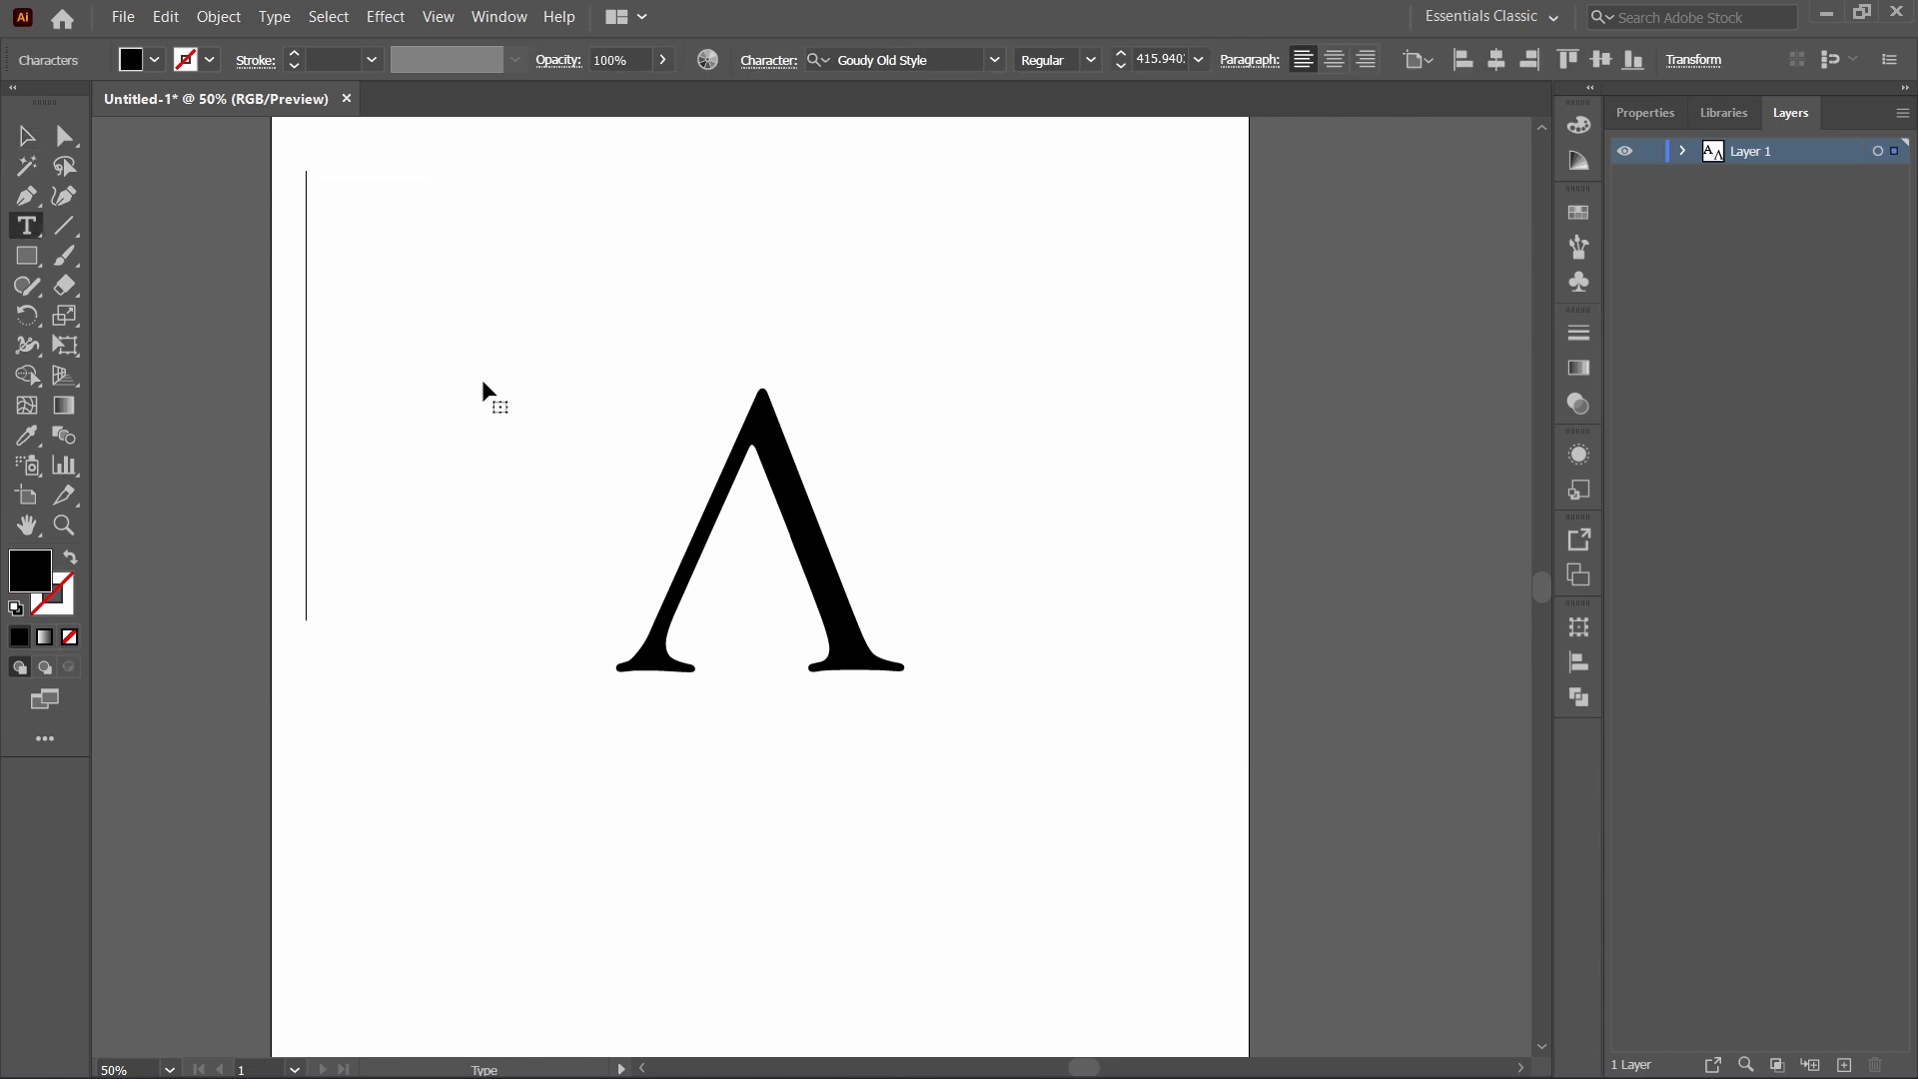
text(S)
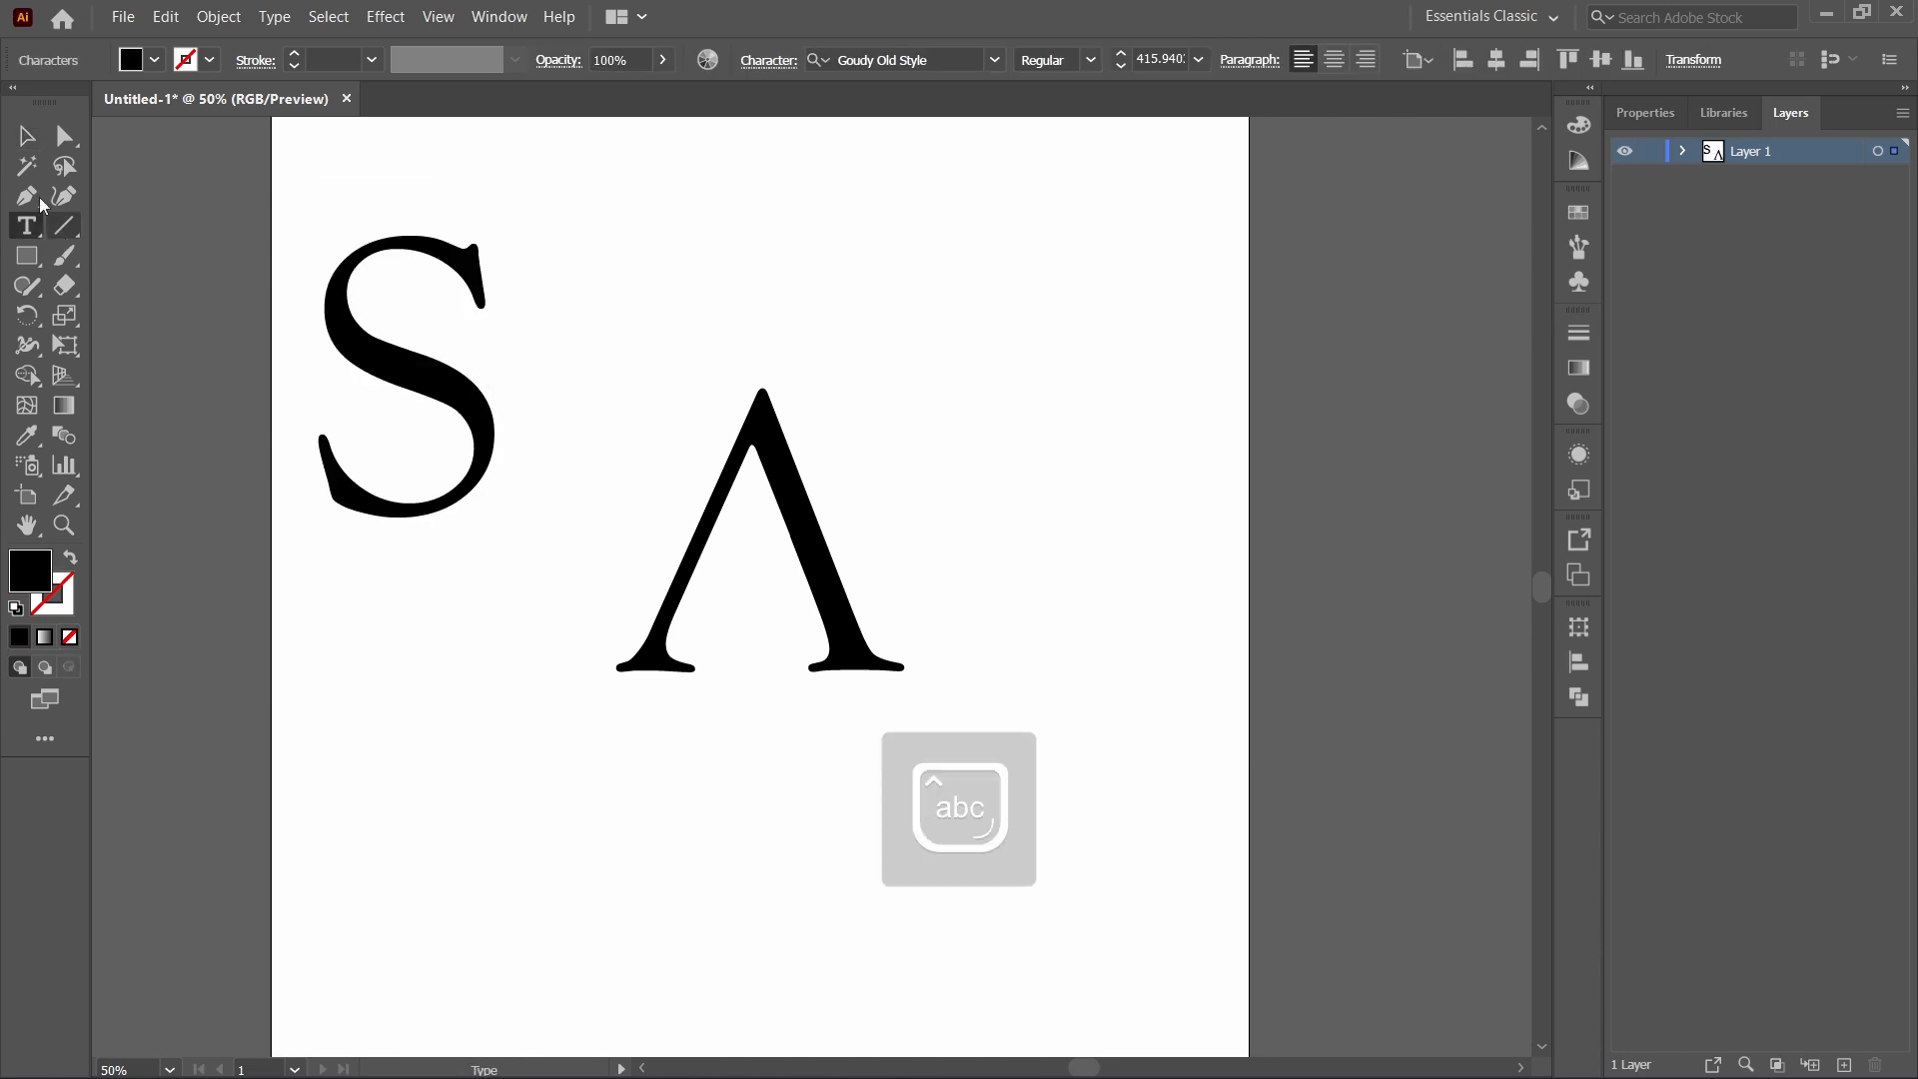
click(27, 137)
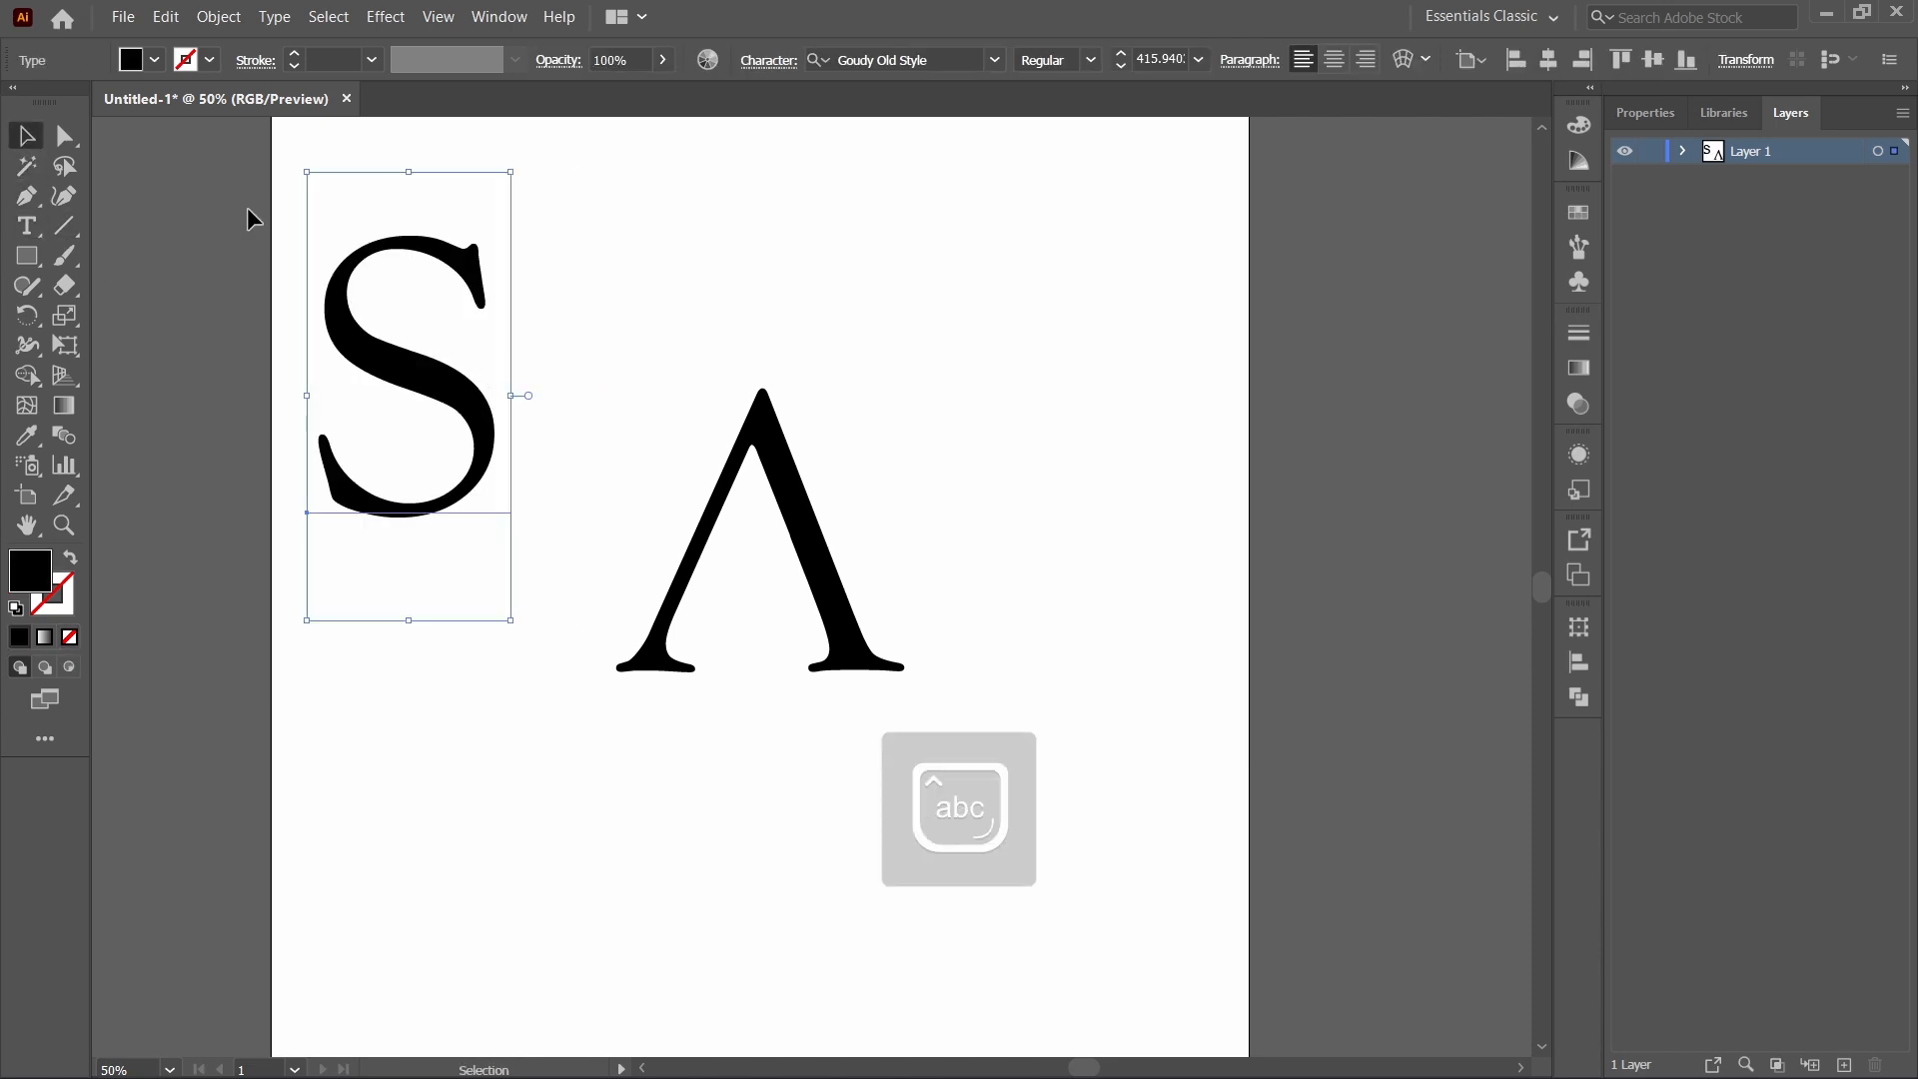
Set the S to the Harrington font and place it centred over the crossbar-less A.
click(995, 60)
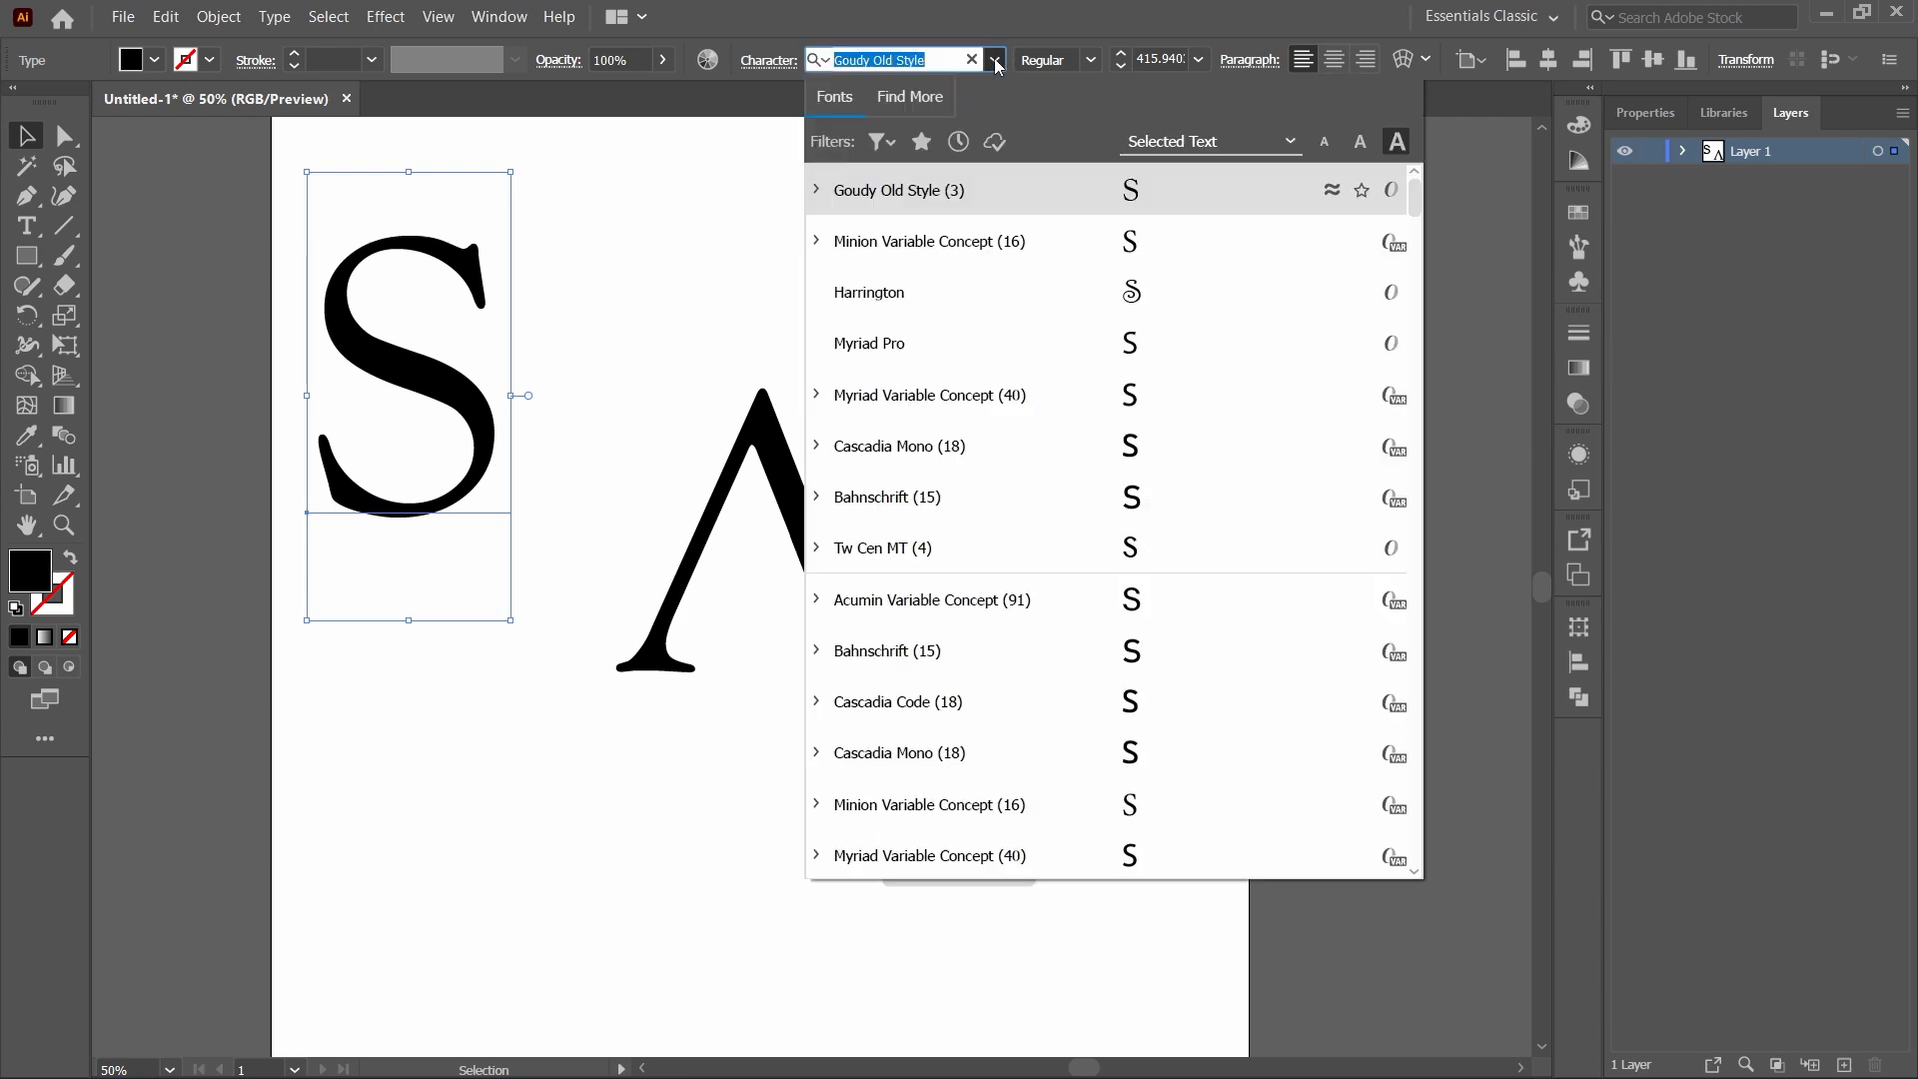
click(944, 292)
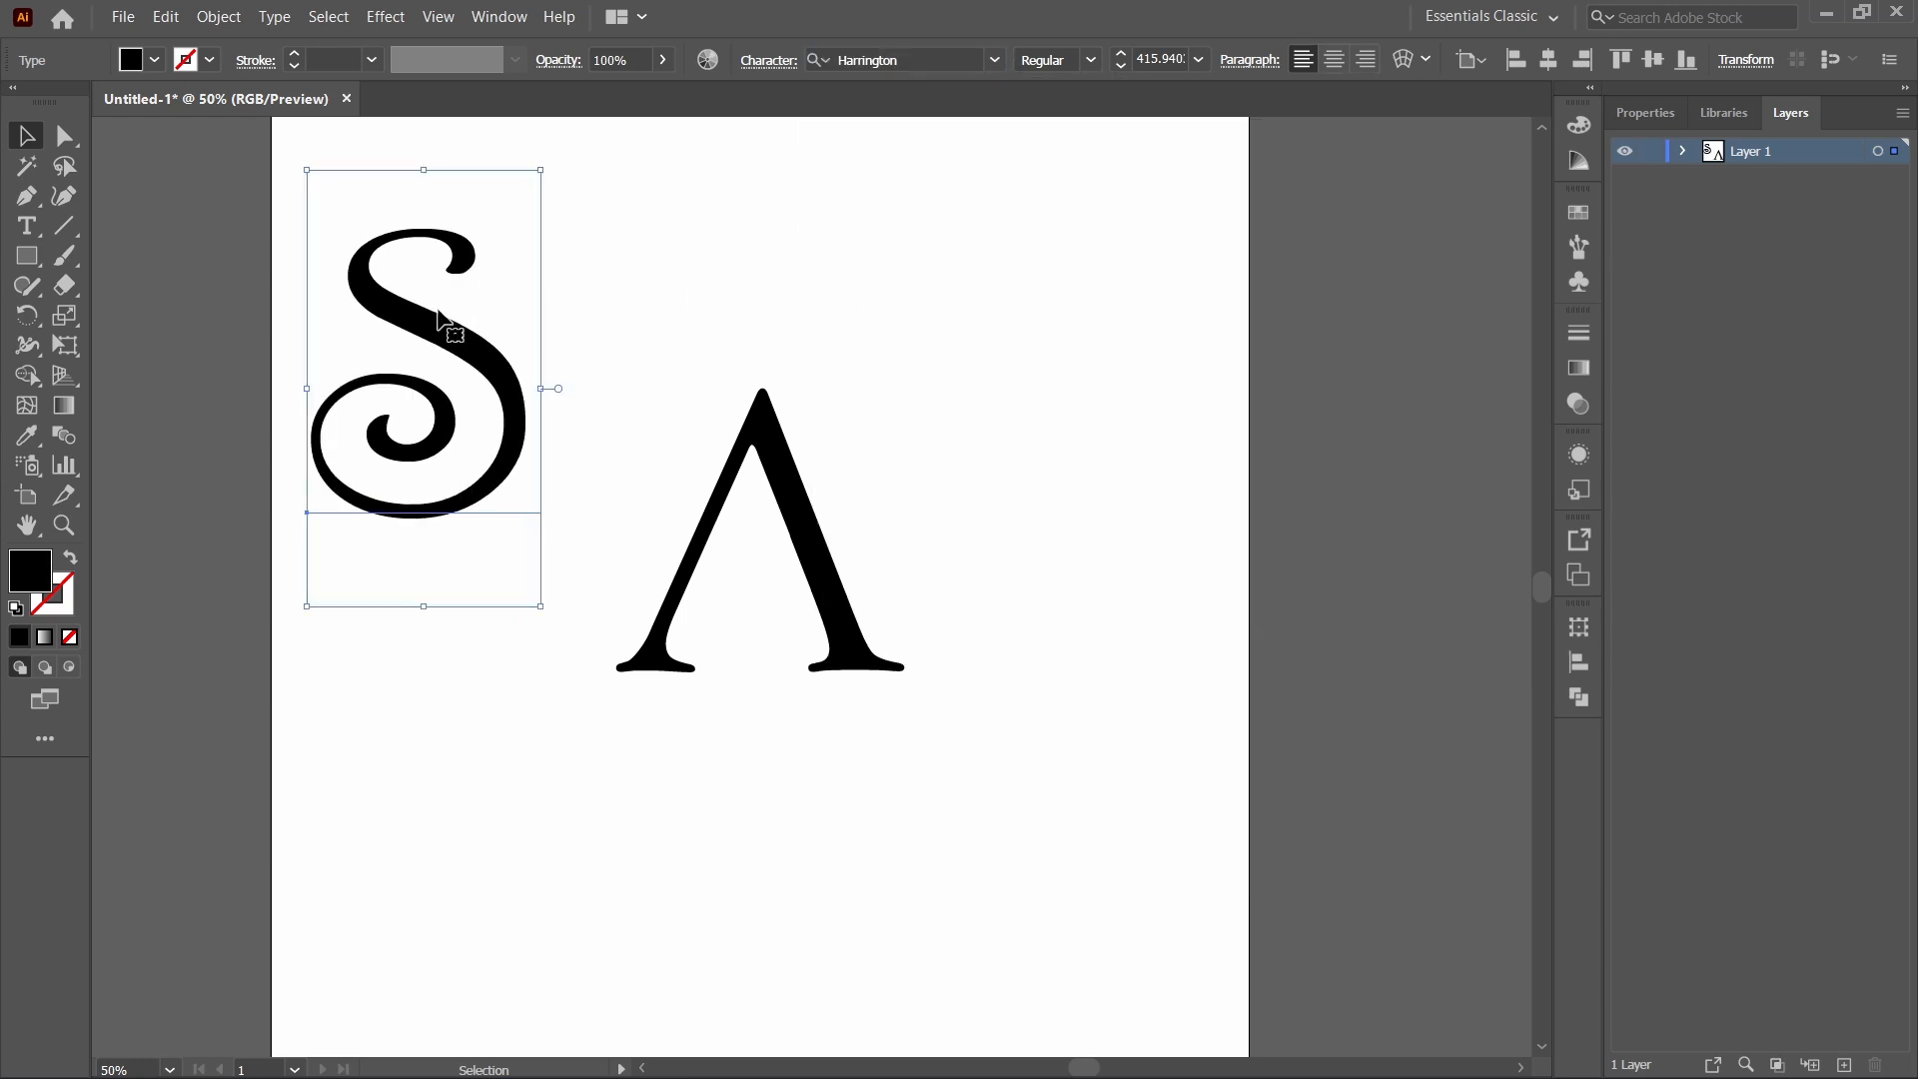
drag(439, 318, 767, 457)
click(525, 466)
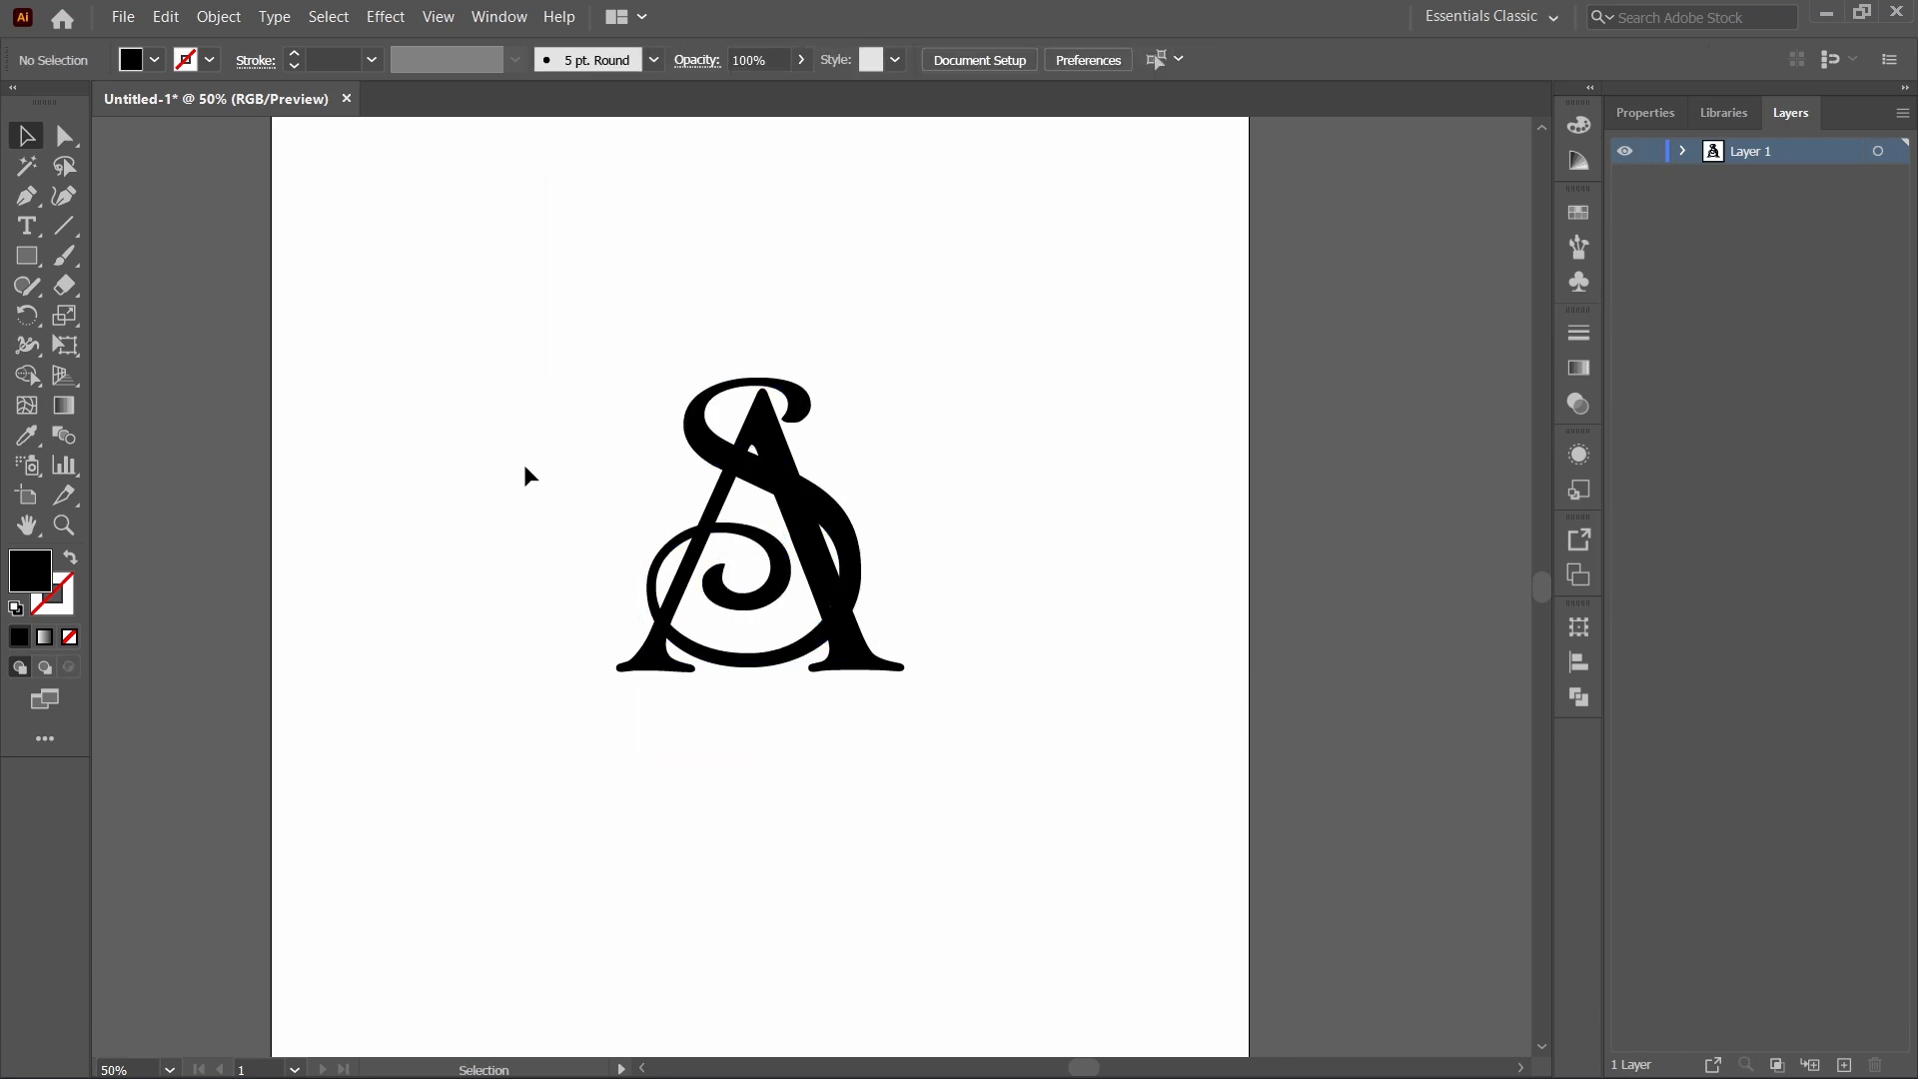
Create an offset path of 5 px with Miter joins around the A.
key(ctrl+1)
key(ctrl+a)
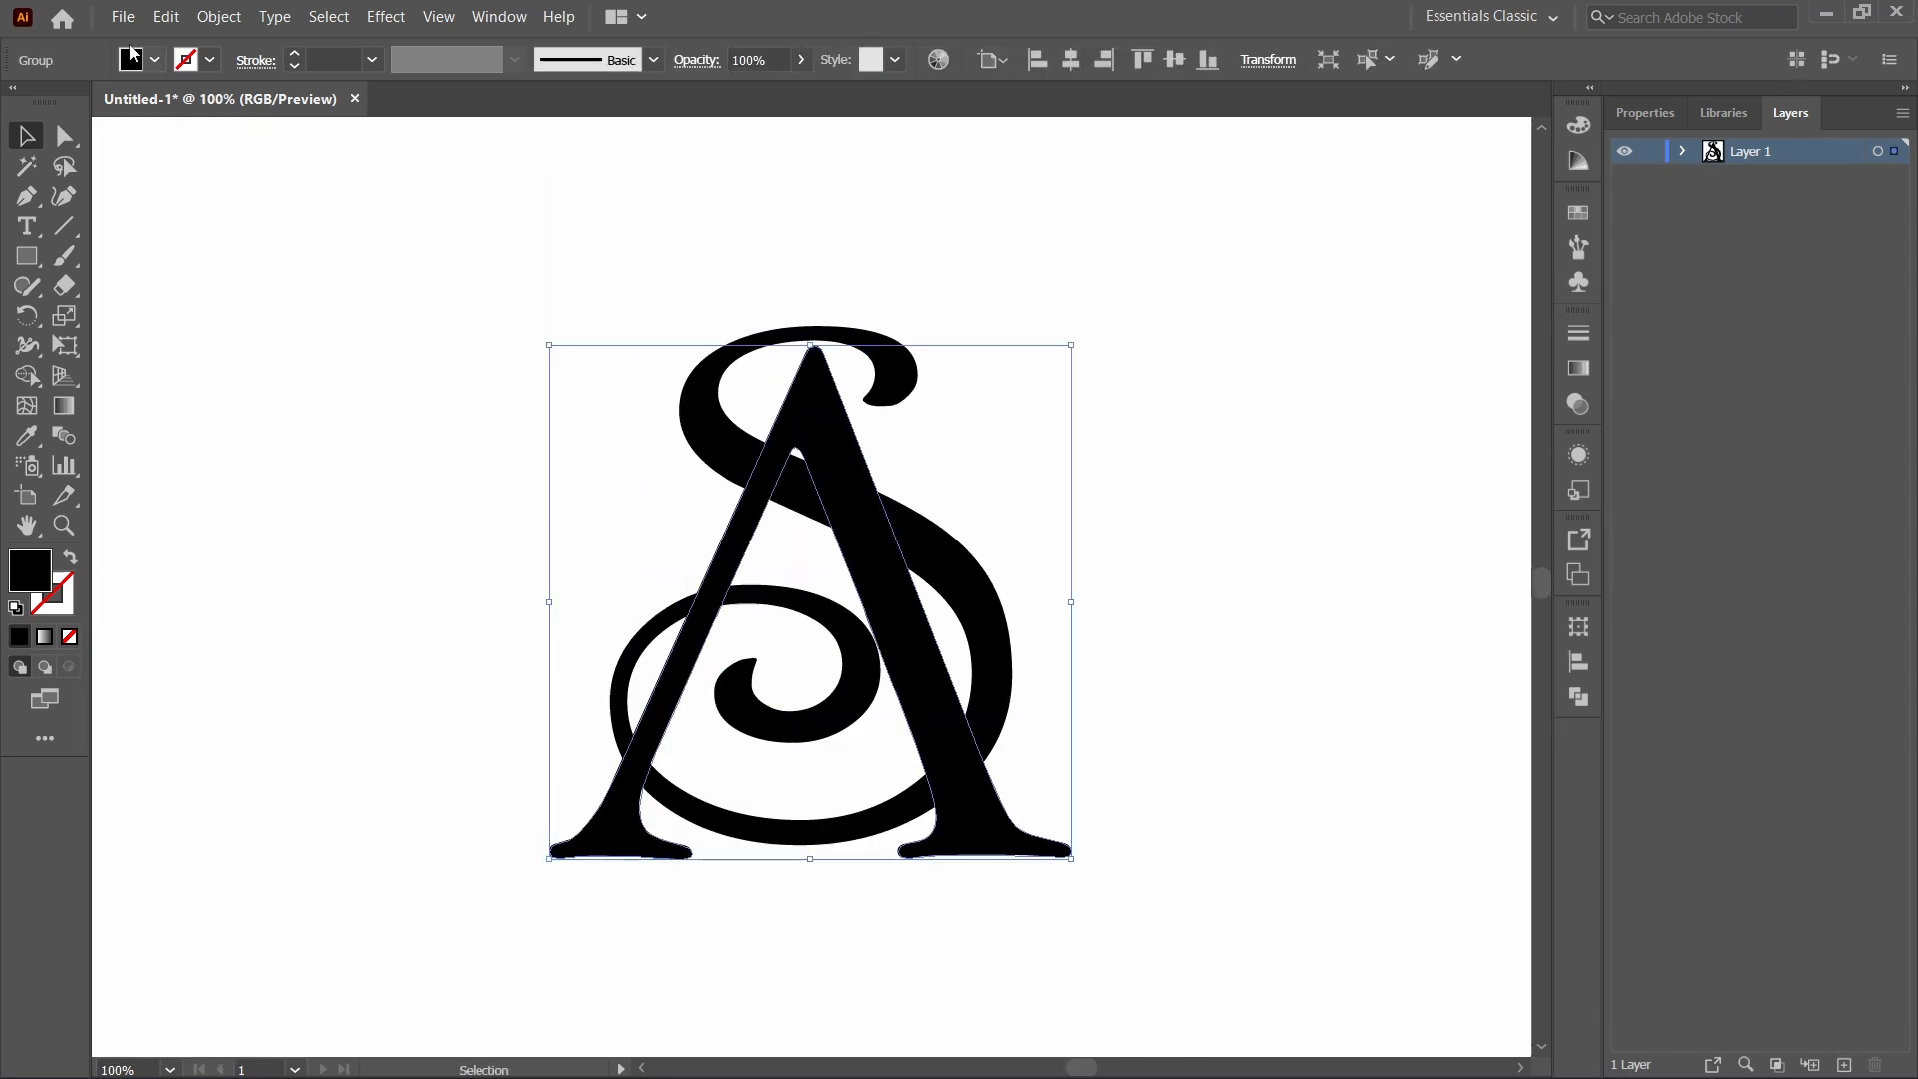
click(219, 17)
mouse_move(355, 592)
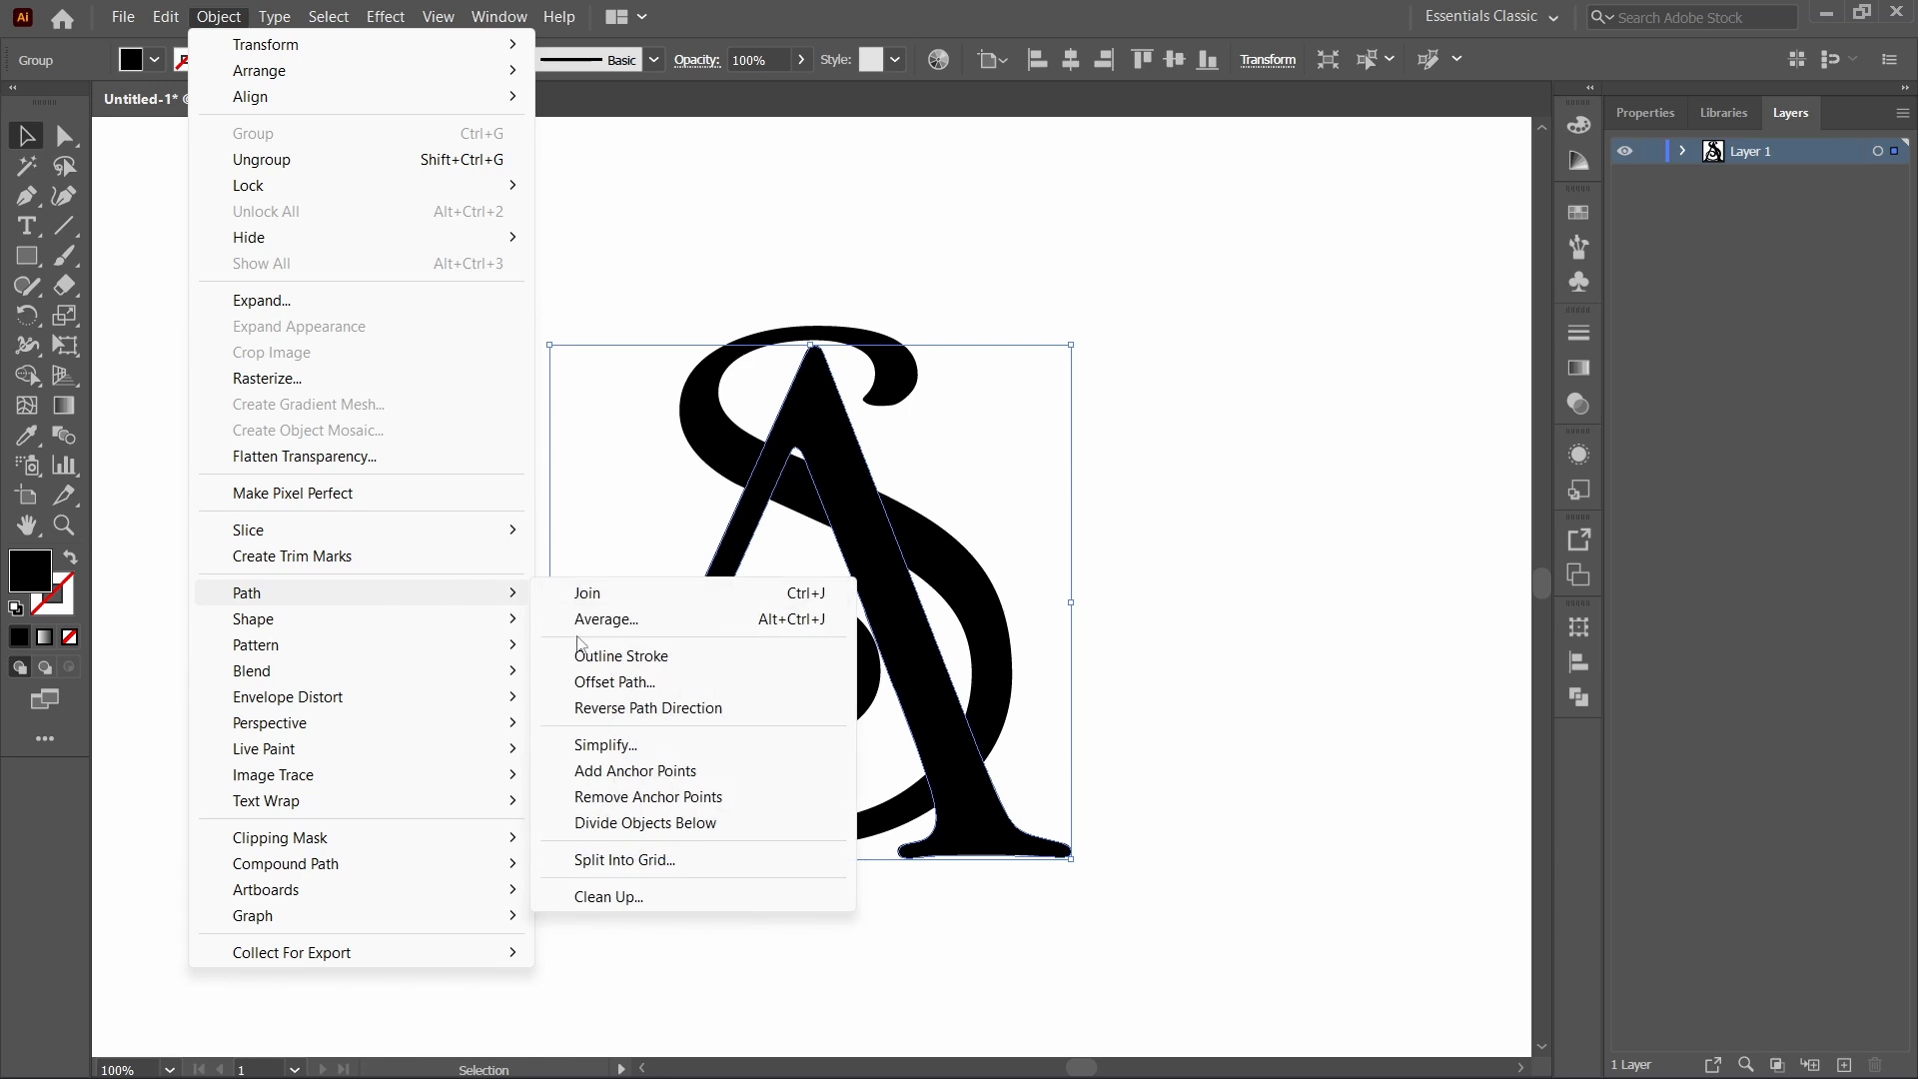
click(614, 682)
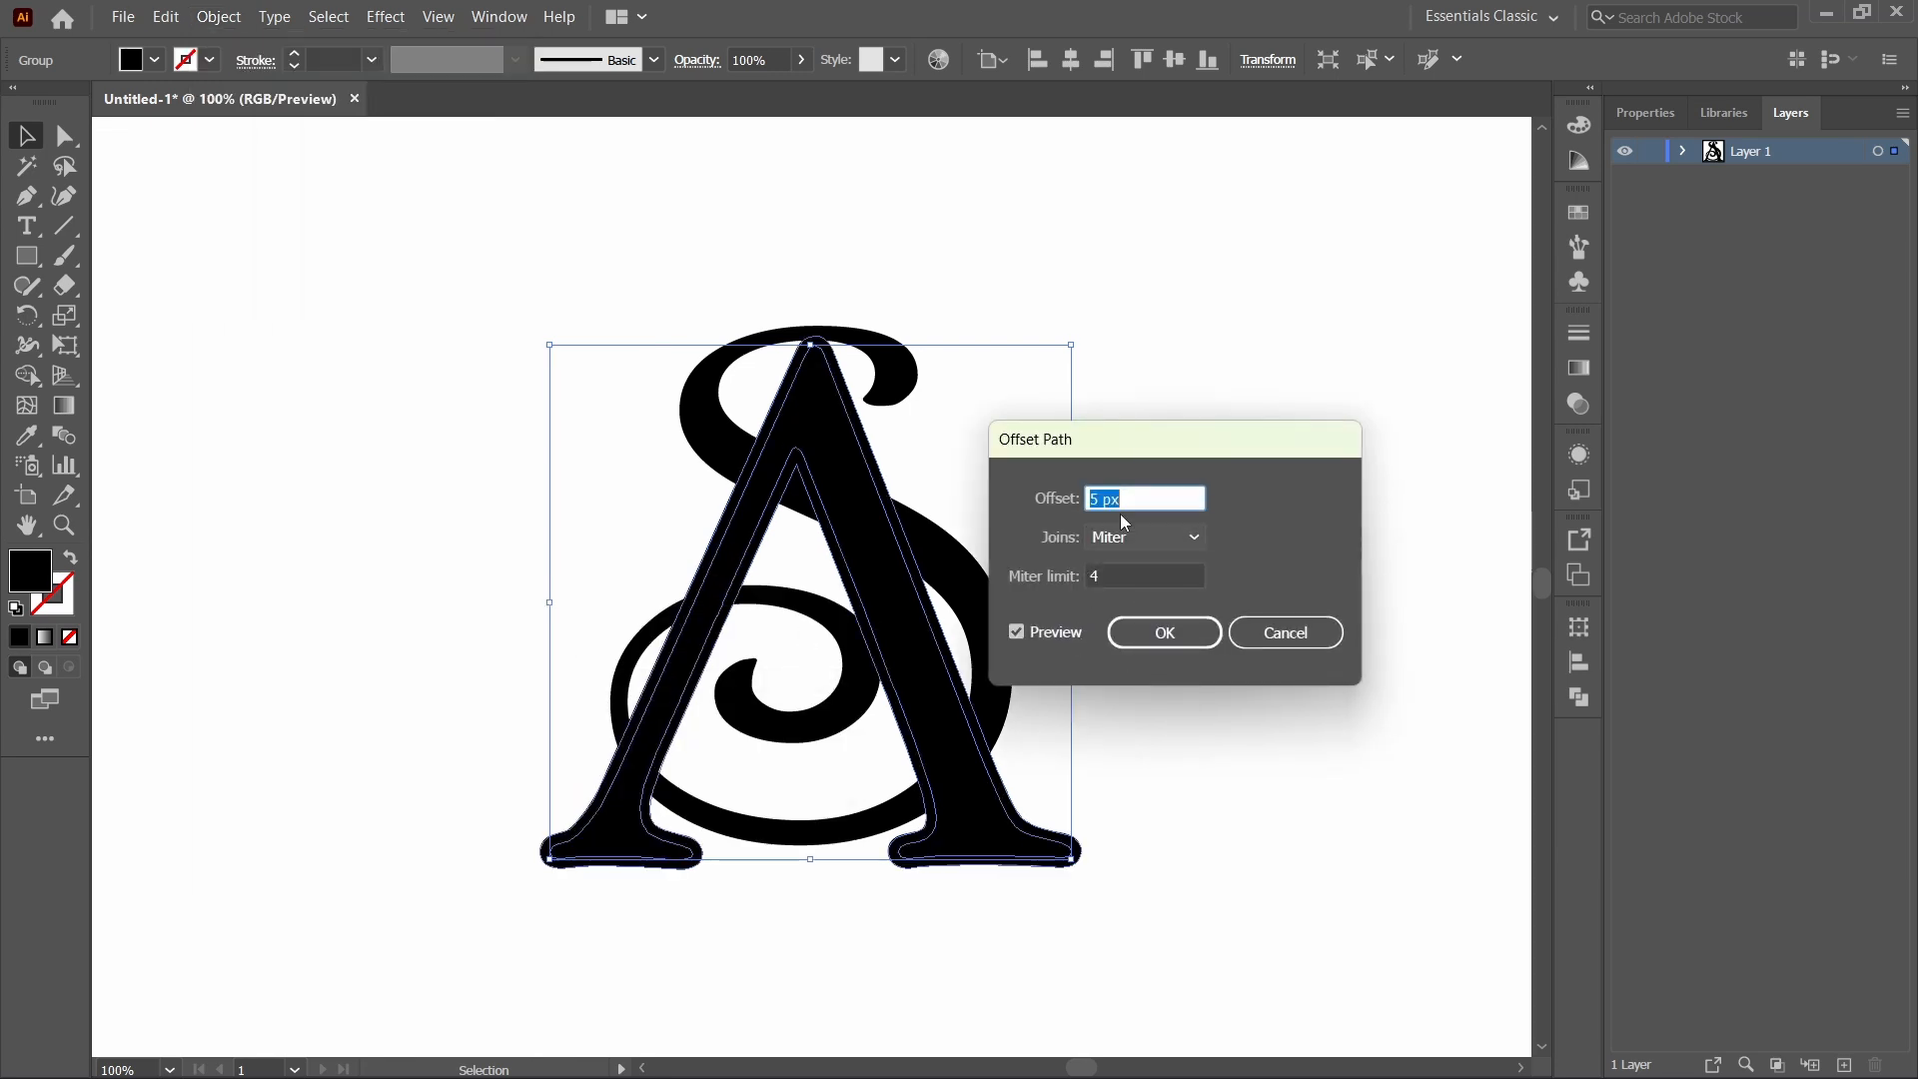
click(1165, 632)
Divide the overlapping A, its offset outline and the S with Pathfinder, and ungroup the resulting pieces.
drag(408, 410, 929, 679)
click(1578, 697)
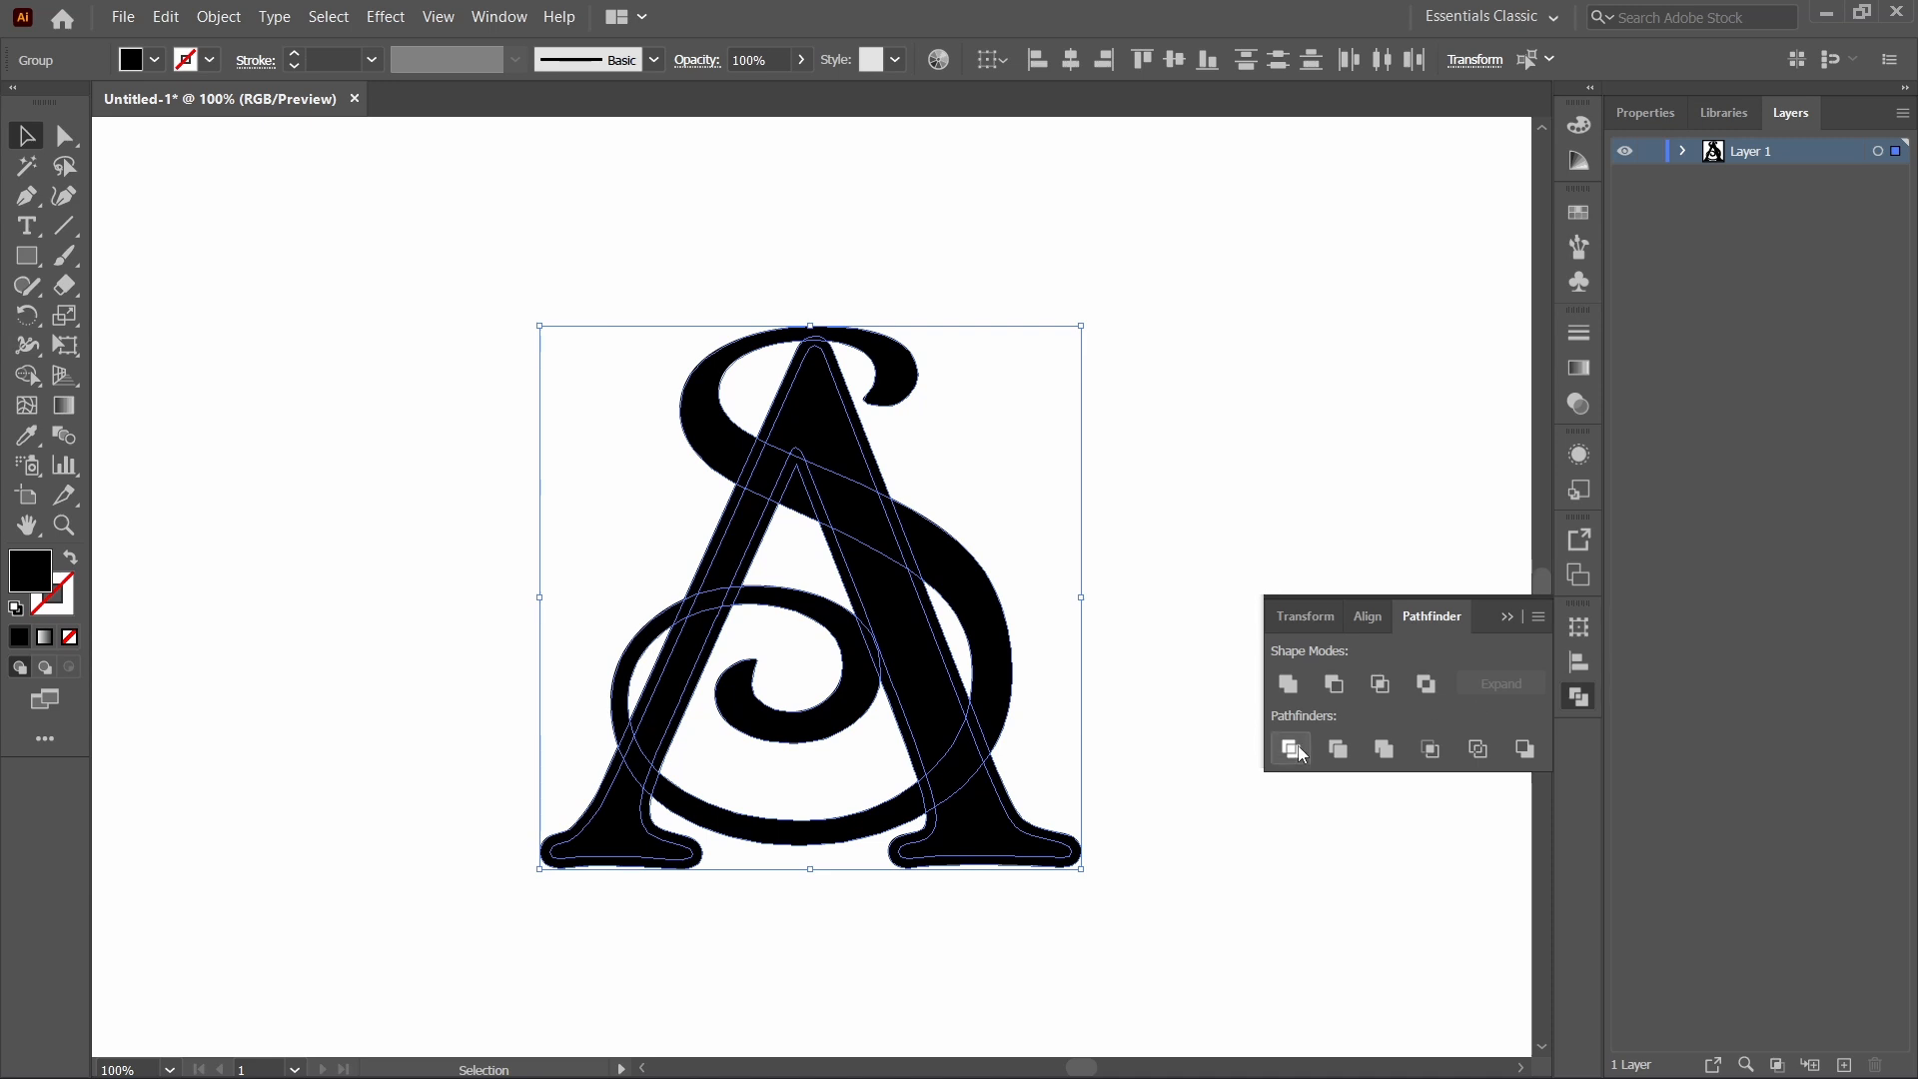
right_click(856, 550)
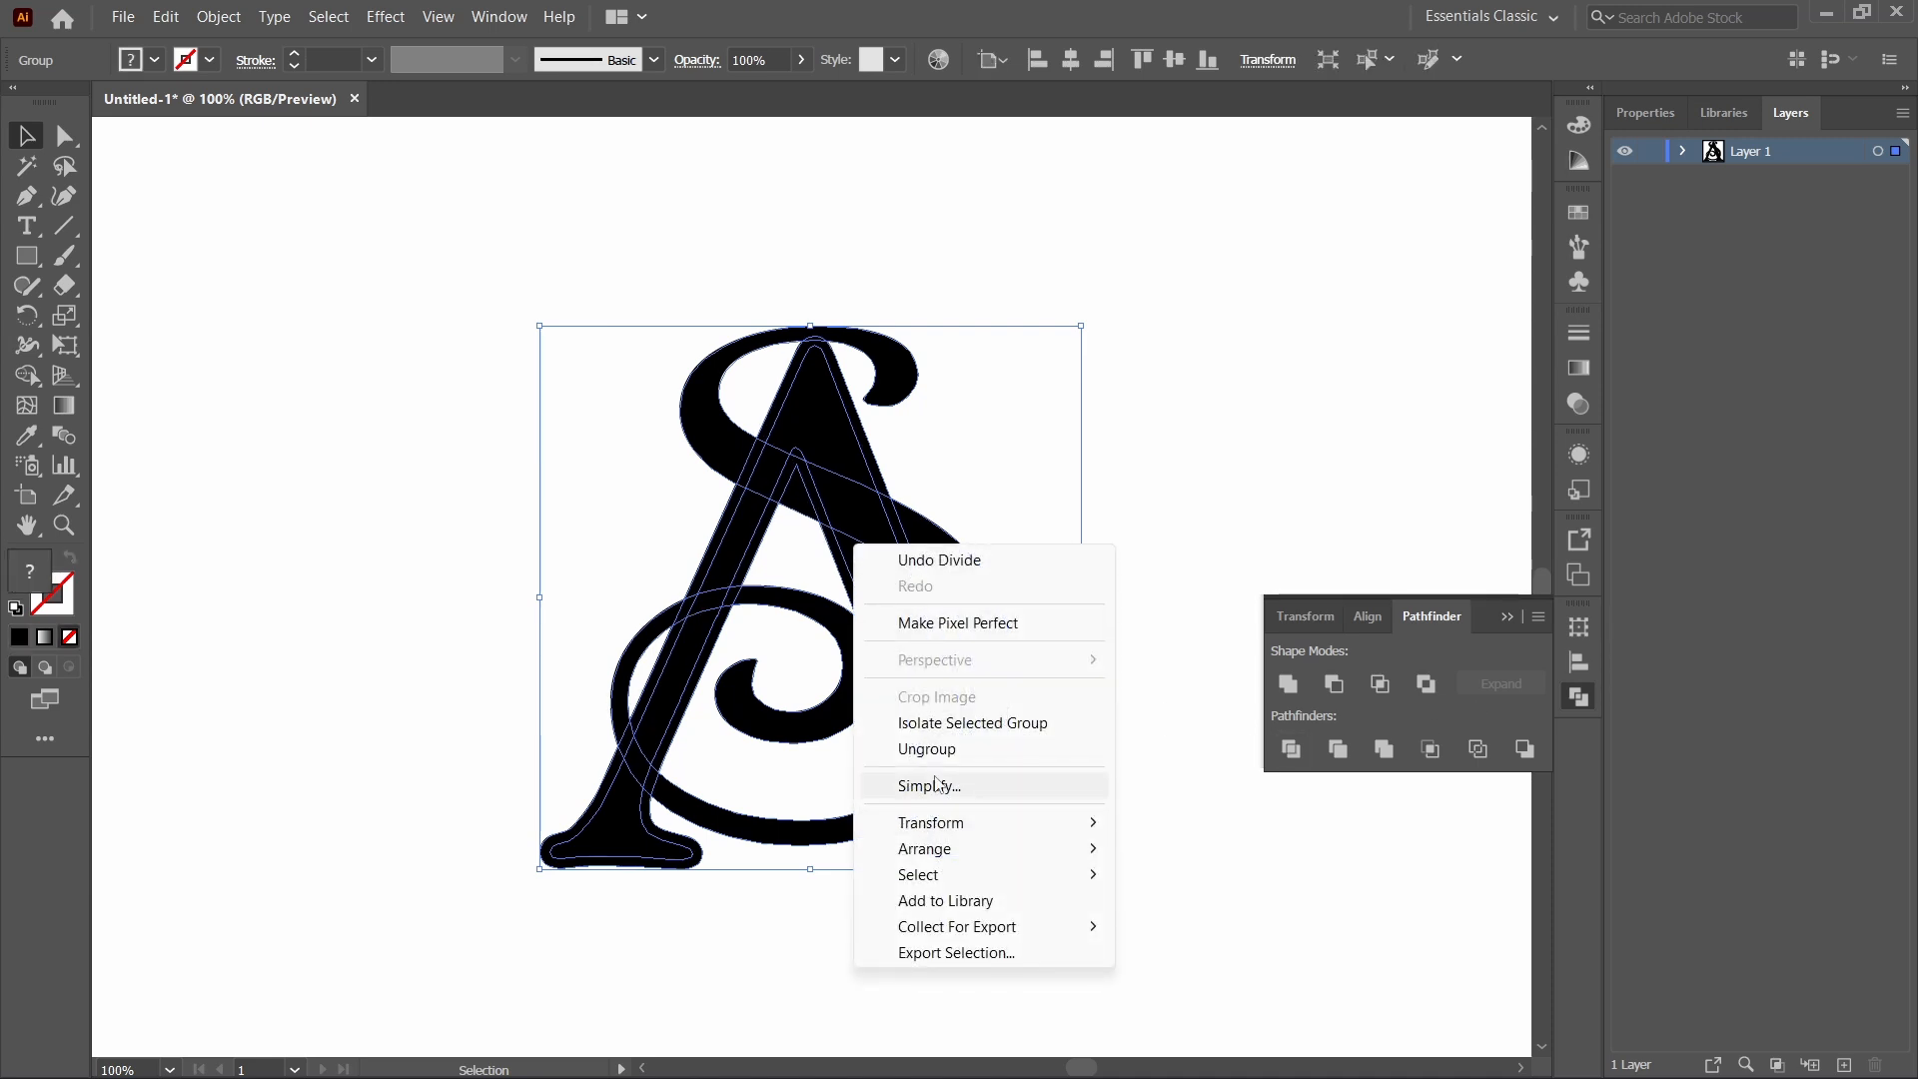
click(929, 754)
click(1507, 616)
click(1319, 600)
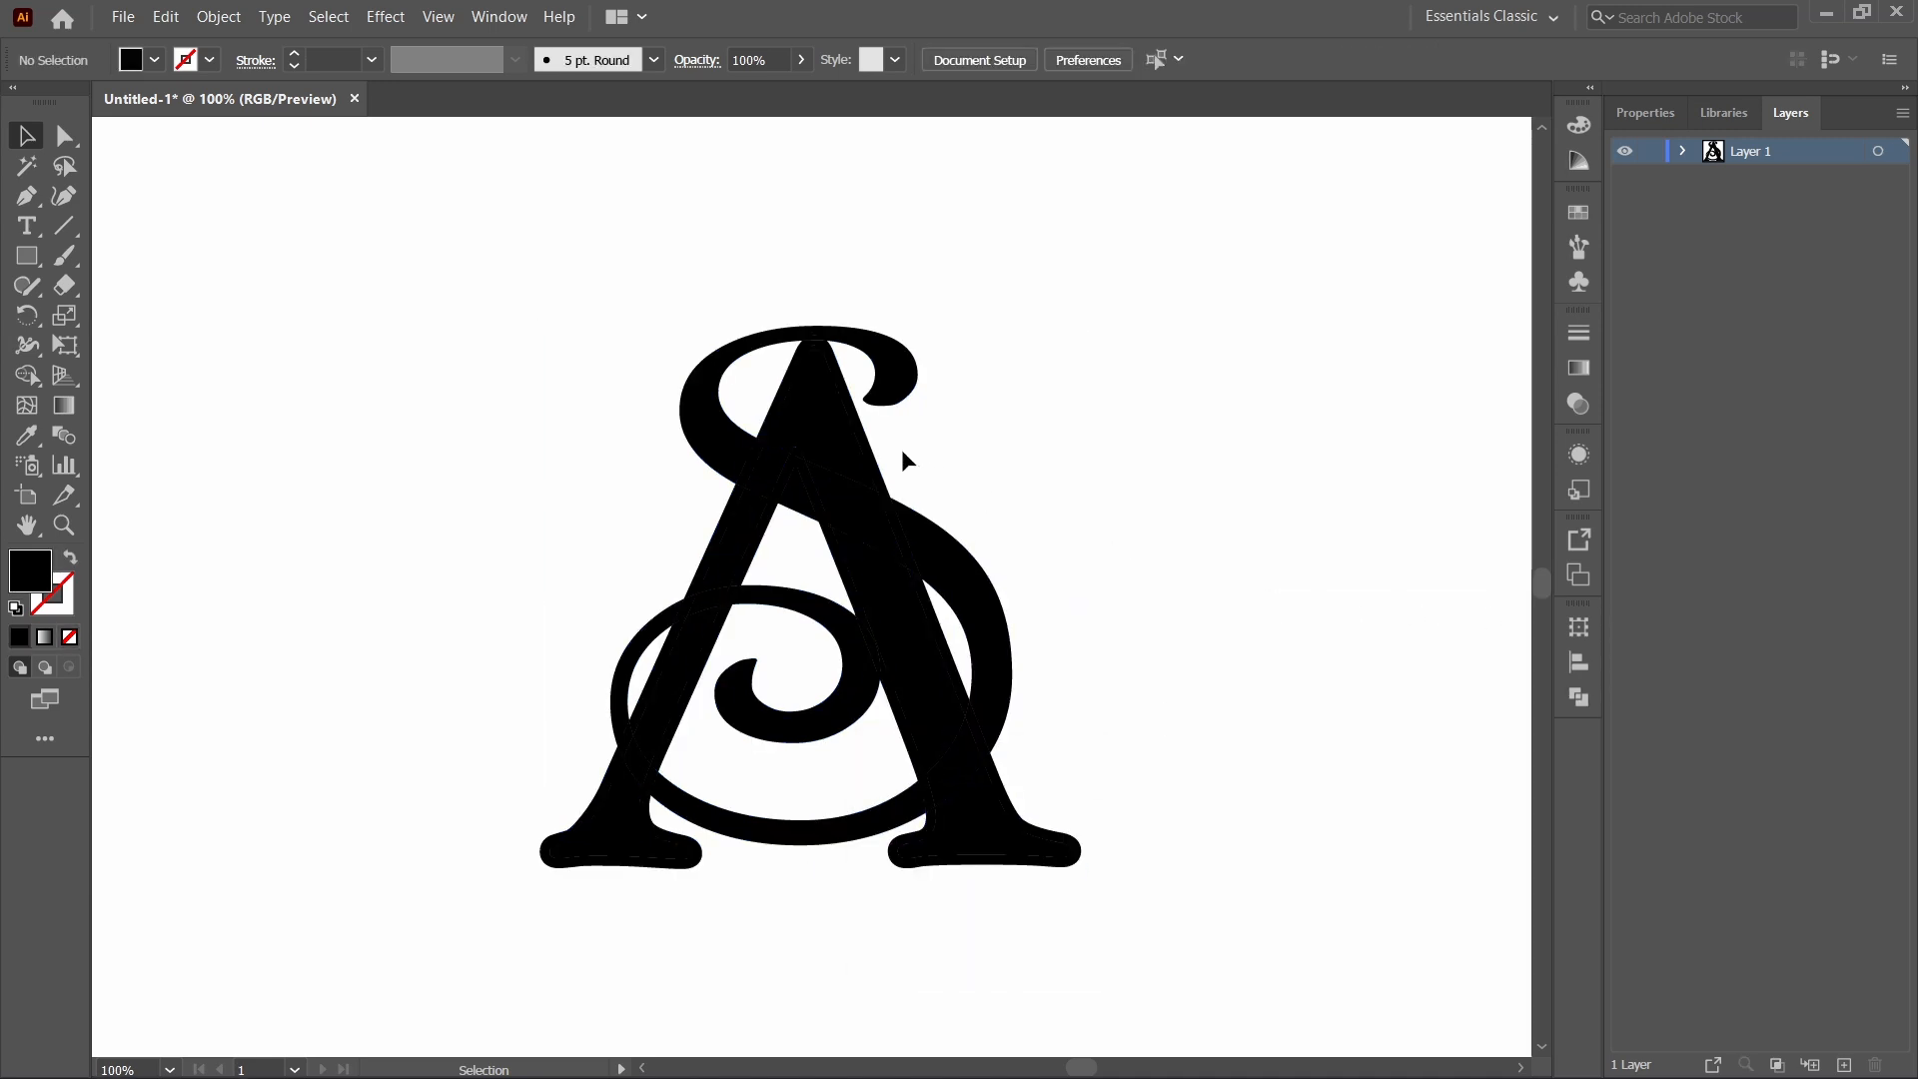
Delete the offset pieces around the A's apex and outside its left stem at the upper S crossing.
click(757, 441)
key(Delete)
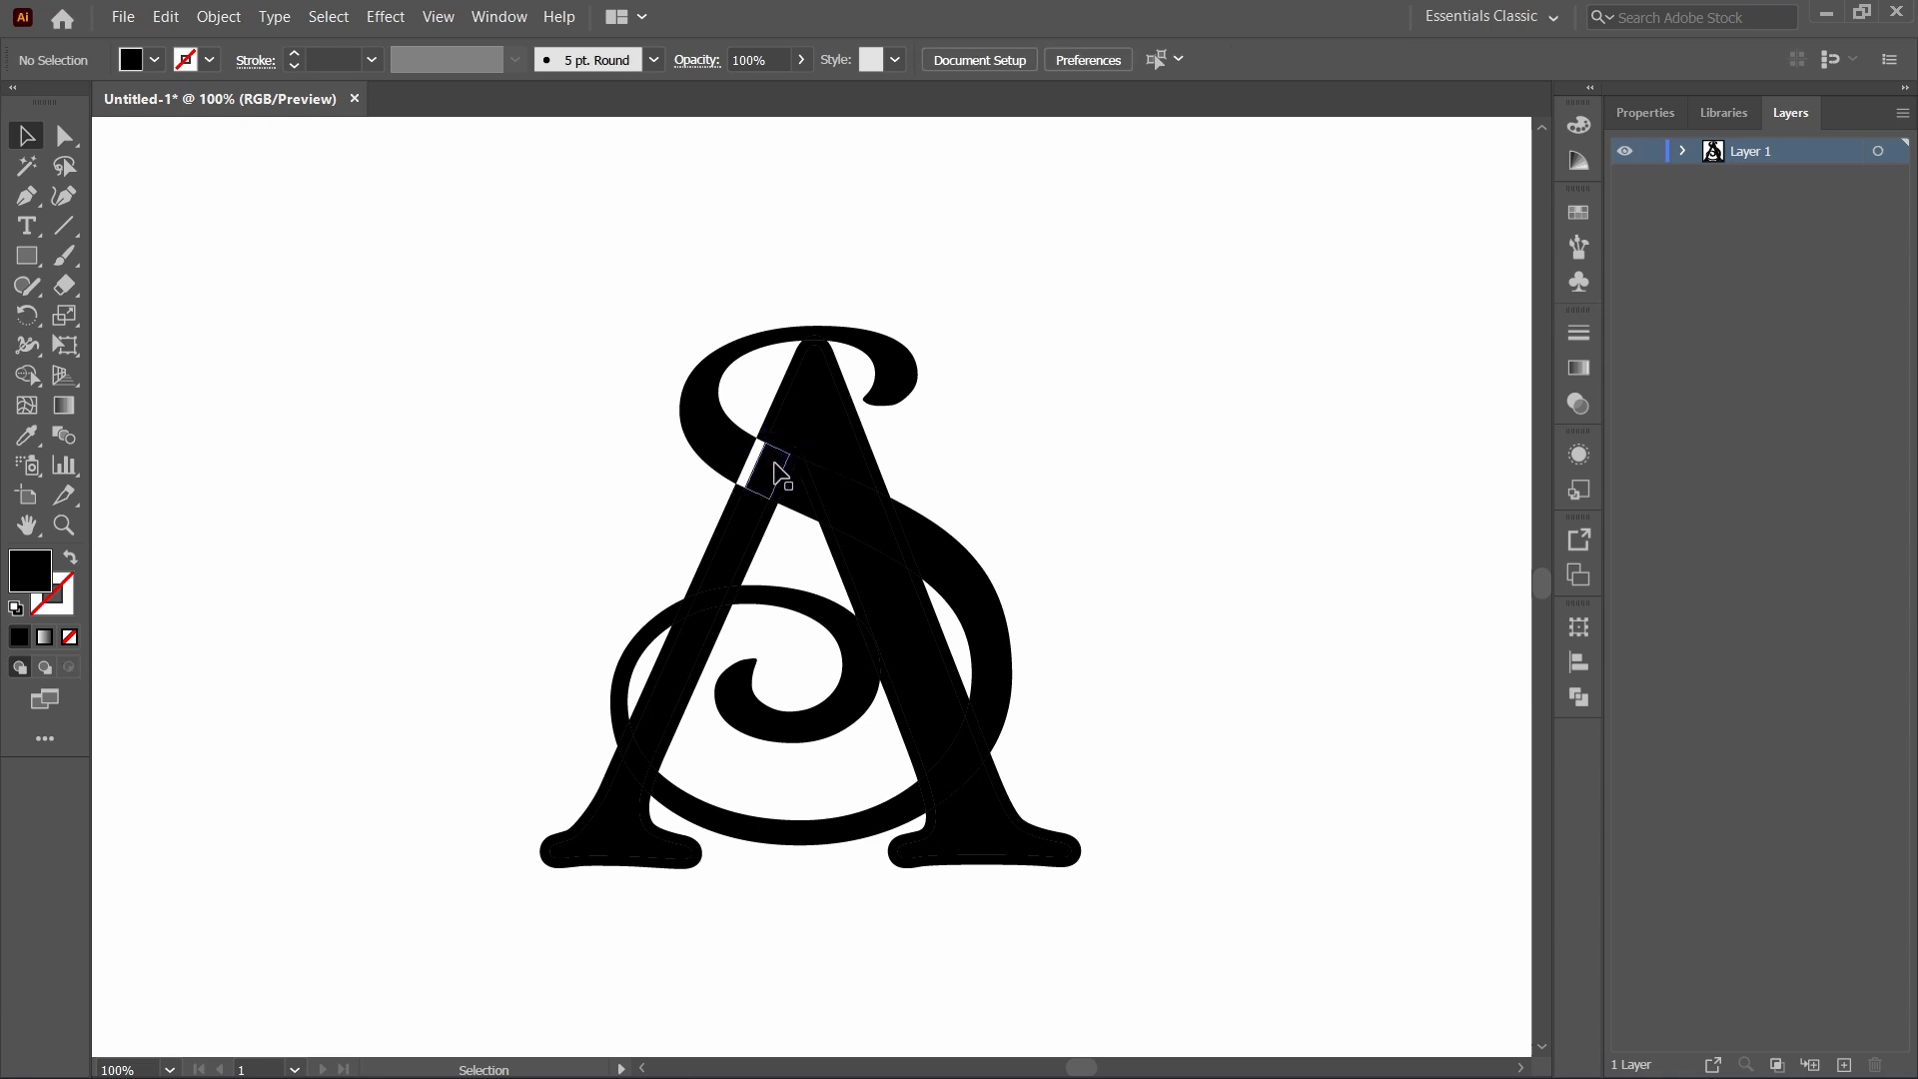
click(768, 426)
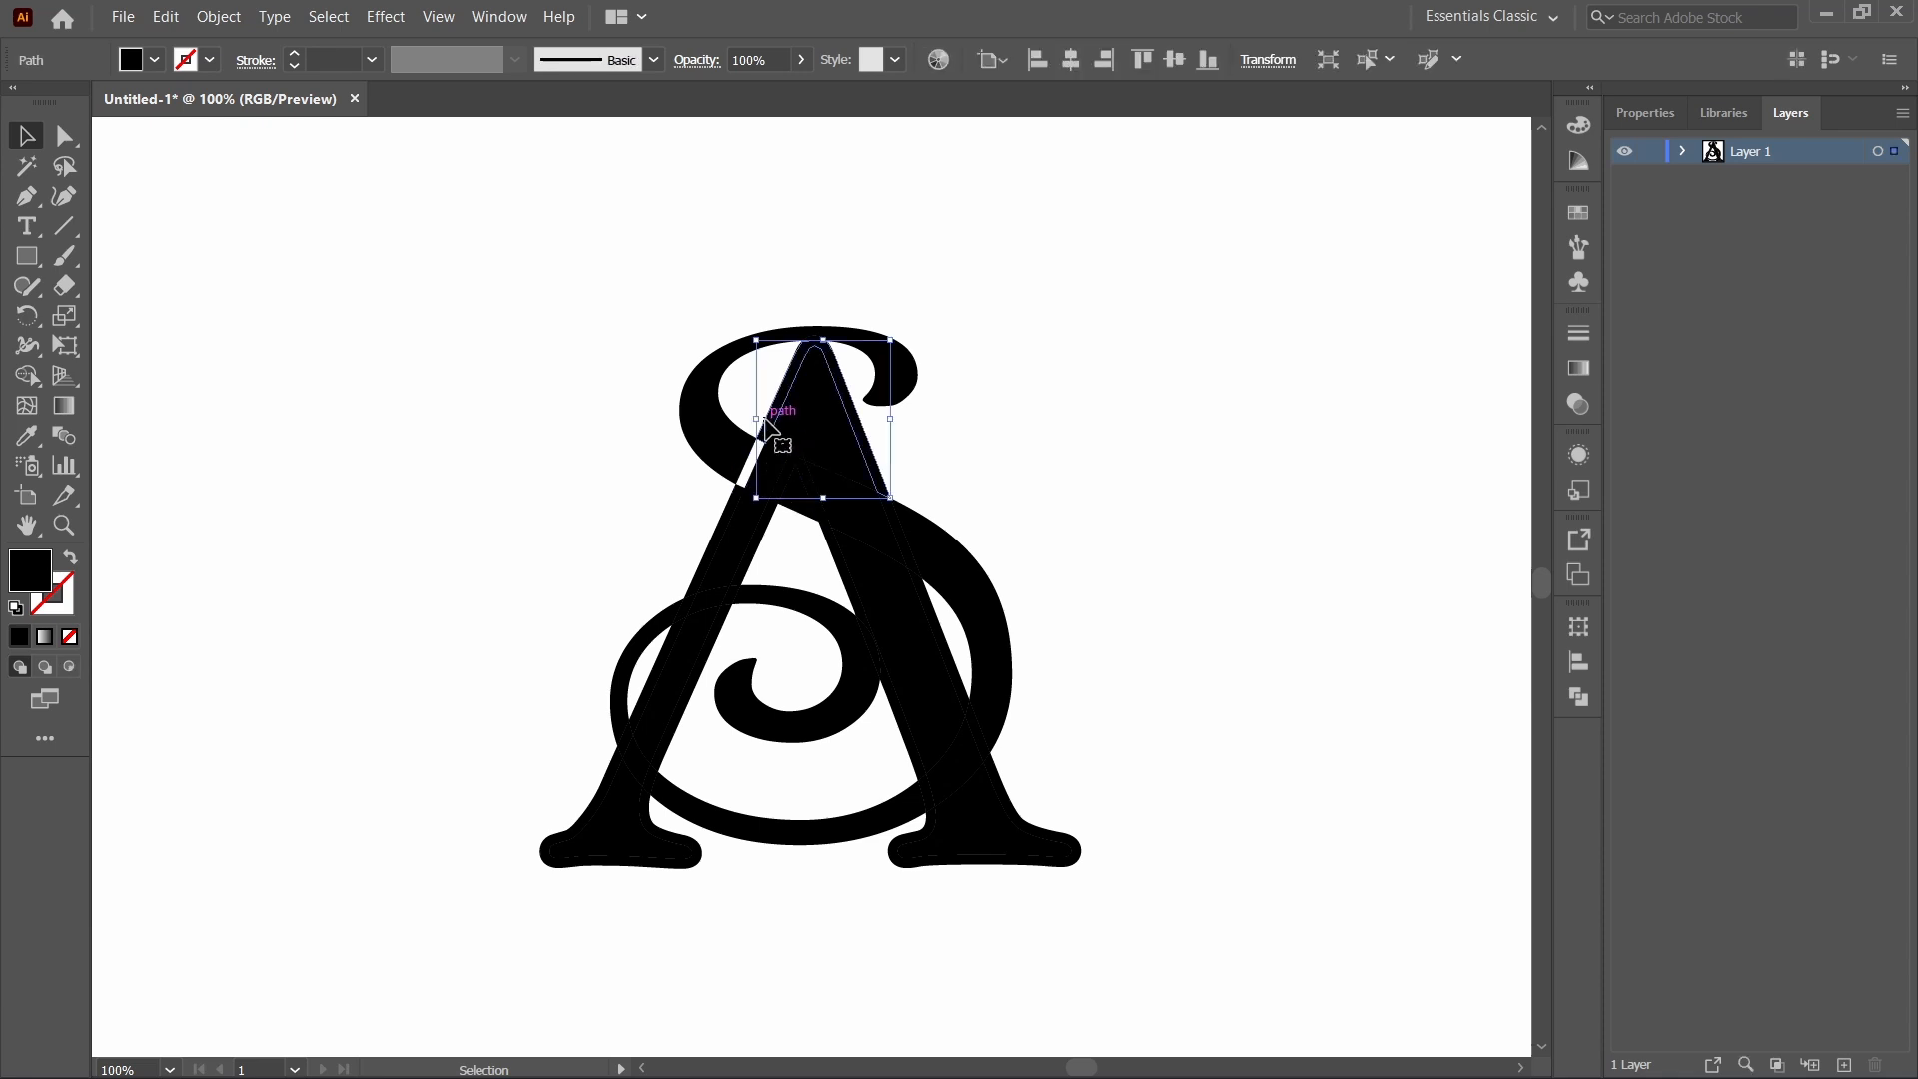
key(Delete)
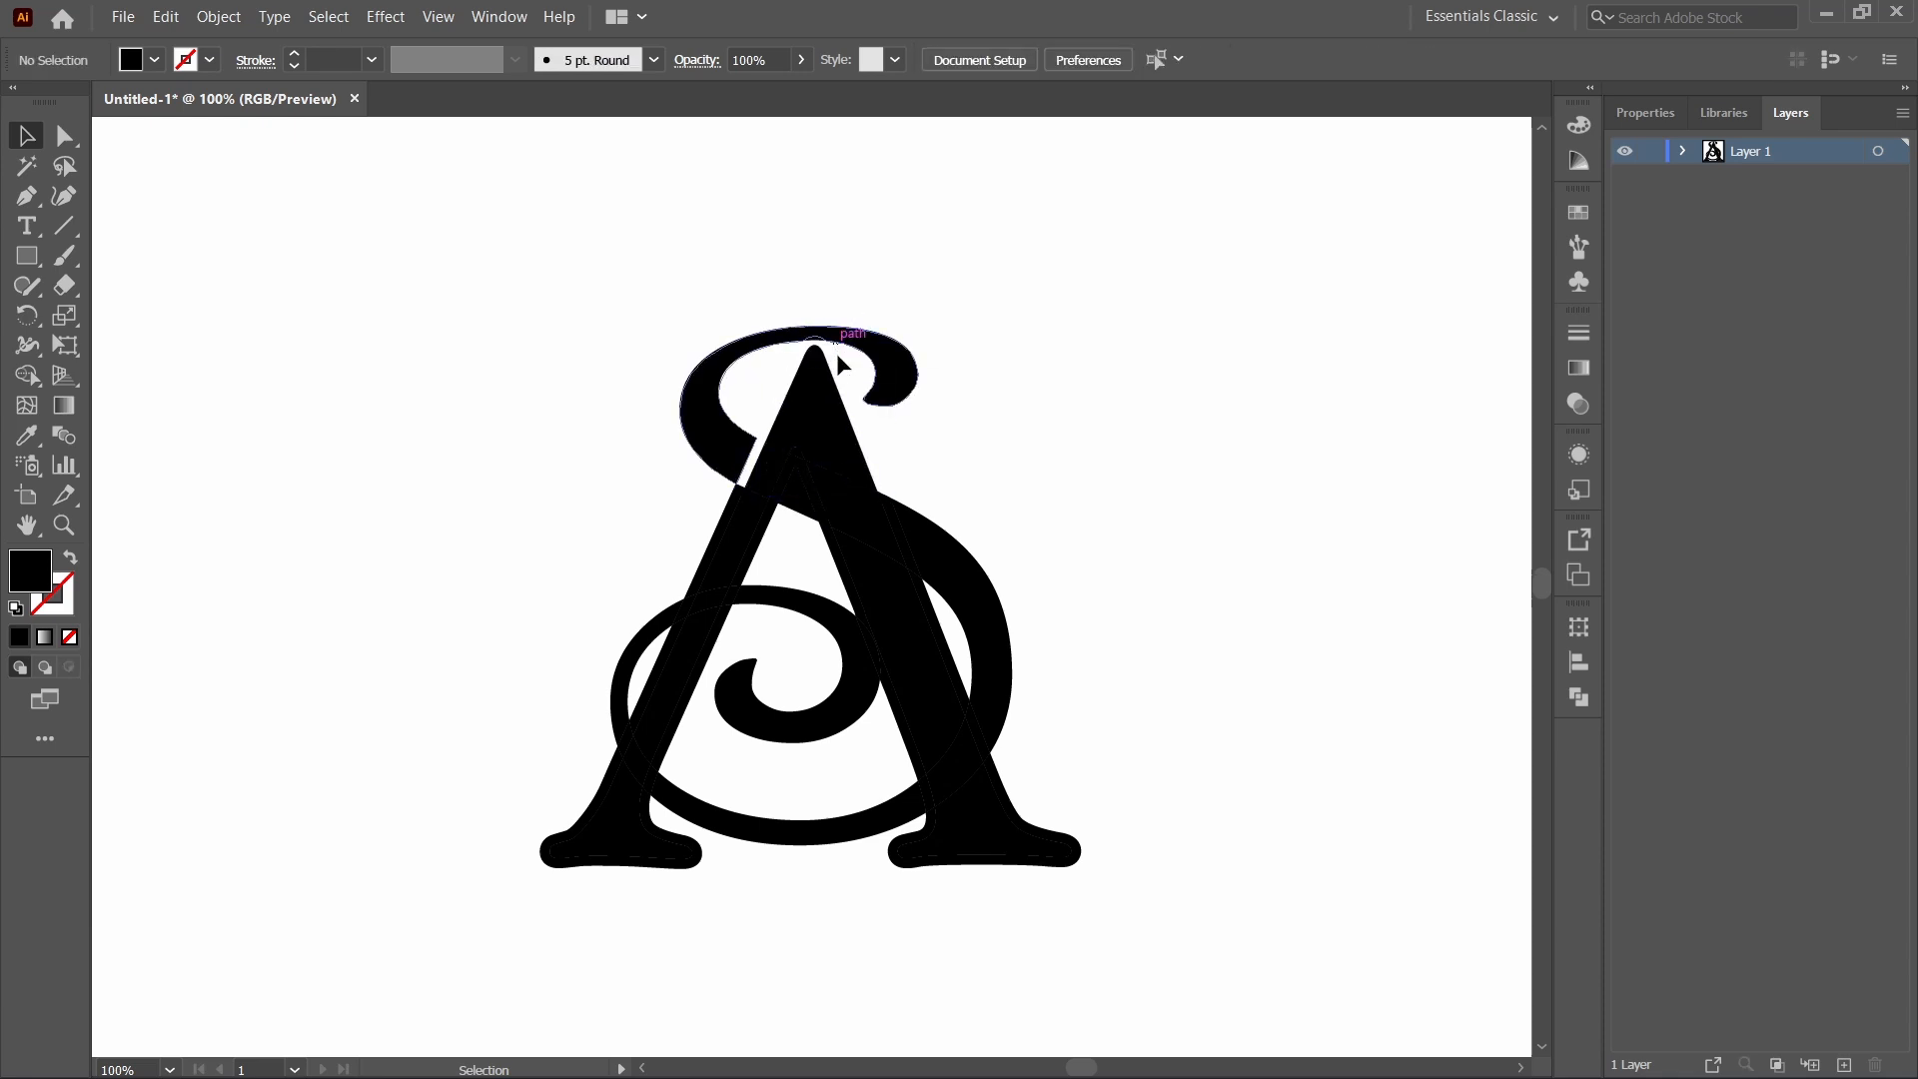
Delete the offset pieces along both sides of the A's left stem and around its left foot.
click(728, 520)
key(Delete)
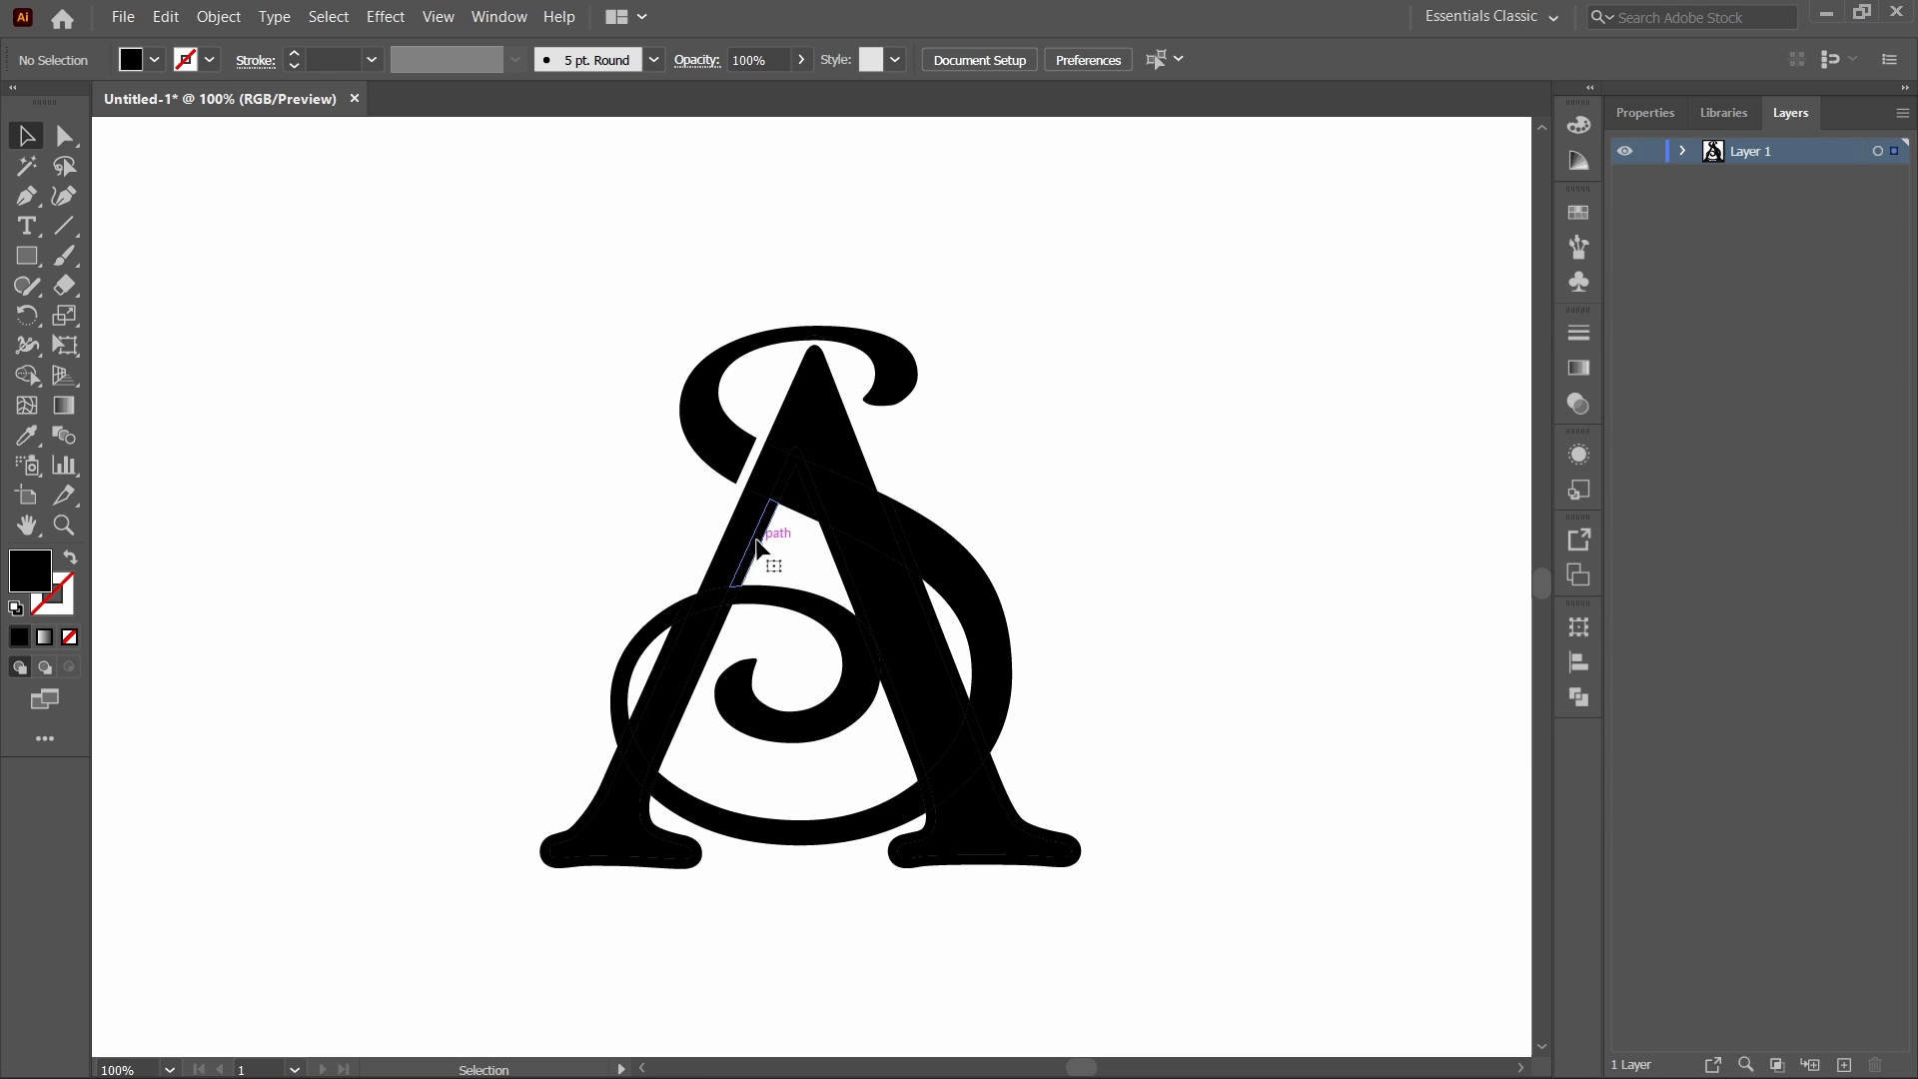
click(757, 535)
key(Delete)
click(724, 648)
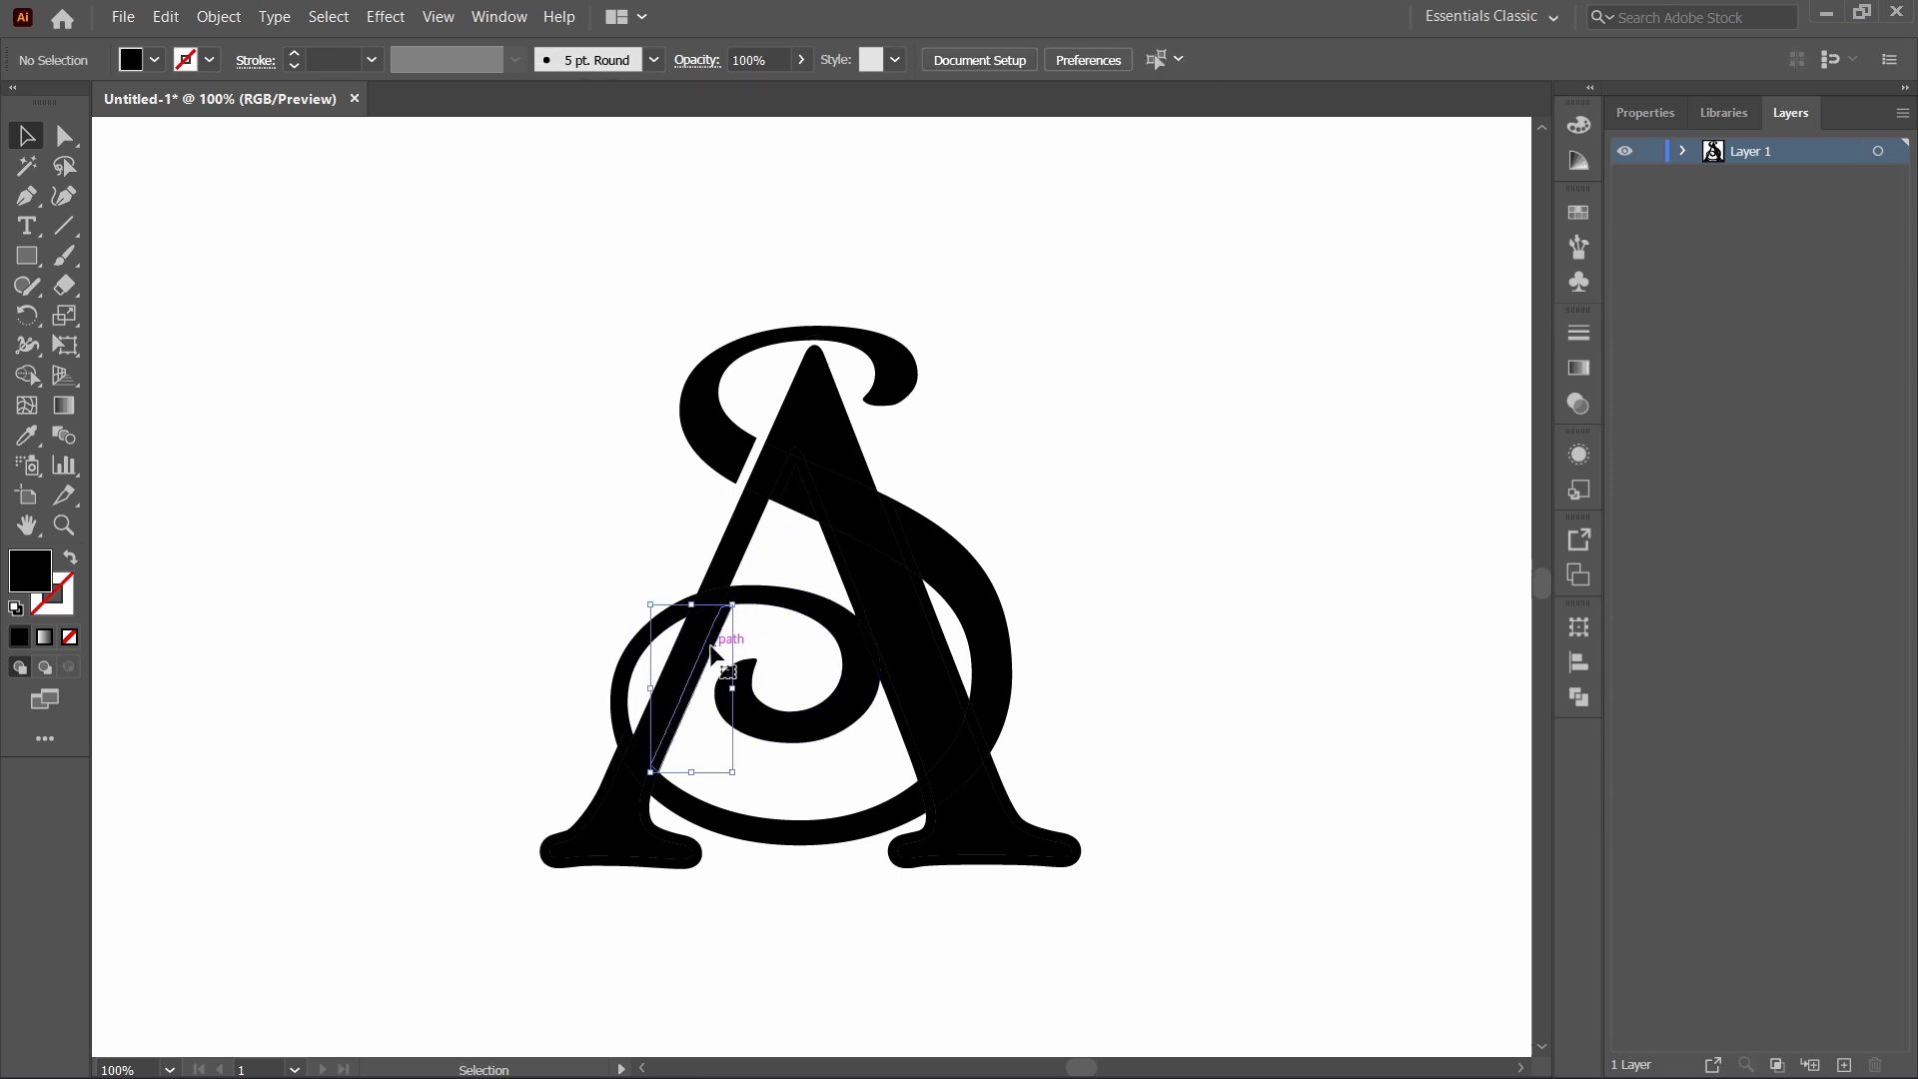
key(Delete)
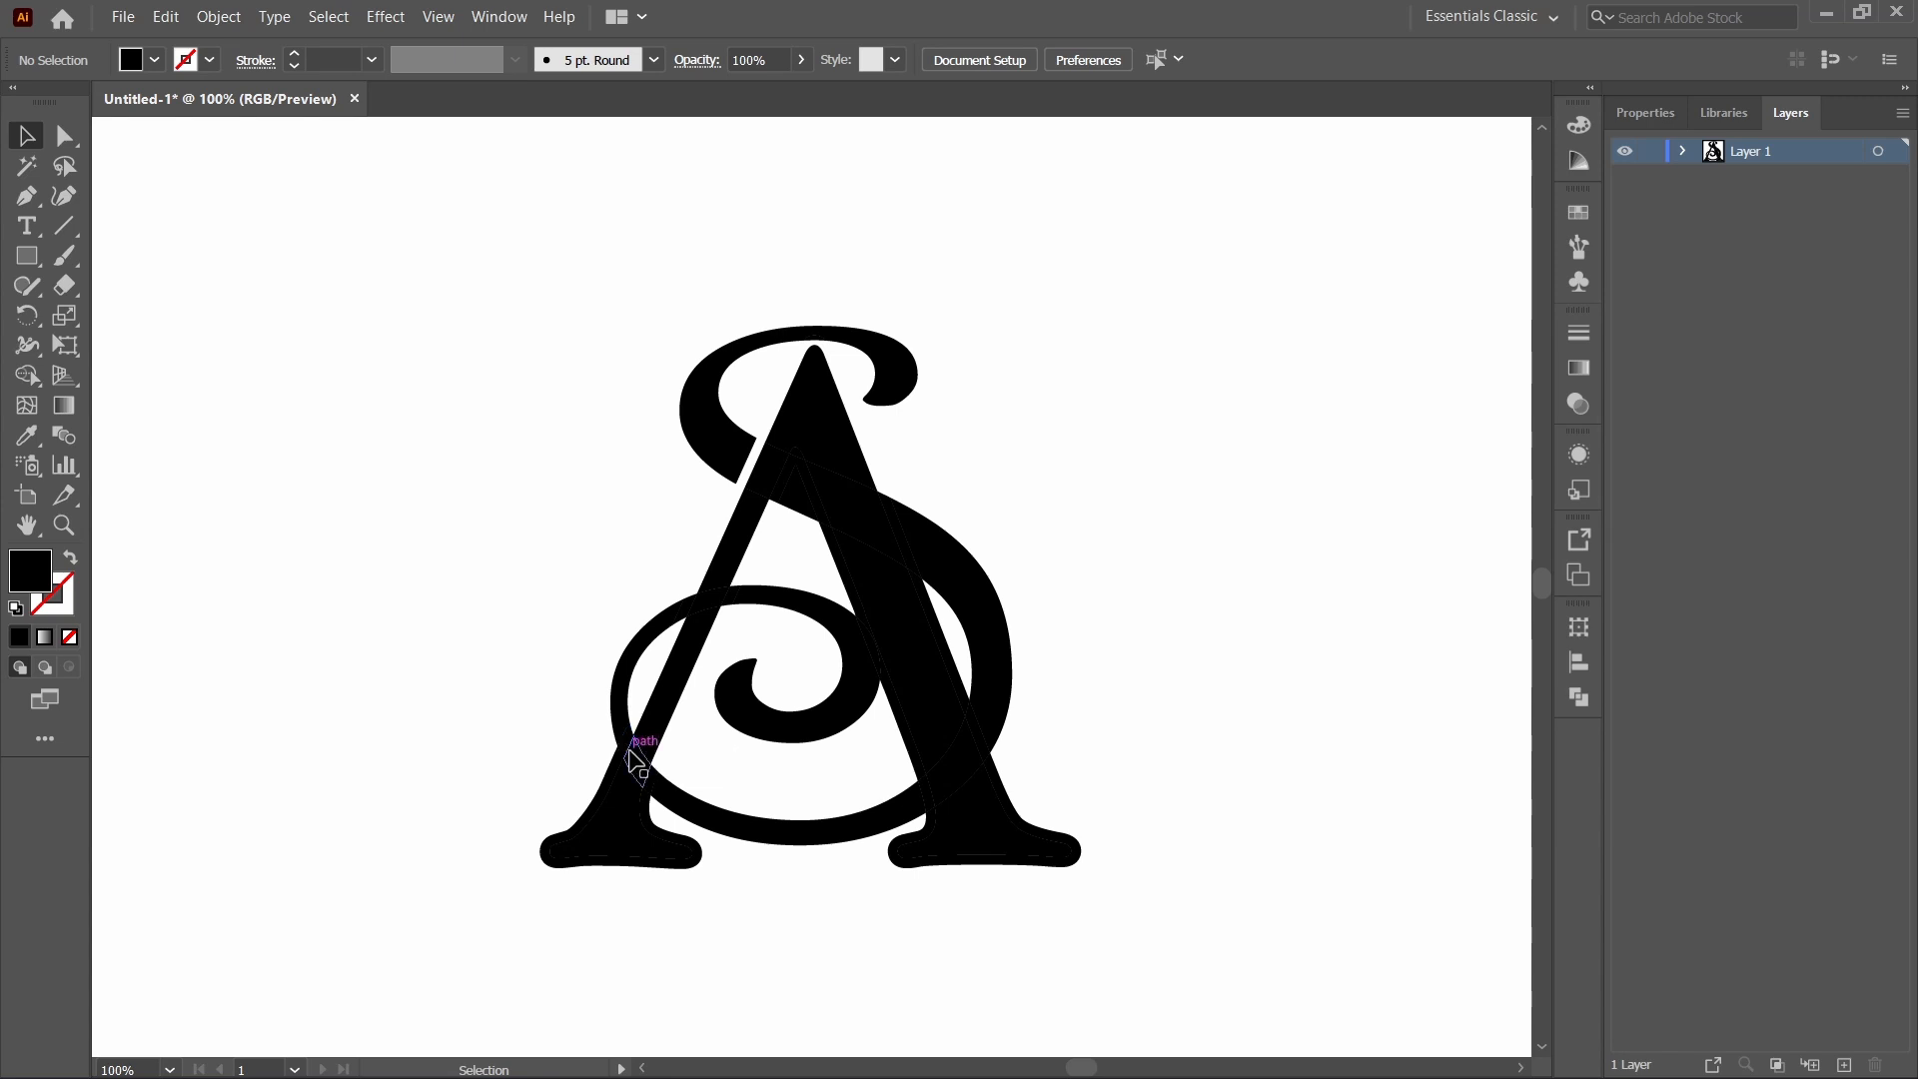
click(614, 773)
key(Delete)
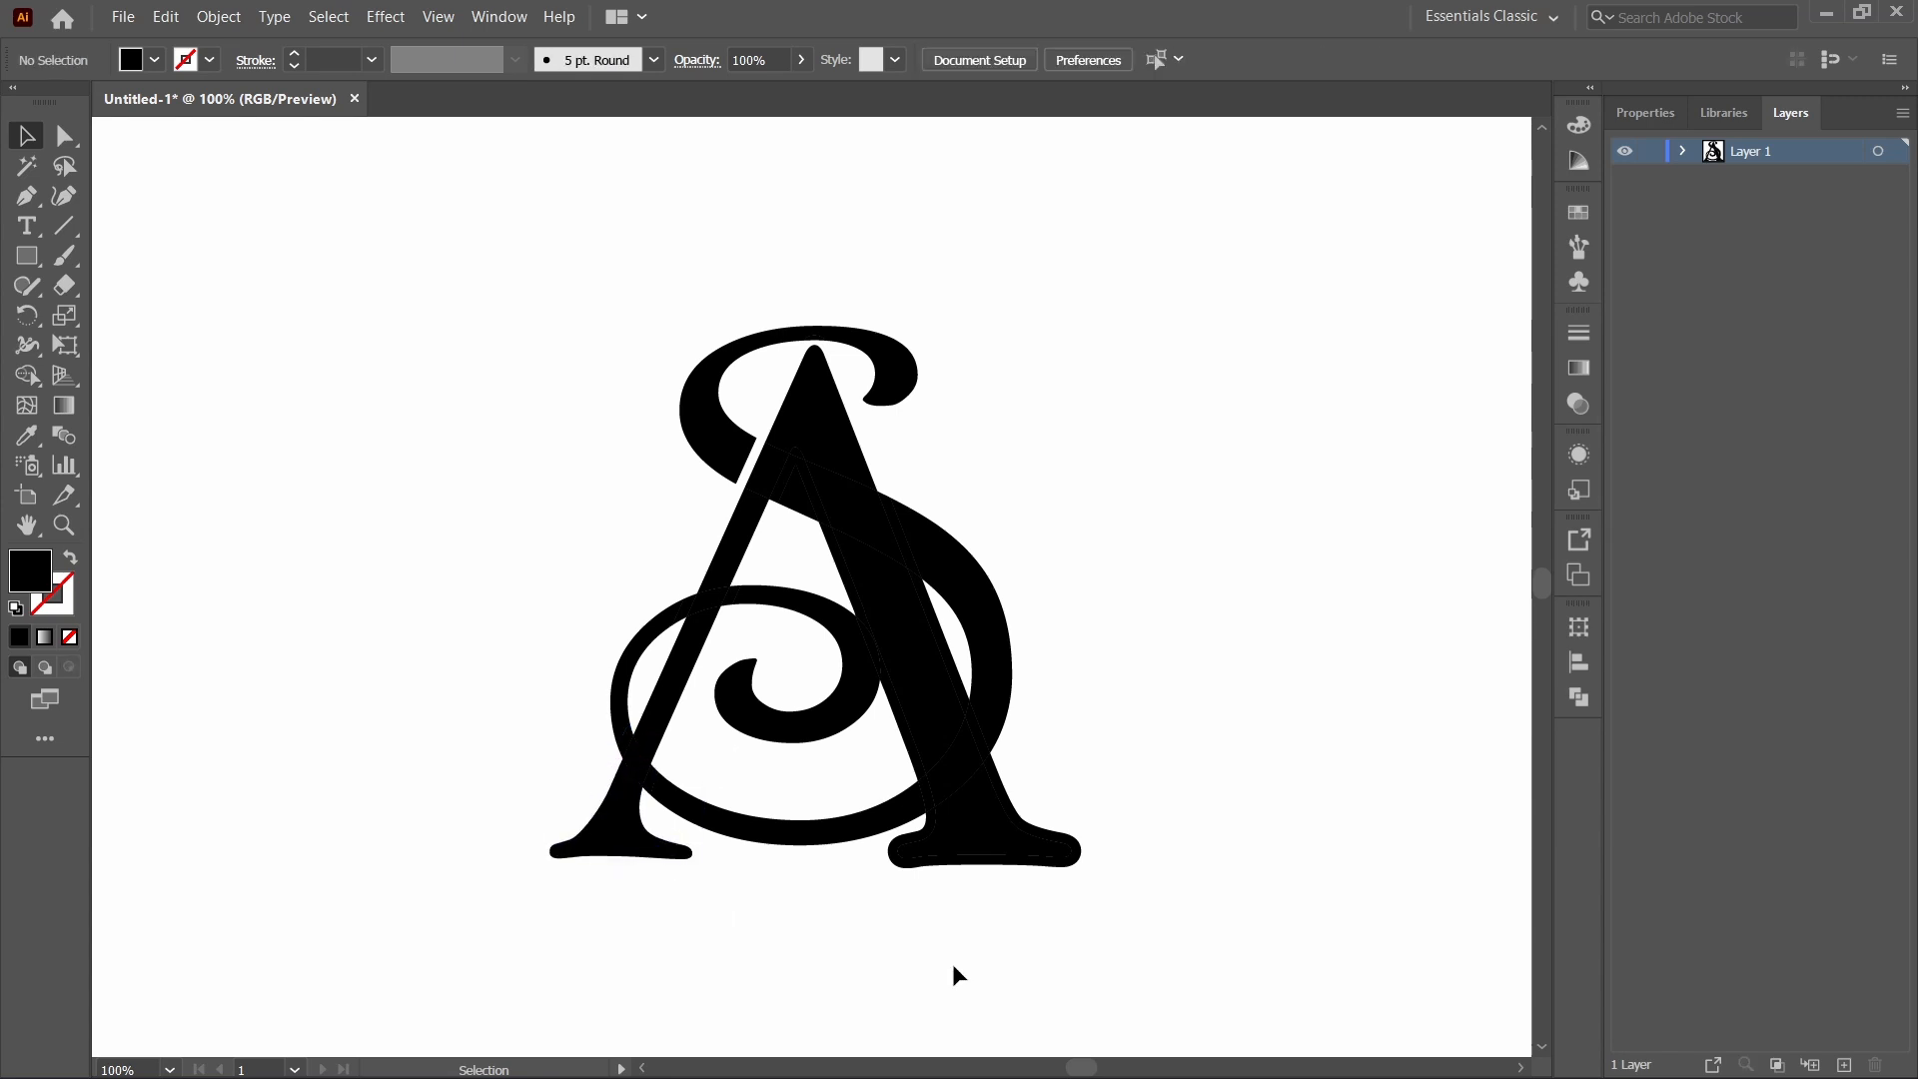
Delete the offset pieces around the A's right foot and along both sides of its right stem.
click(892, 857)
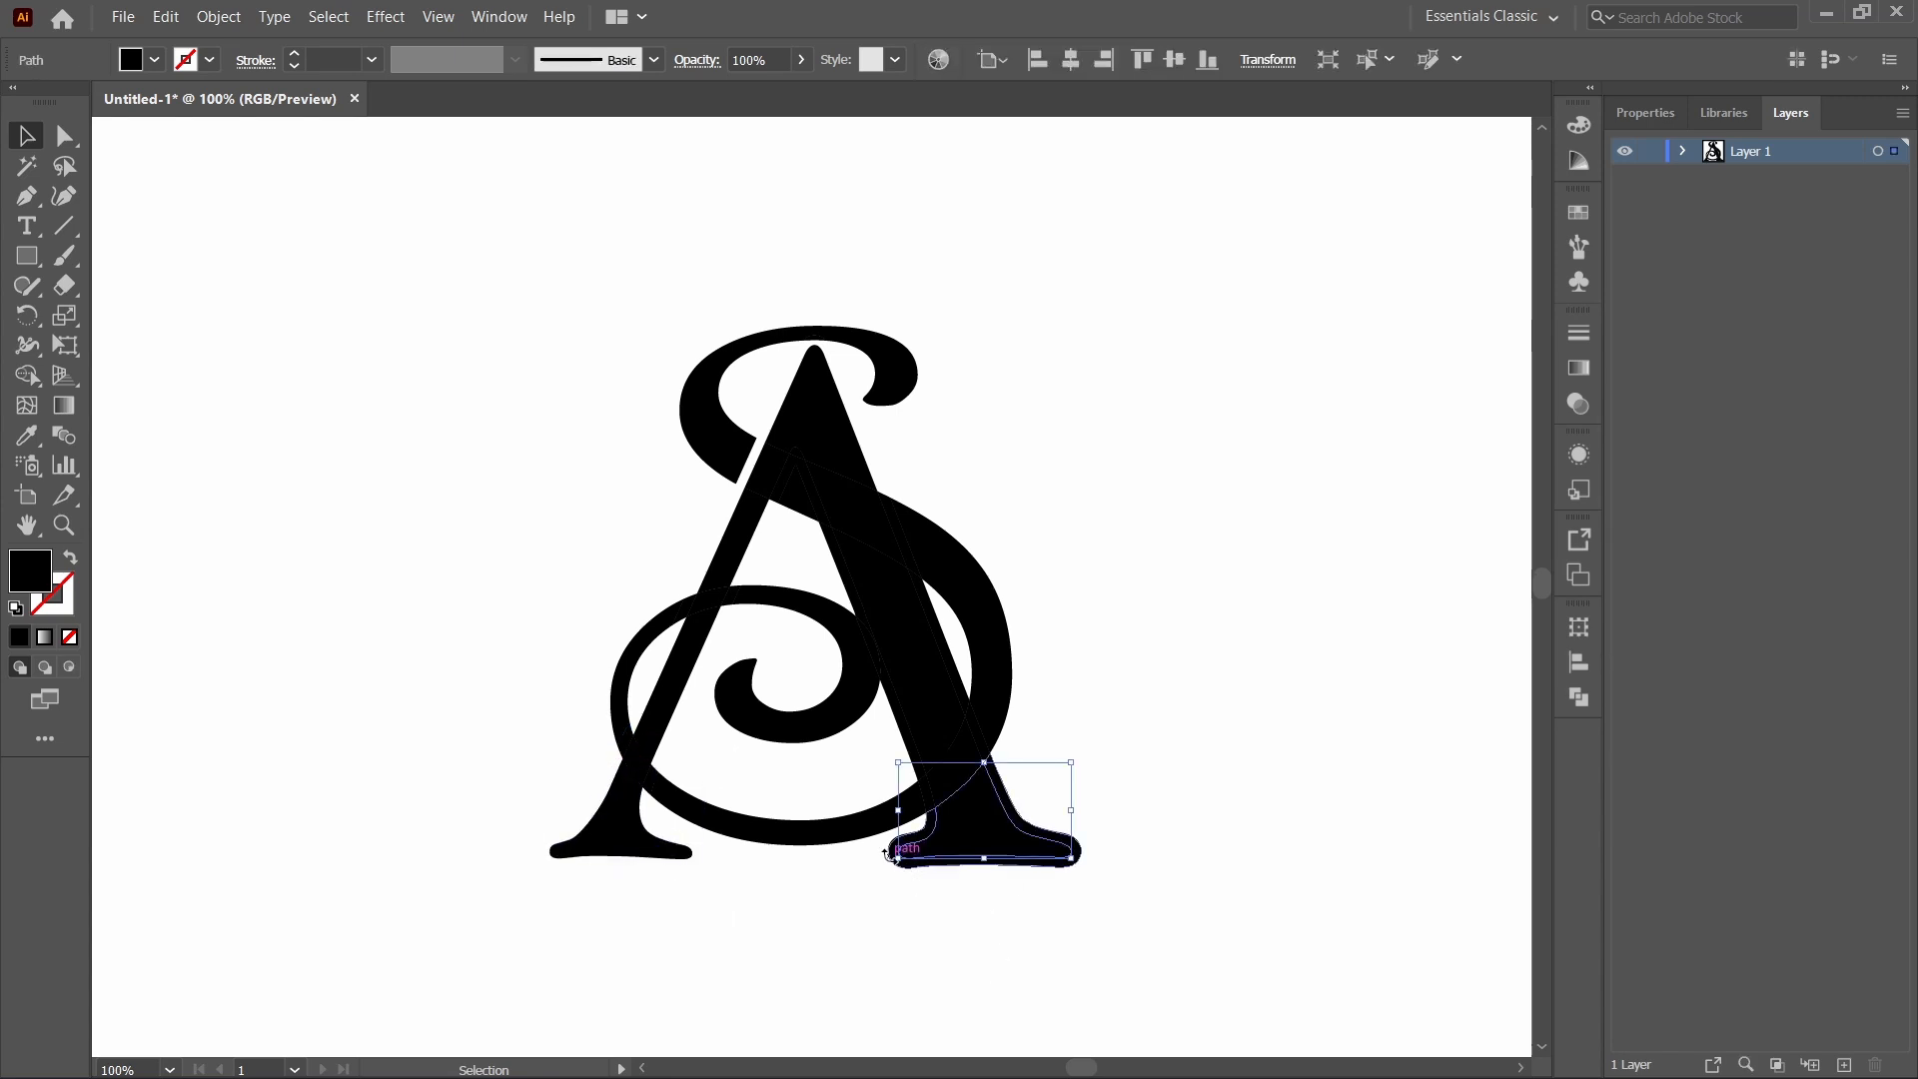
click(907, 889)
click(902, 867)
key(Delete)
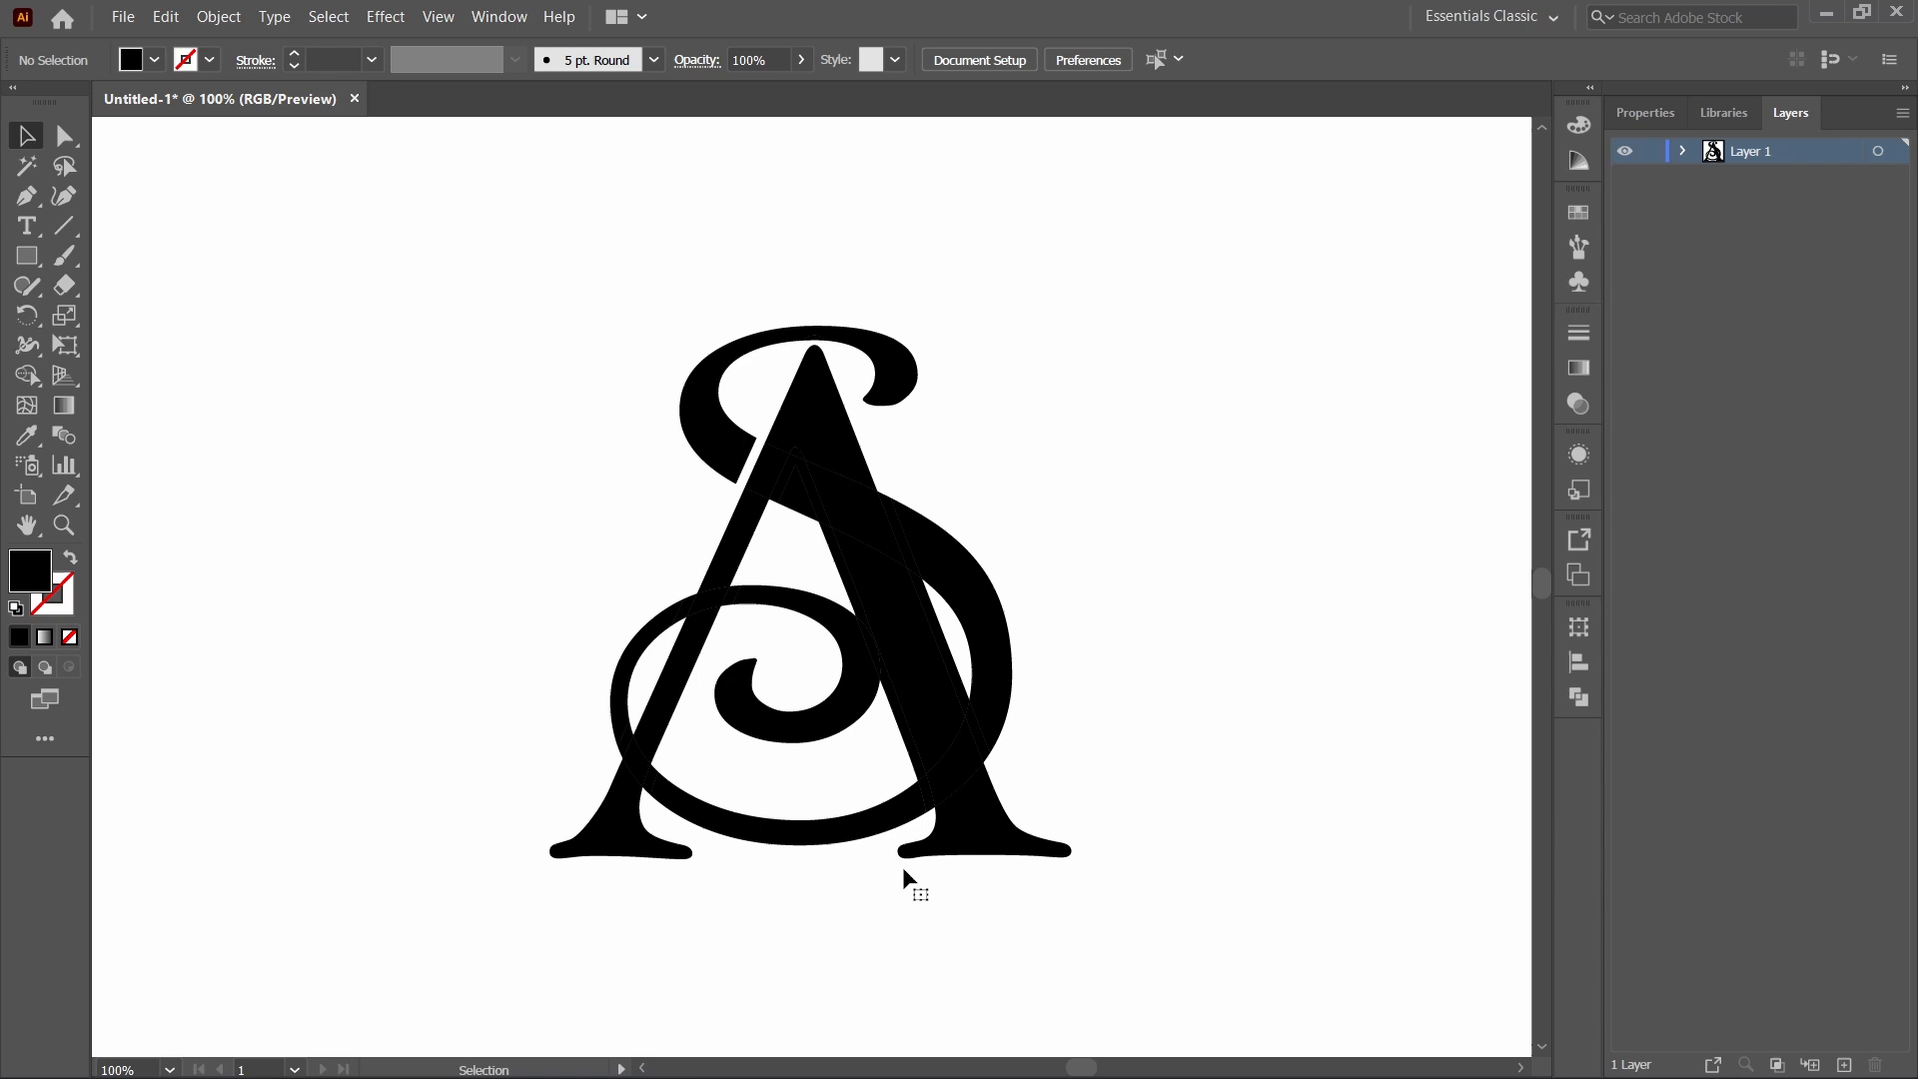
click(980, 731)
key(Delete)
click(961, 686)
key(Delete)
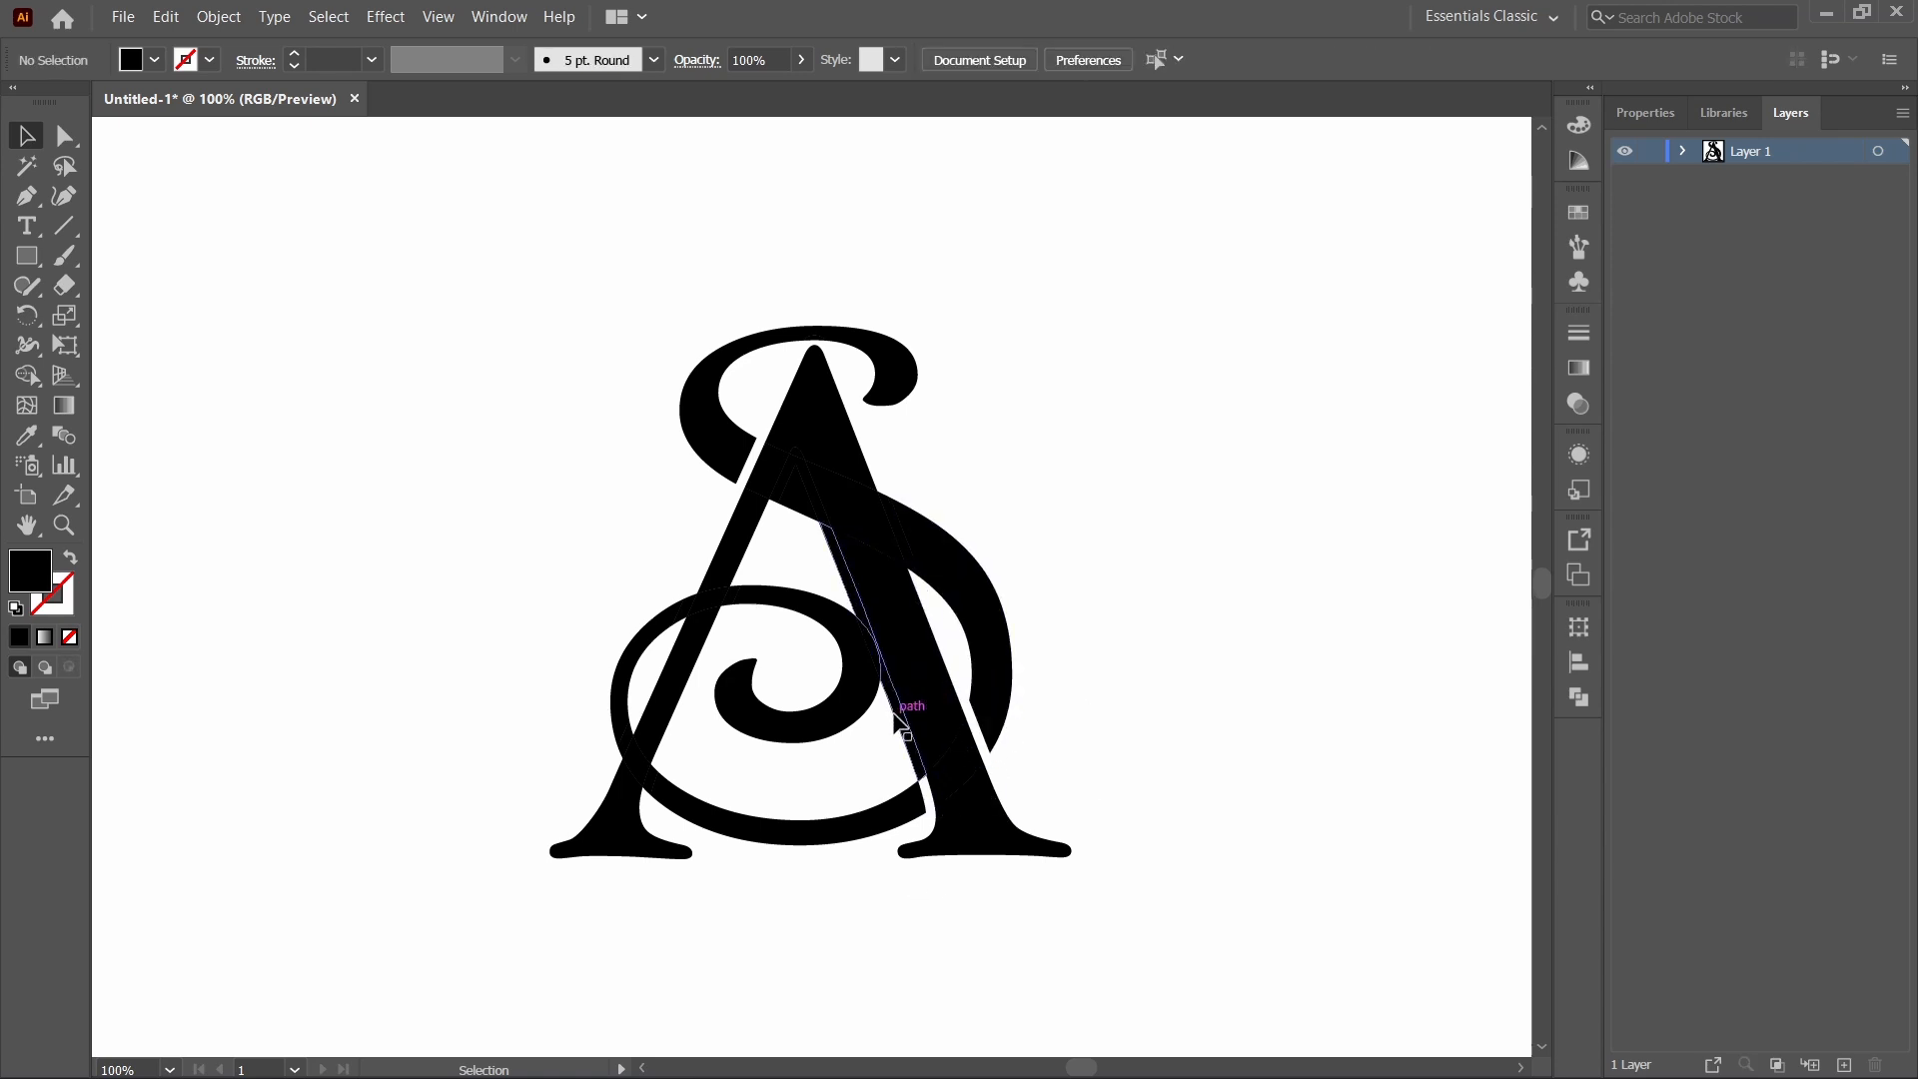
click(894, 715)
key(Delete)
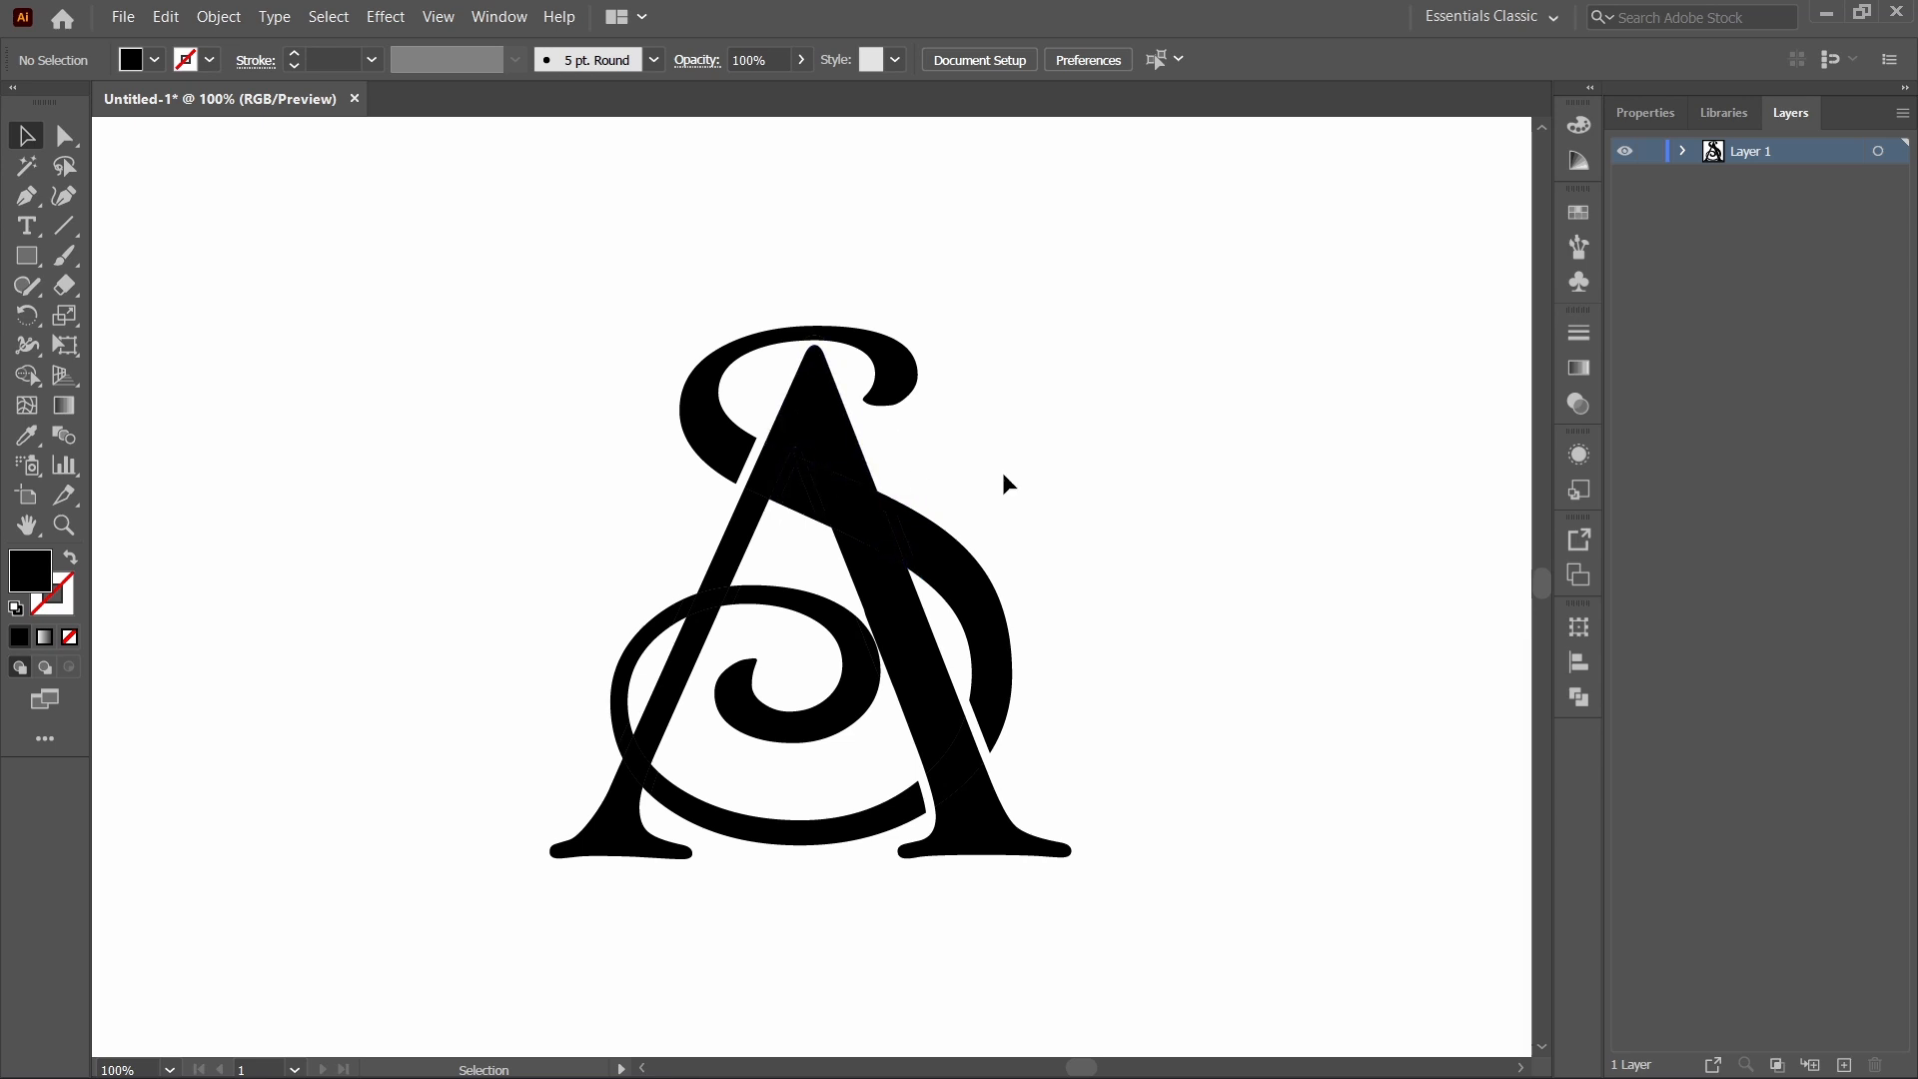
Delete the small rounded offset piece at the A's inner apex, just above the S diagonal.
key(ctrl+plus)
key(ctrl+plus)
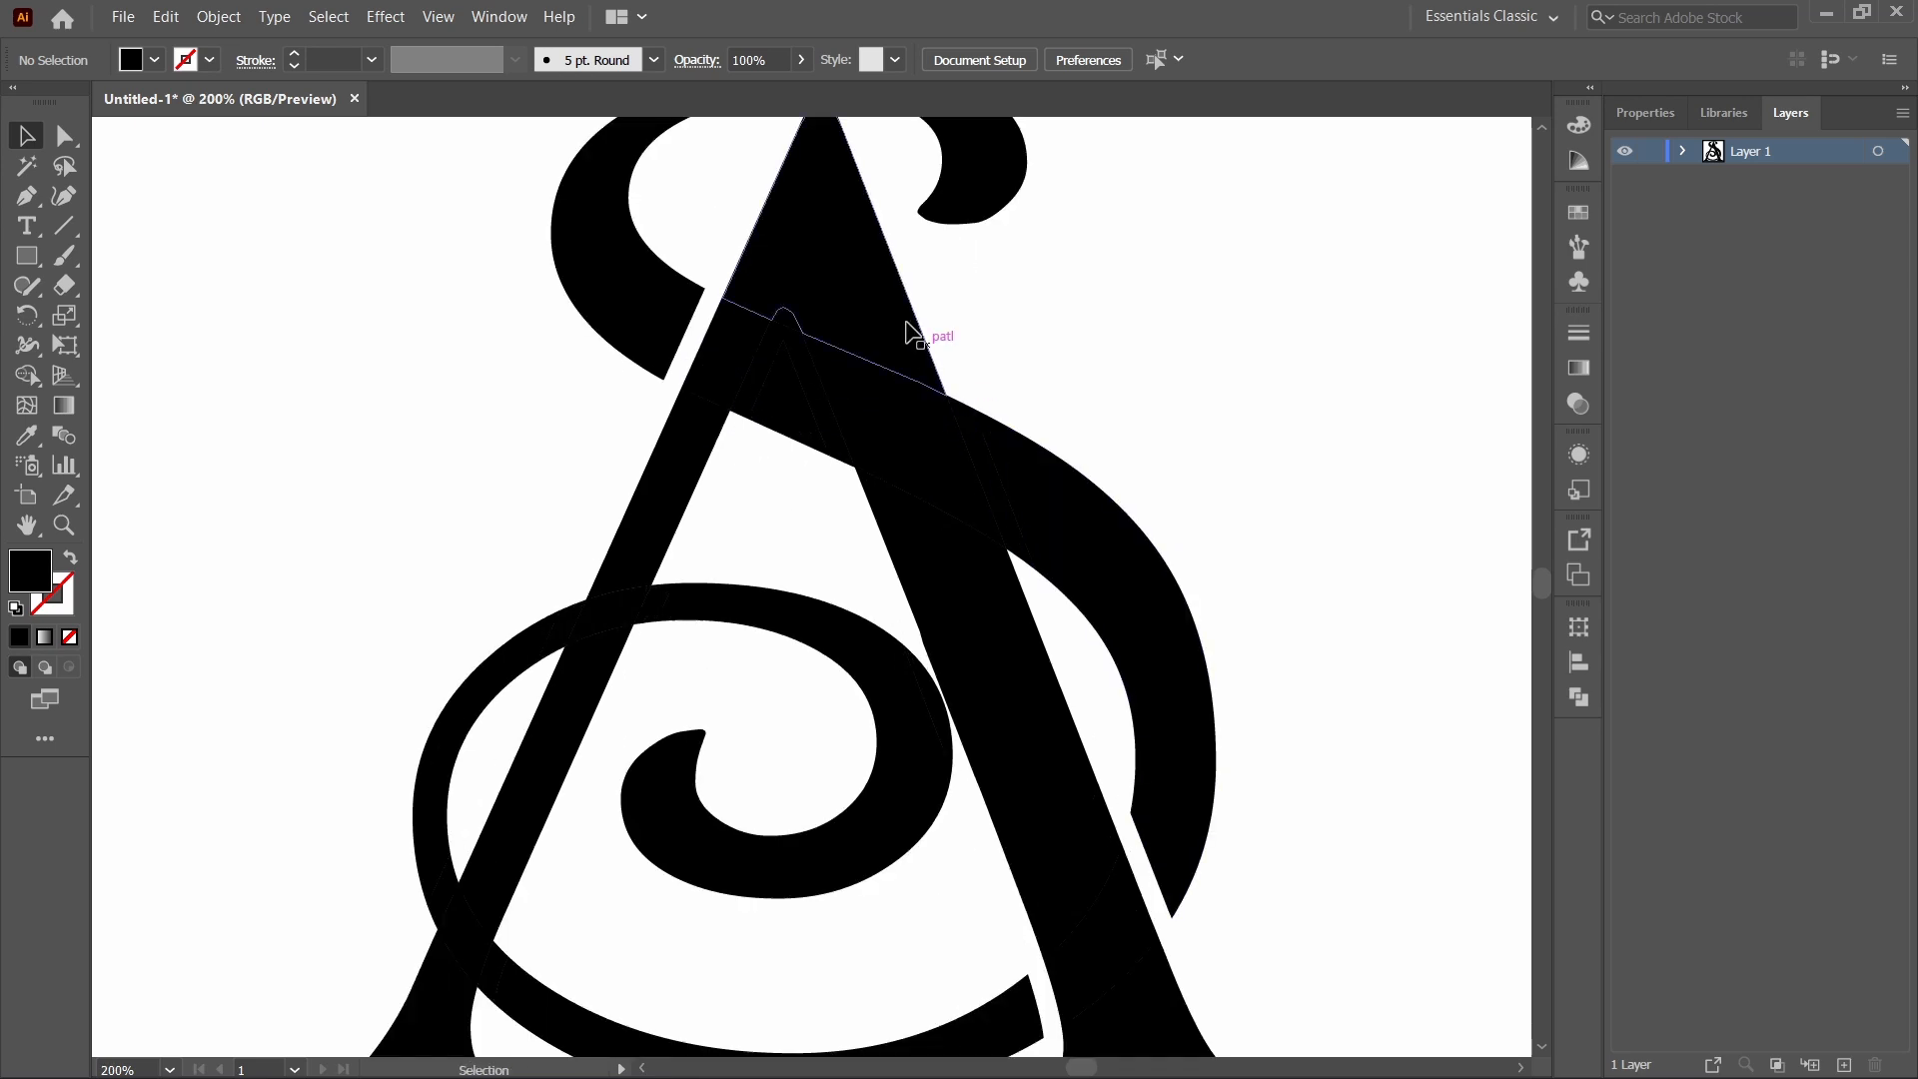
click(790, 337)
key(Delete)
Draw a Pen line about 4 px long from the inner offset corner up to the S's upper edge.
key(ctrl+plus)
key(ctrl+plus)
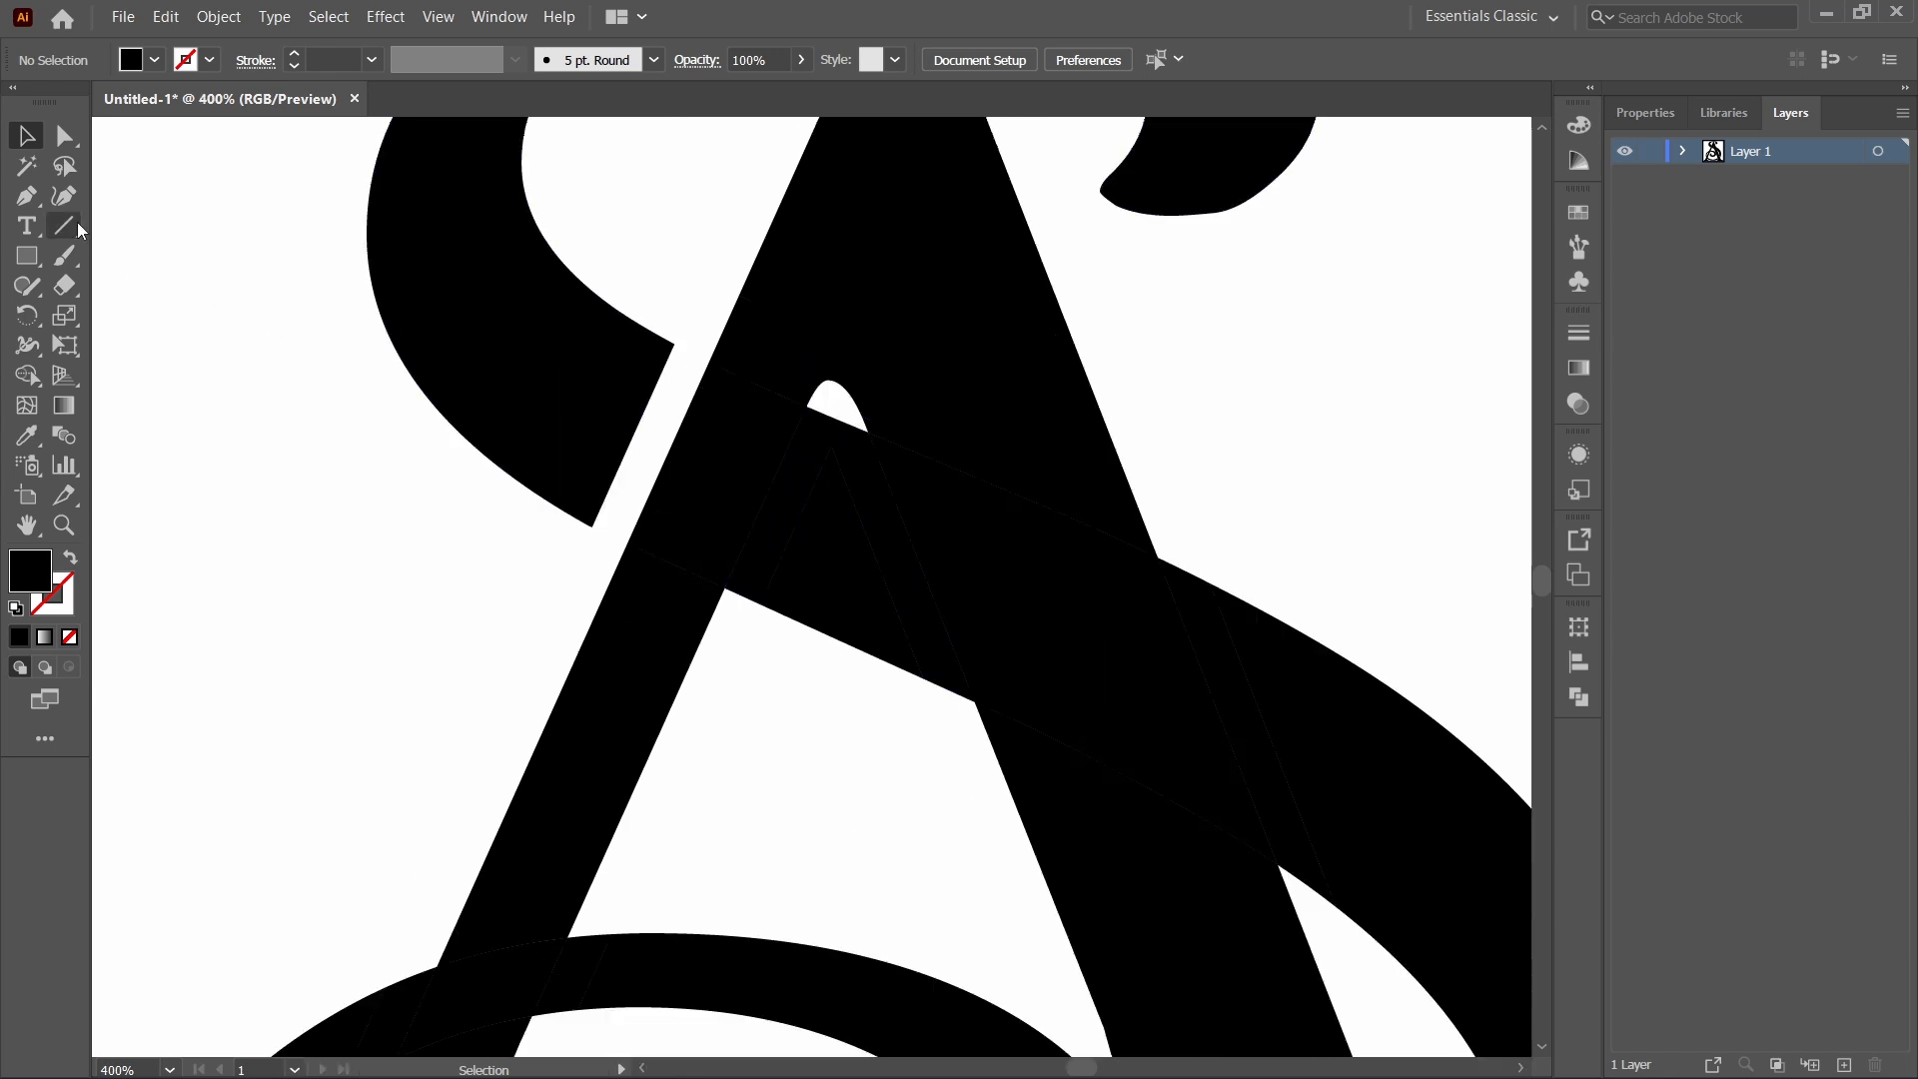
click(25, 194)
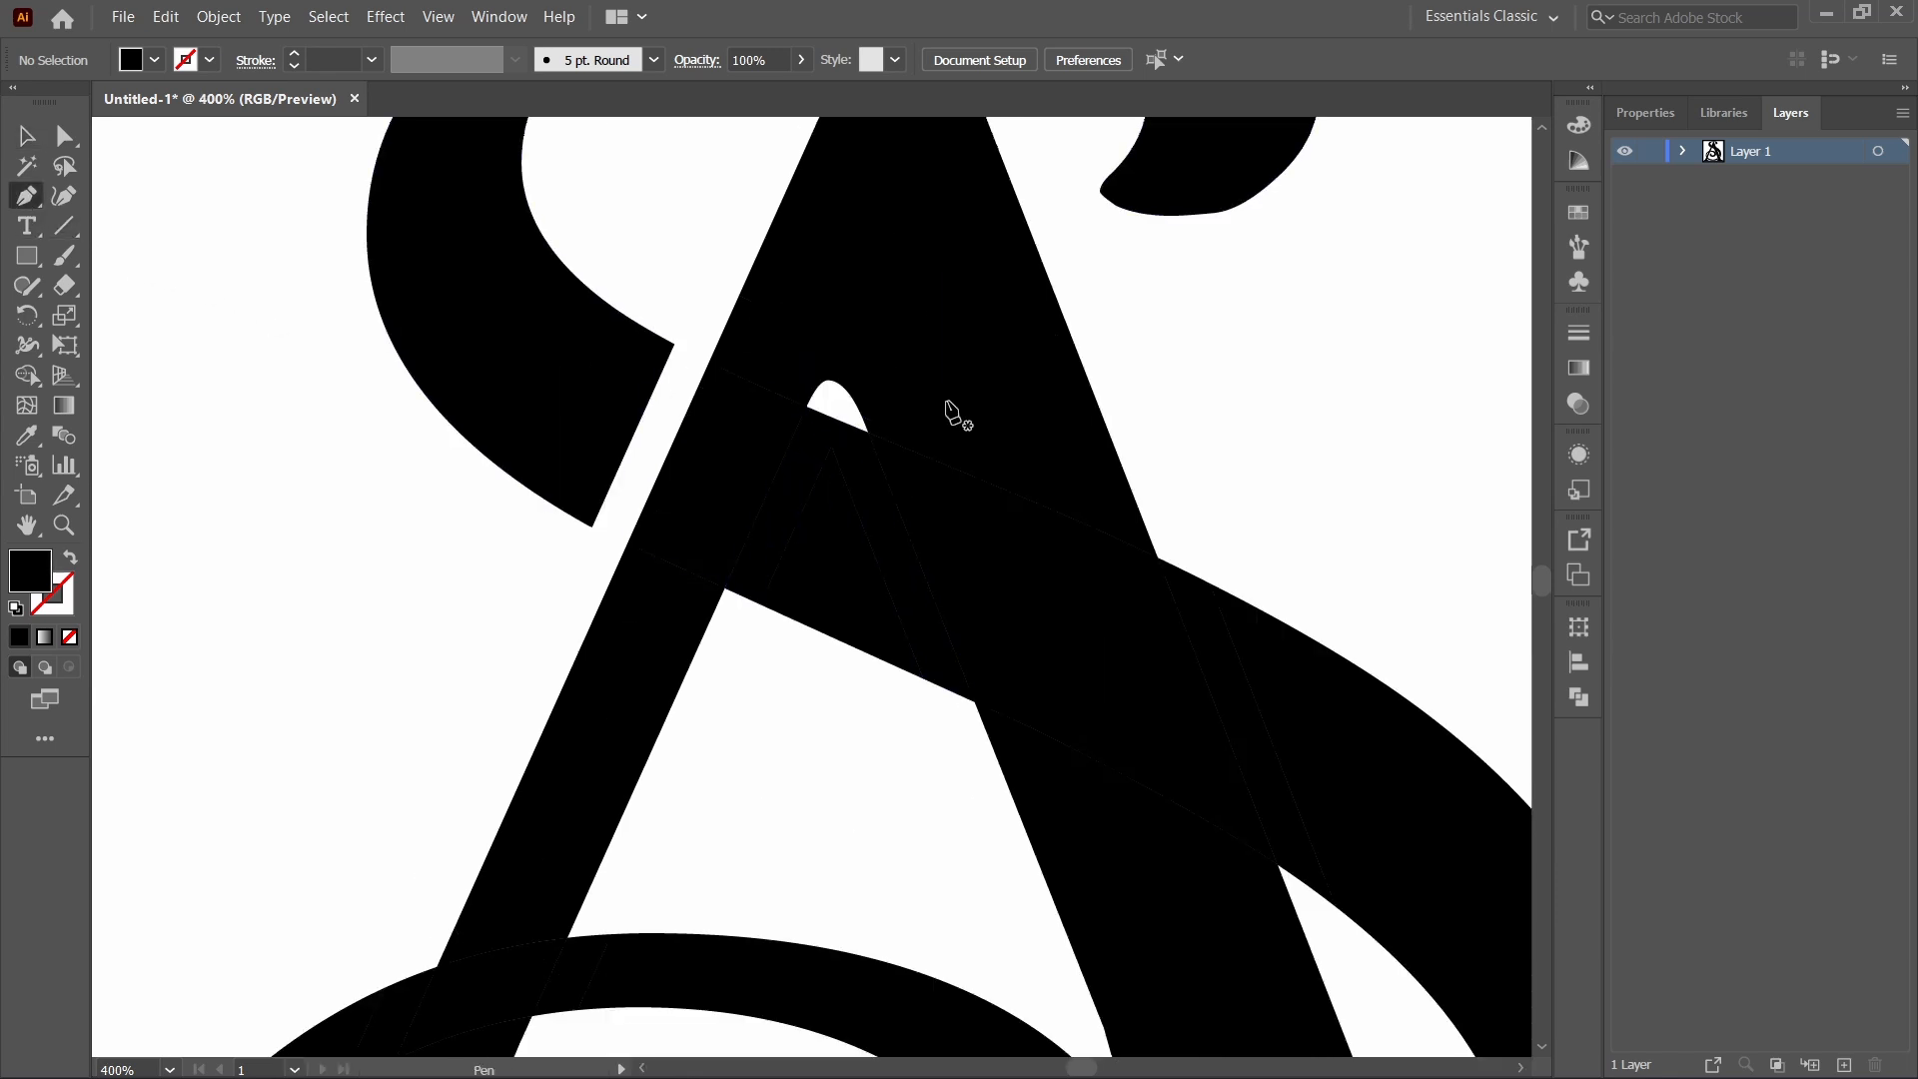
click(830, 444)
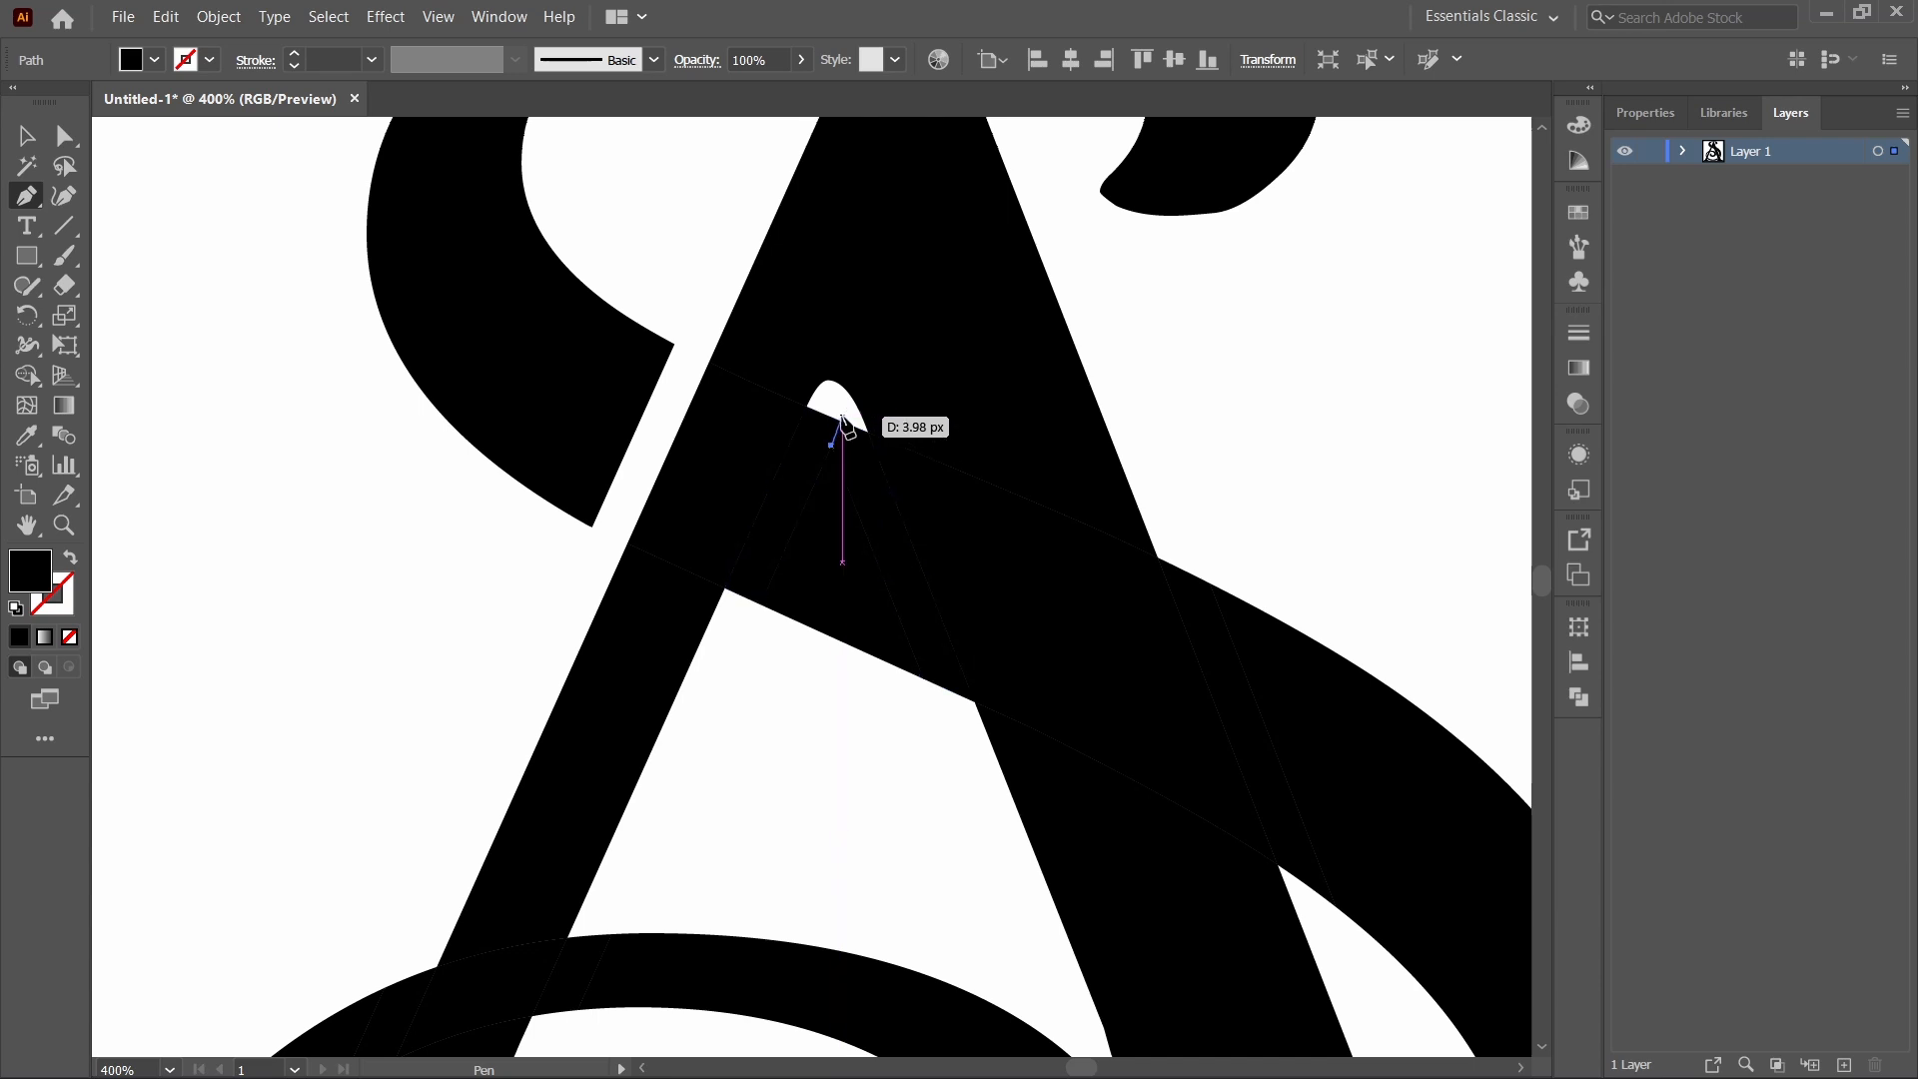
click(841, 420)
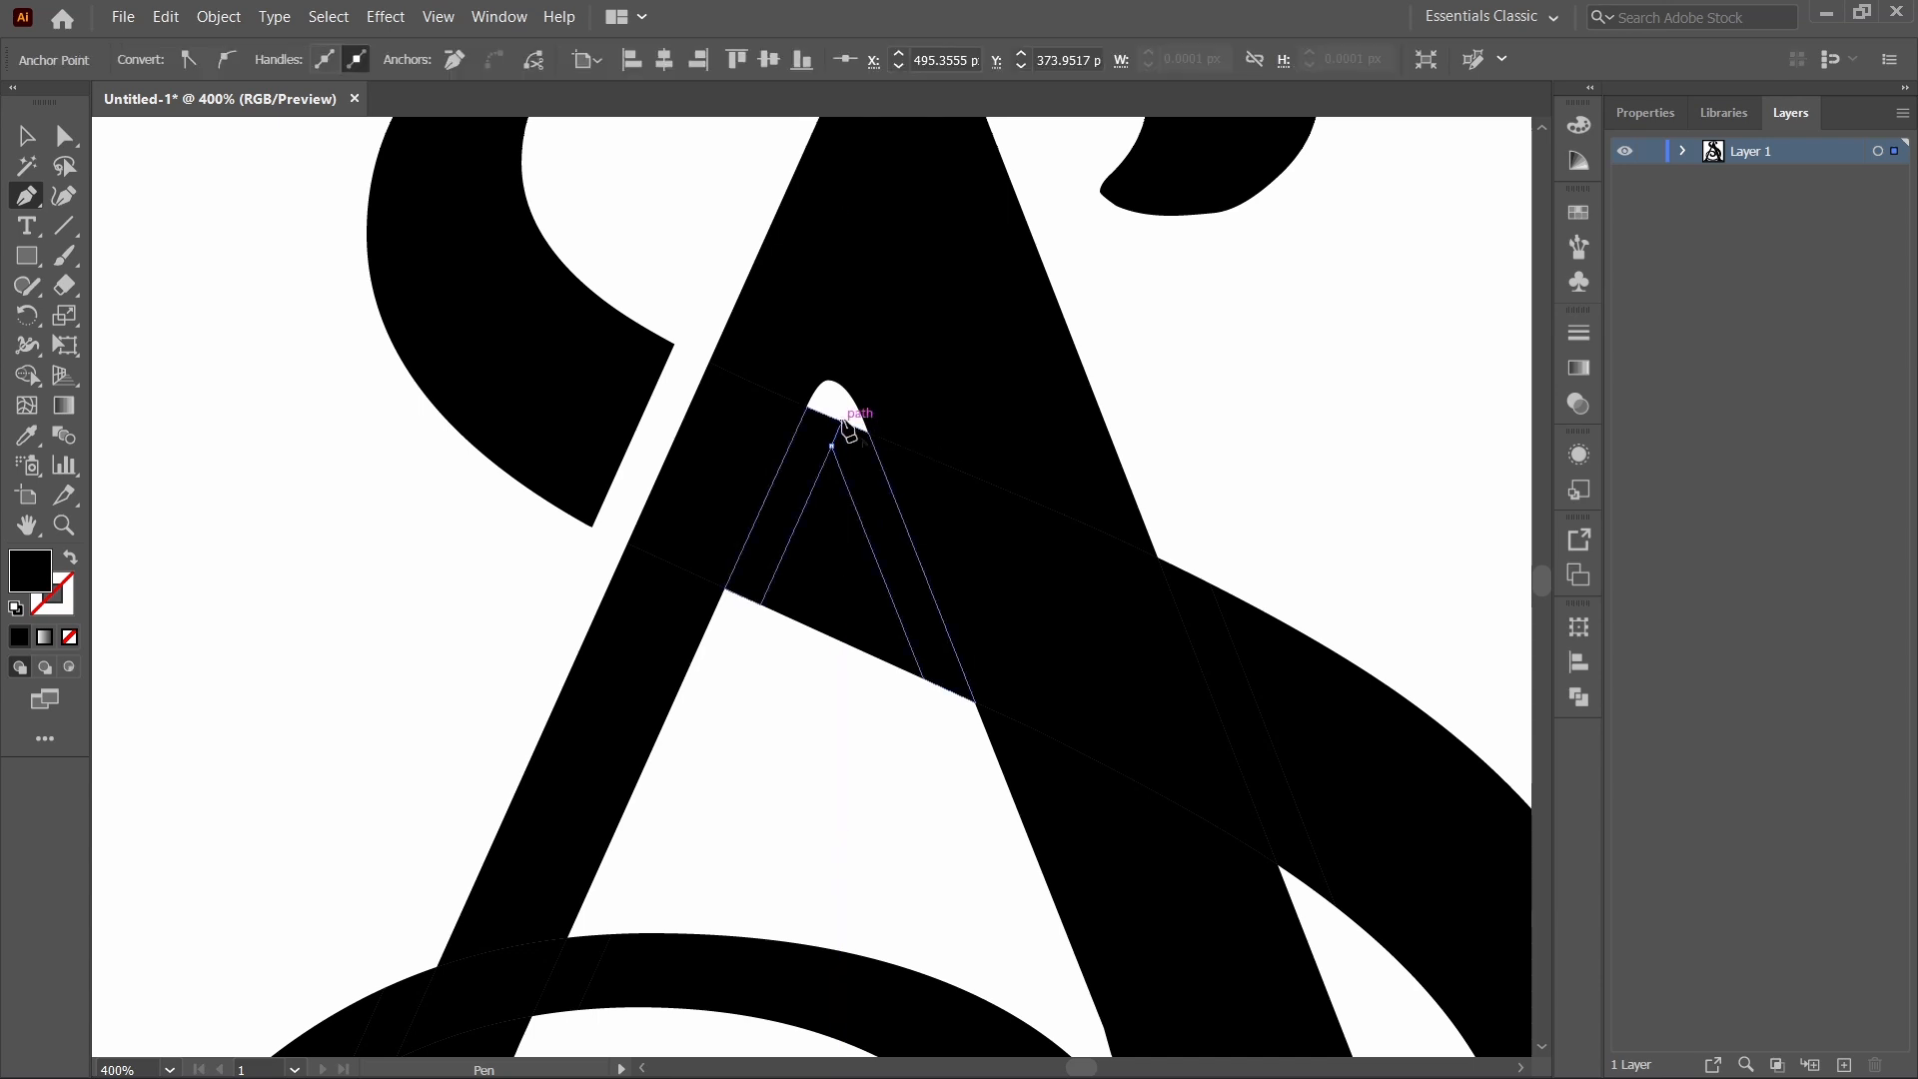
Remove the strip of S beside the A's left stem with Shape Builder to open a gap below the inner apex.
click(28, 137)
drag(228, 272, 1061, 680)
click(27, 383)
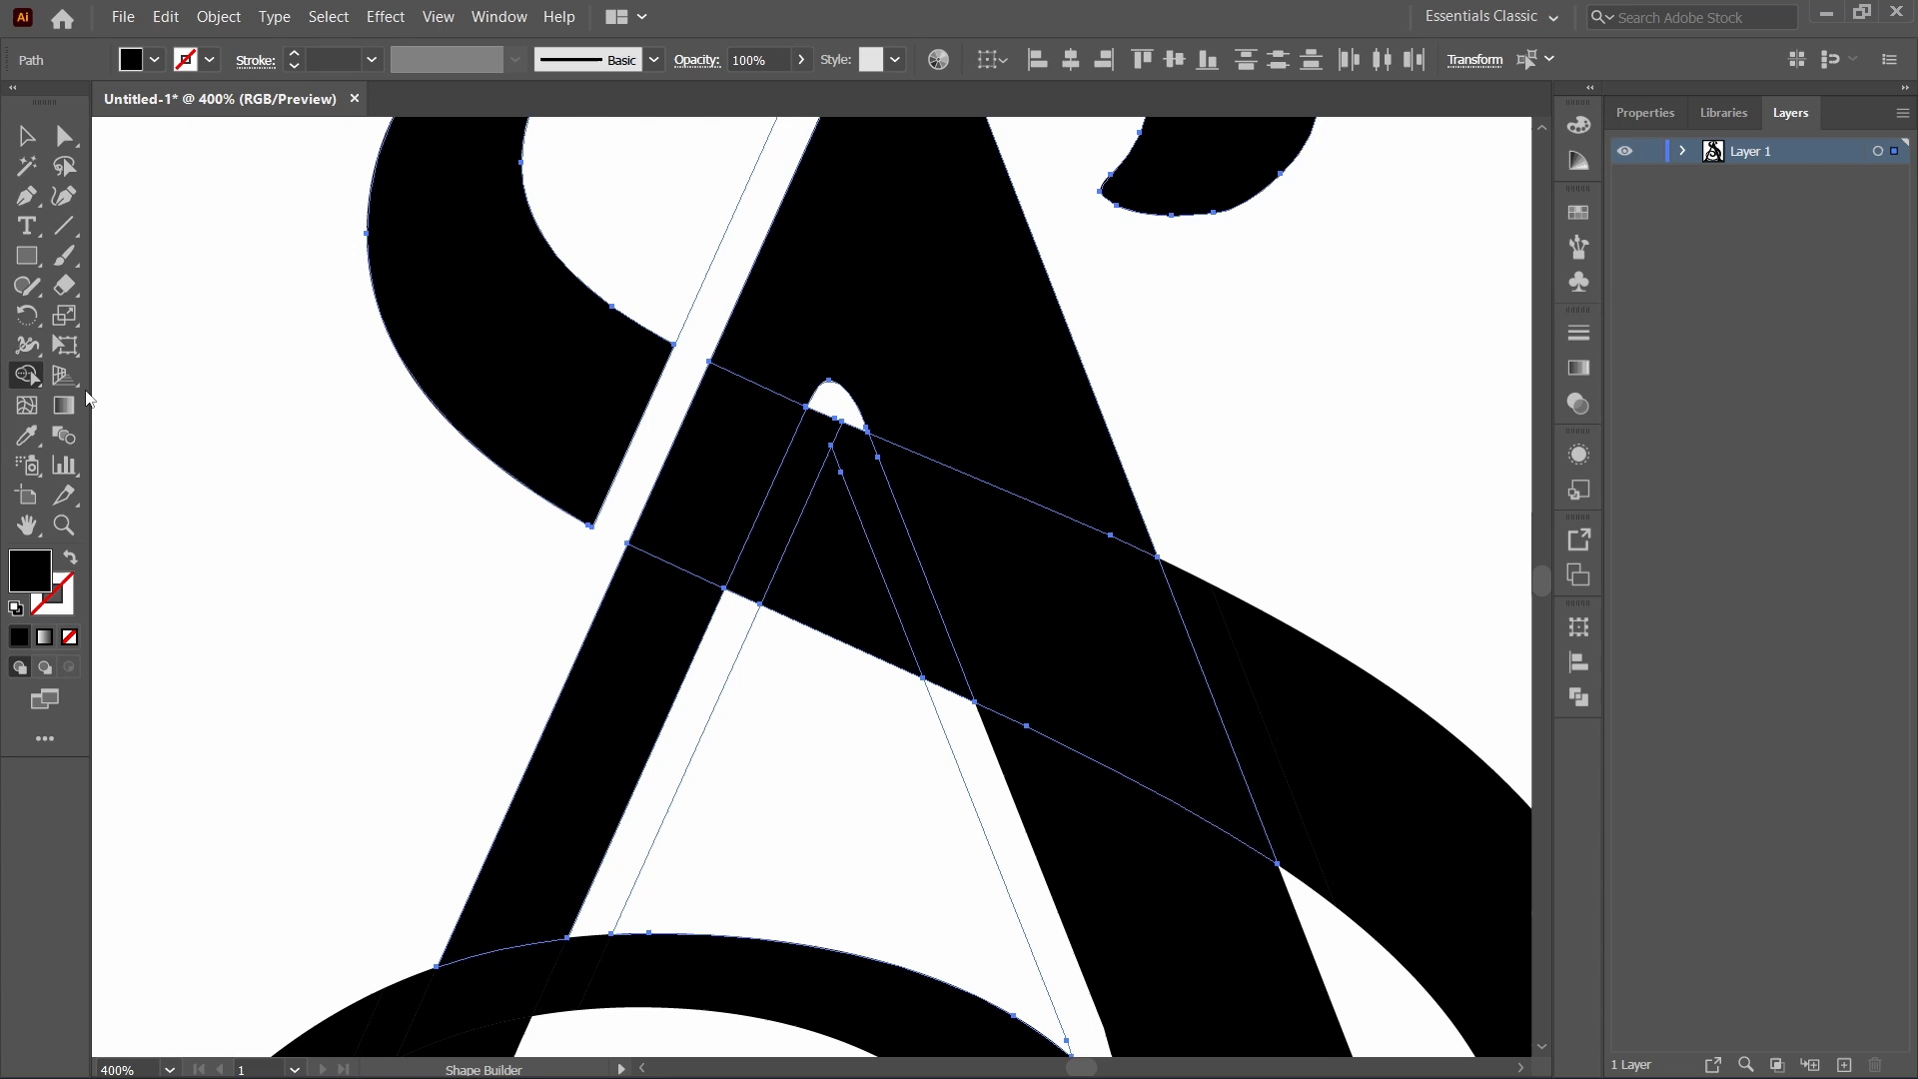
alt+click(758, 539)
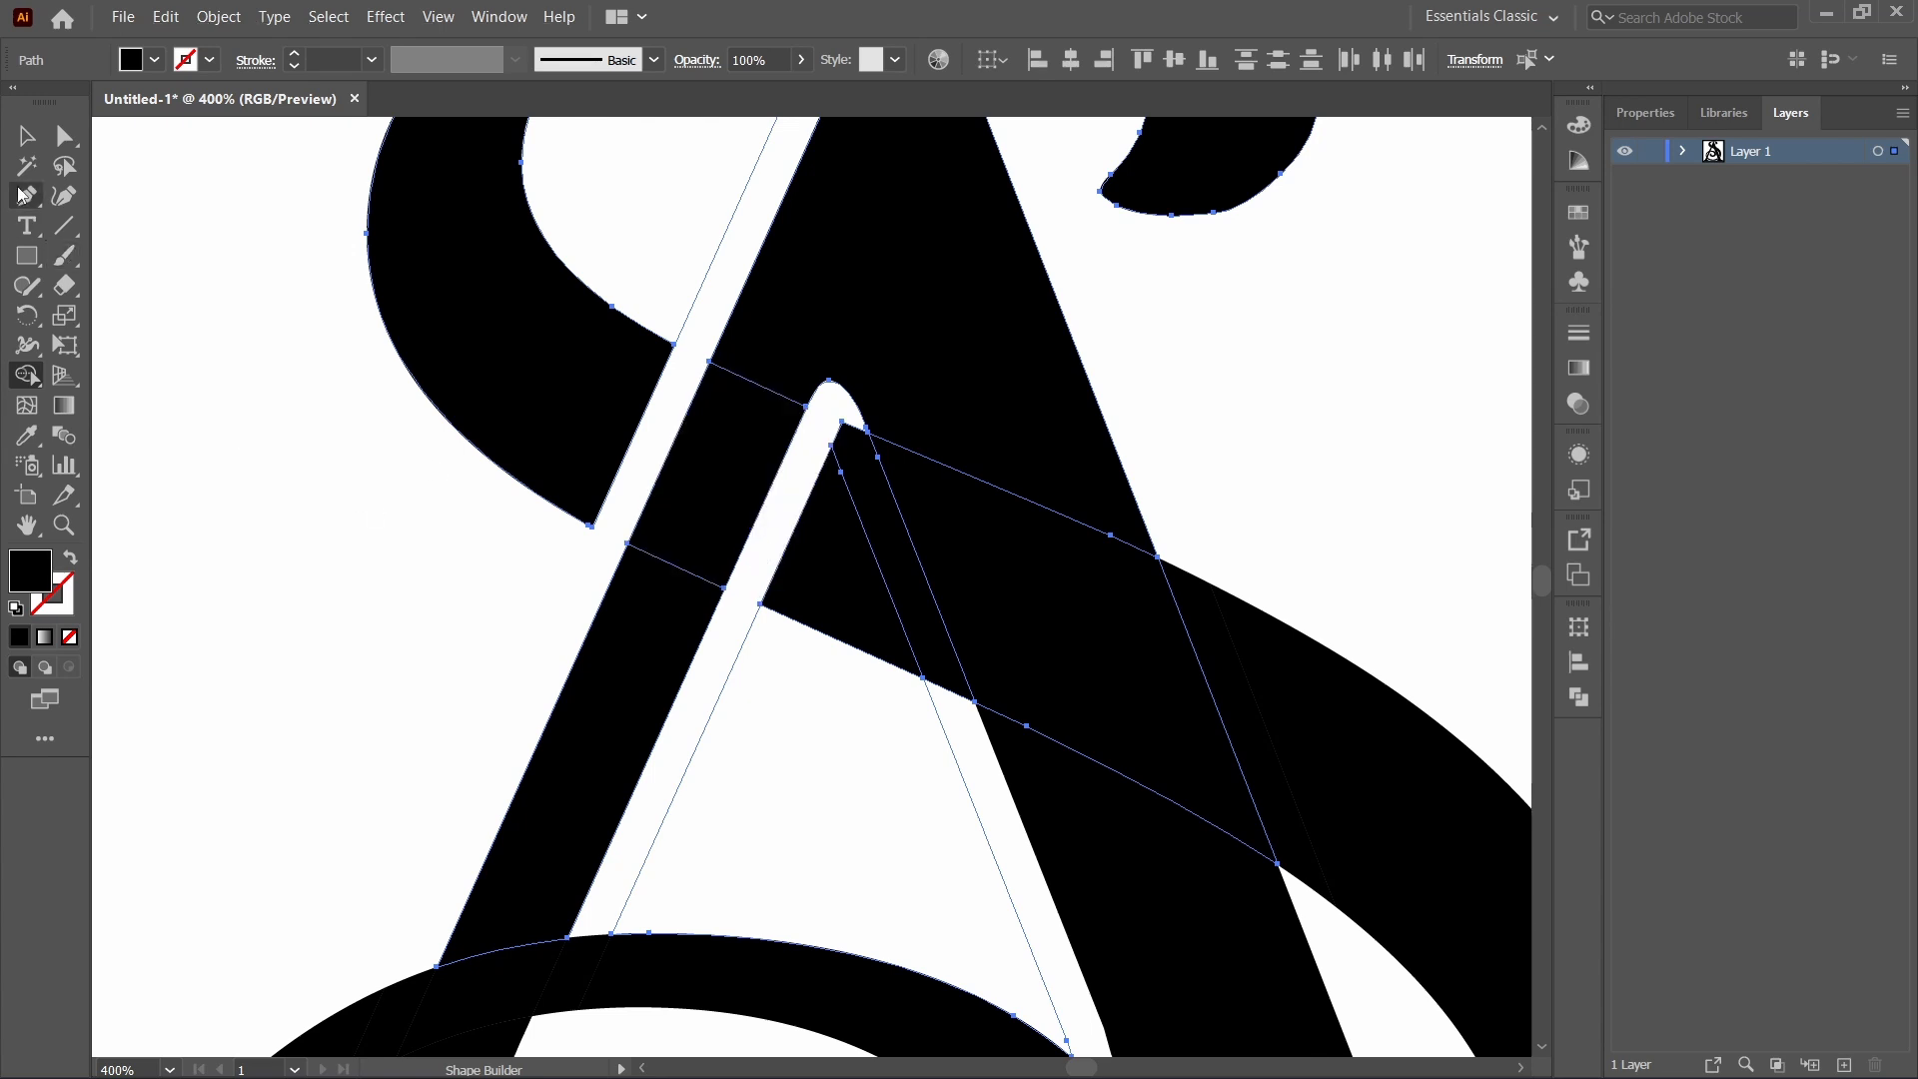
click(27, 135)
click(236, 265)
Draw a slanted line just above the S diagonal across the A, about 98 px each way from its centre, and nudge it into place.
key(ctrl+minus)
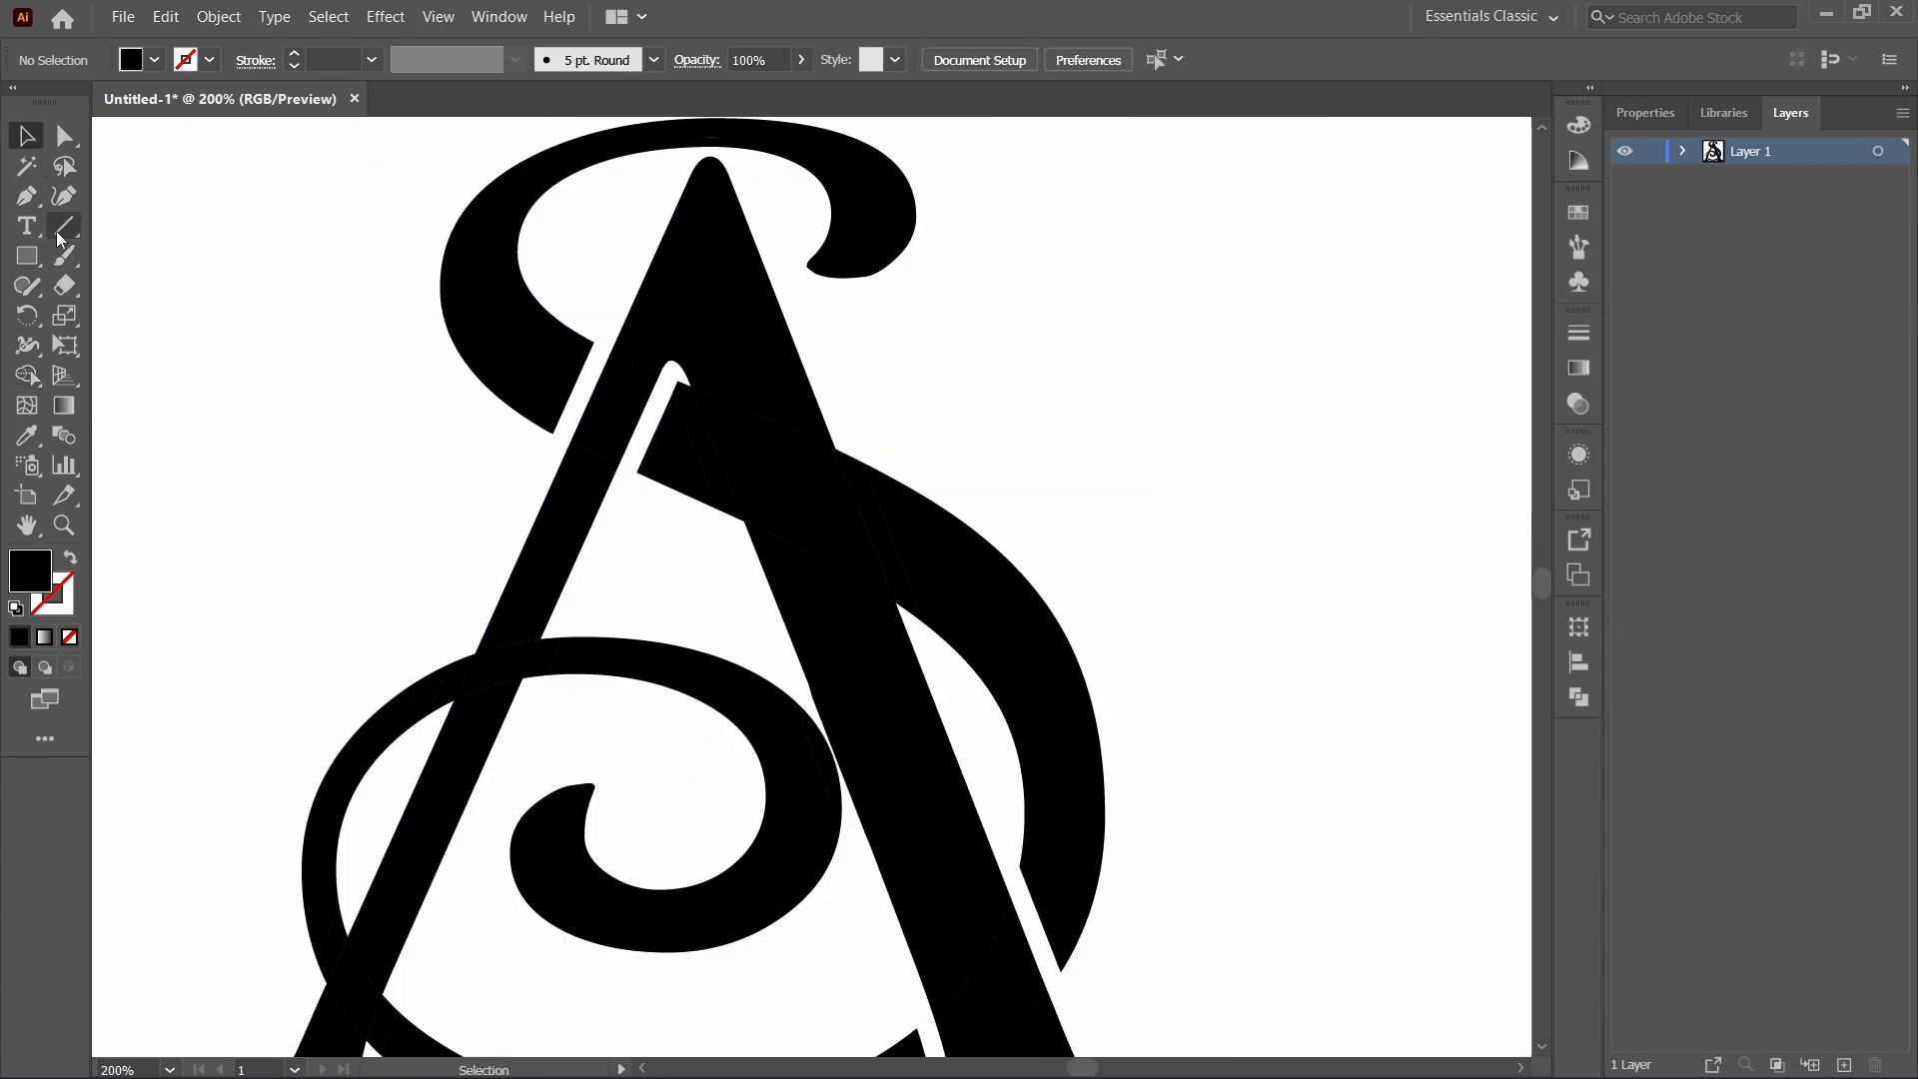
click(60, 233)
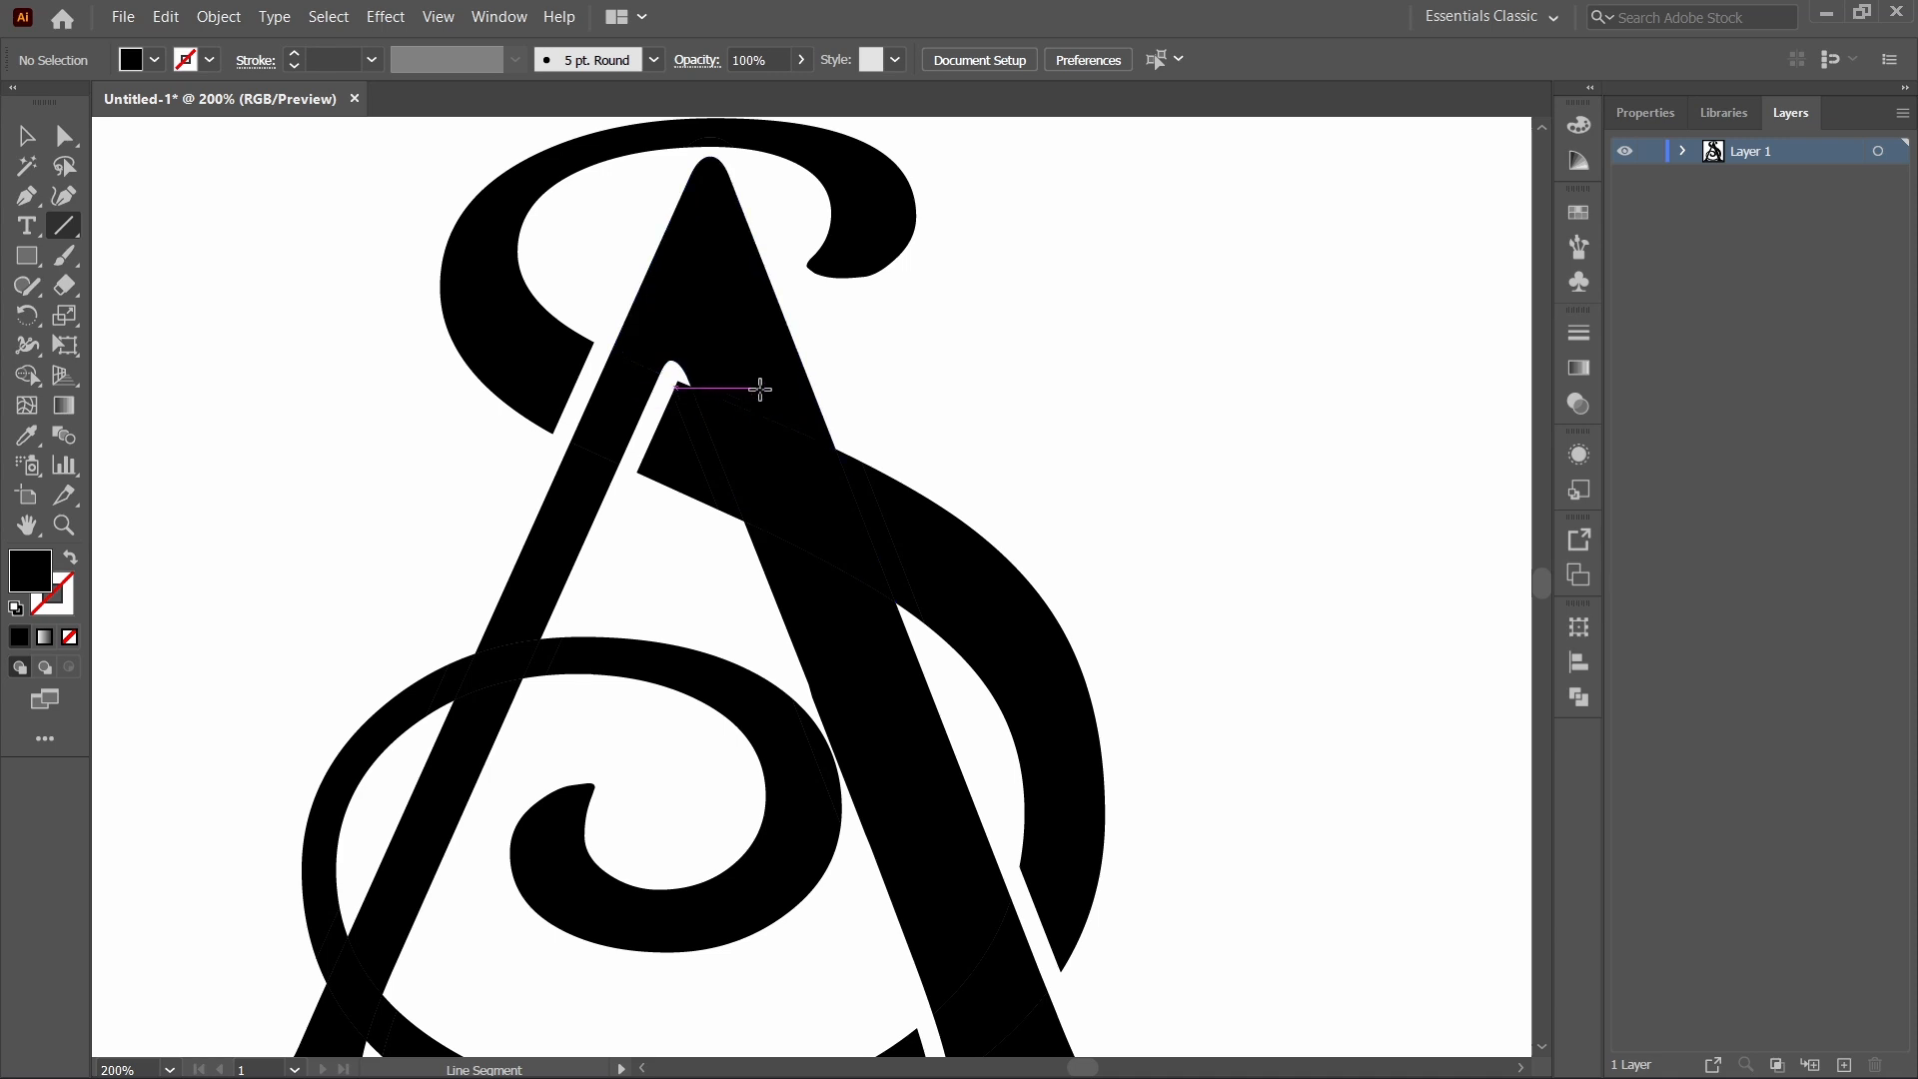
drag(760, 390, 940, 461)
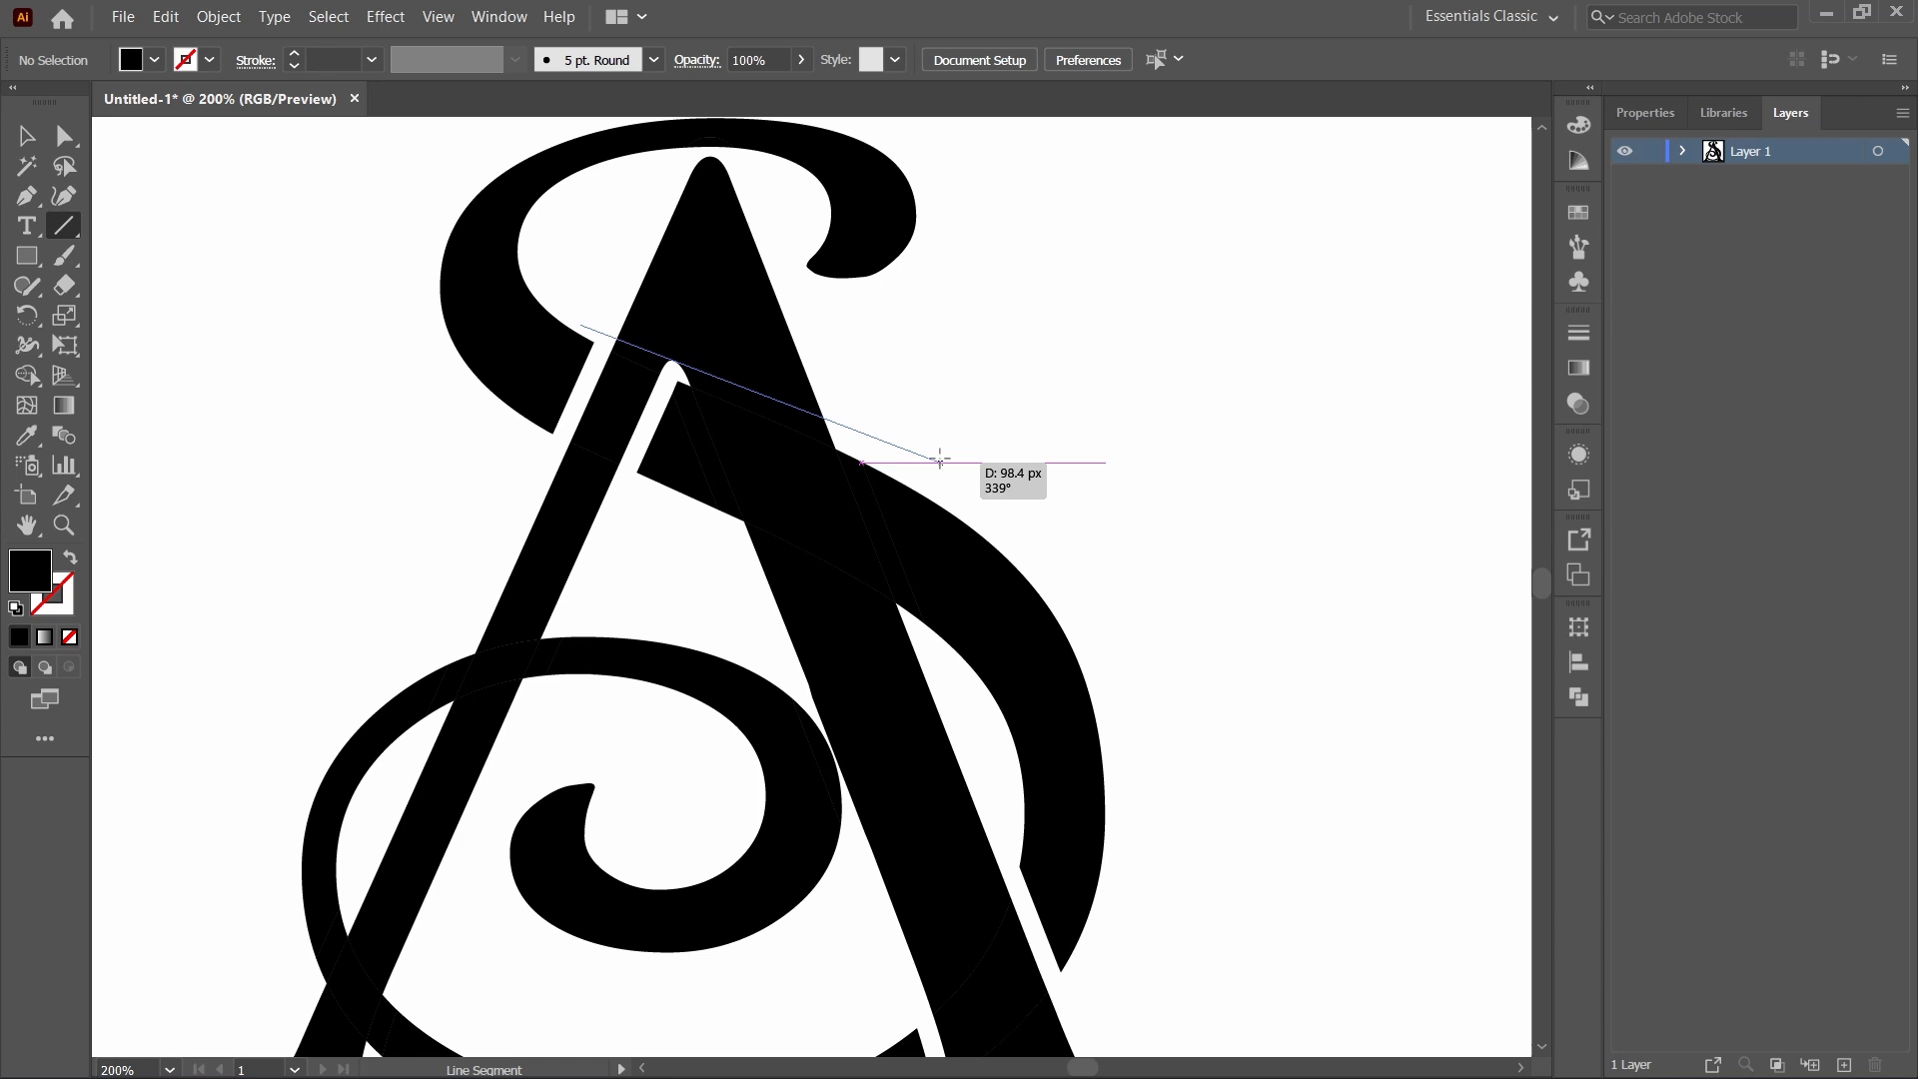
drag(940, 460, 944, 469)
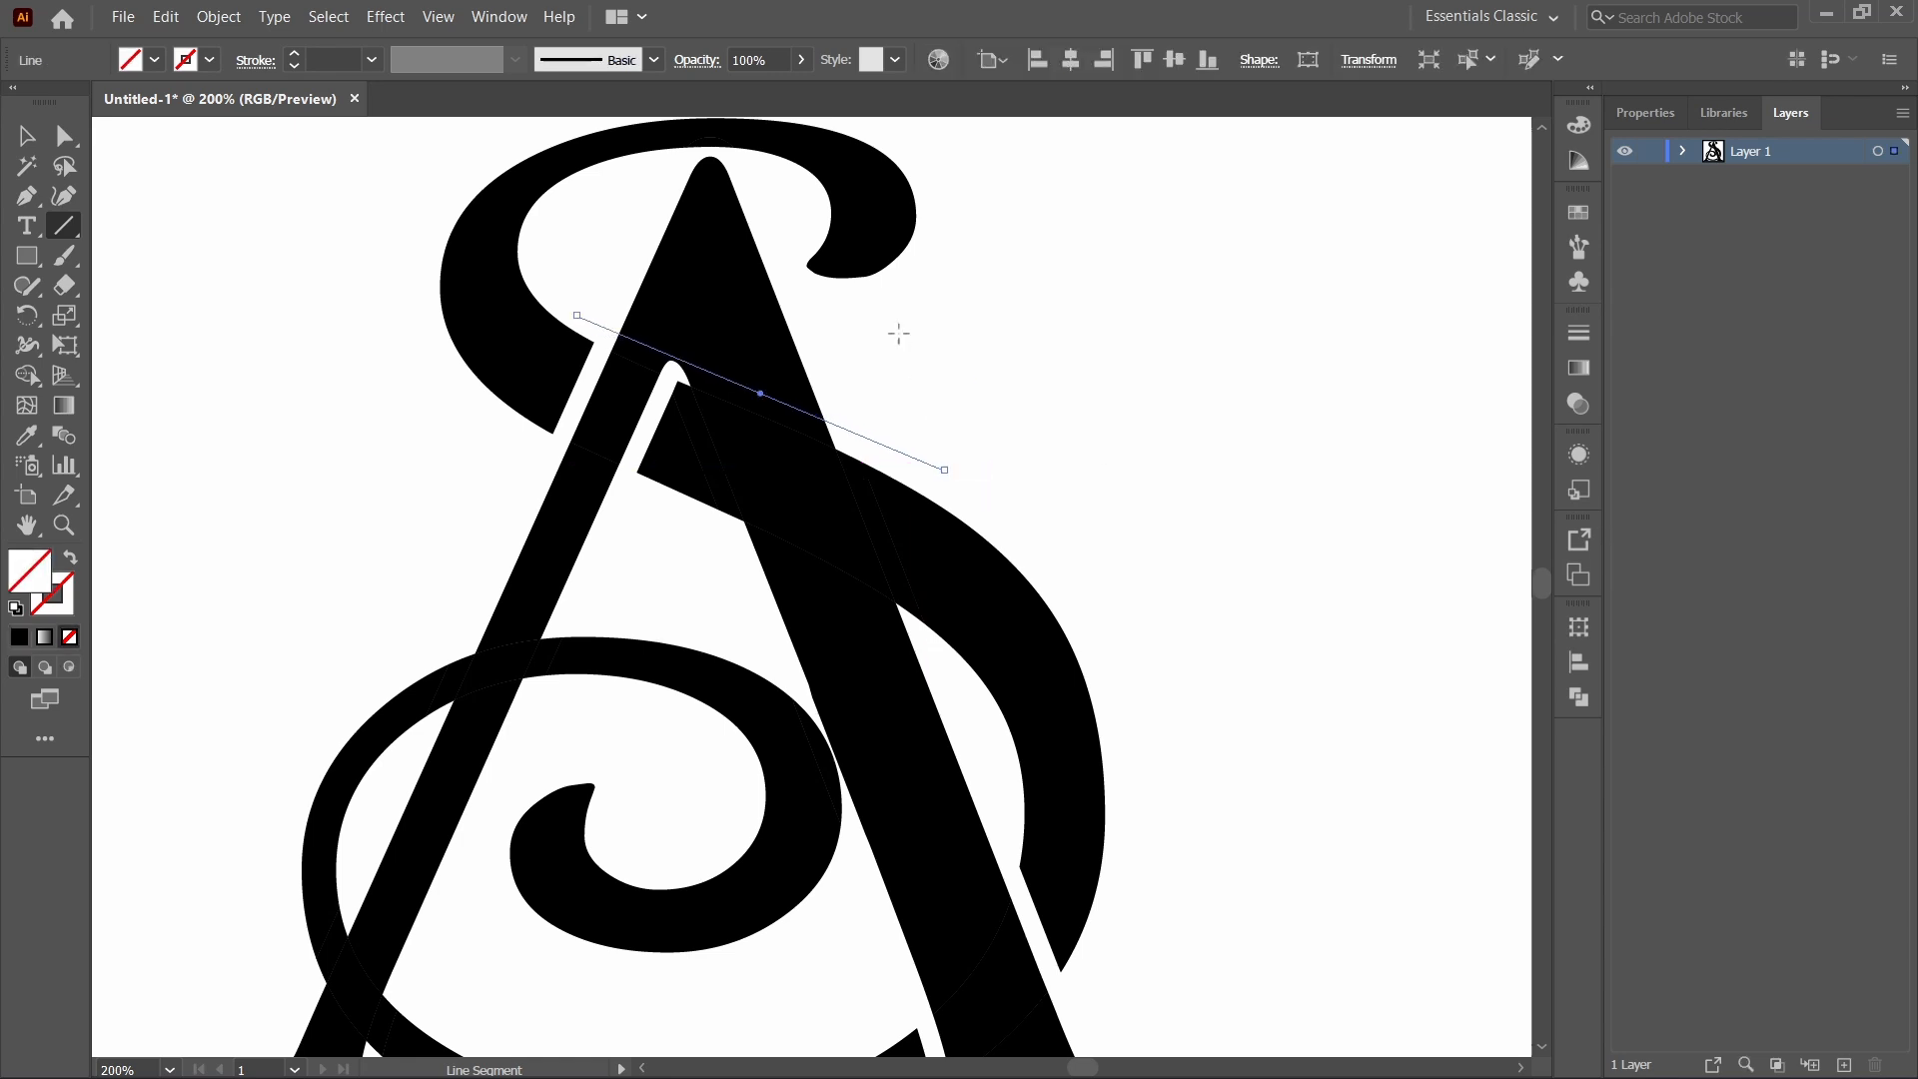
key(Left)
key(Left)
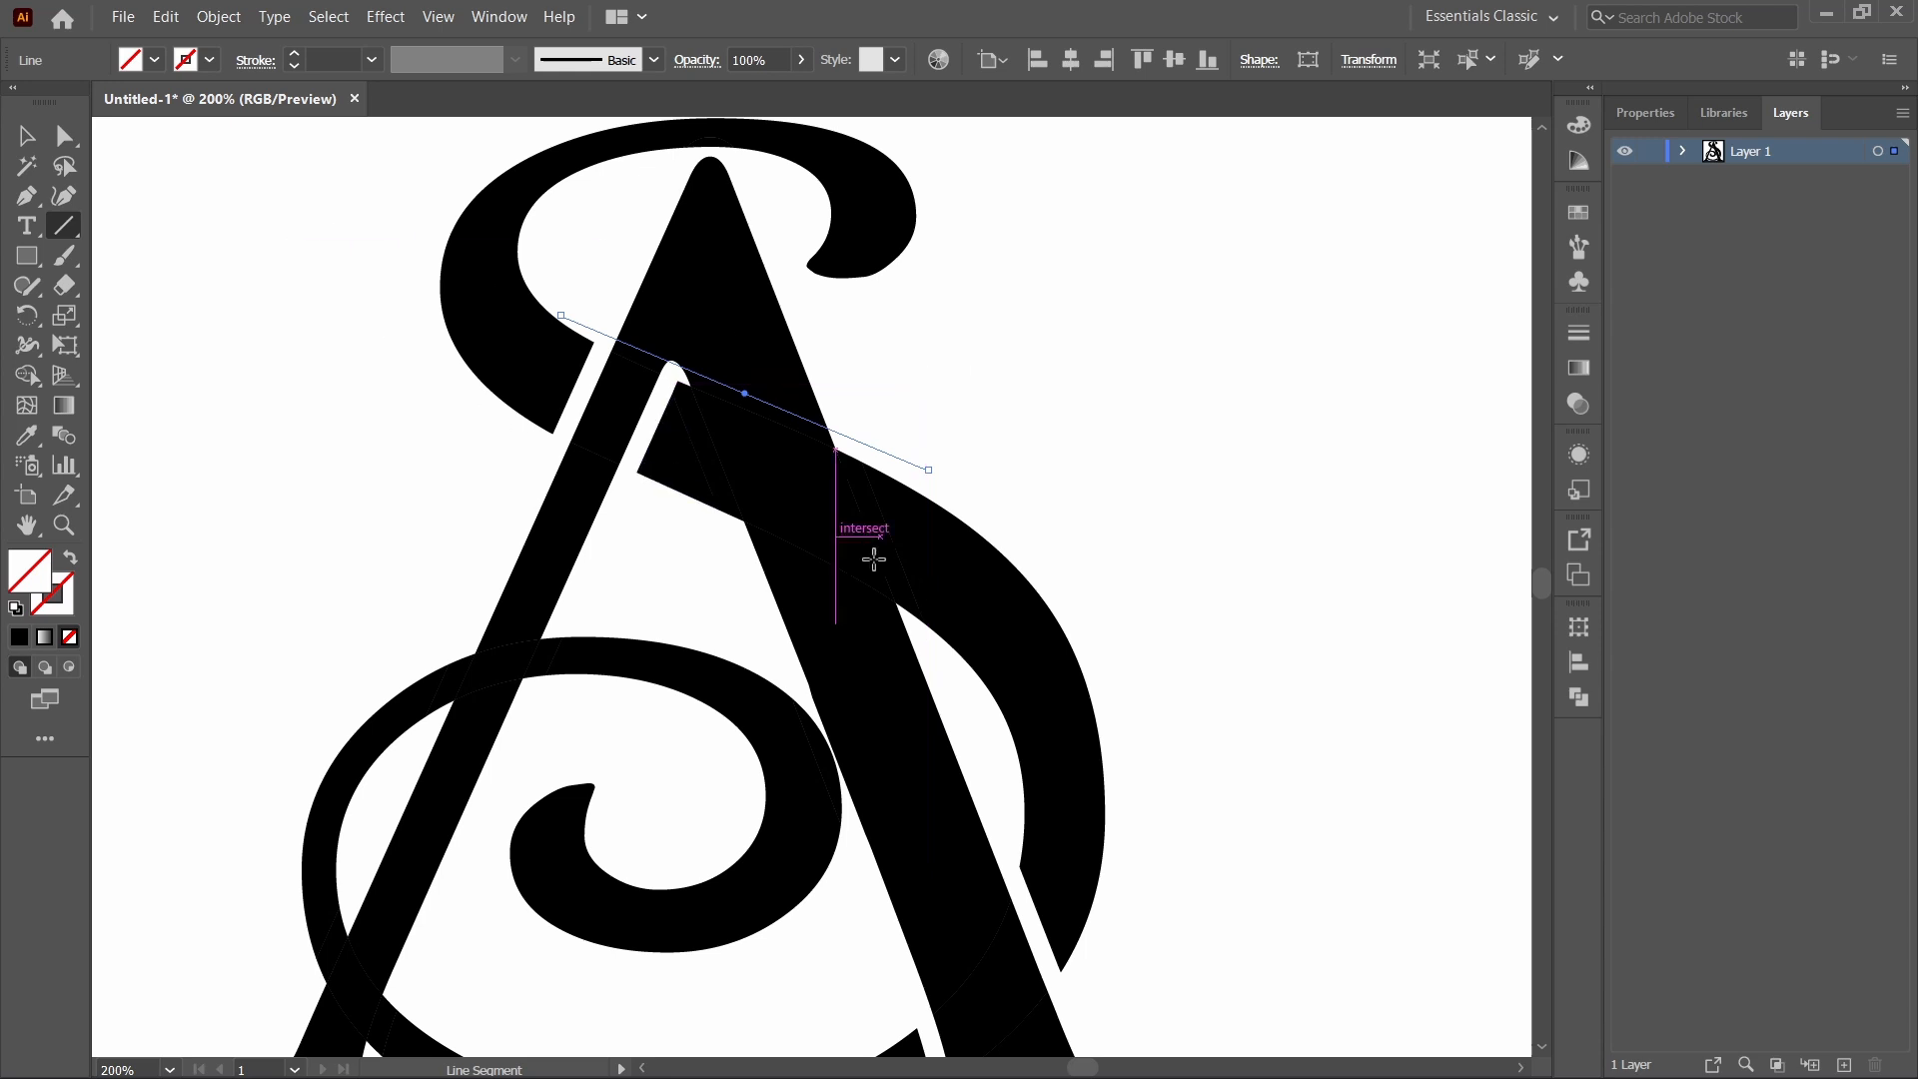
Duplicate the slanted line just below the S diagonal and rotate the copy to follow the S's lower edge.
click(37, 143)
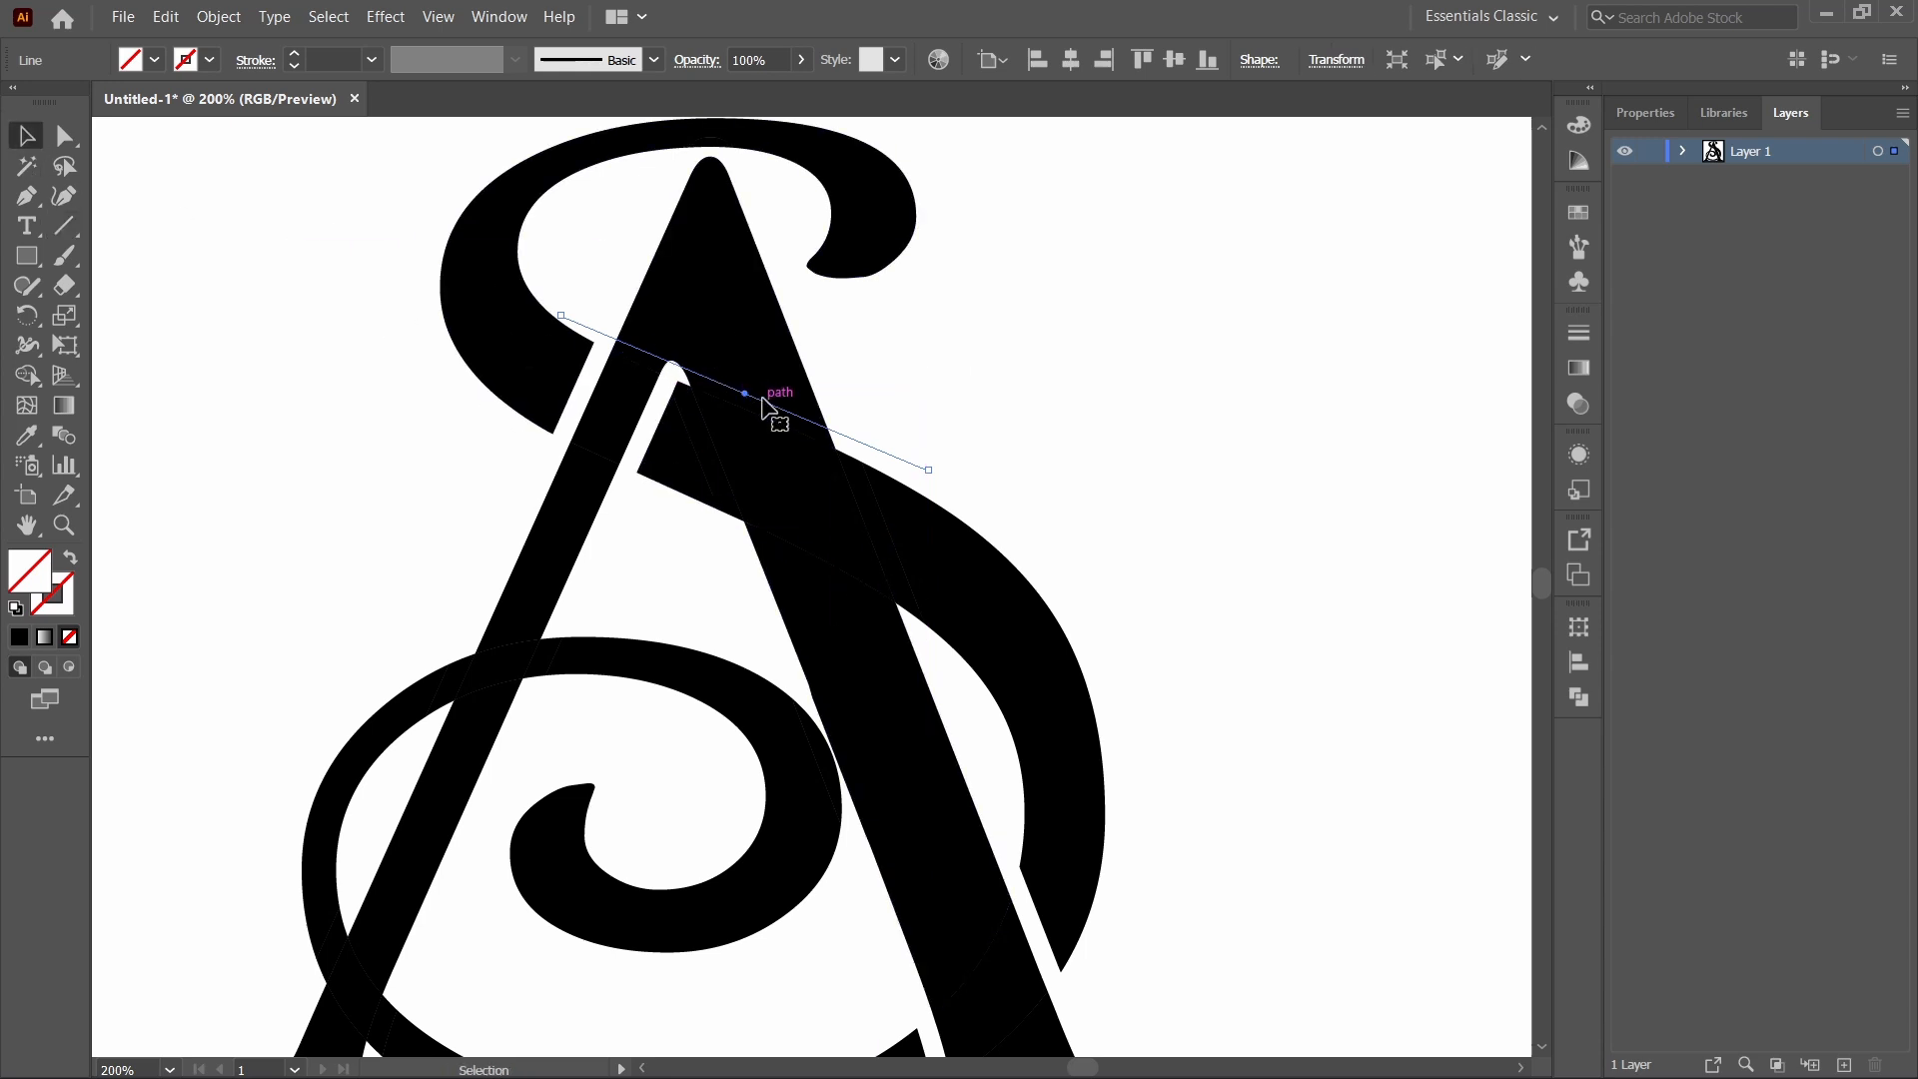
drag(763, 399, 799, 577)
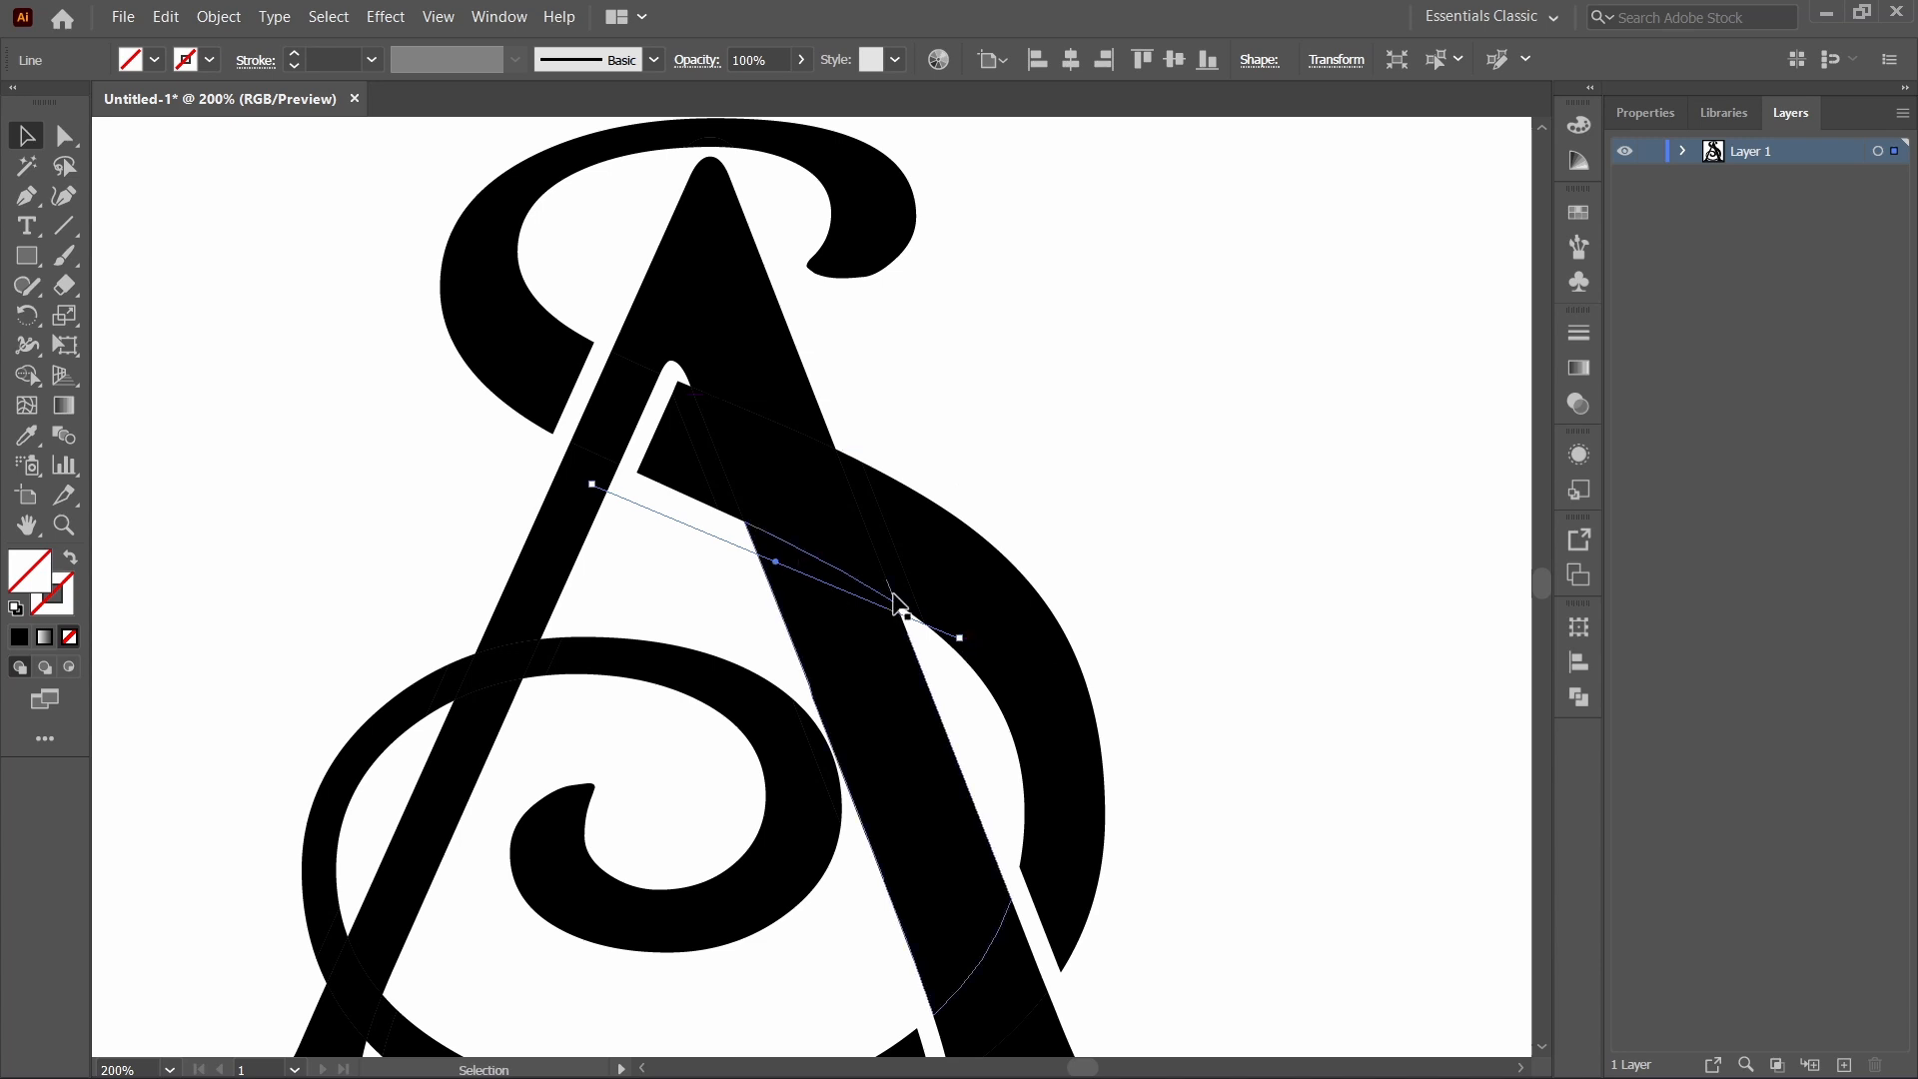
drag(969, 645, 967, 659)
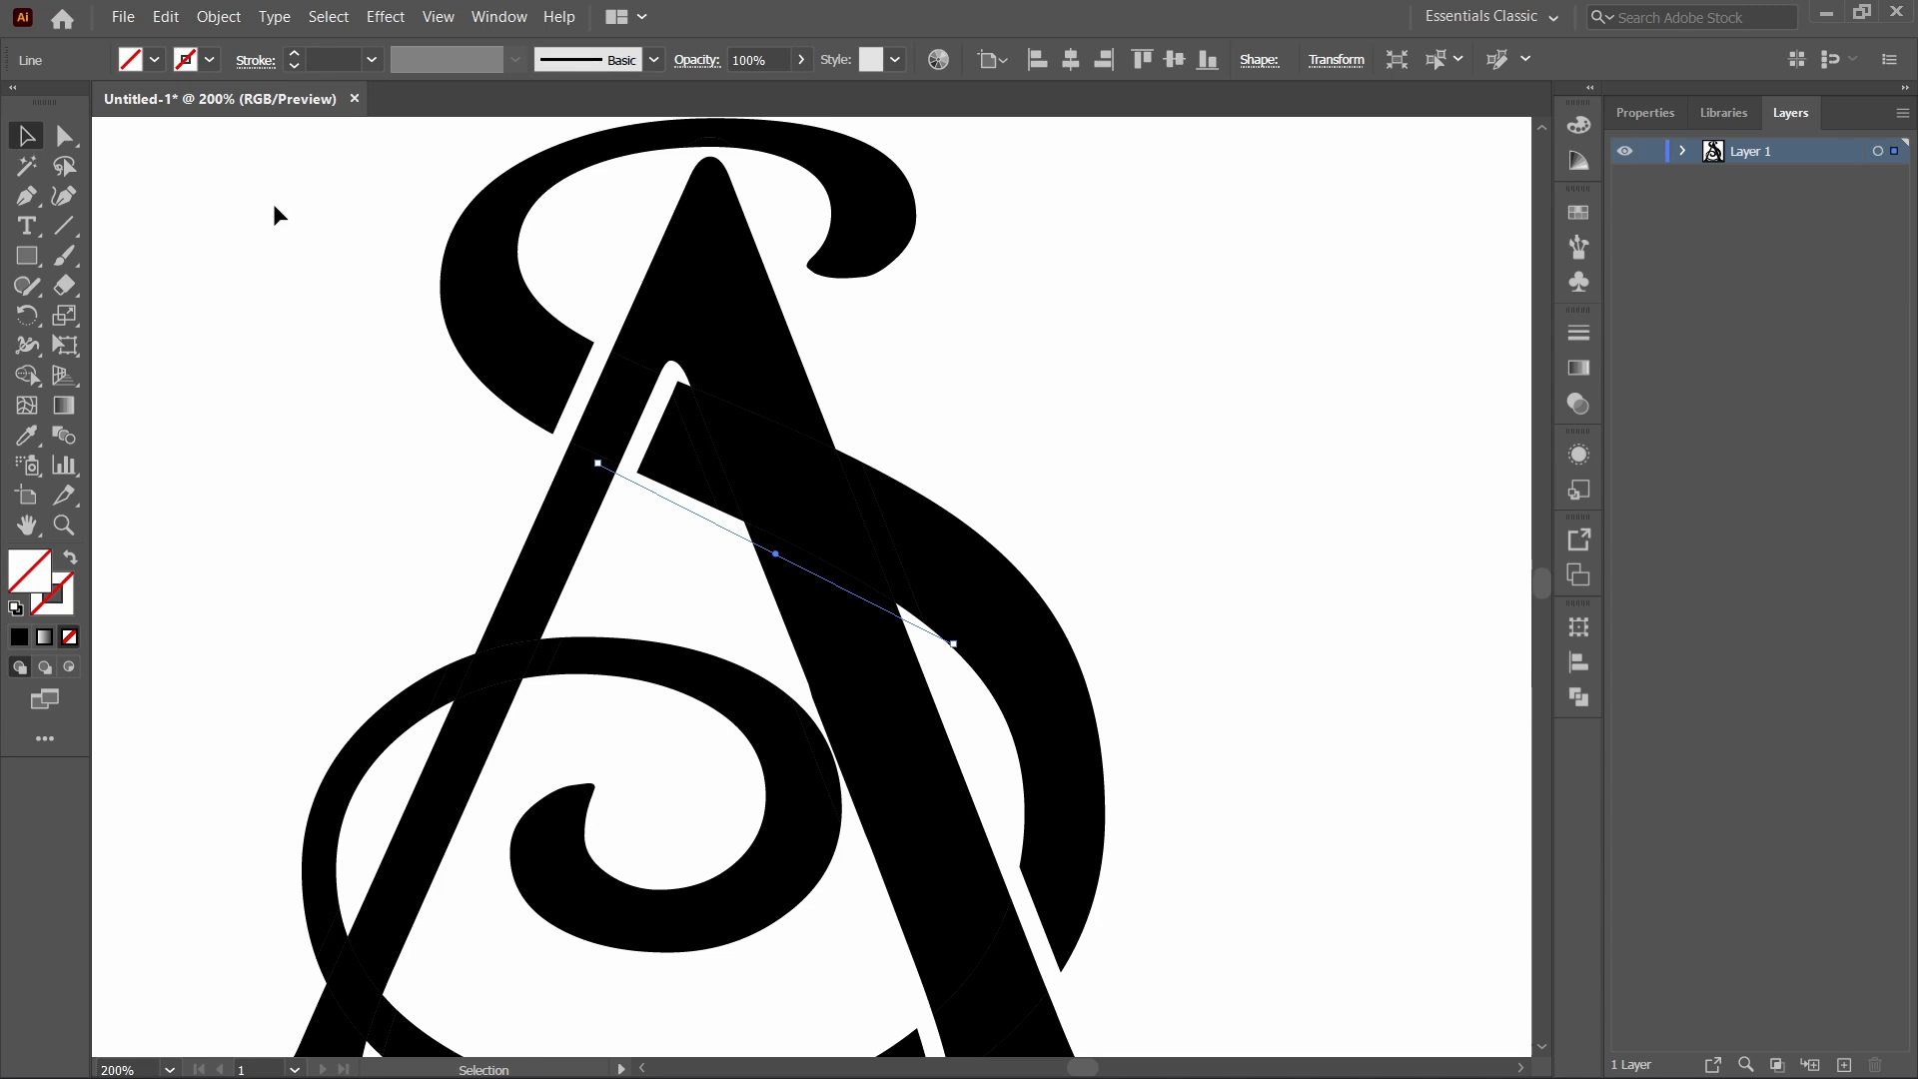
Remove the strips of A between the slanted lines and the S diagonal's upper and lower edges with Shape Builder.
drag(274, 210, 1004, 644)
click(27, 376)
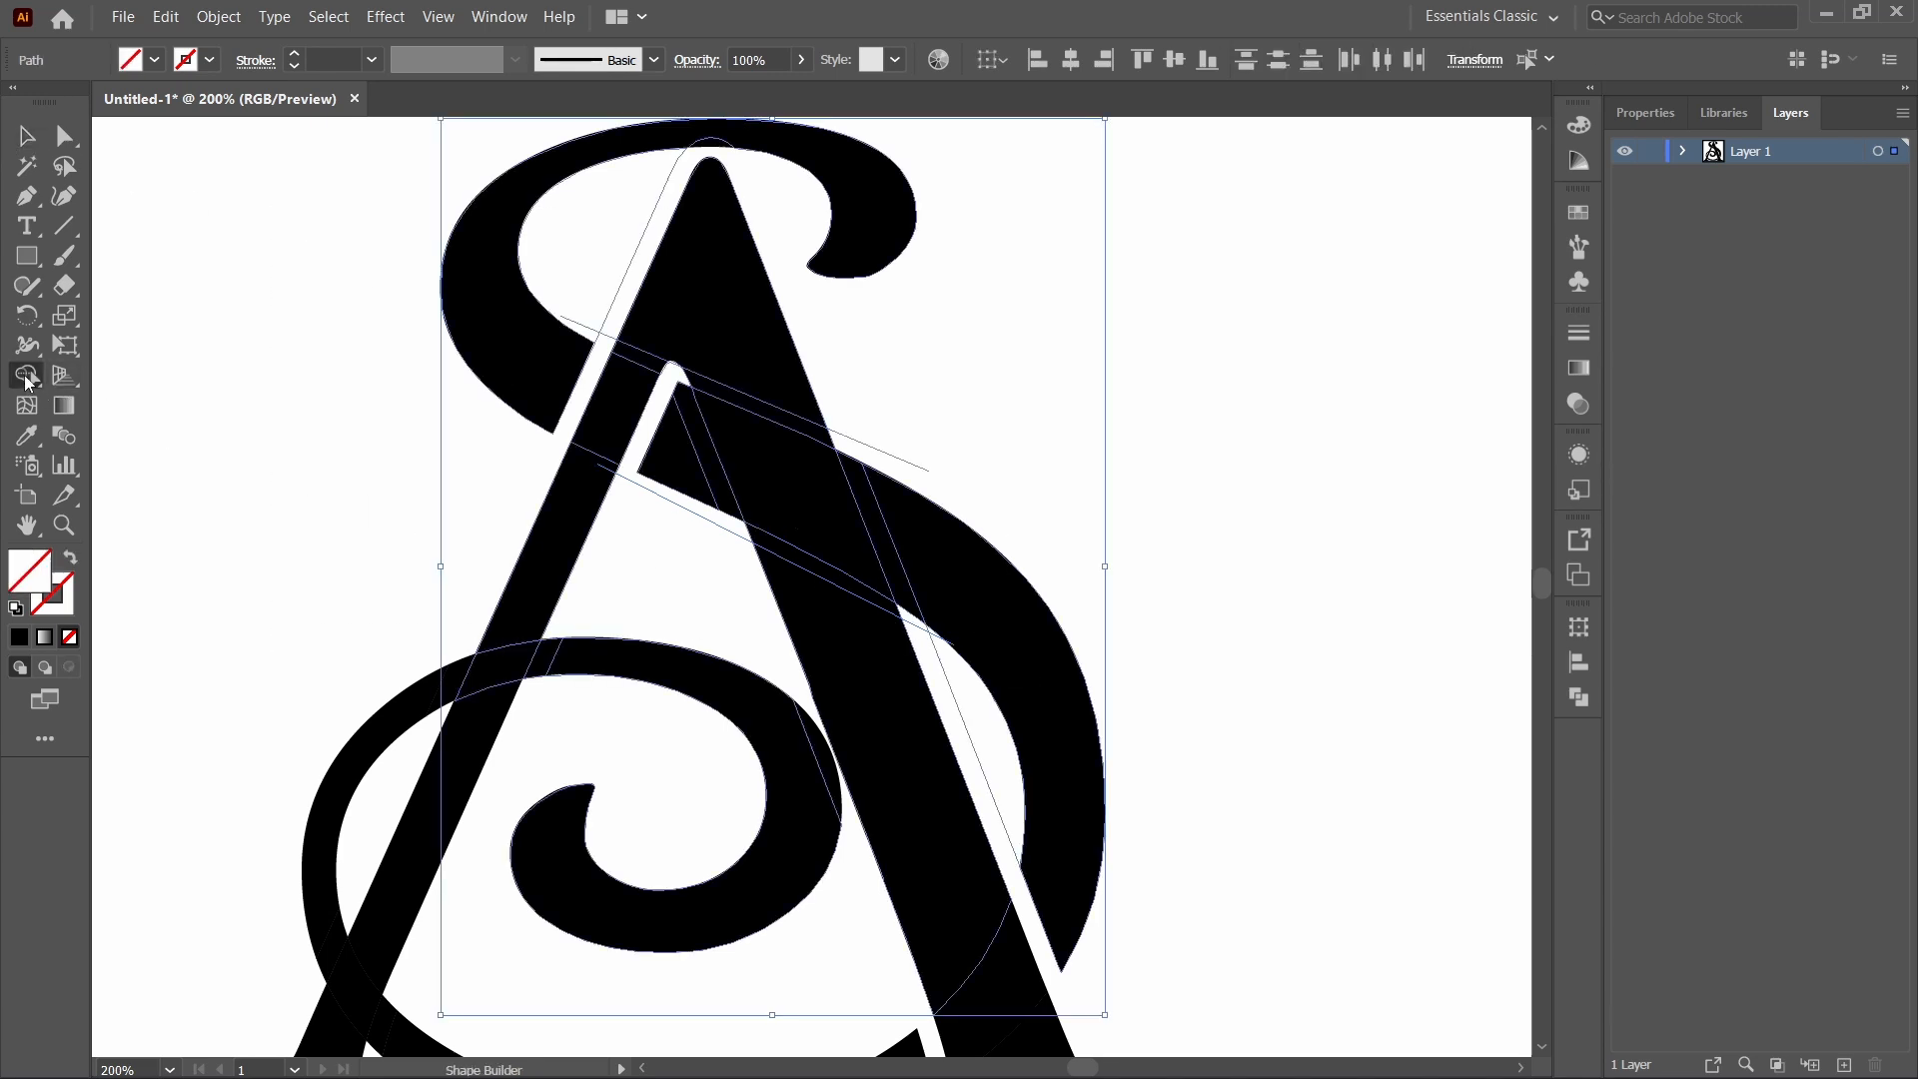
click(730, 405)
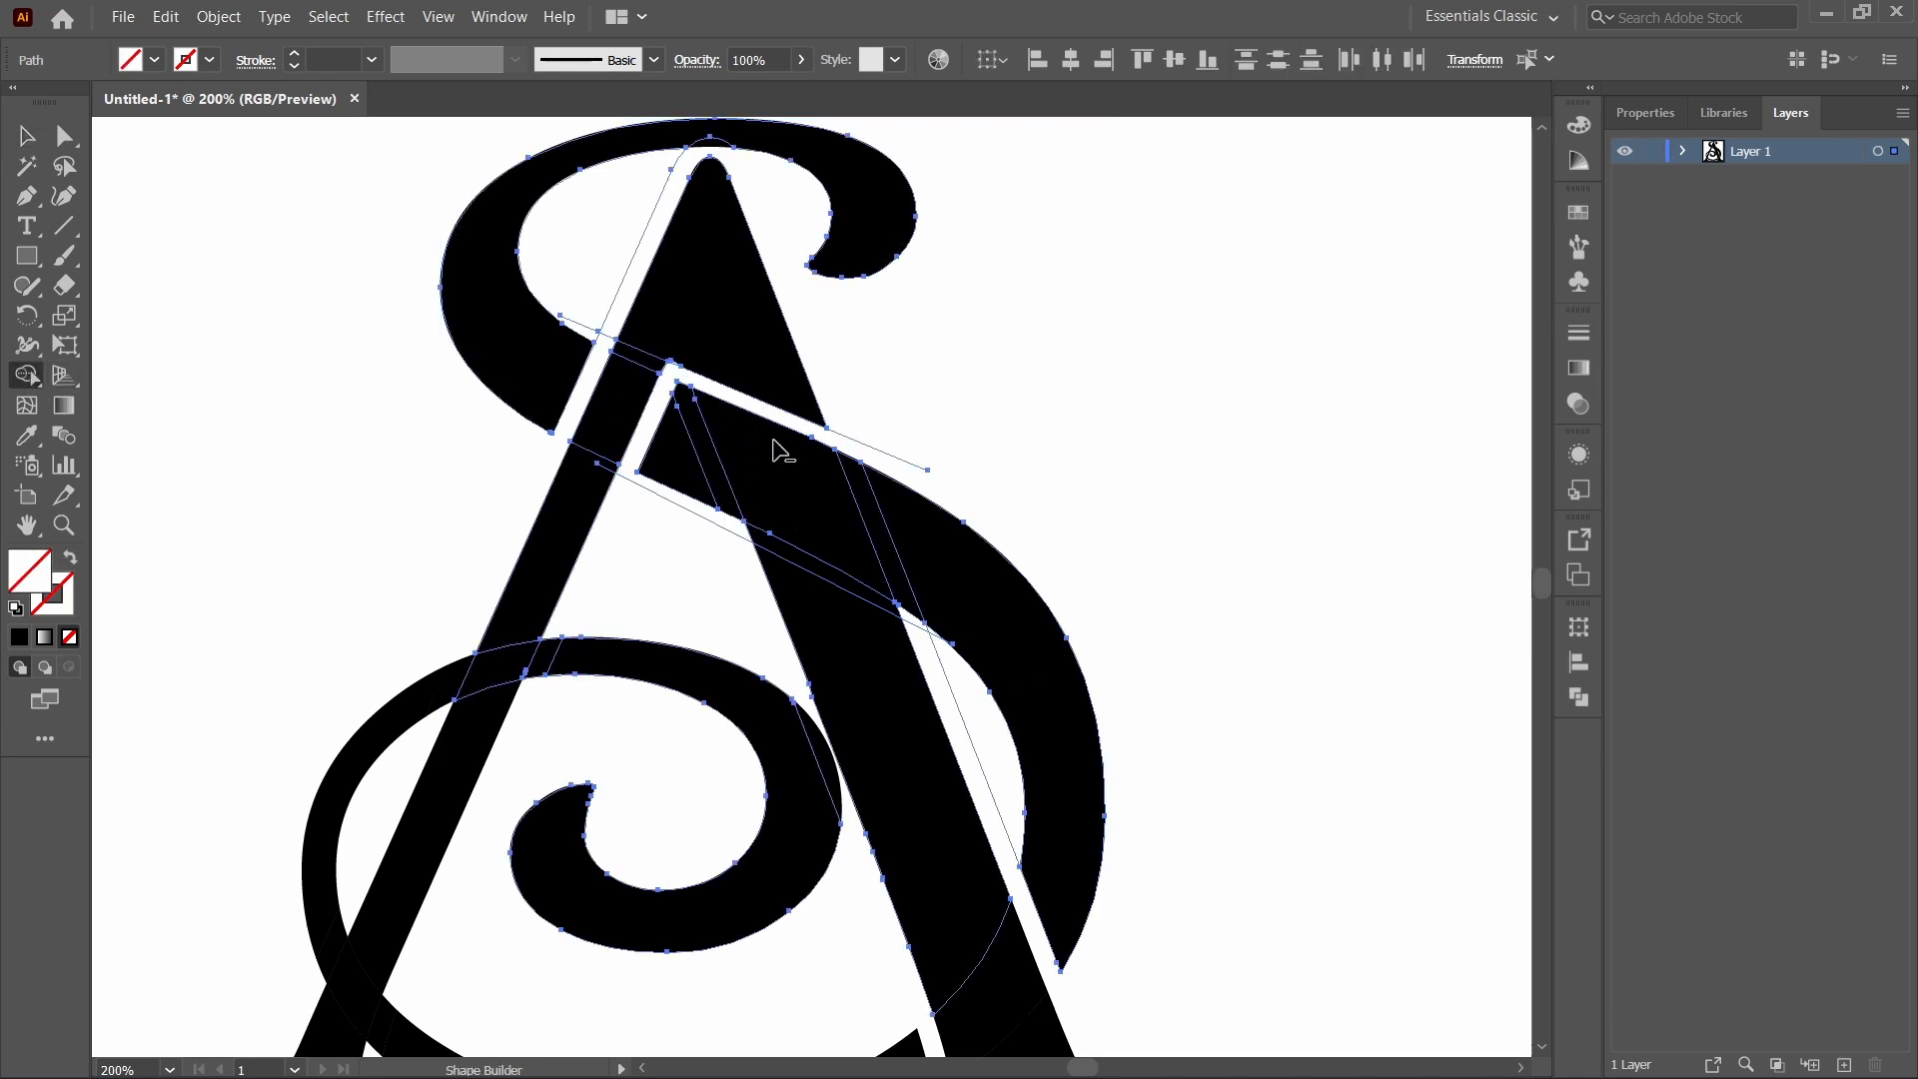
click(809, 556)
Delete the leftover slanted guide lines around the S diagonal.
click(26, 136)
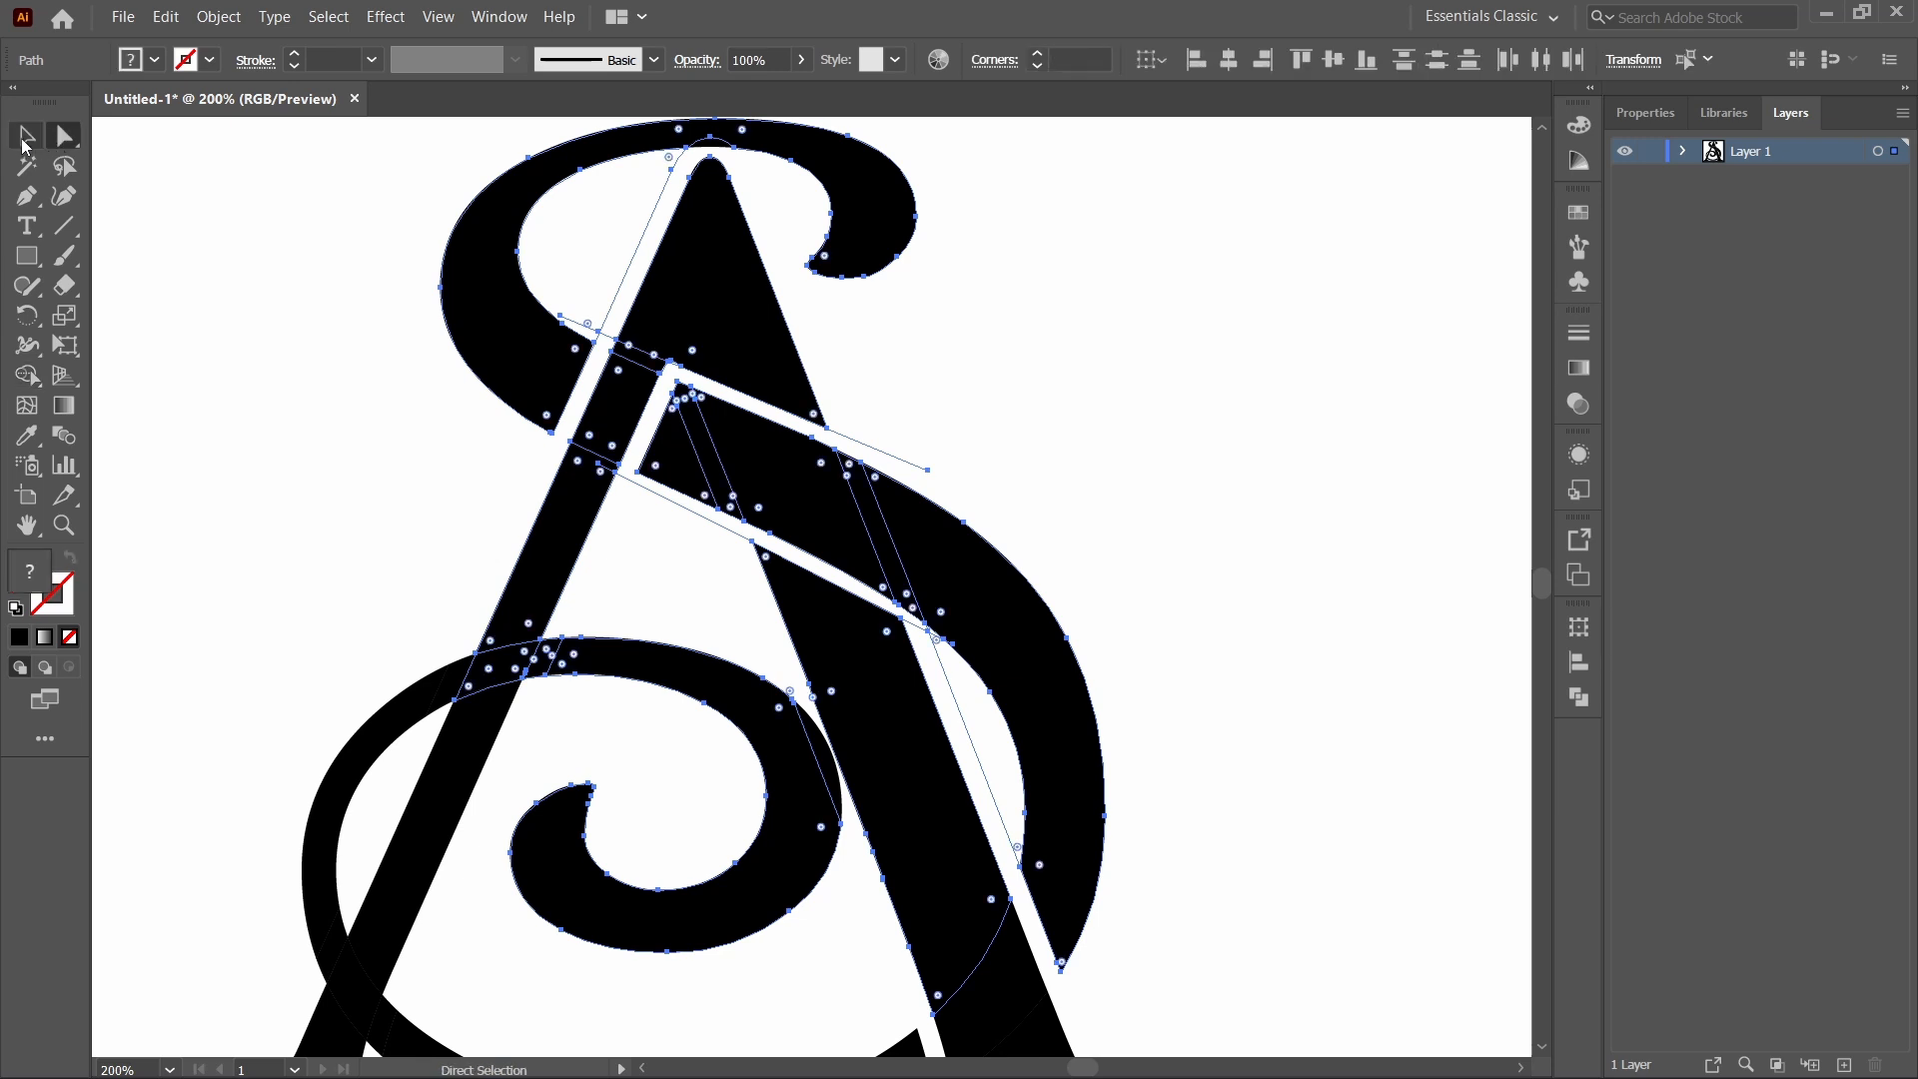
key(ctrl+shift+a)
click(638, 482)
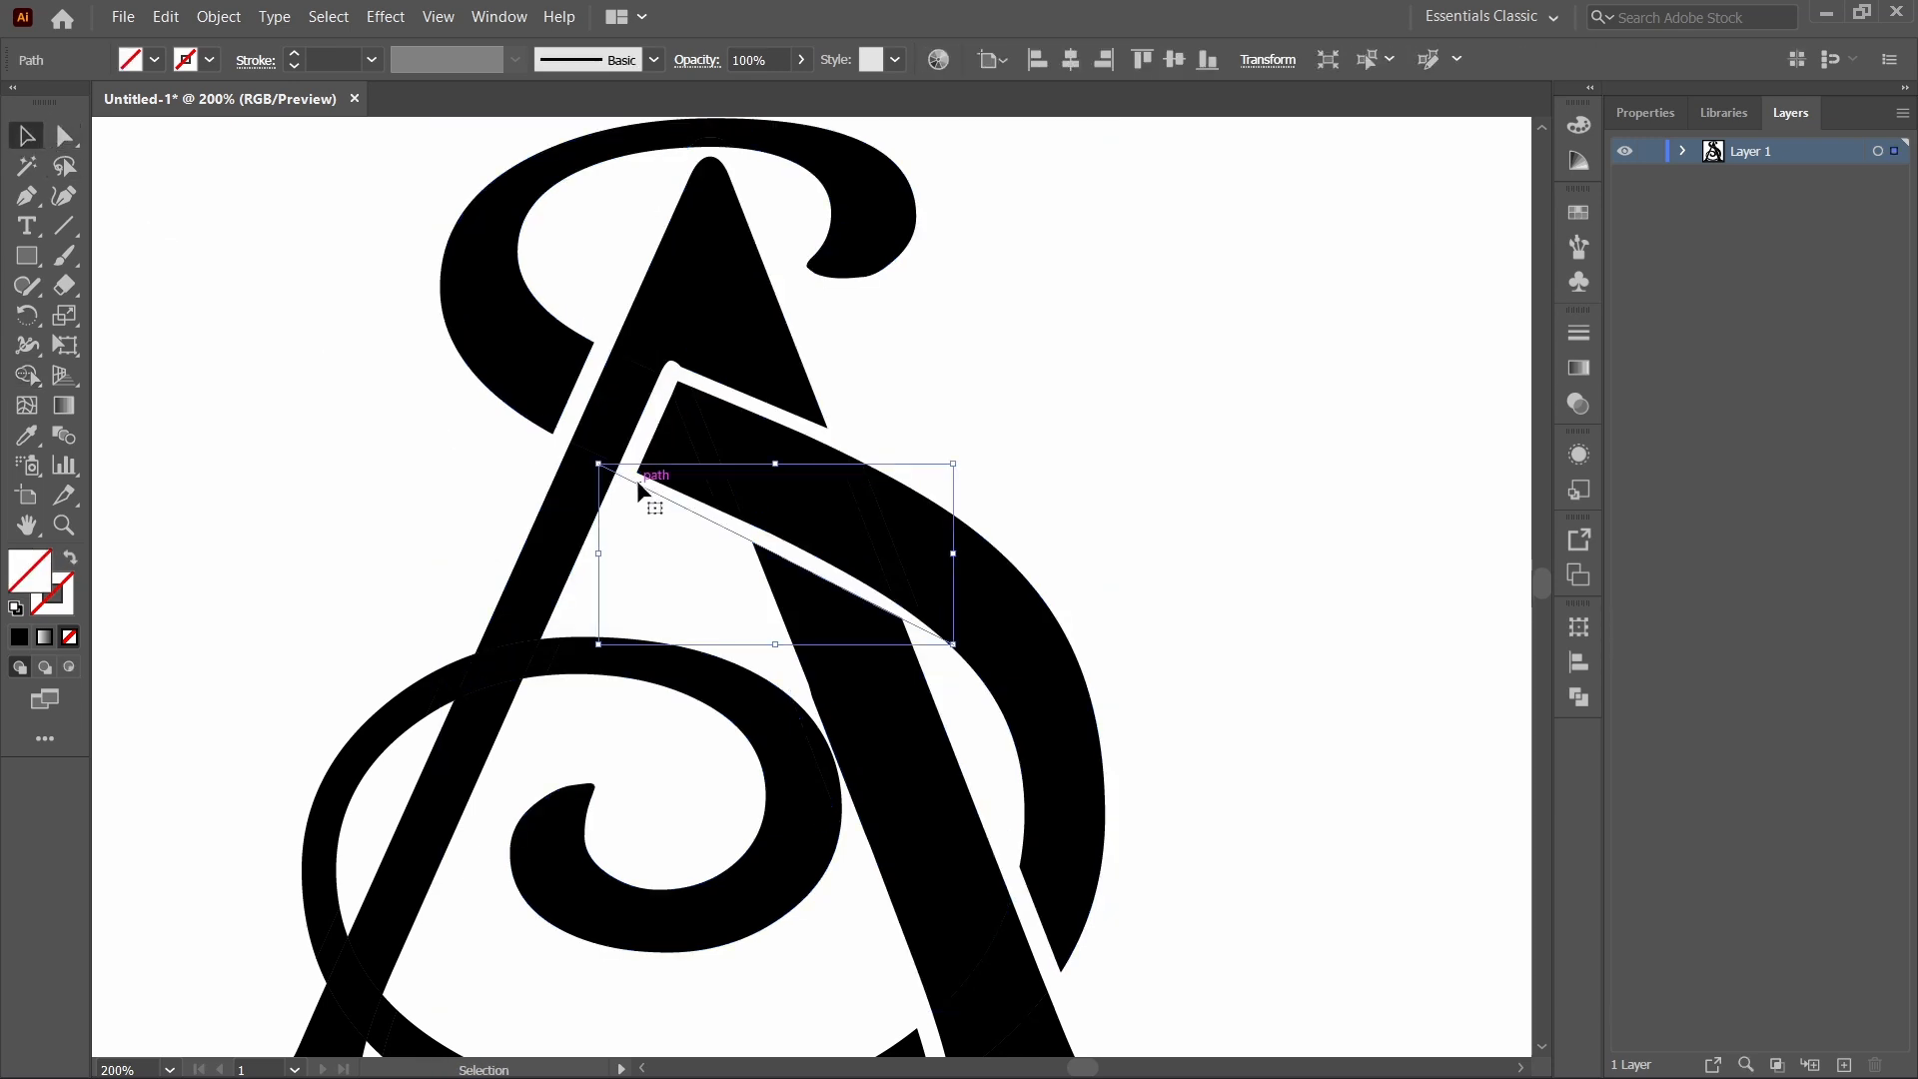
key(Delete)
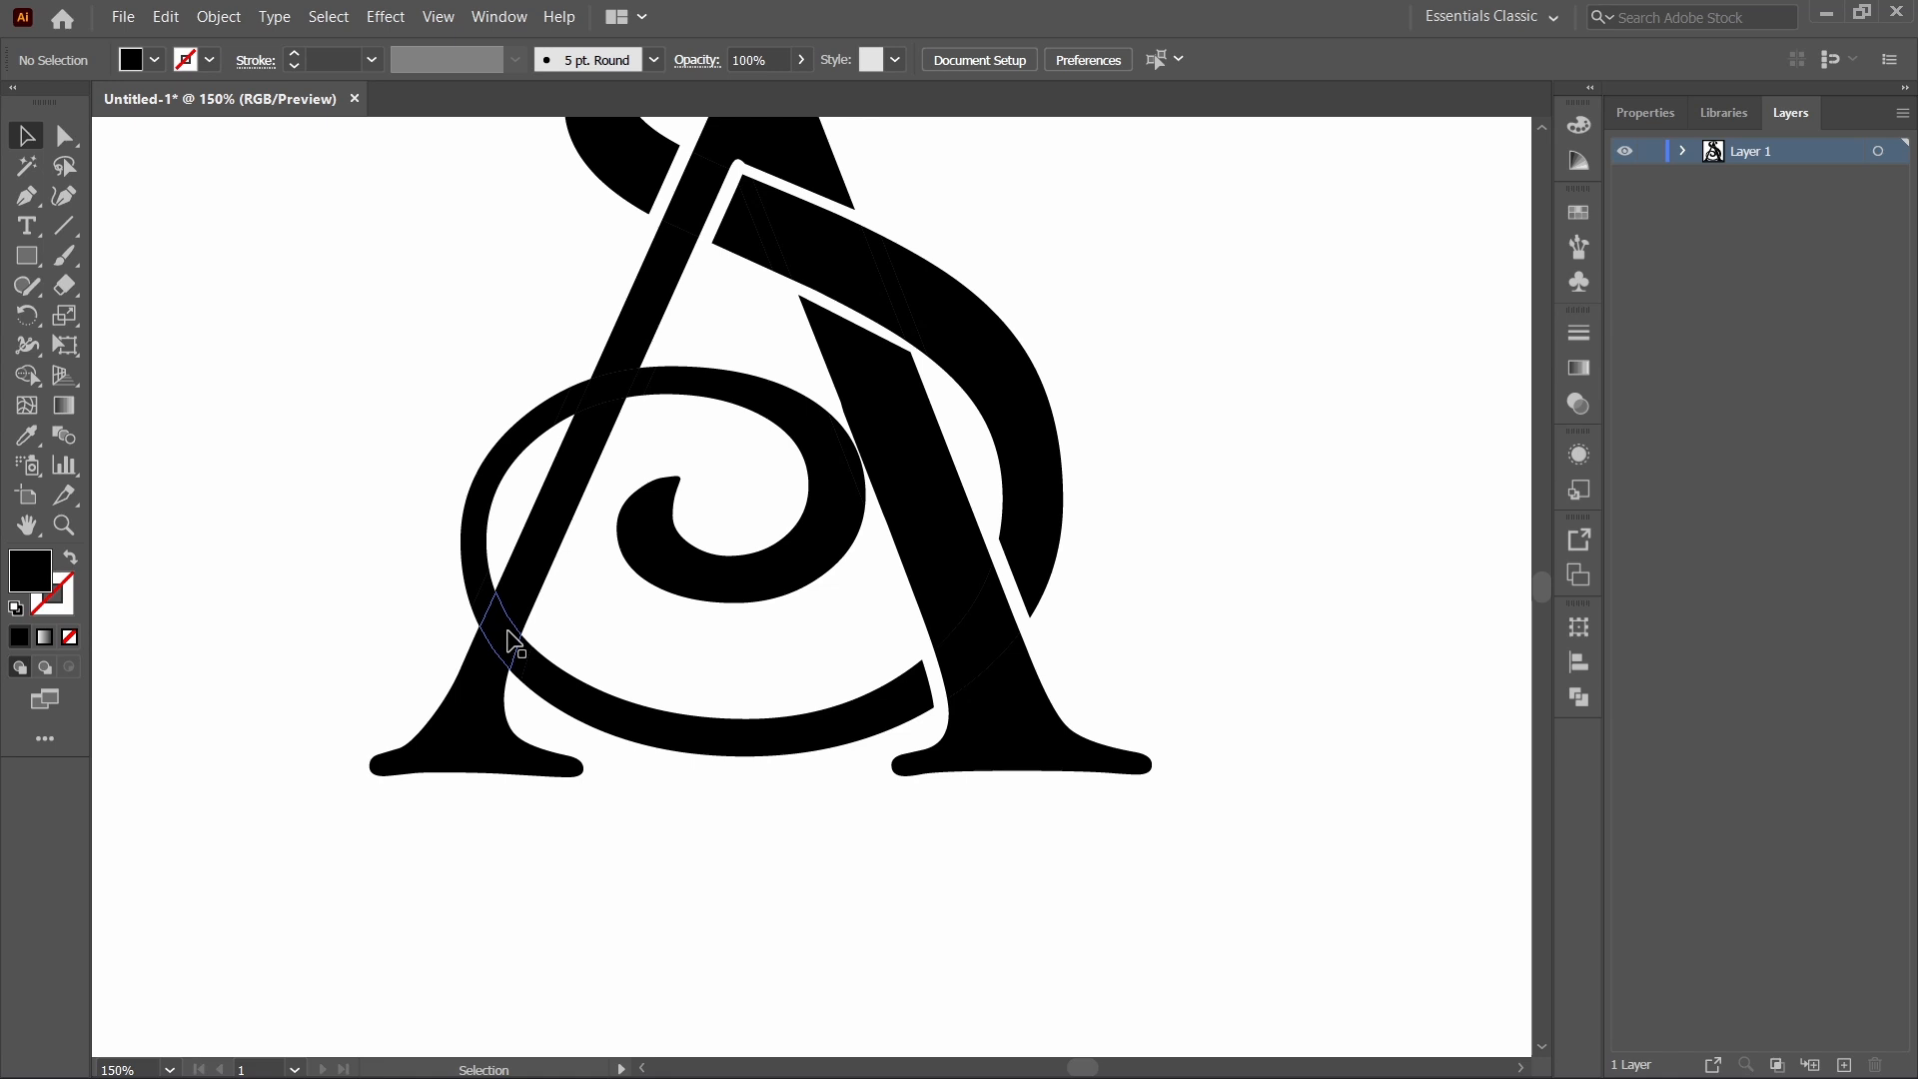
Create an offset path around the piece where the S crosses the A's left stem above the foot.
click(512, 642)
click(219, 17)
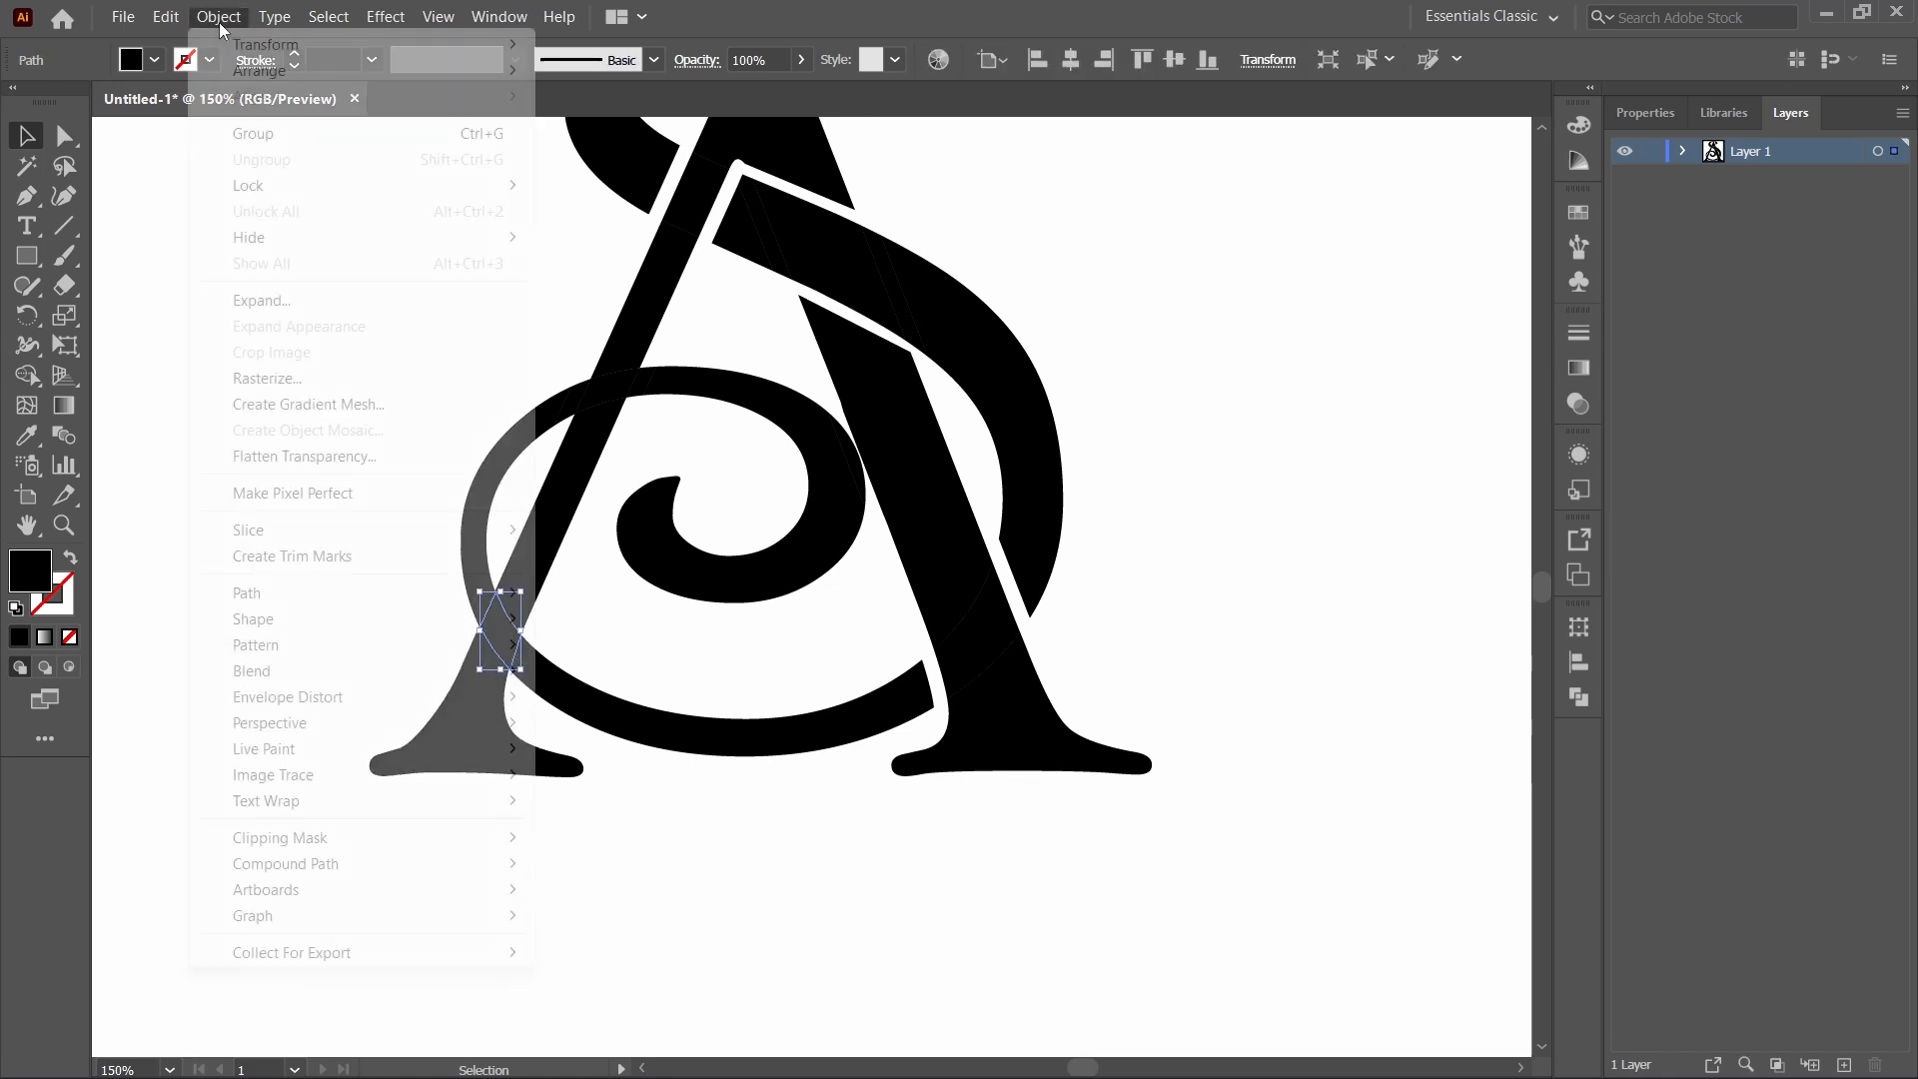
mouse_move(380, 592)
click(632, 682)
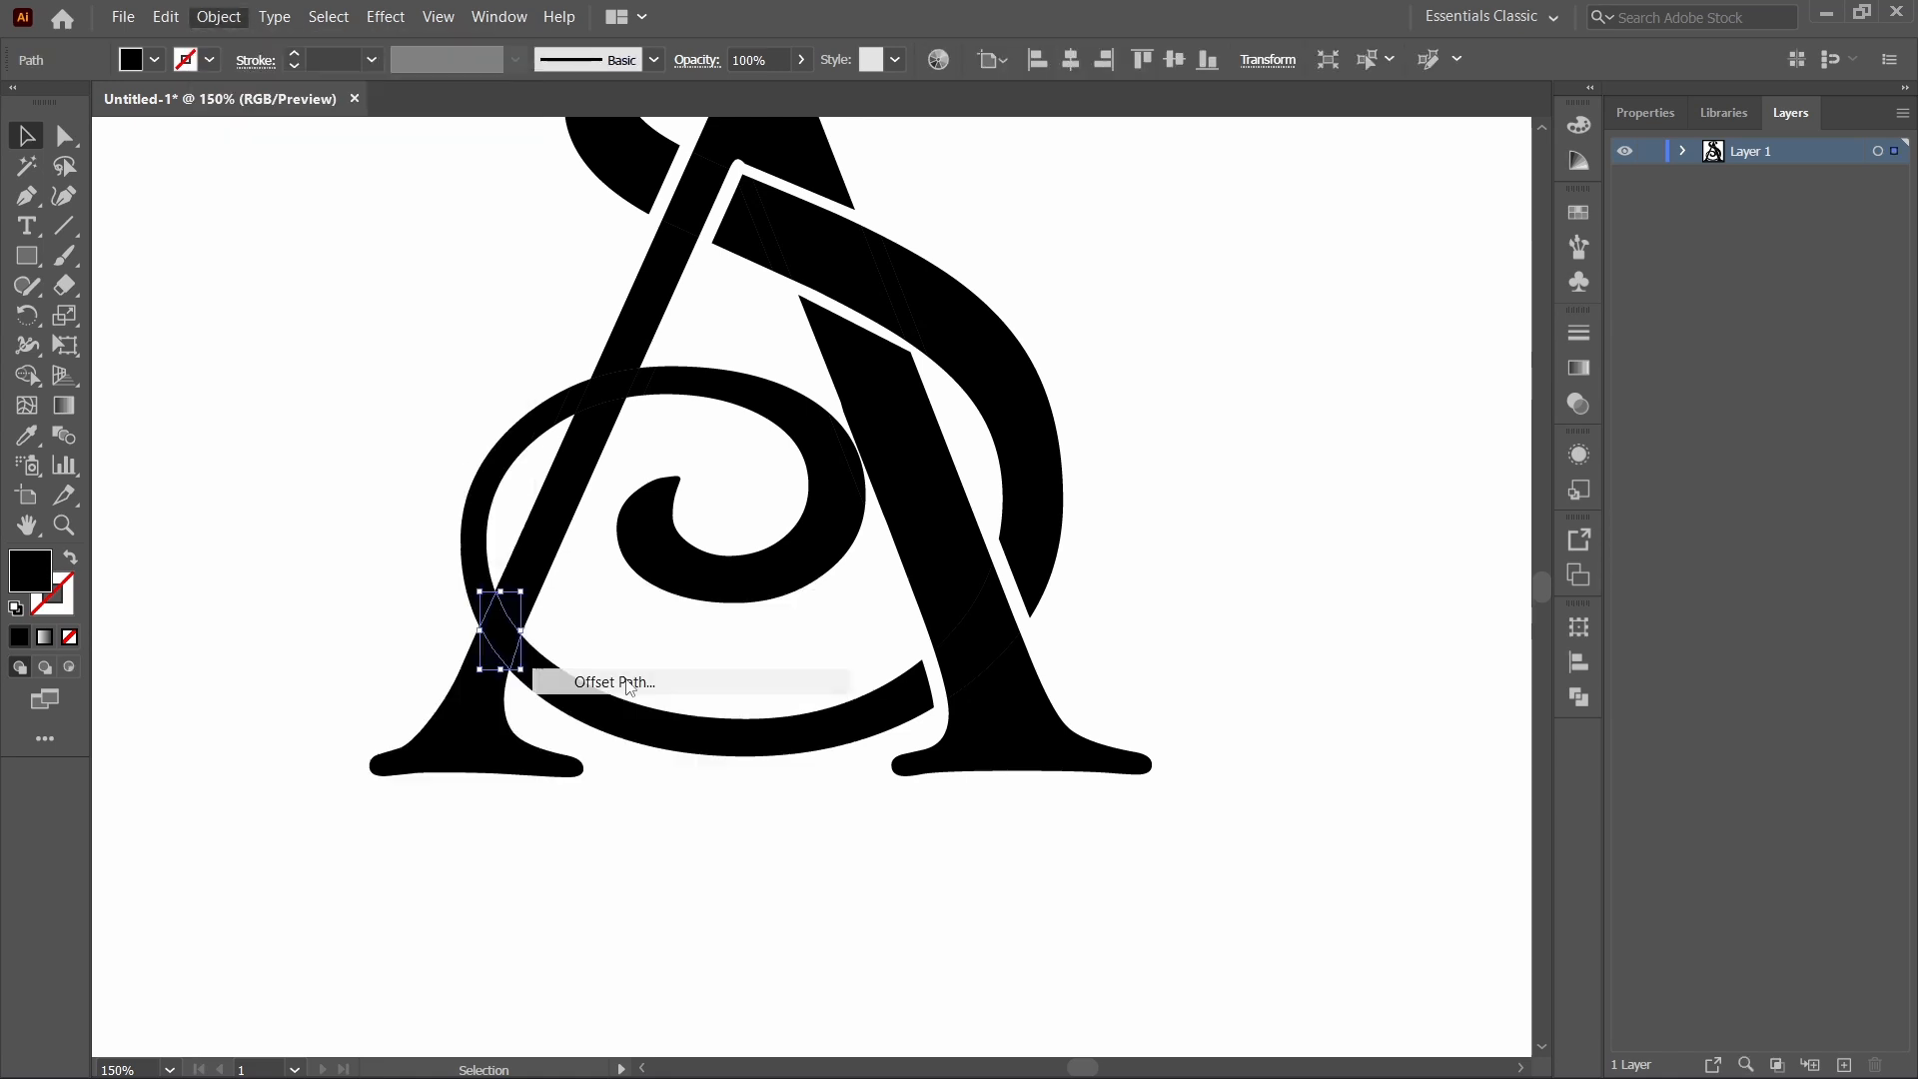
click(1165, 630)
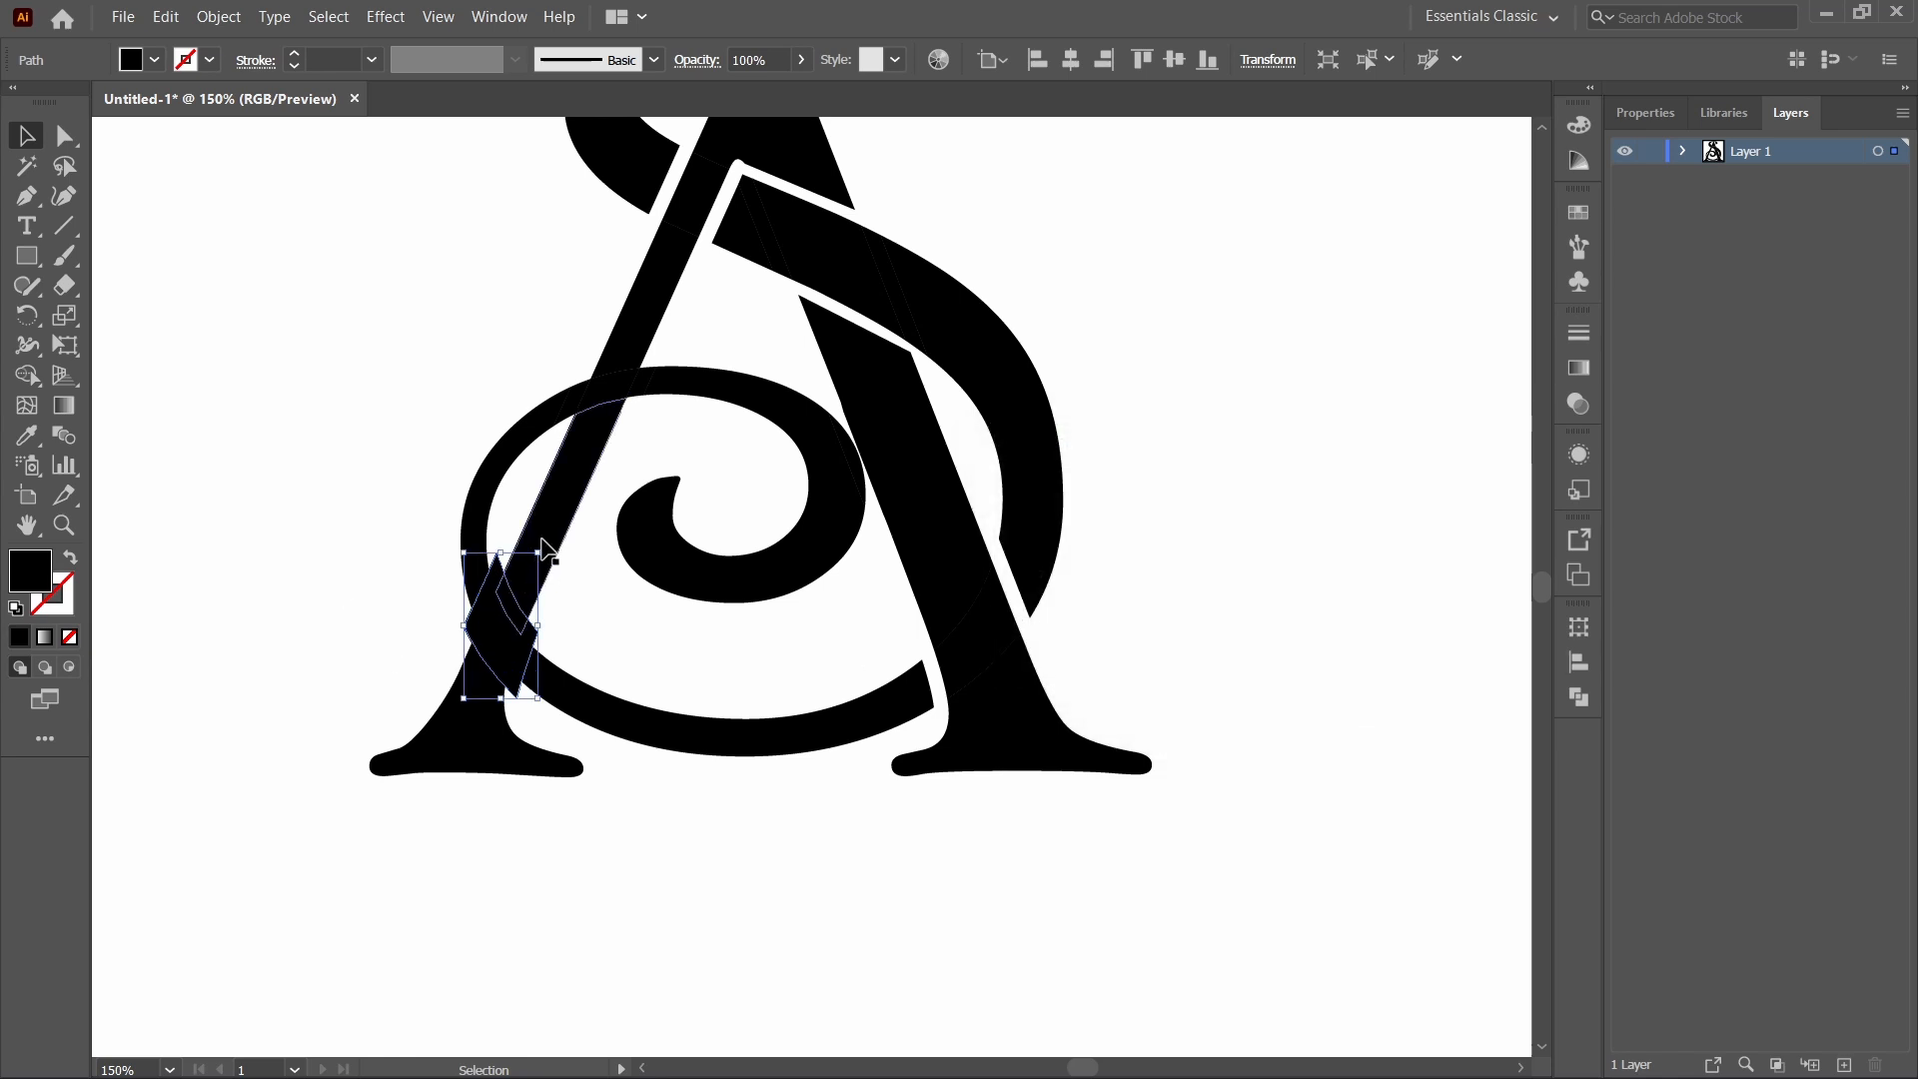
Divide the offset piece together with the A's left stem and foot using Pathfinder, and ungroup the resulting pieces.
shift+click(543, 549)
shift+click(448, 729)
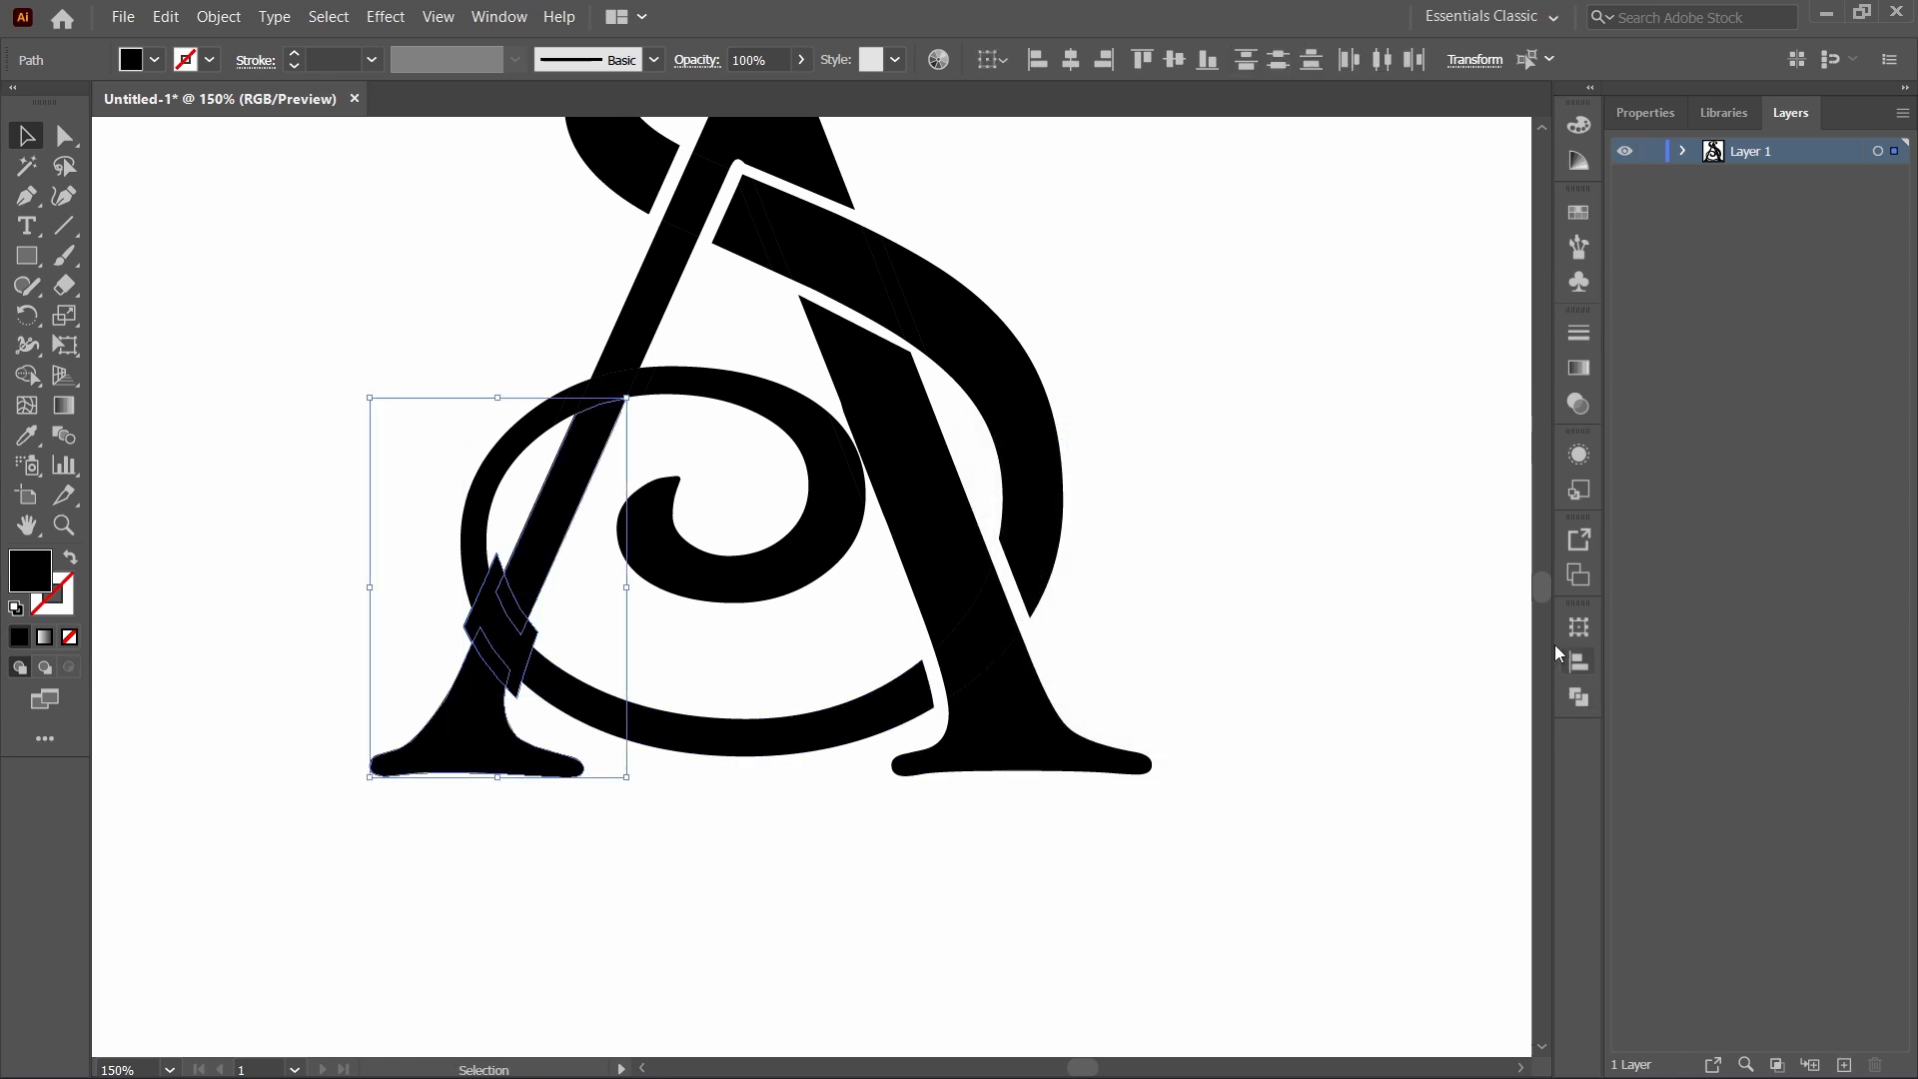
click(1579, 698)
key(ctrl+g)
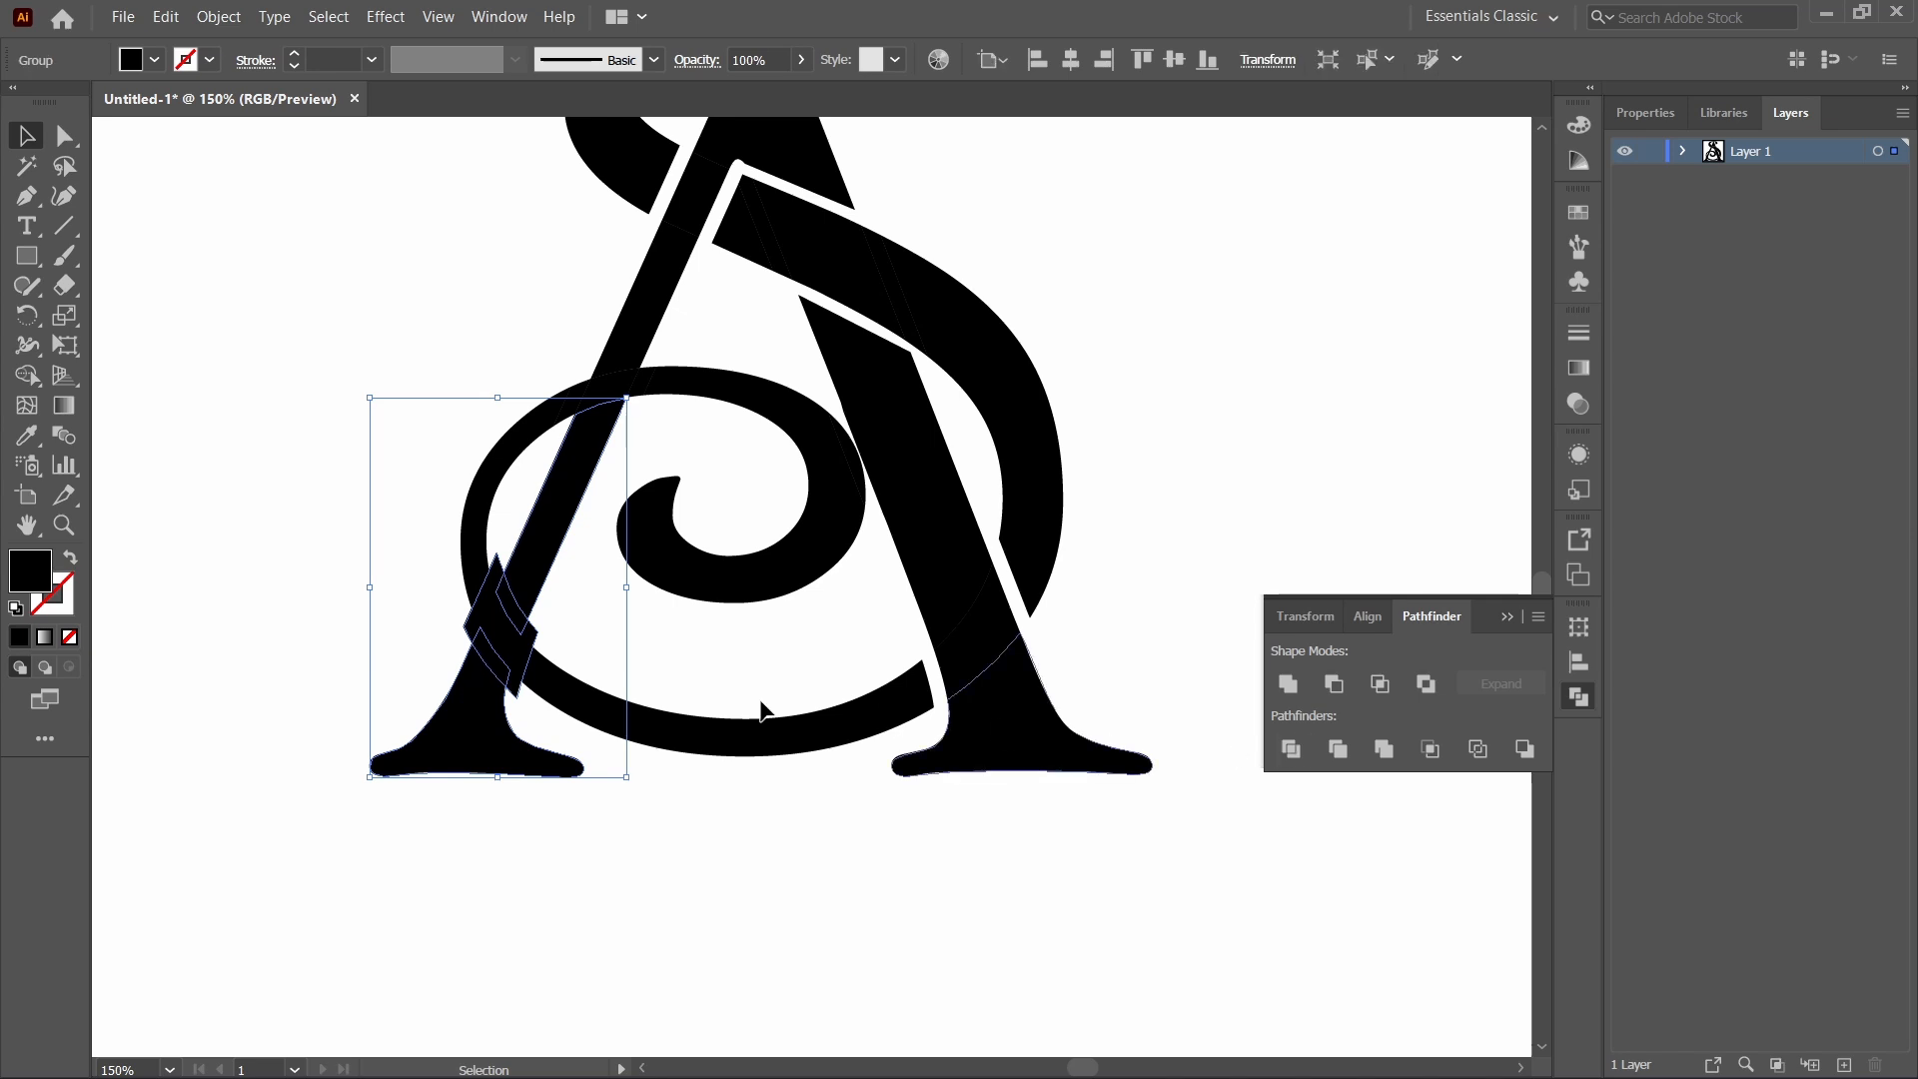
right_click(536, 653)
click(610, 851)
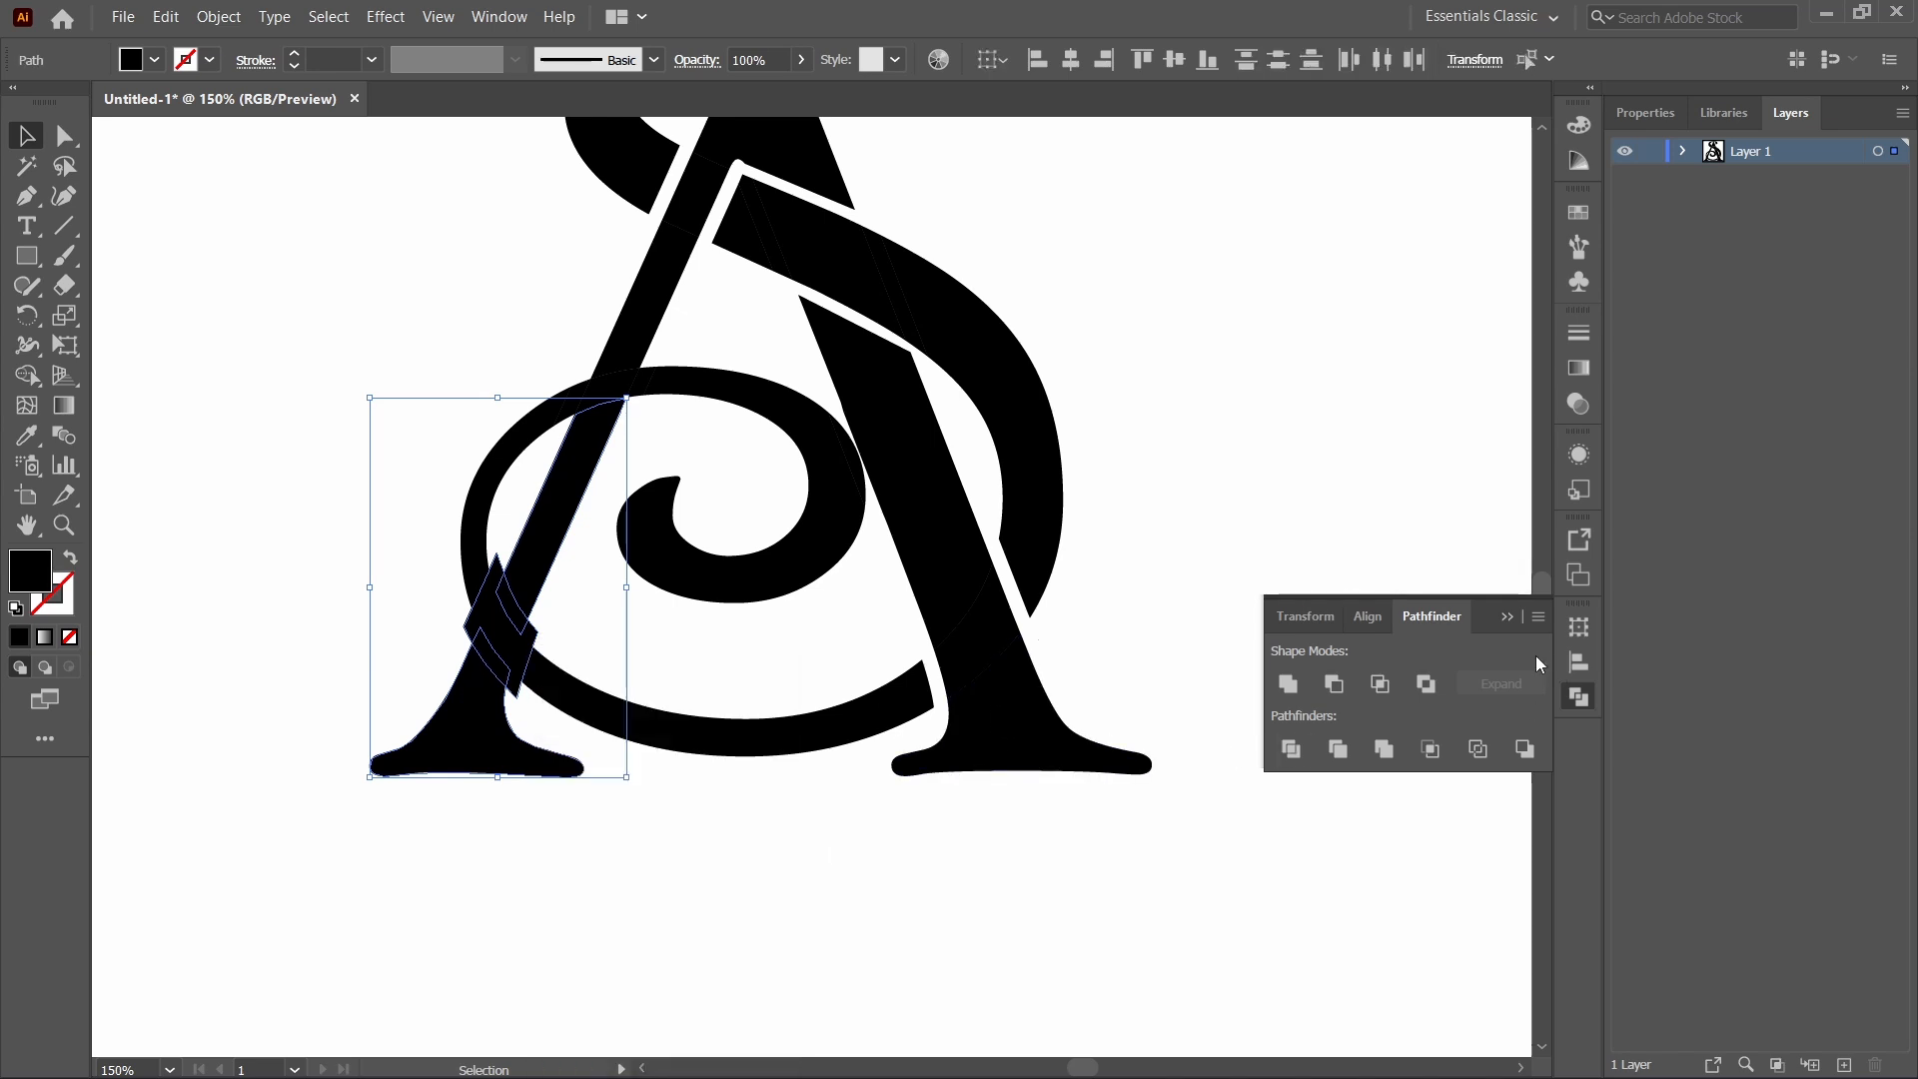
click(1504, 619)
click(653, 777)
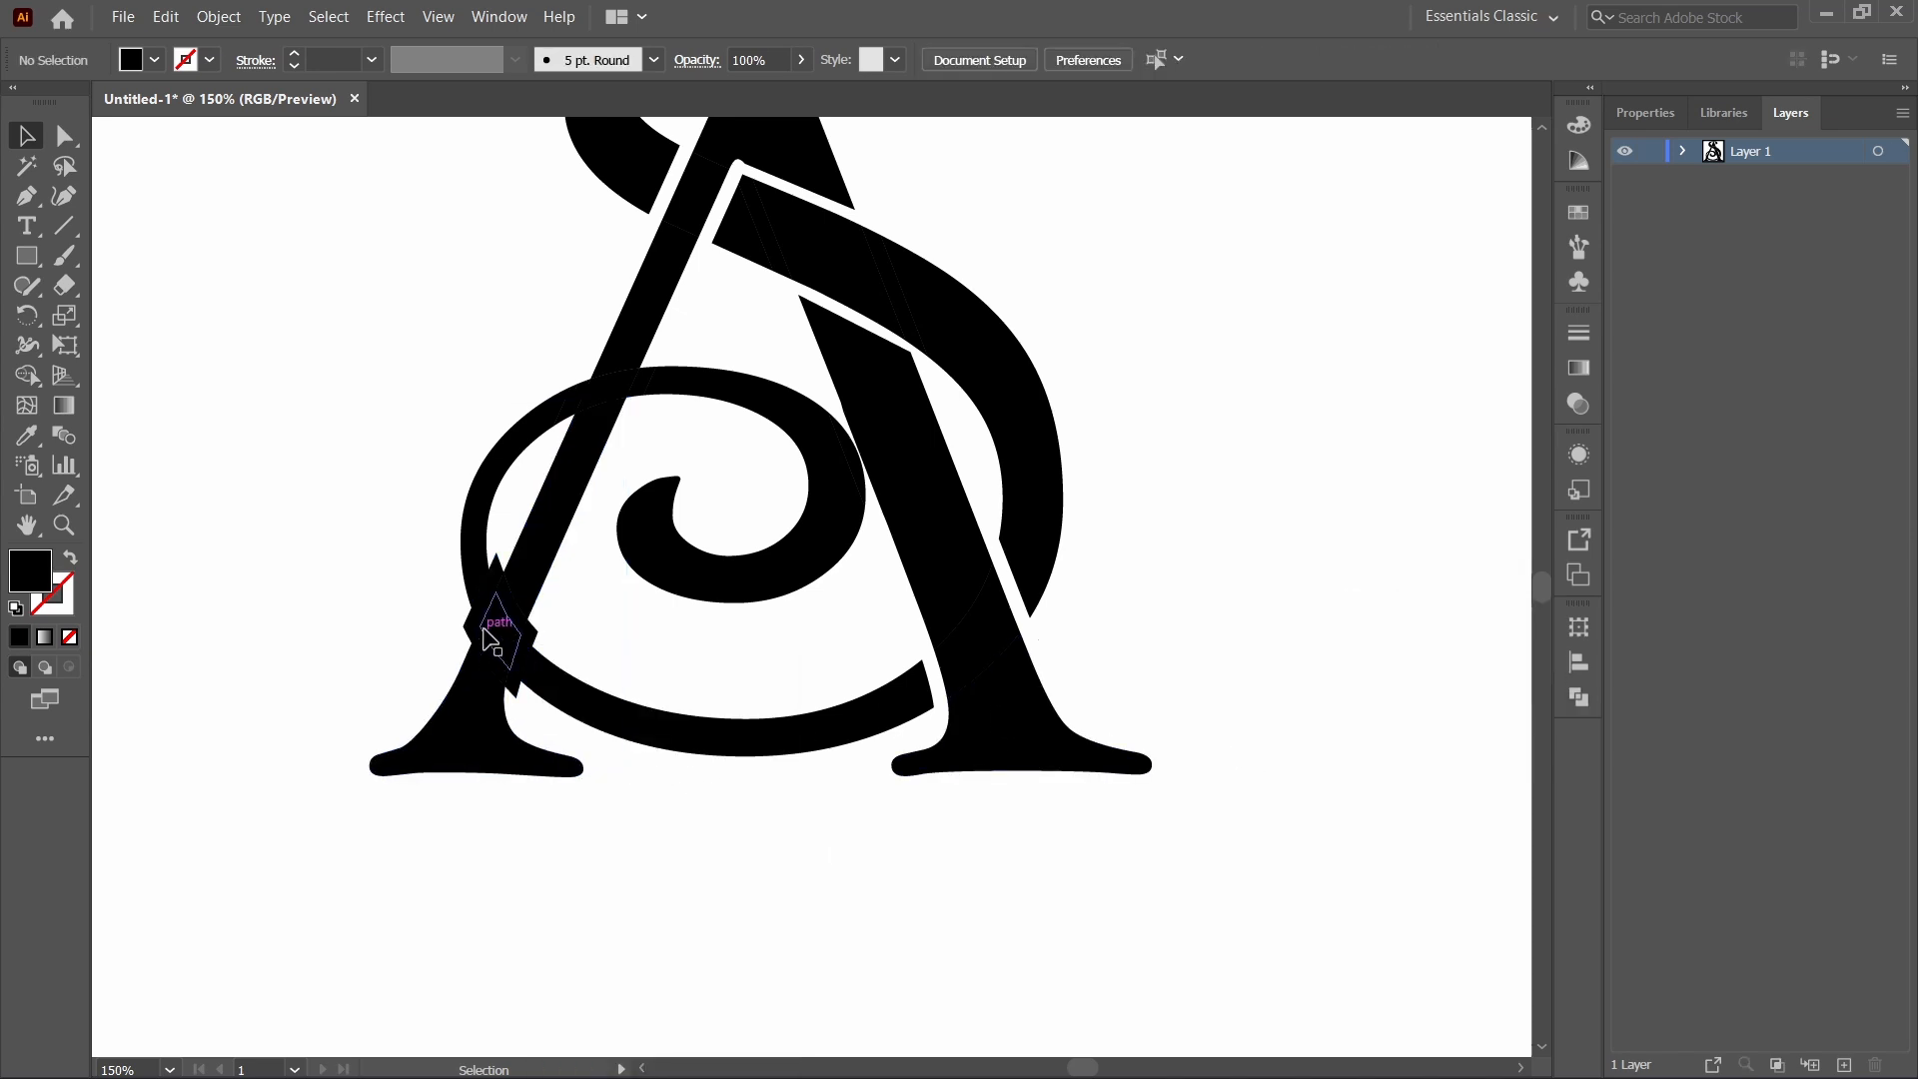
Delete the leftover offset pieces on both sides of the S where it crosses the A's left stem above the foot.
click(467, 626)
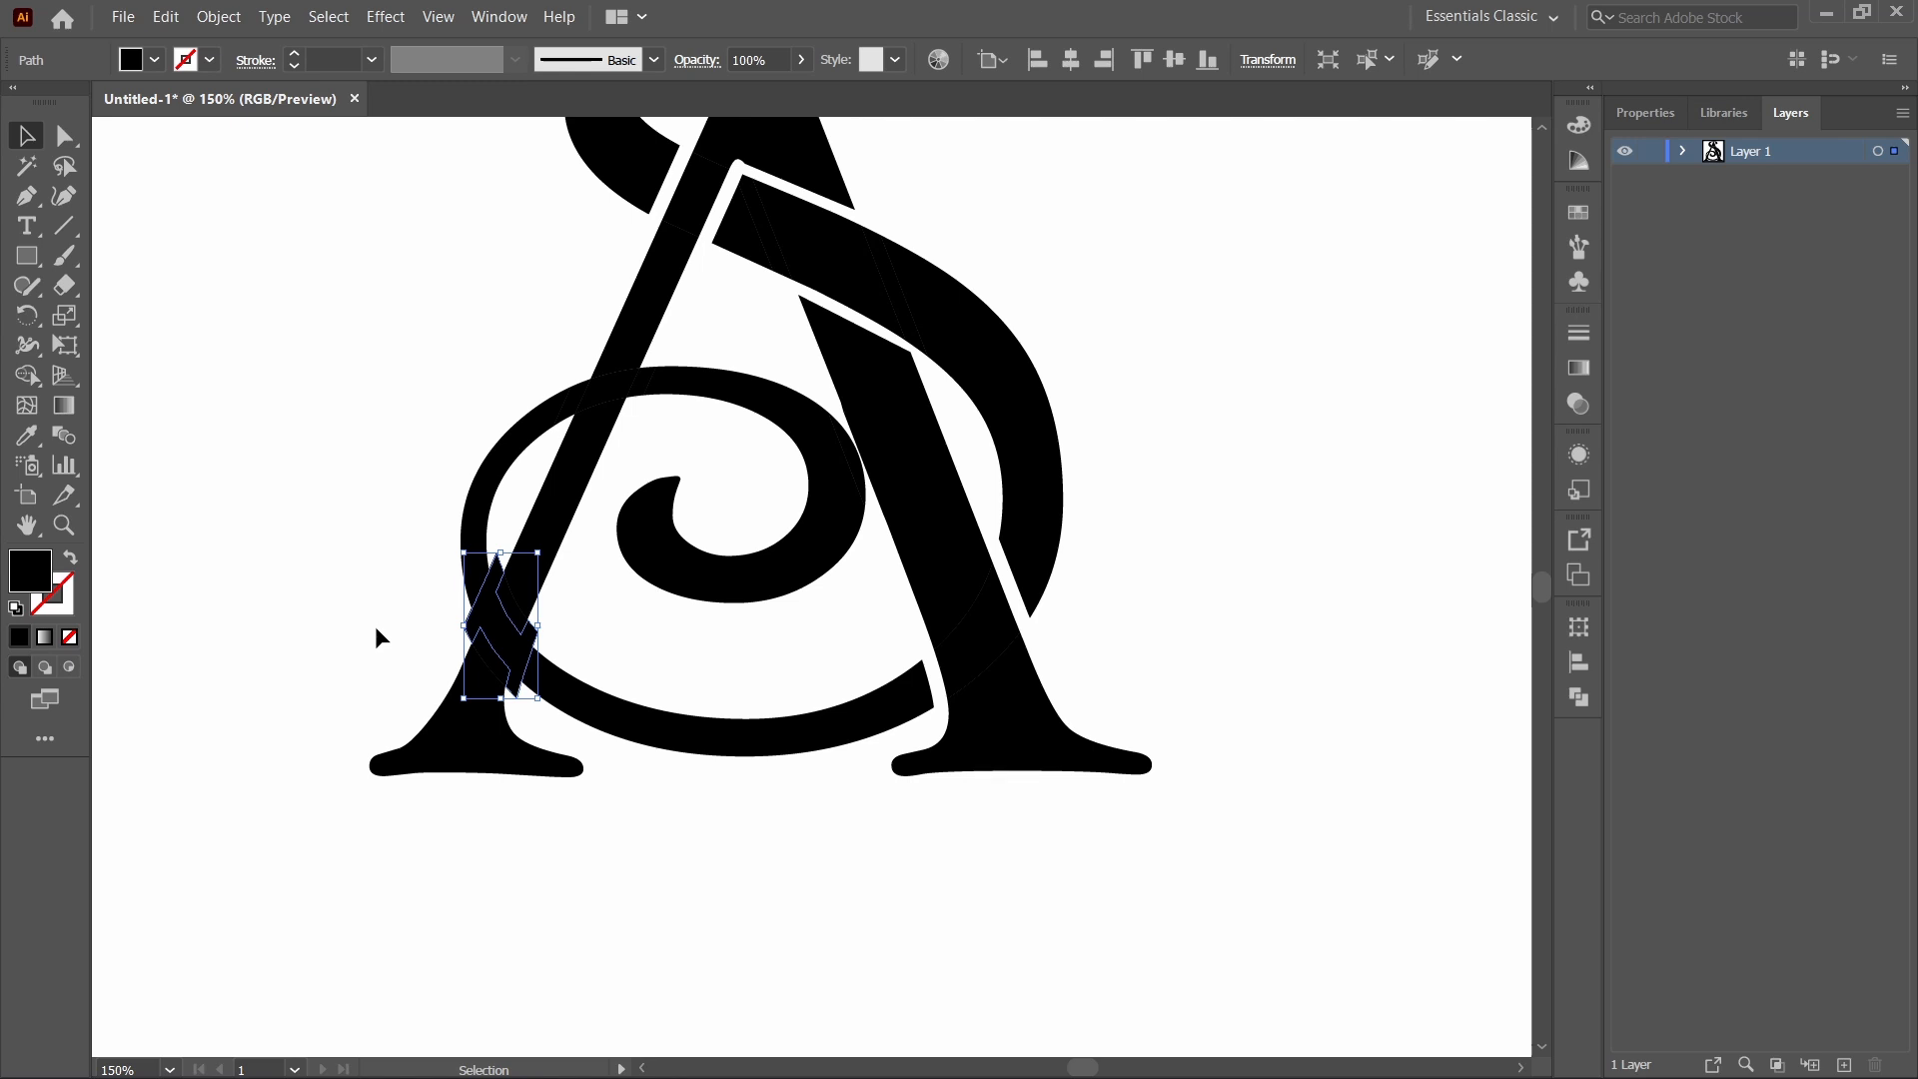
click(362, 650)
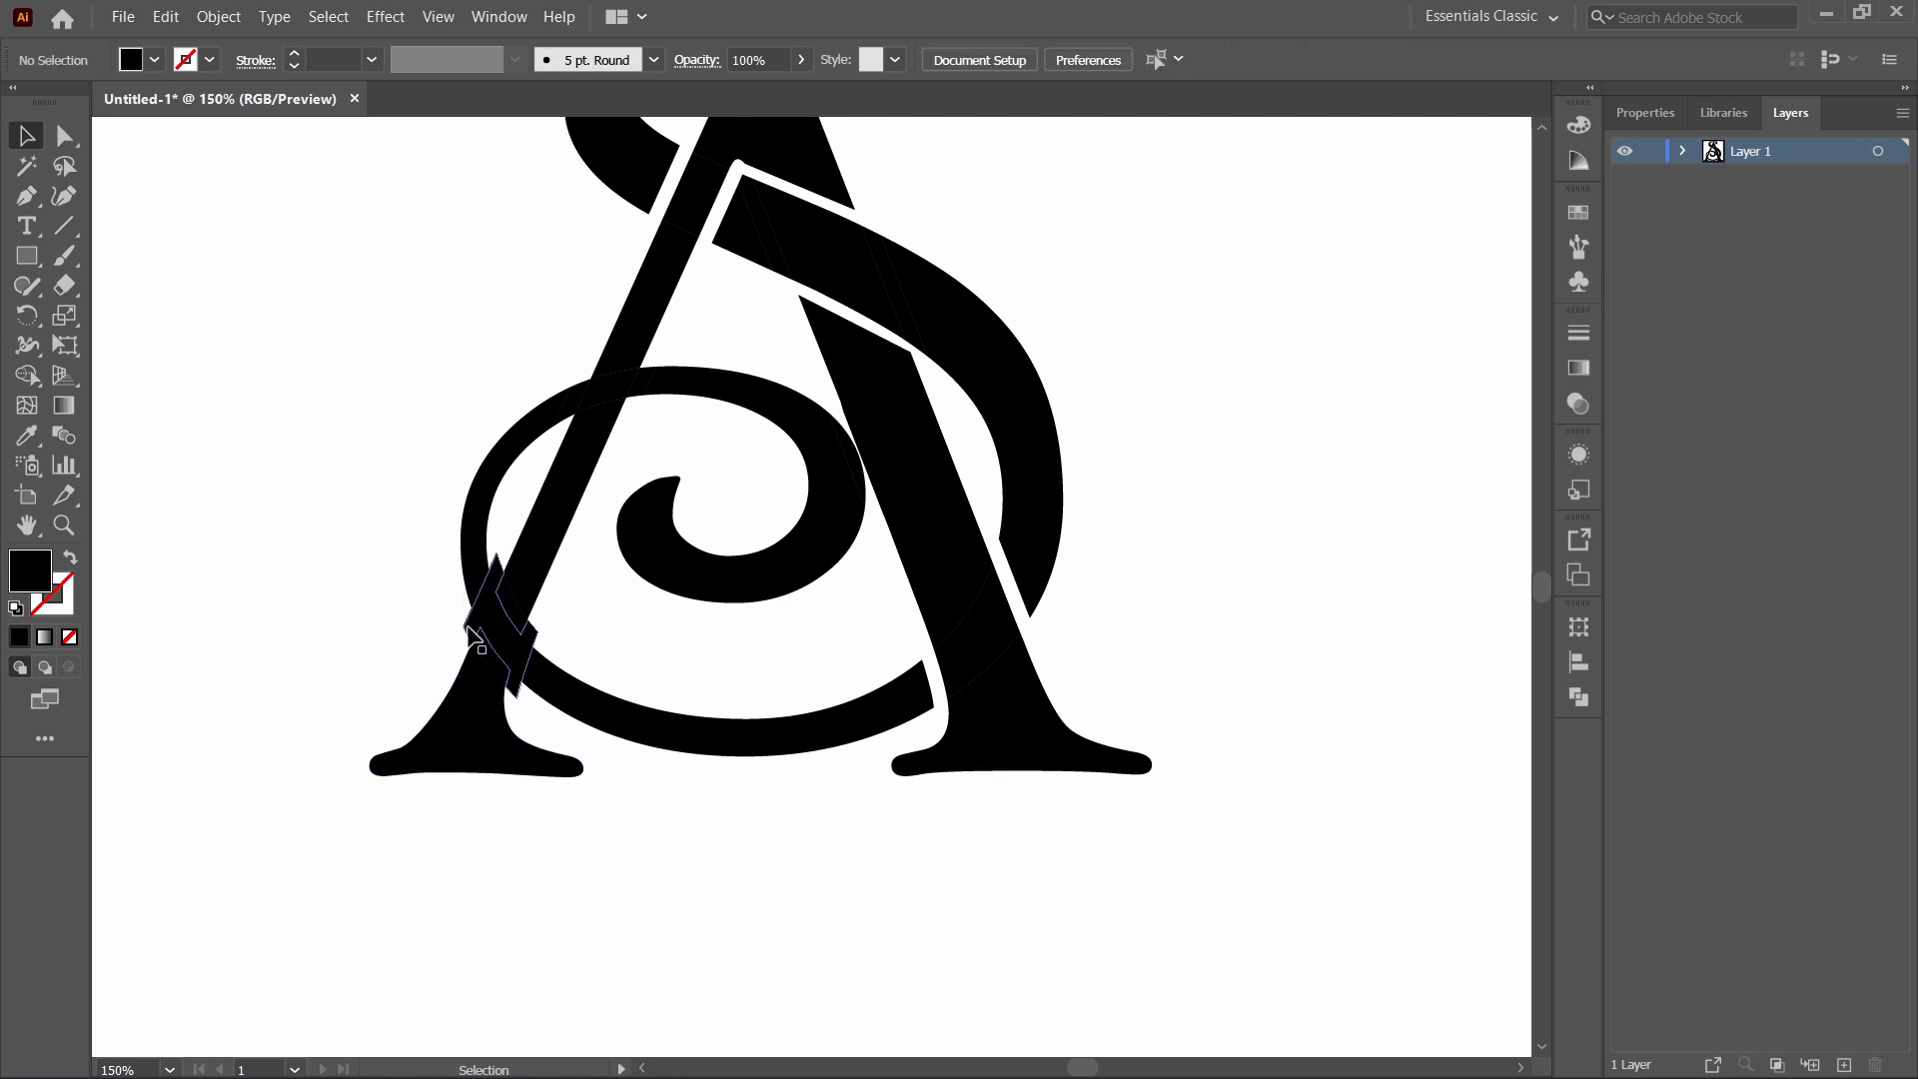
key(Delete)
click(484, 649)
key(Delete)
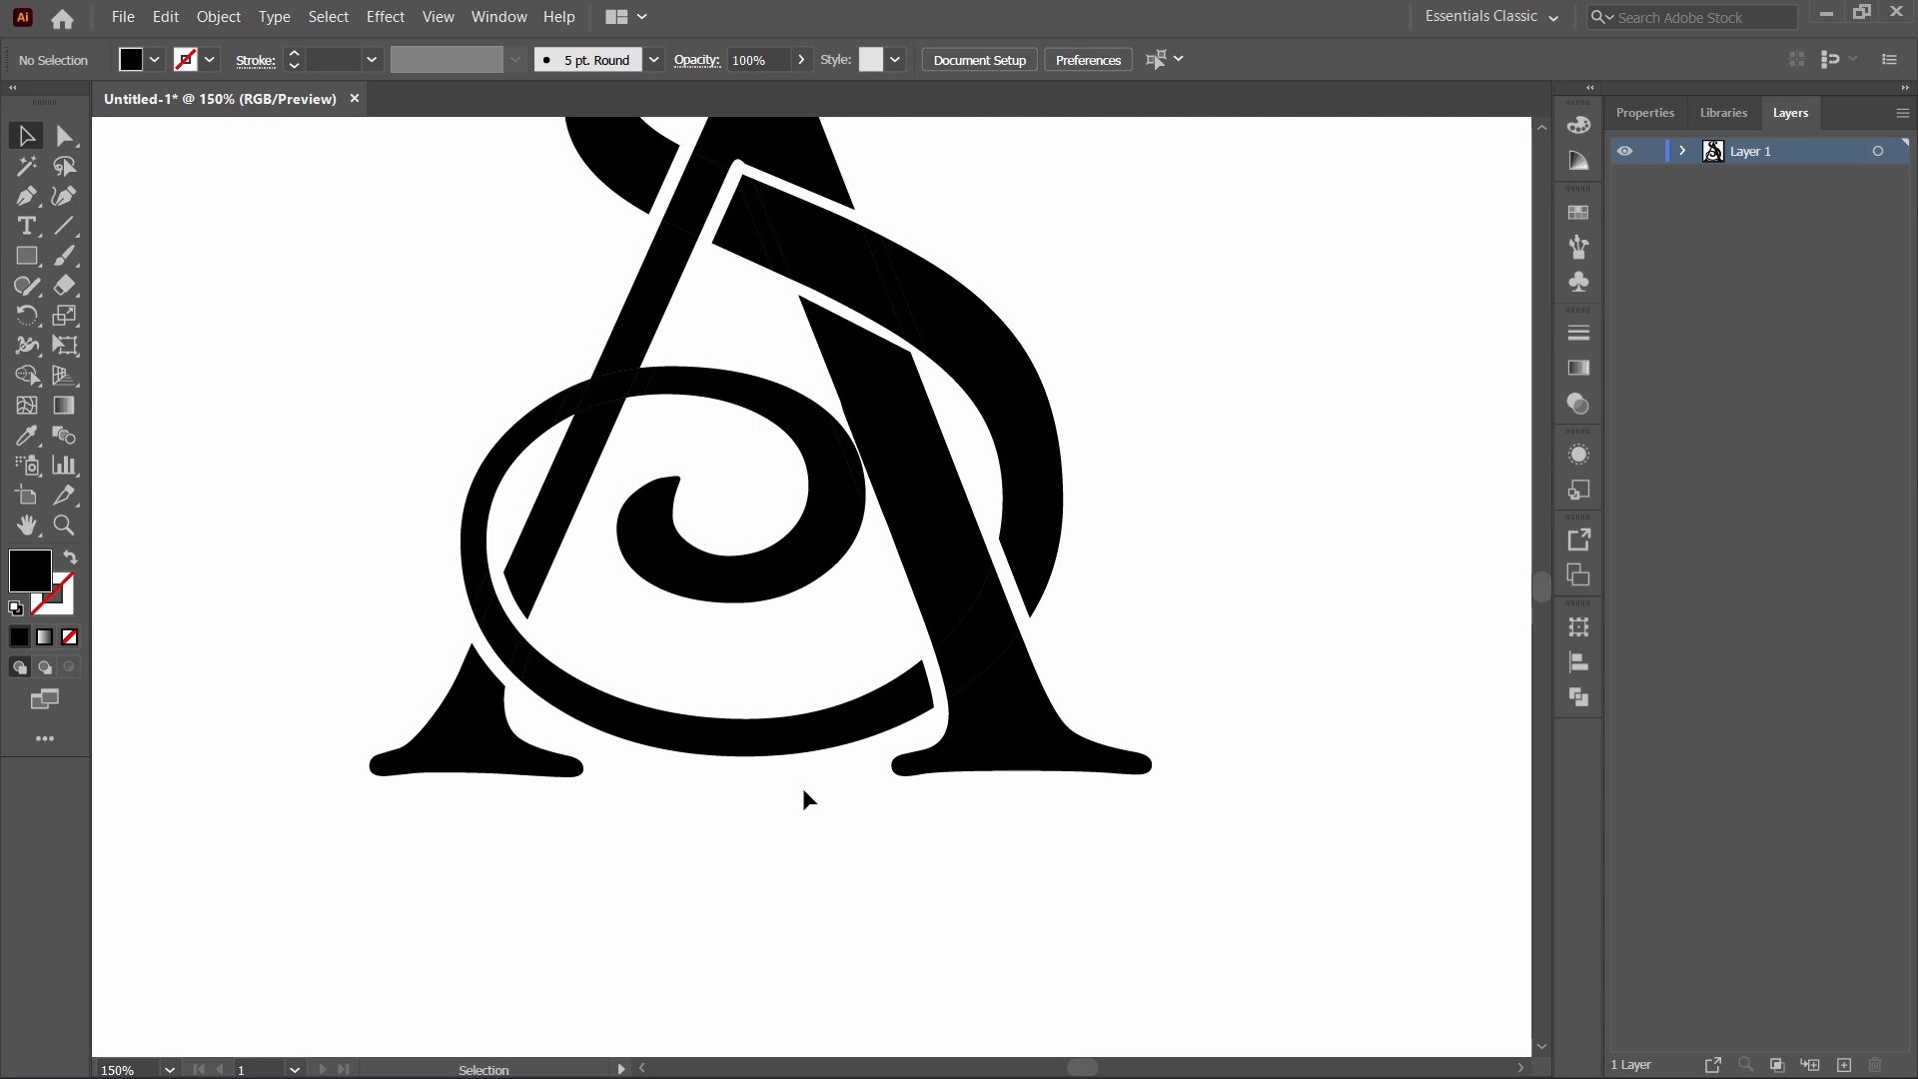
Delete the short S pieces on either side of the A's left stem where the lower curl's upper edge crosses it.
key(ctrl+minus)
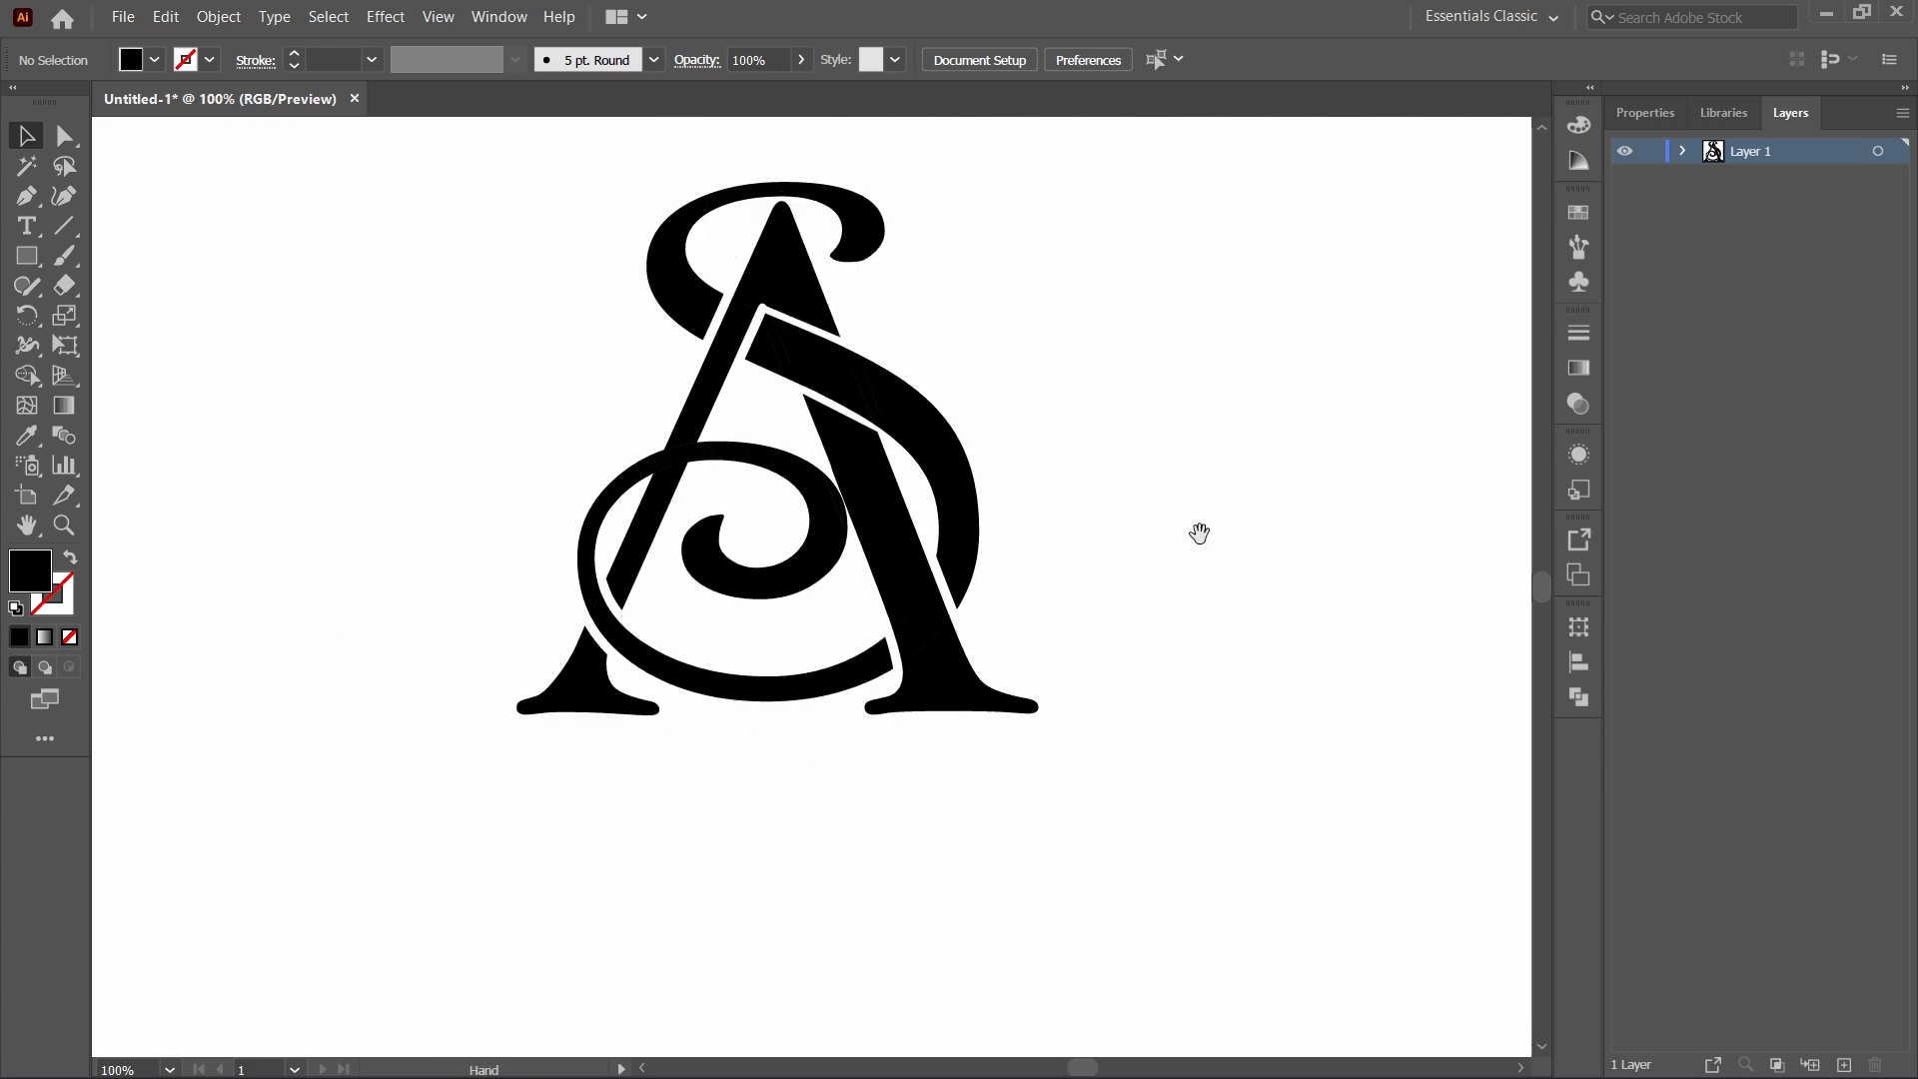
drag(1198, 534, 1179, 696)
click(629, 630)
key(Delete)
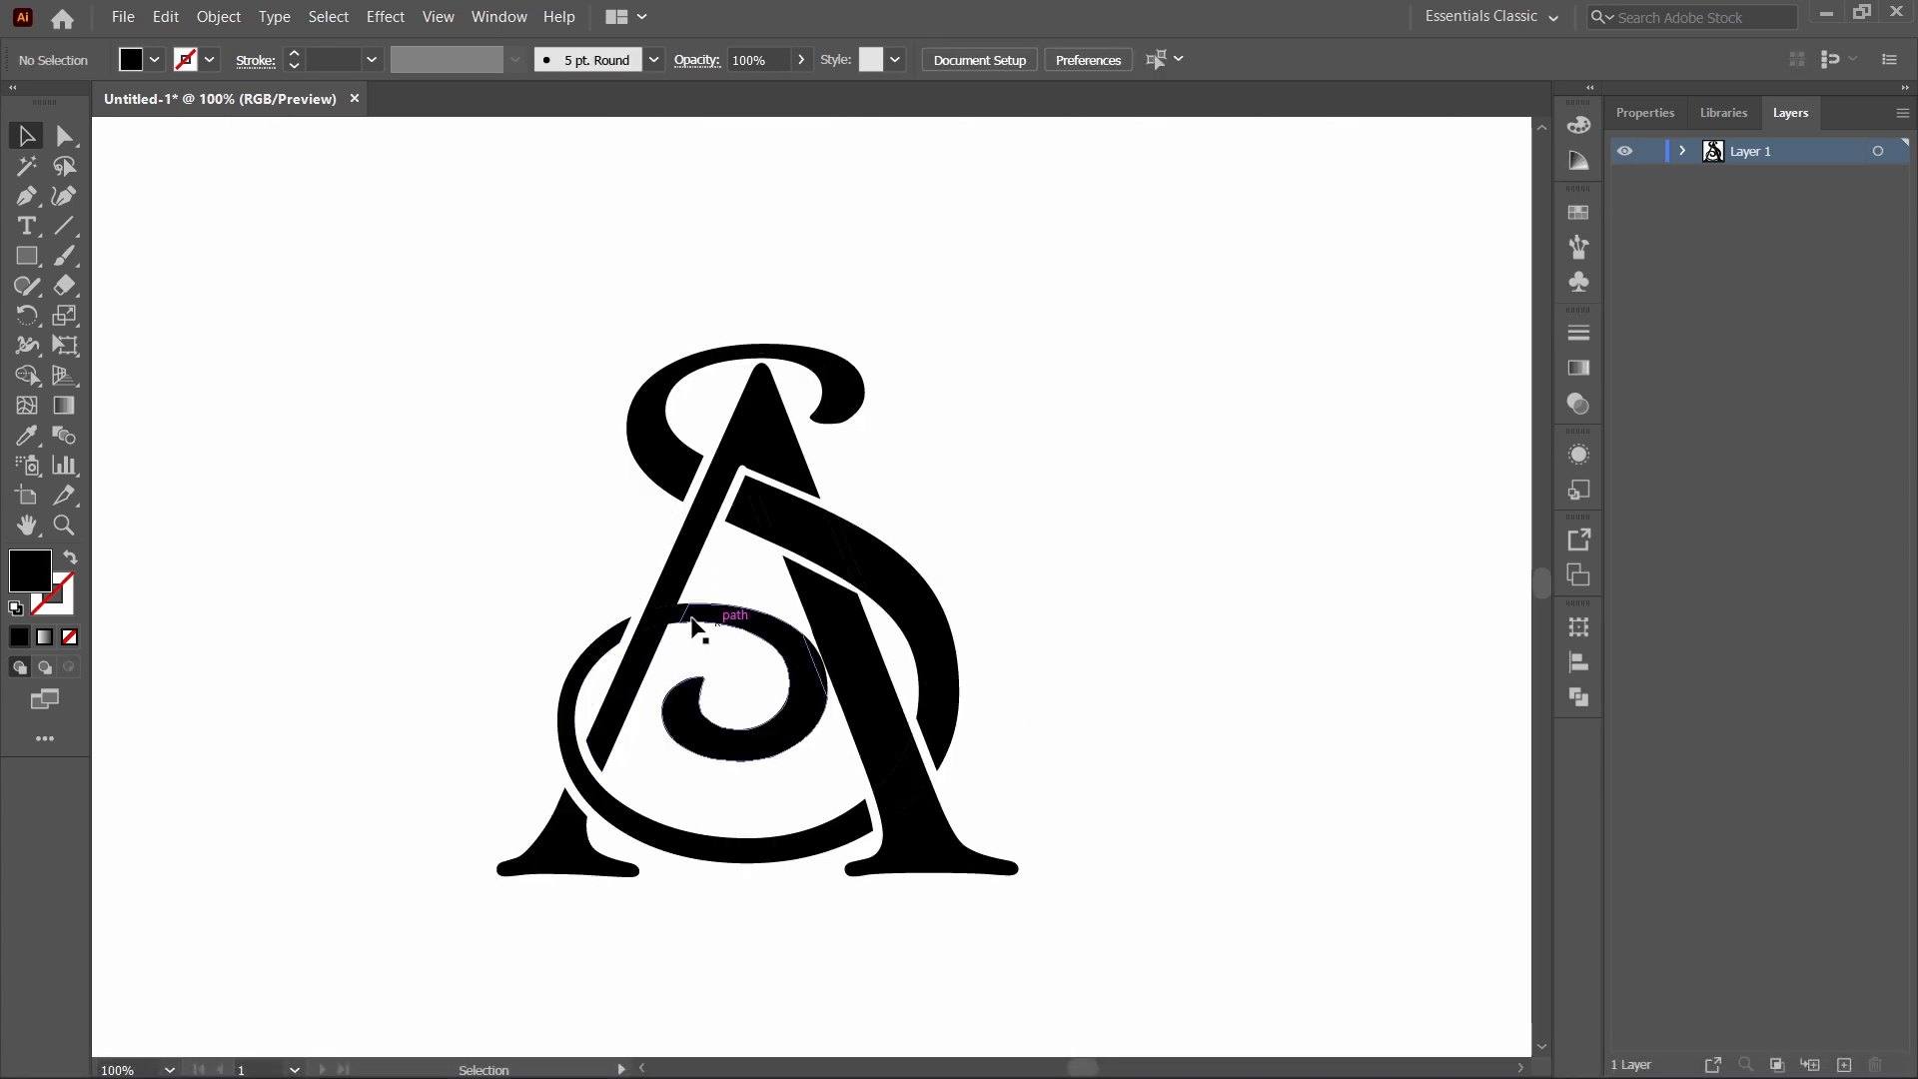
click(667, 621)
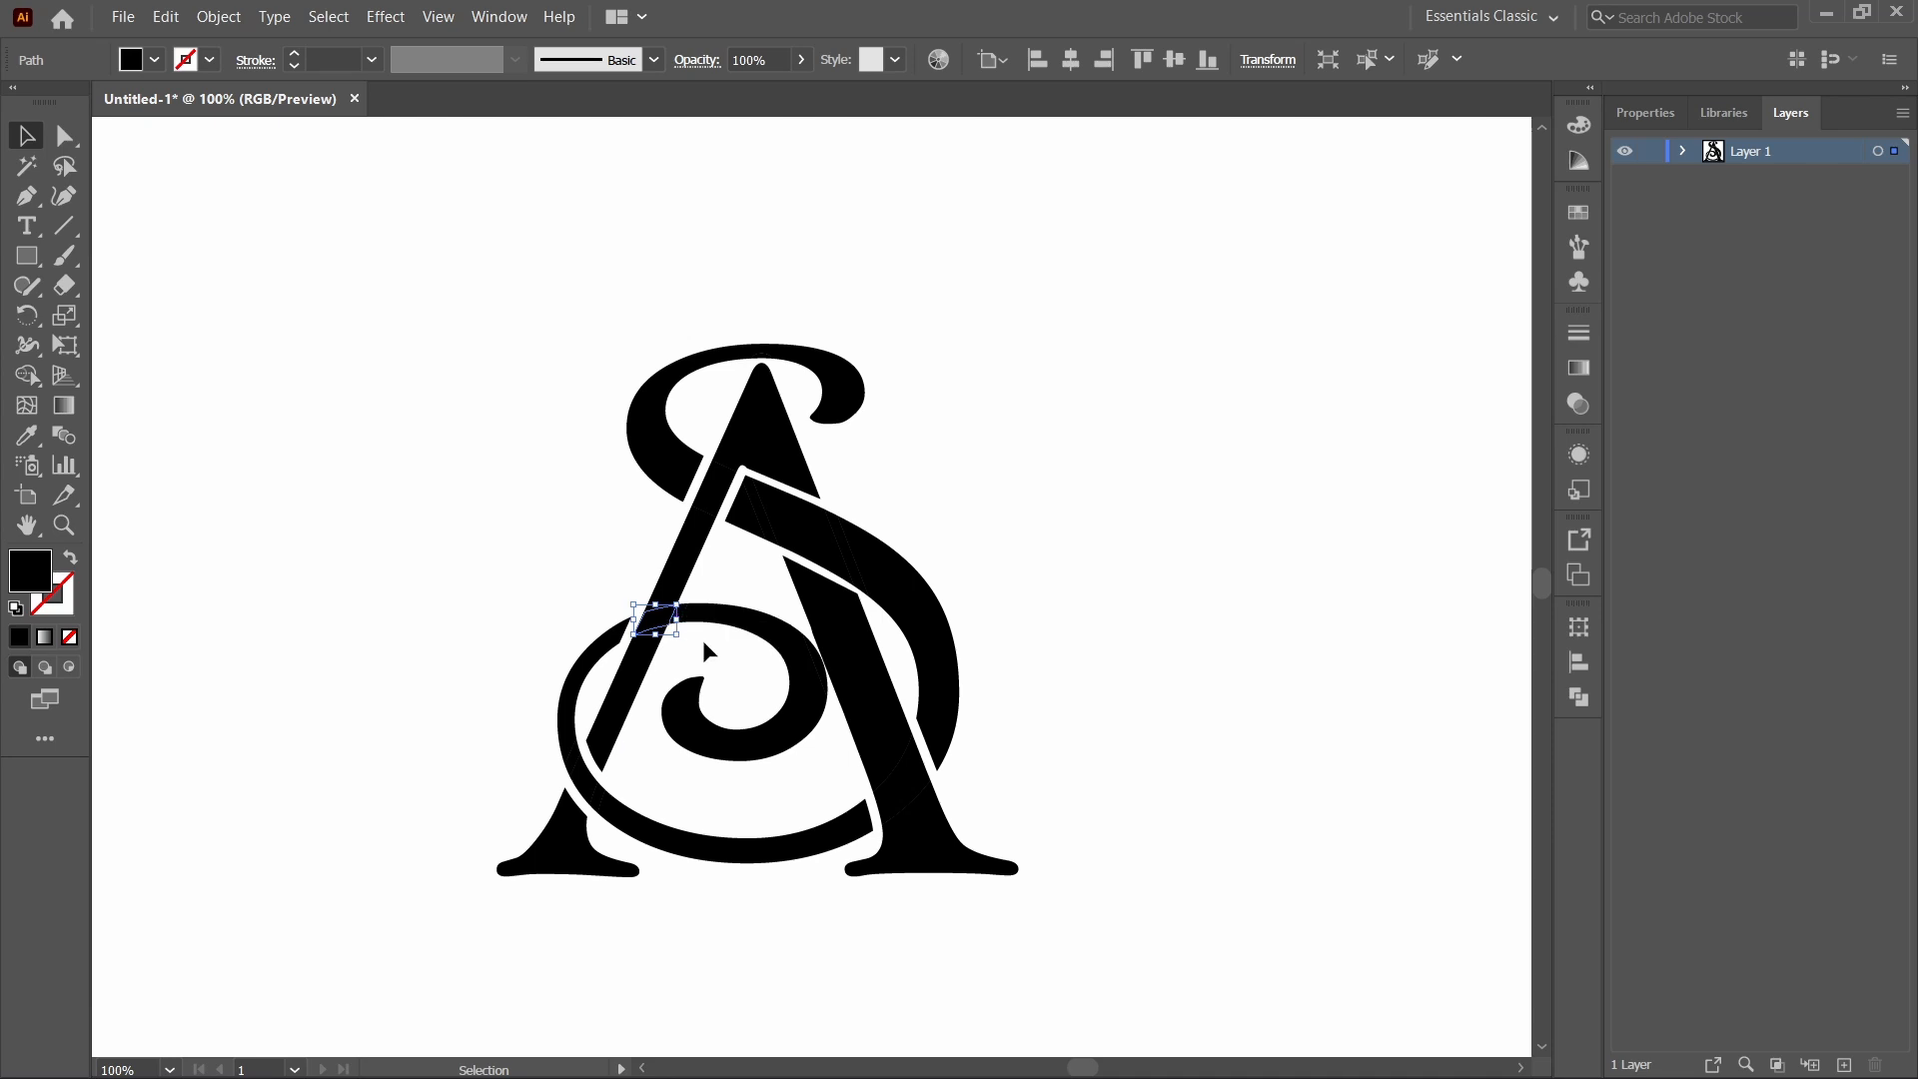
key(Delete)
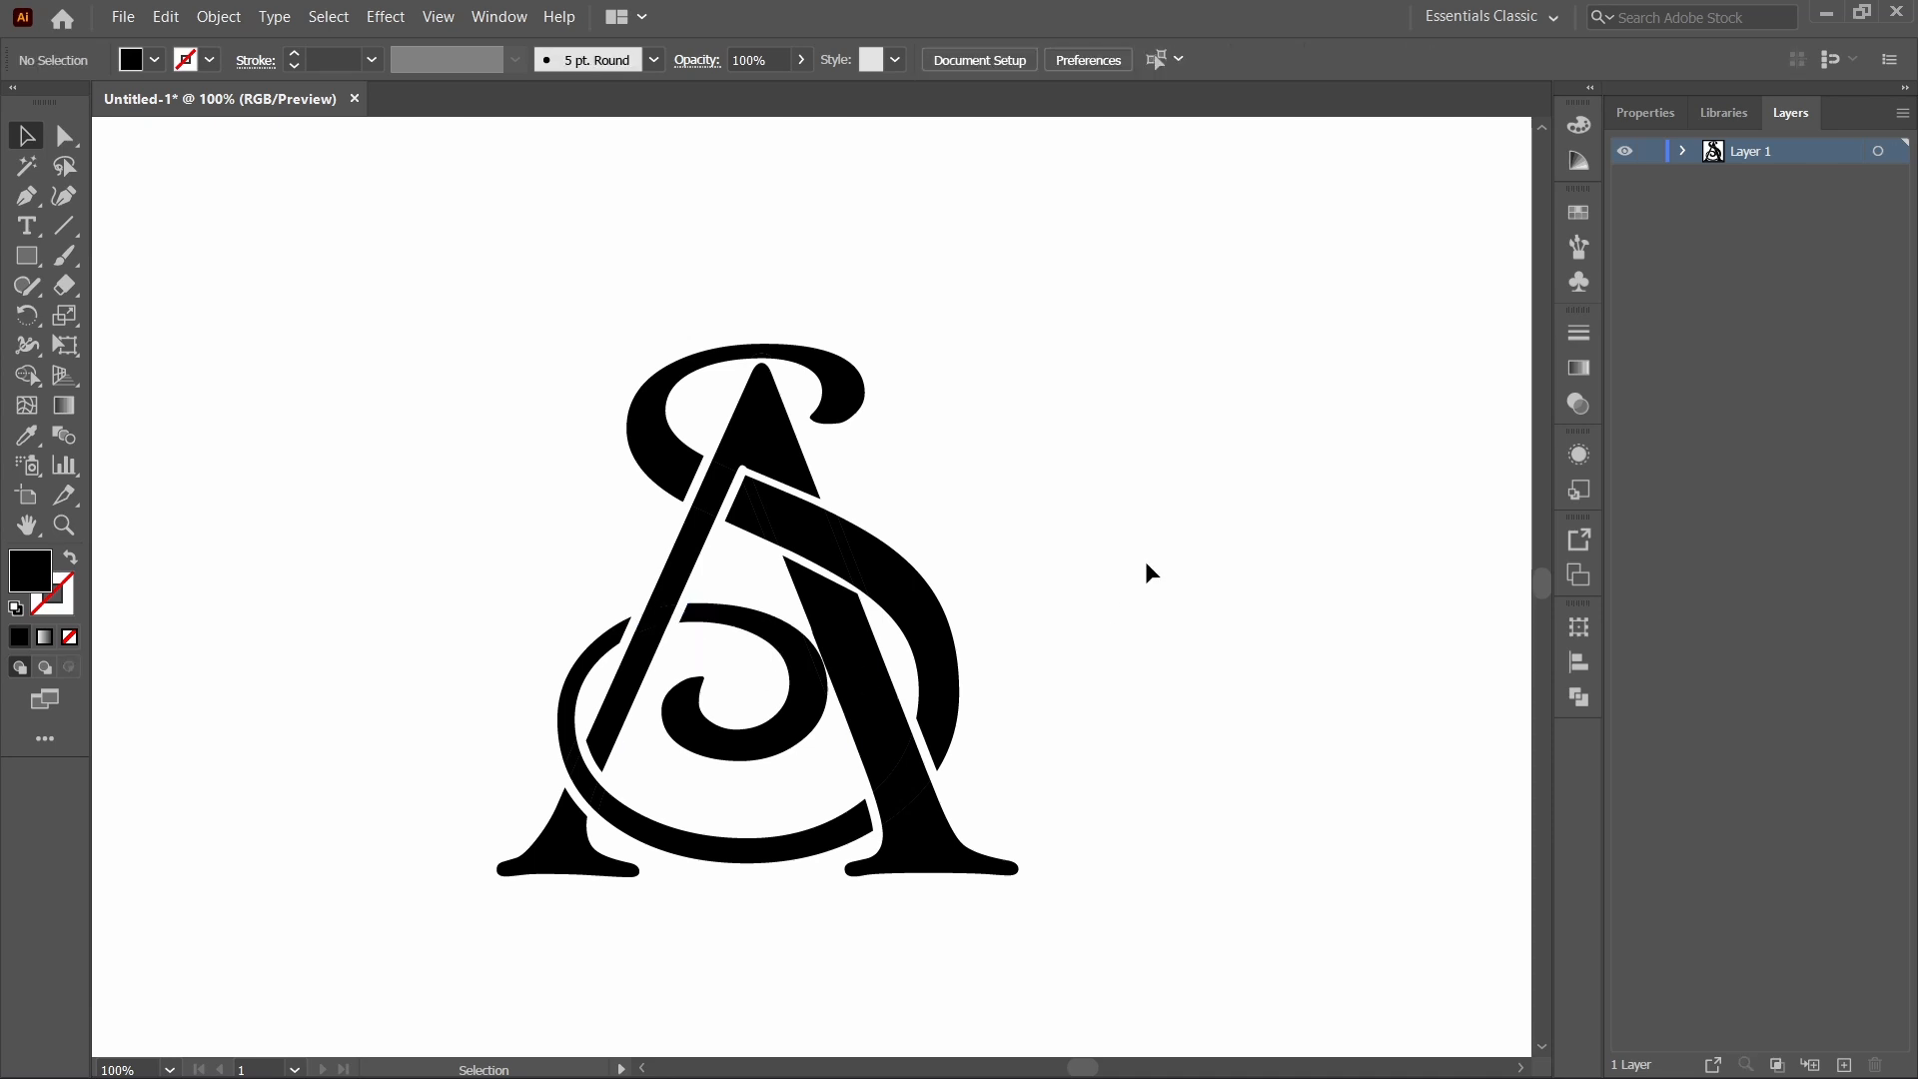
Select the whole monogram and use Shape Builder with a red fill to merge and colour the S's top curve and diagonal.
drag(315, 210, 1067, 897)
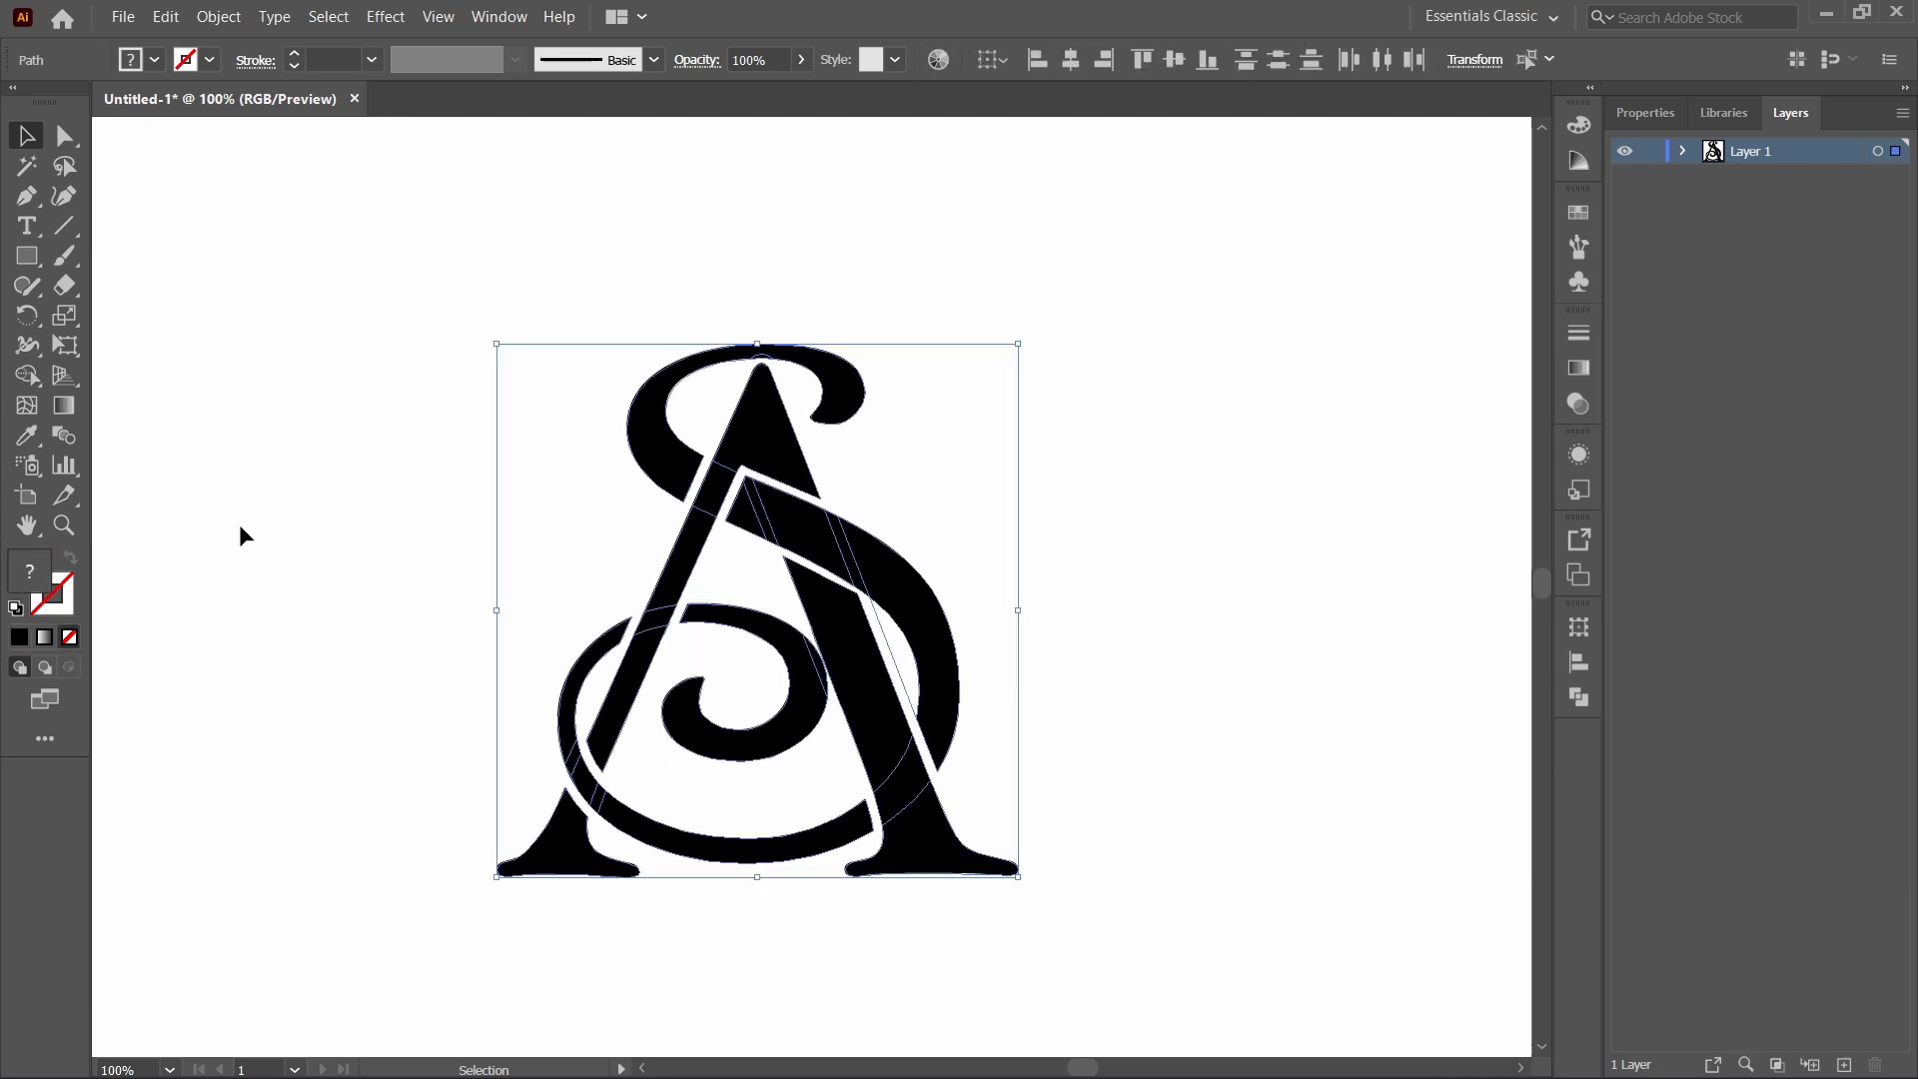
drag(332, 228, 1109, 999)
click(27, 374)
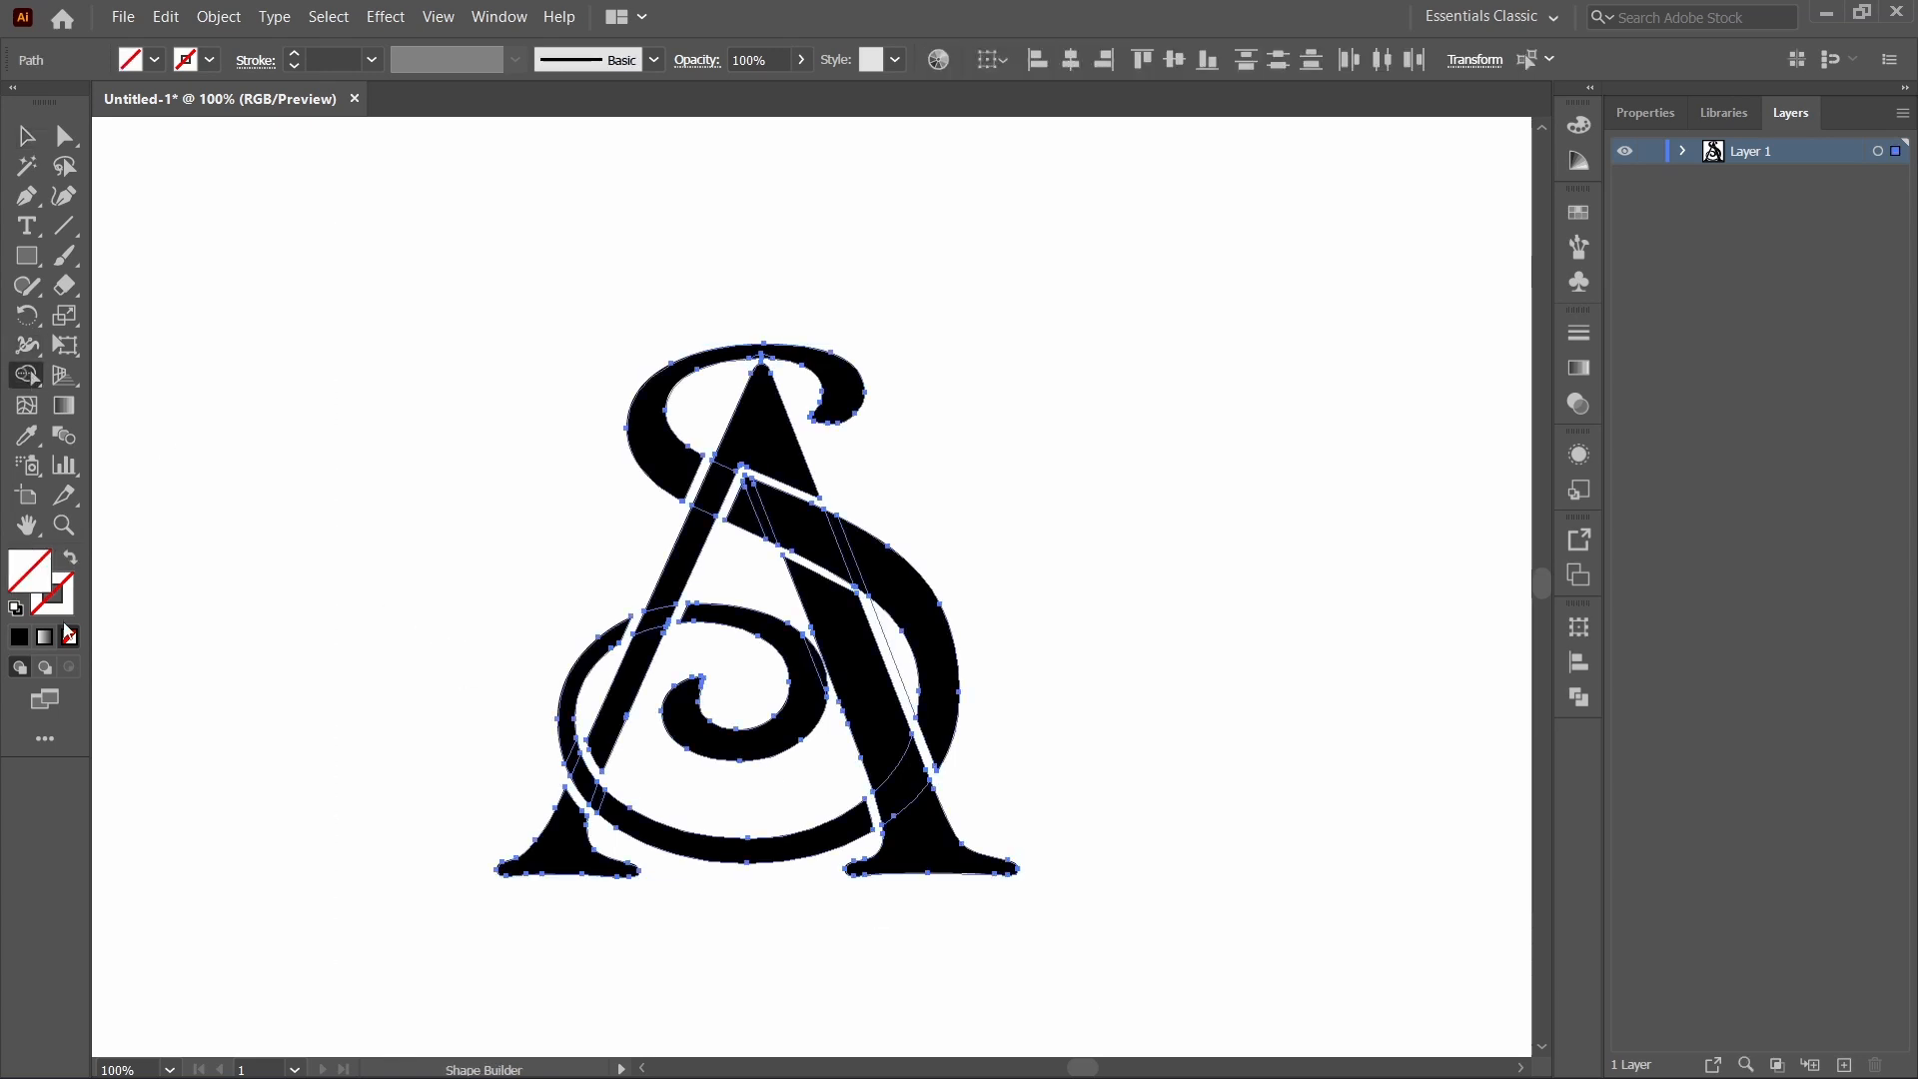
click(128, 63)
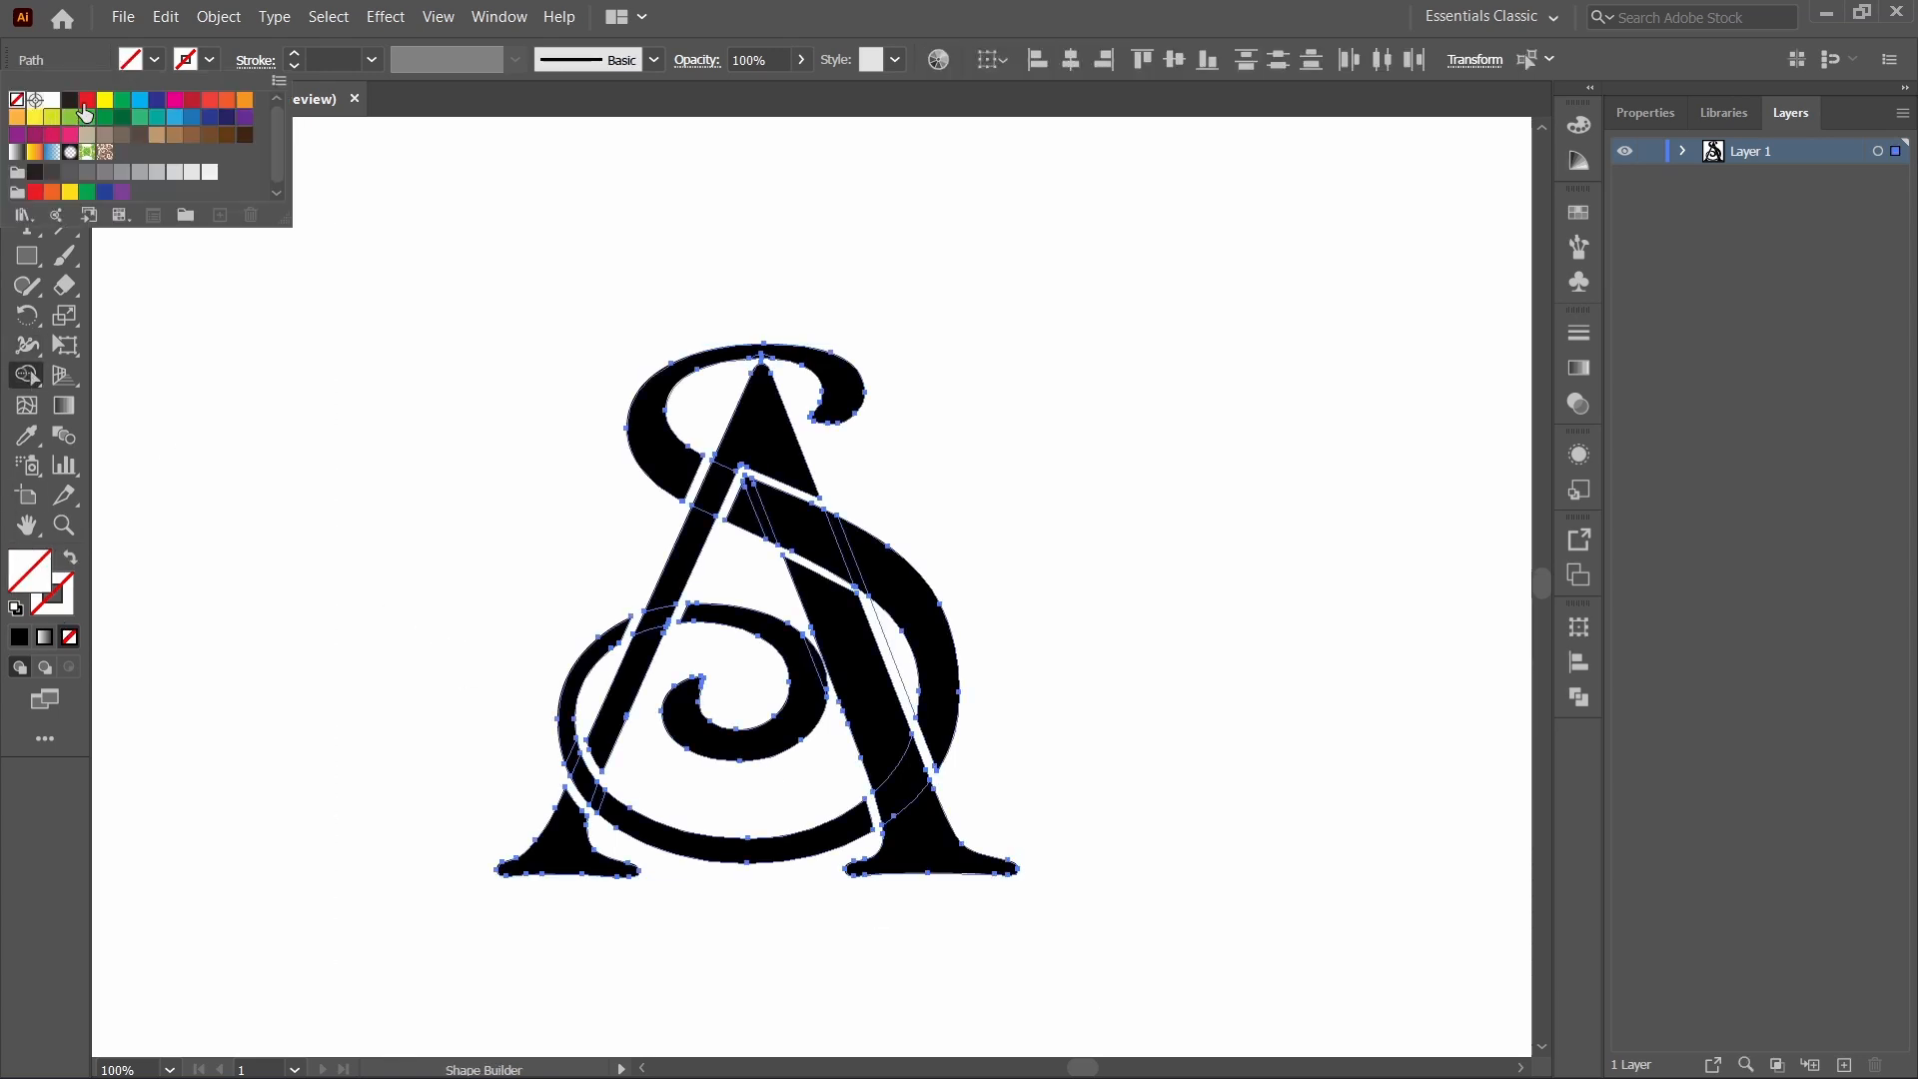
click(85, 103)
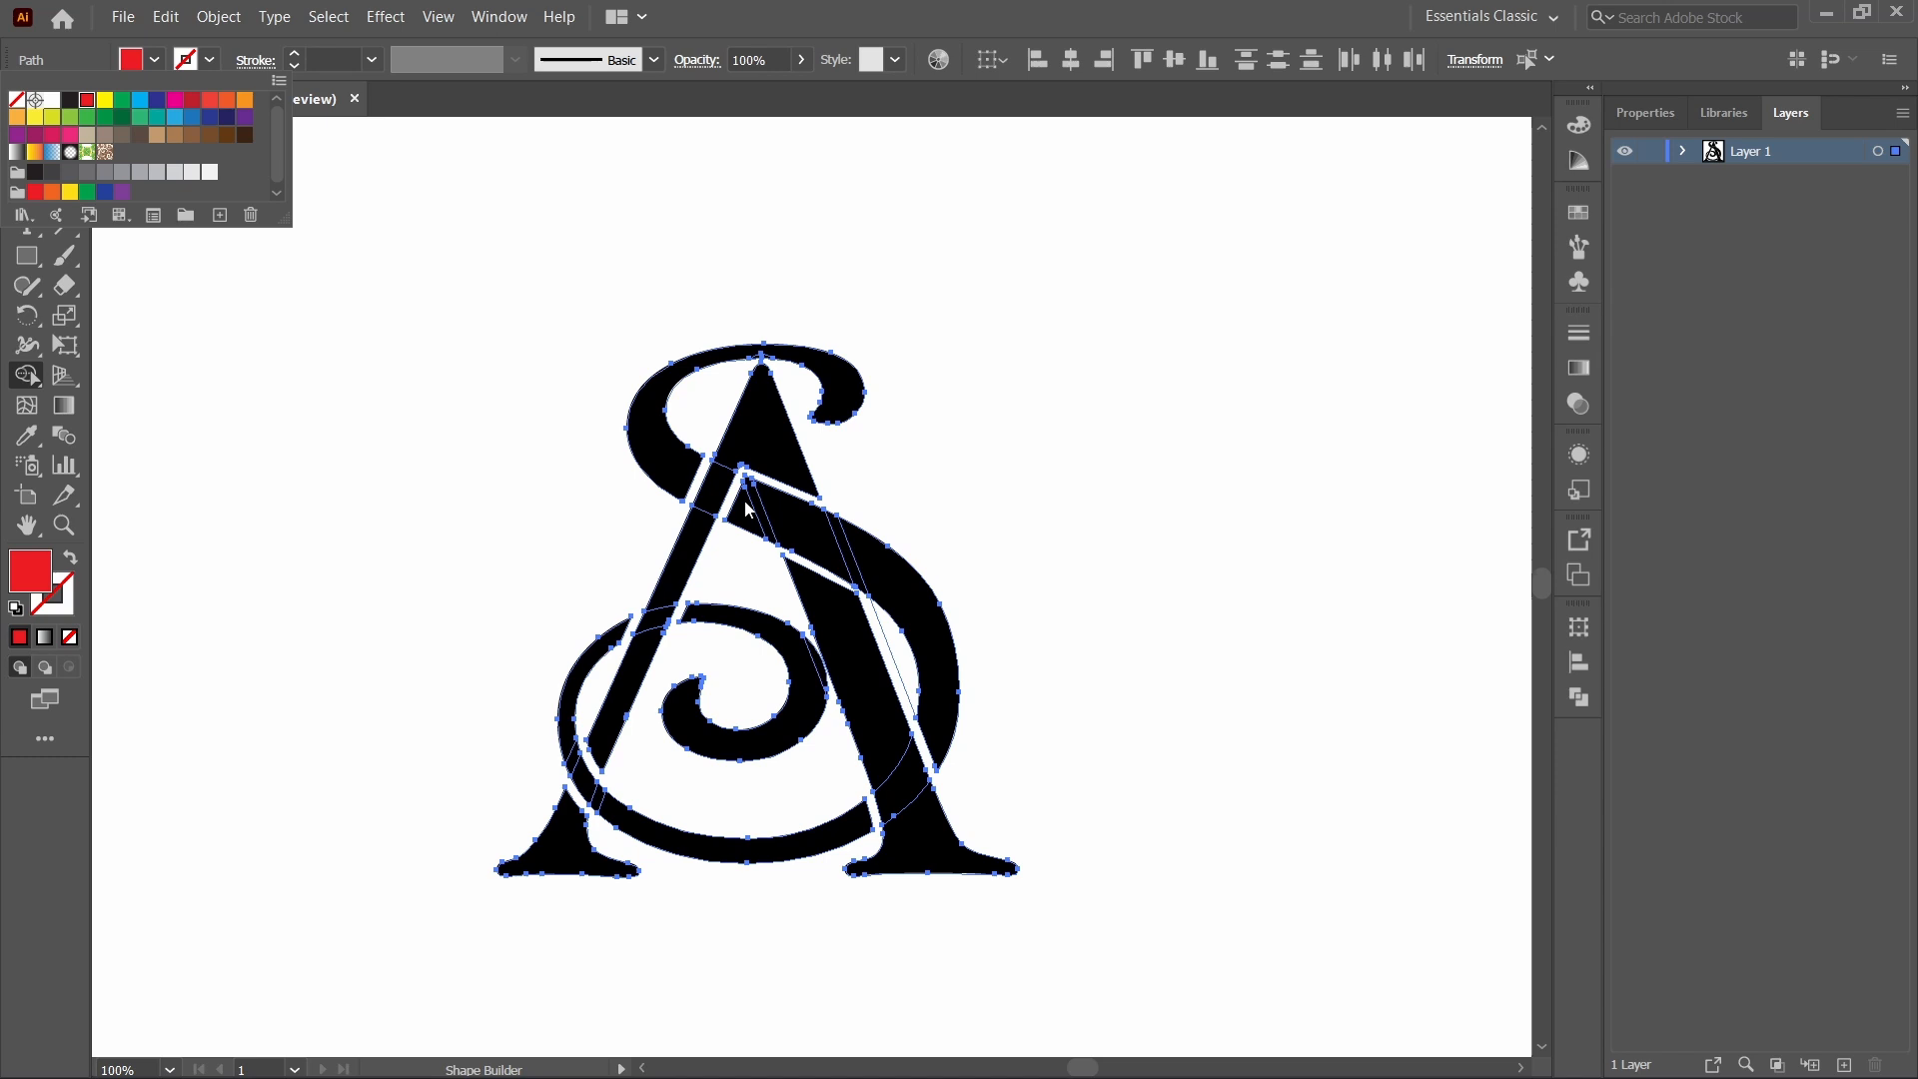
click(656, 441)
mouse_move(812, 532)
mouse_down()
mouse_move(912, 629)
mouse_move(925, 778)
mouse_up()
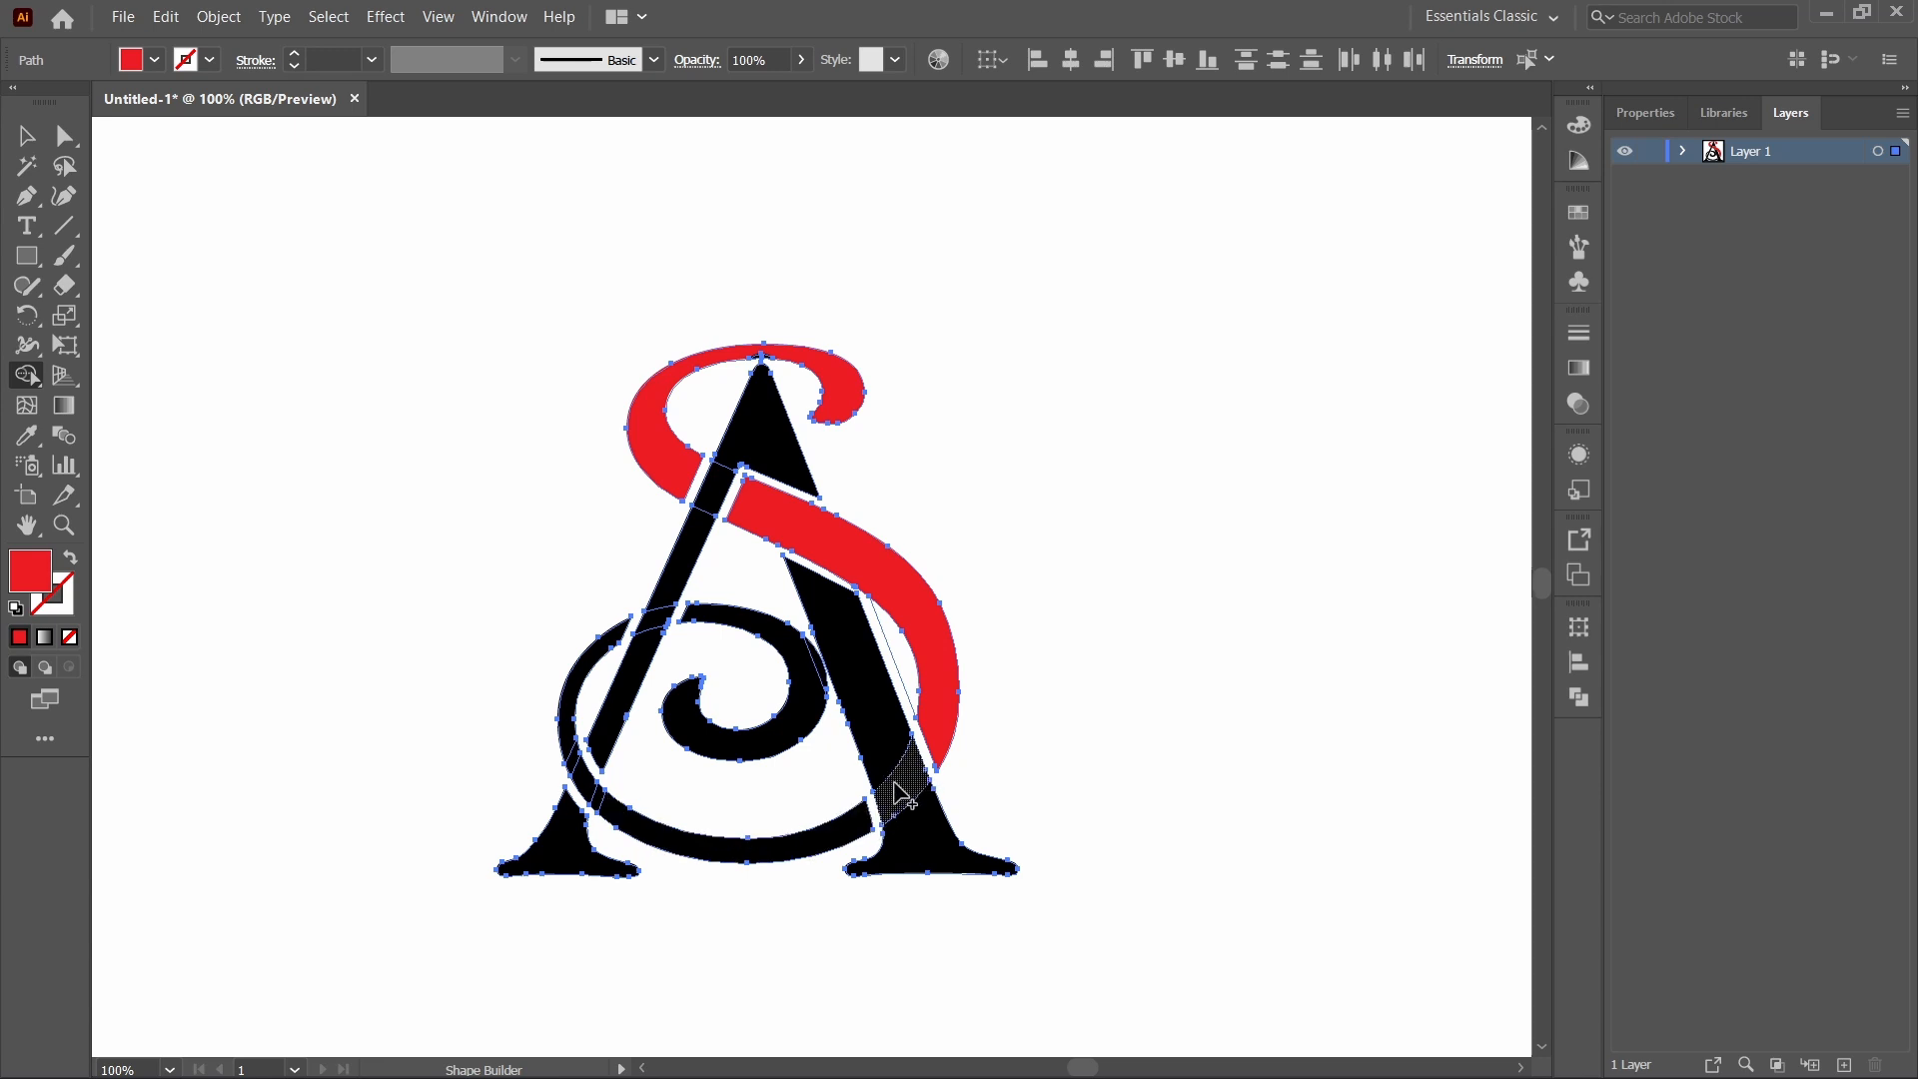
Fill the S's bottom curve, left curve and inner spiral red with Shape Builder, and deselect the artwork.
click(854, 828)
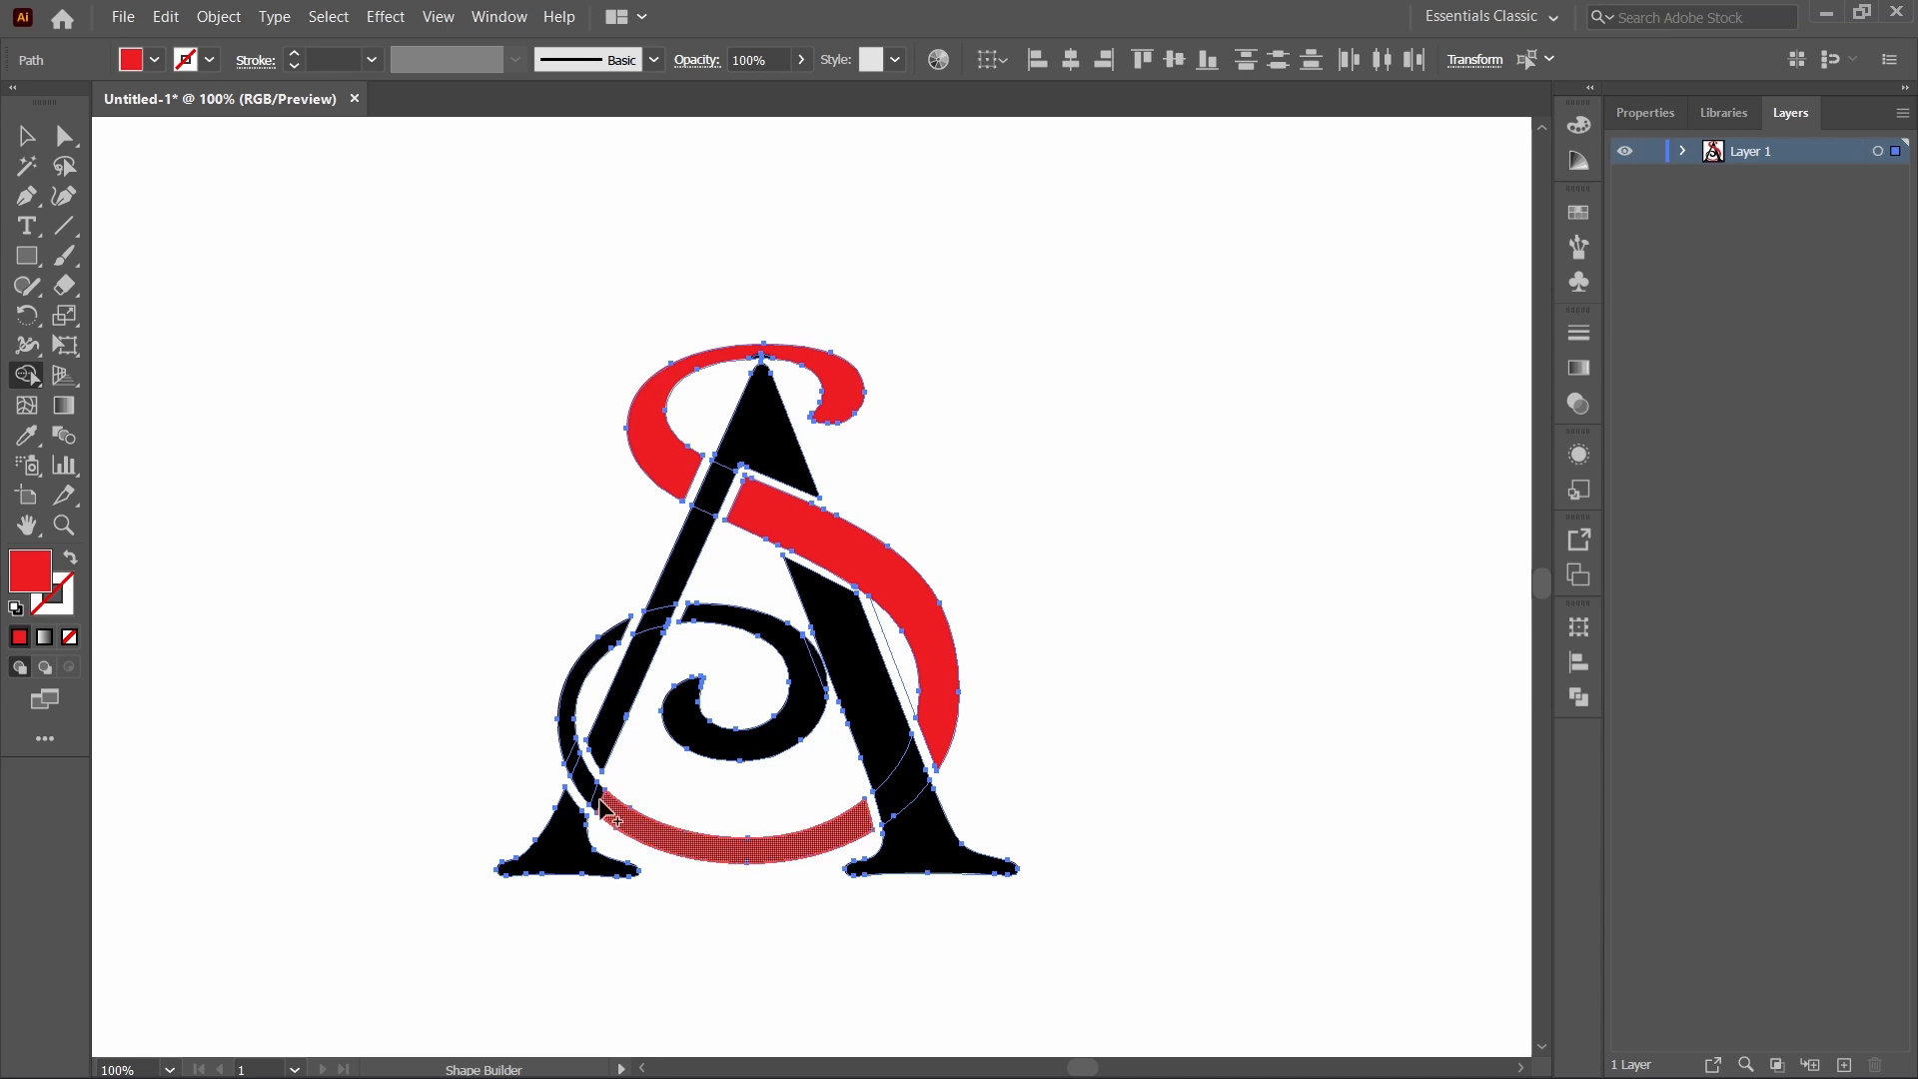
click(572, 734)
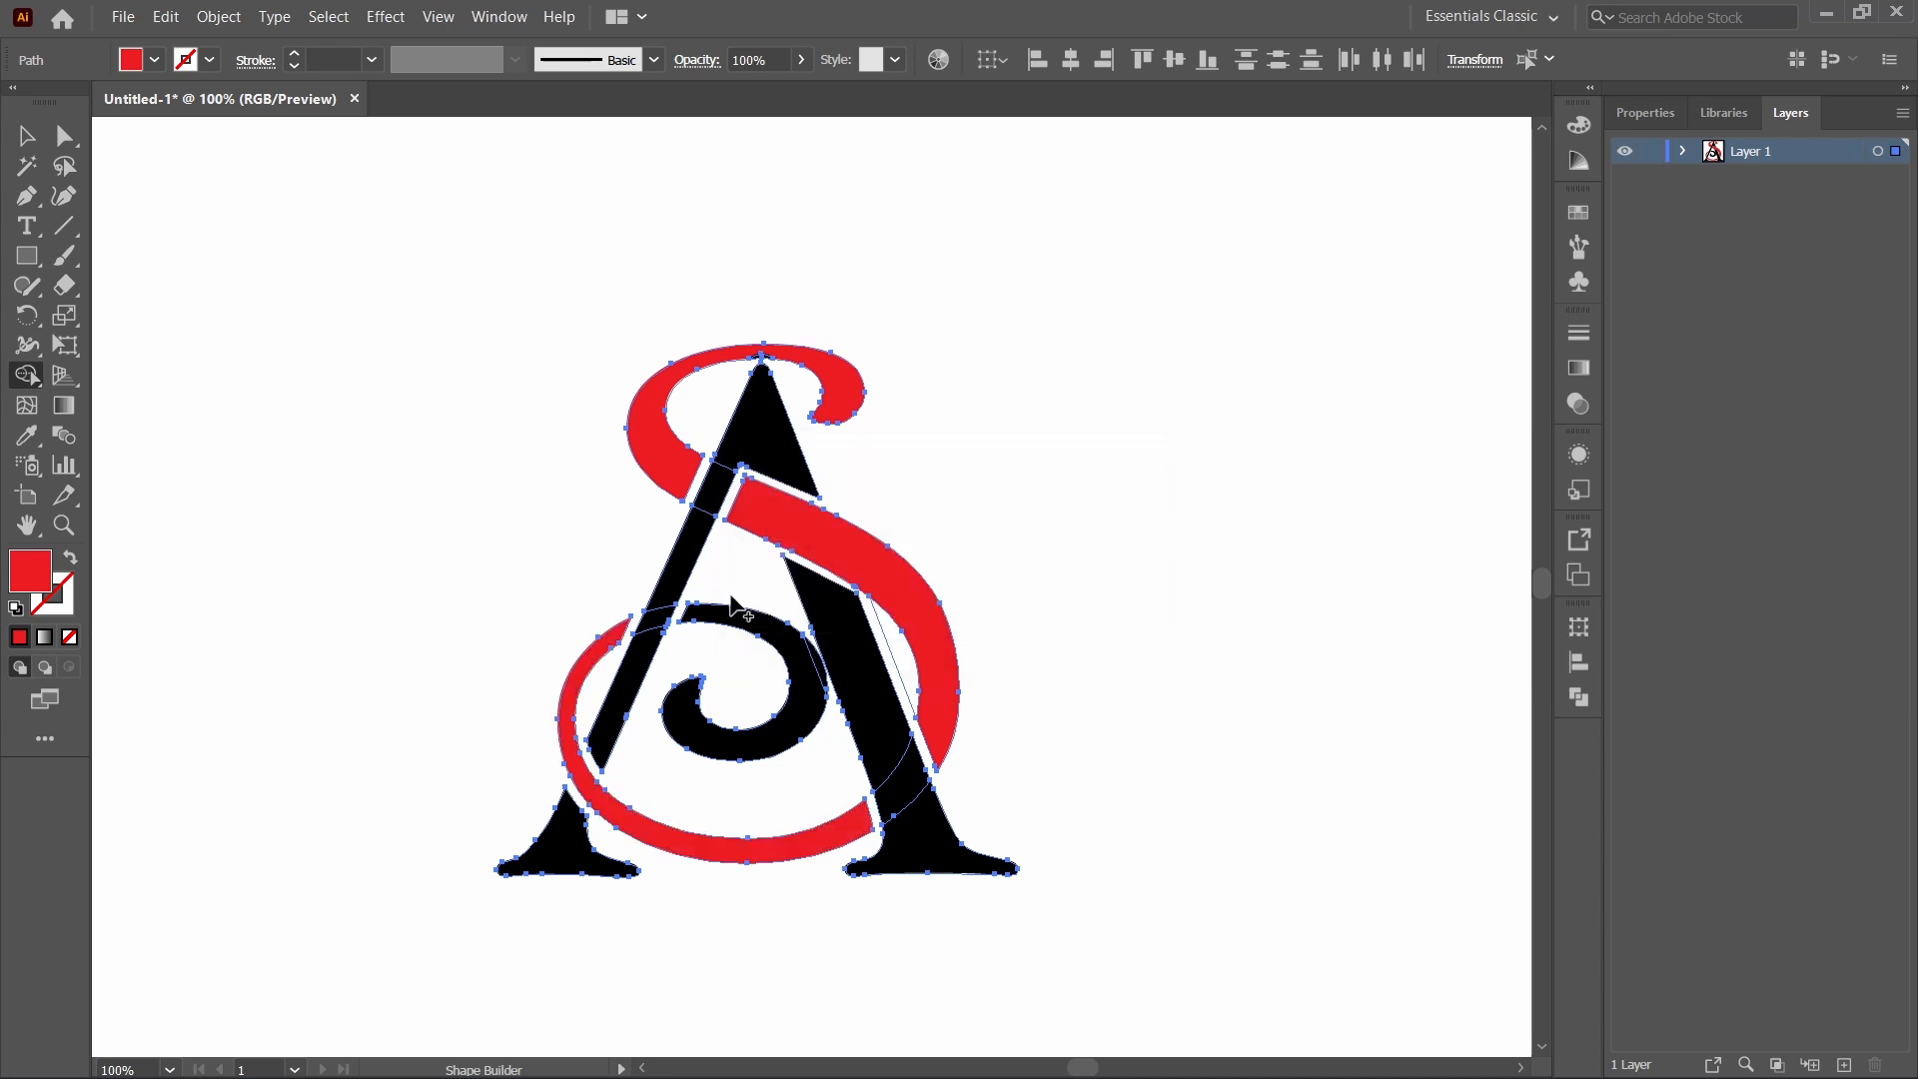
click(822, 674)
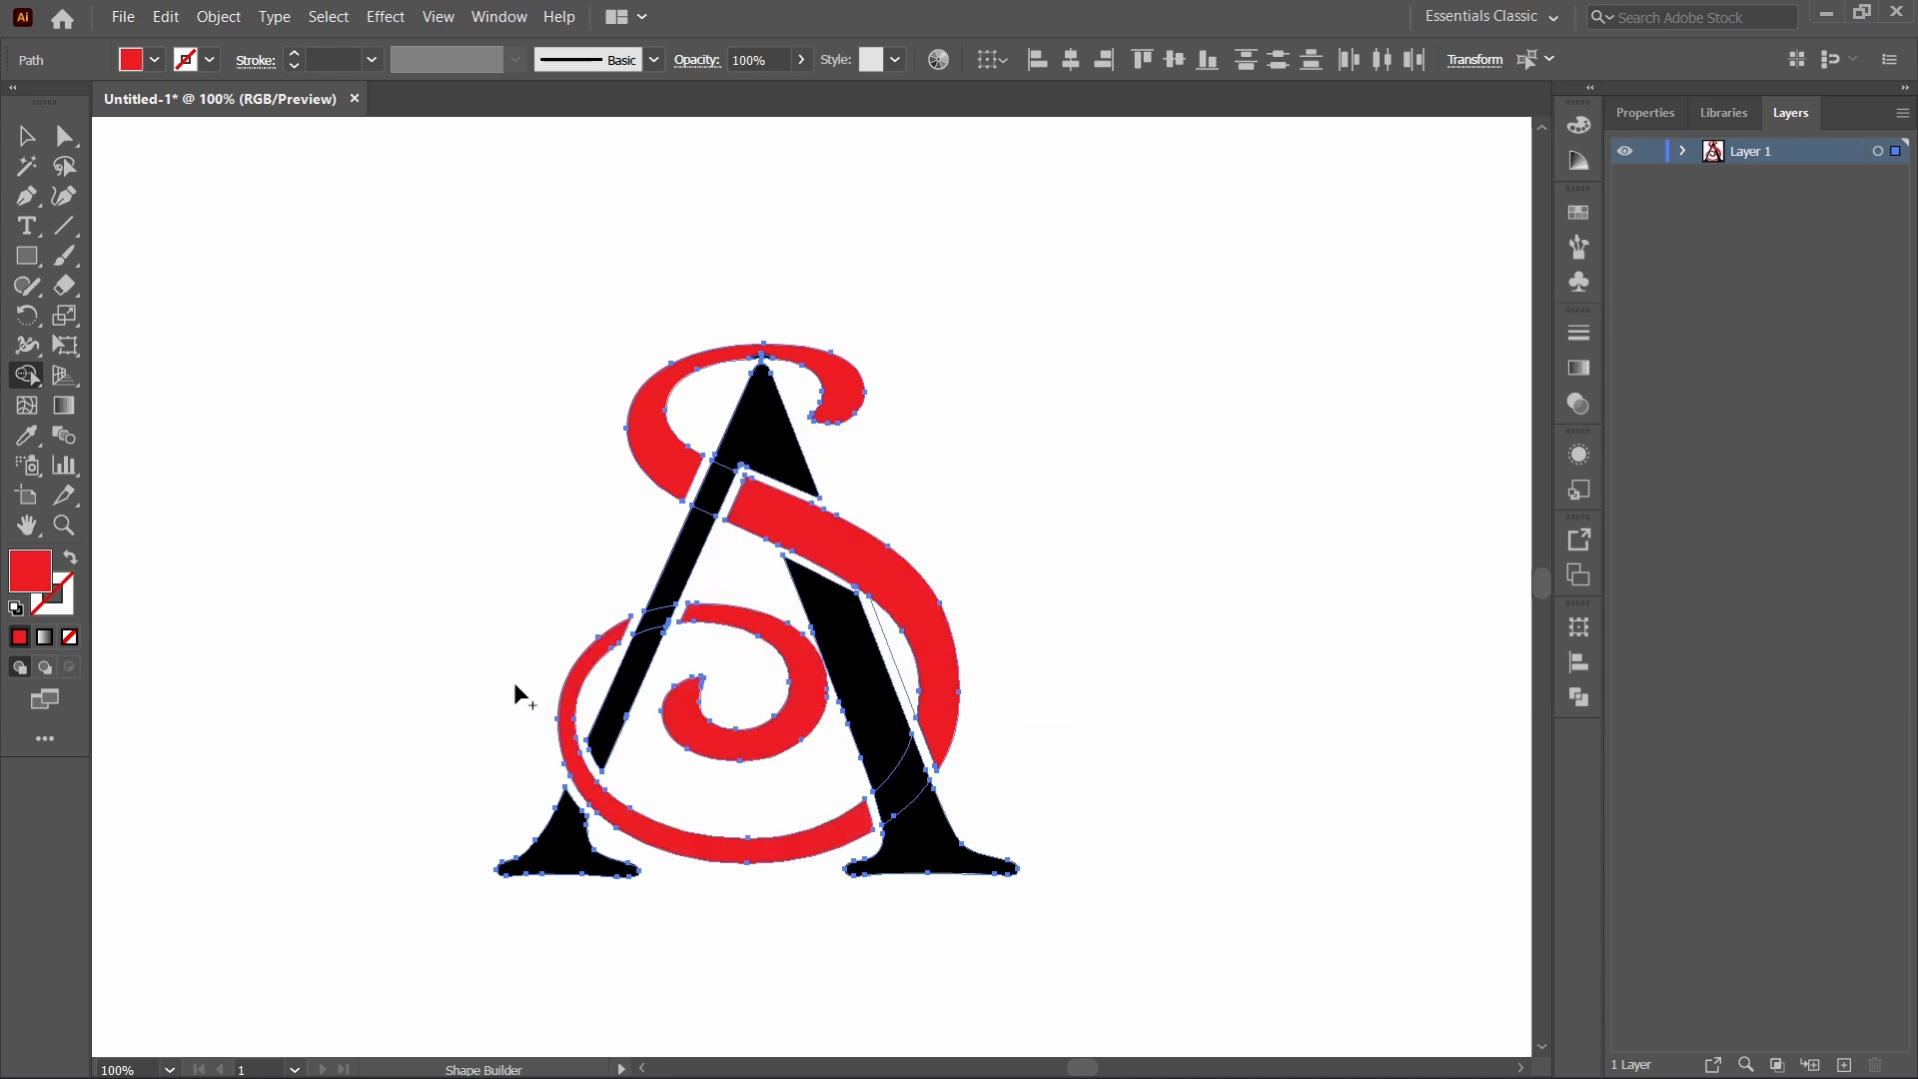
click(26, 136)
click(197, 244)
click(829, 540)
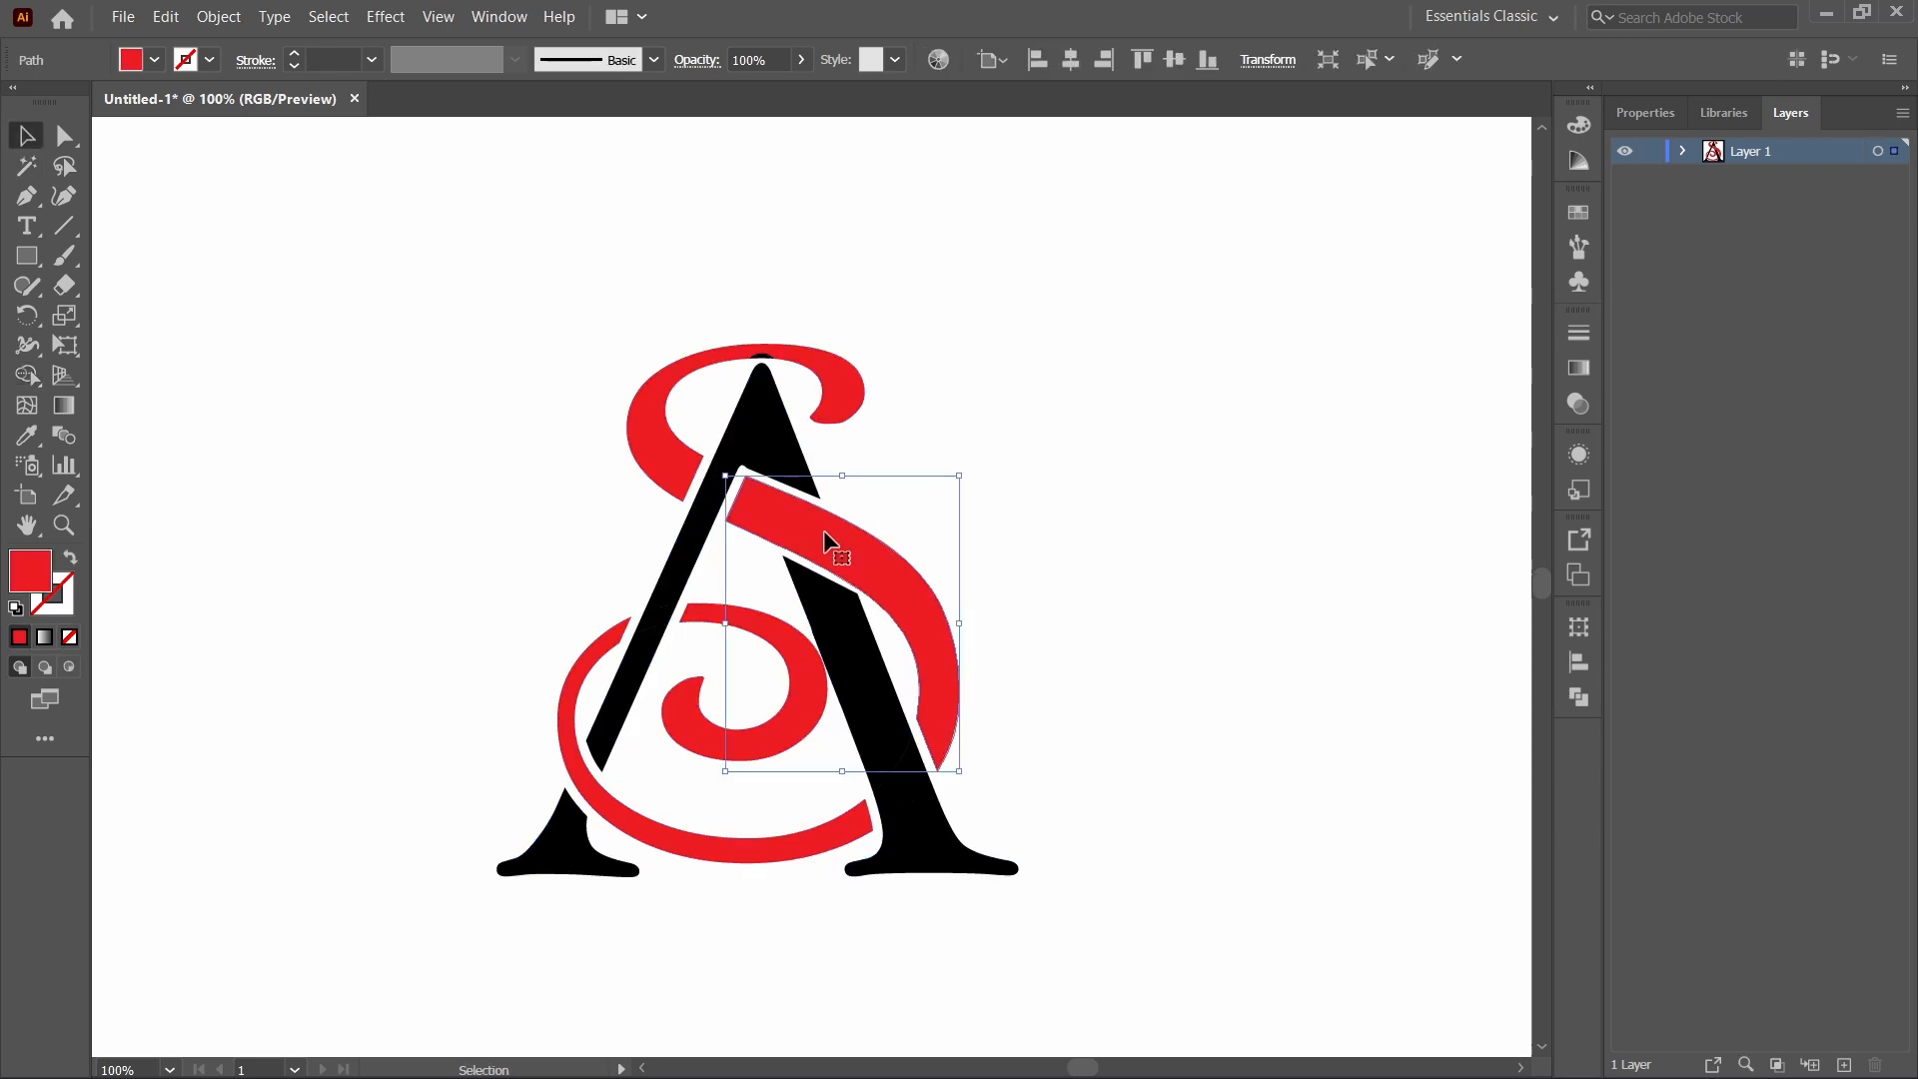
click(451, 493)
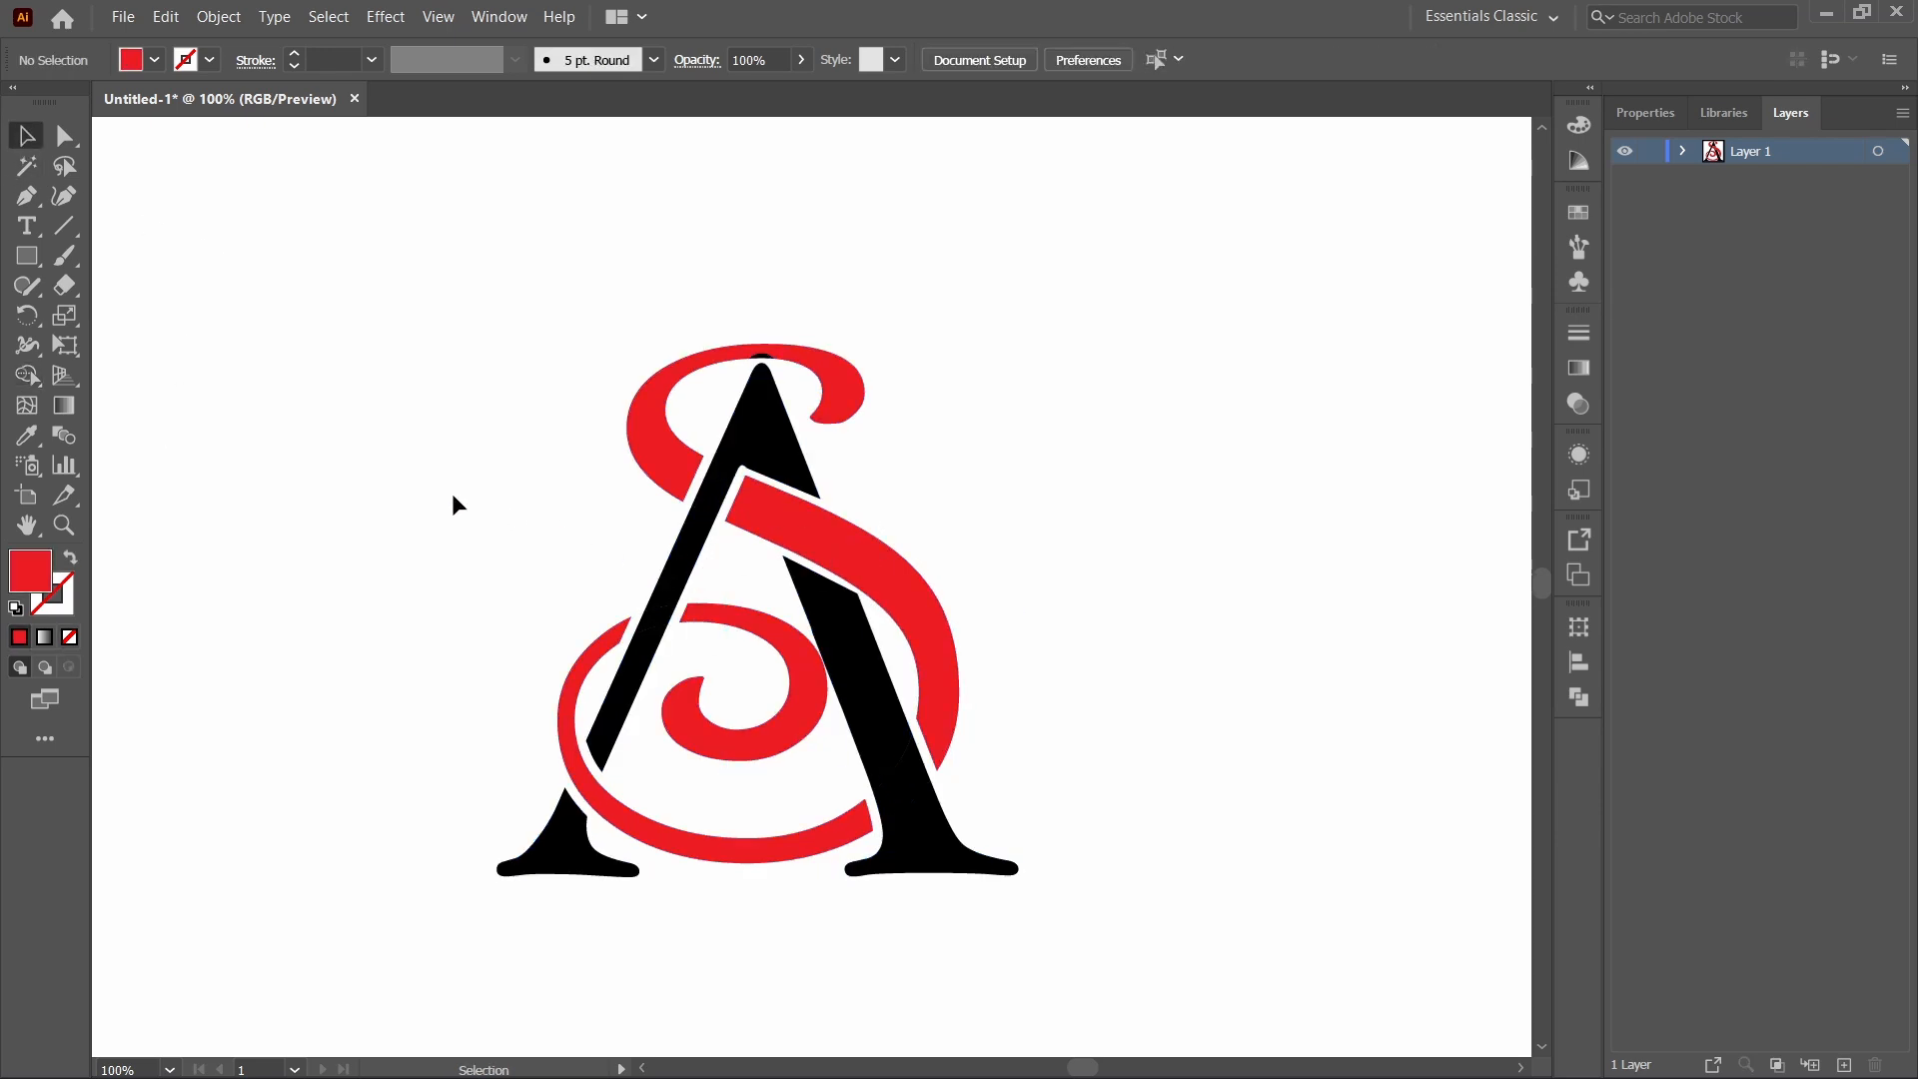
Merge the leftover black cap above the A's apex into the S's red top curve with Shape Builder.
click(754, 347)
click(26, 375)
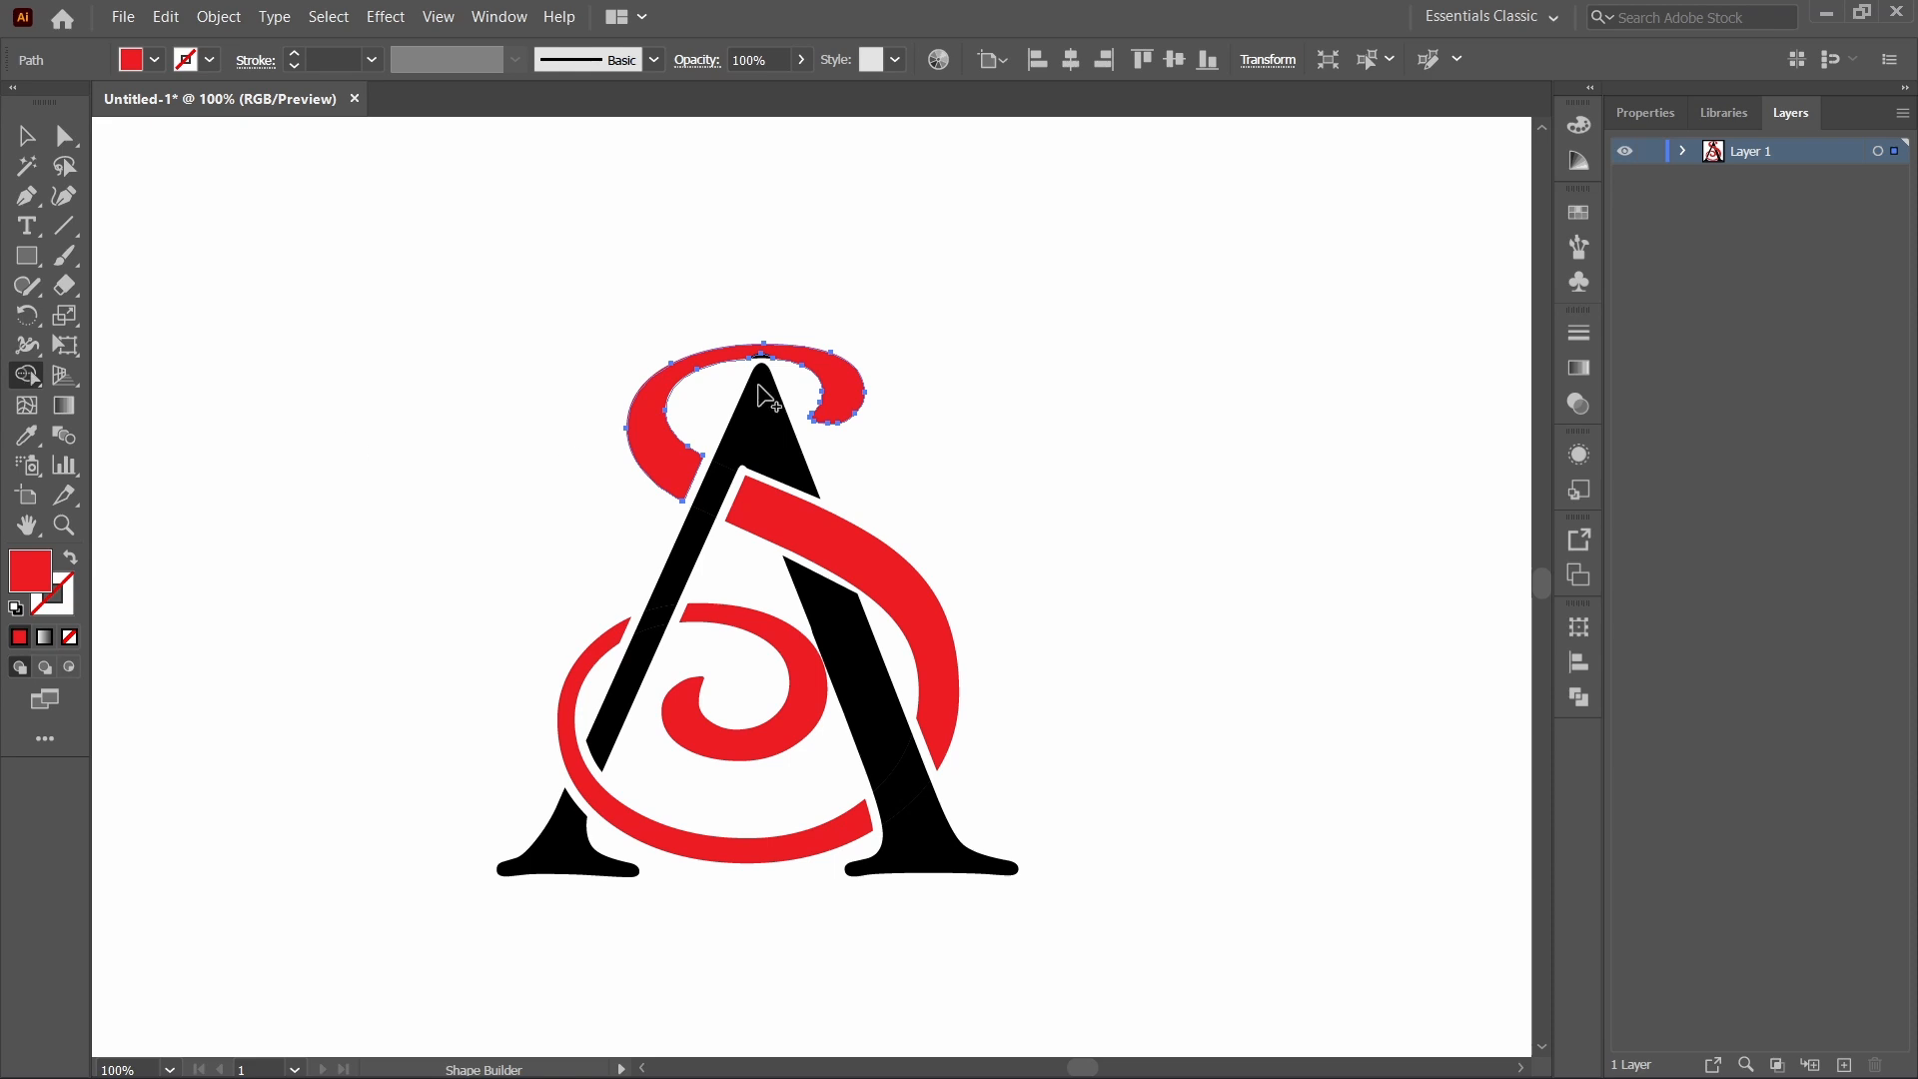
key(ctrl+plus)
key(ctrl+plus)
key(ctrl+plus)
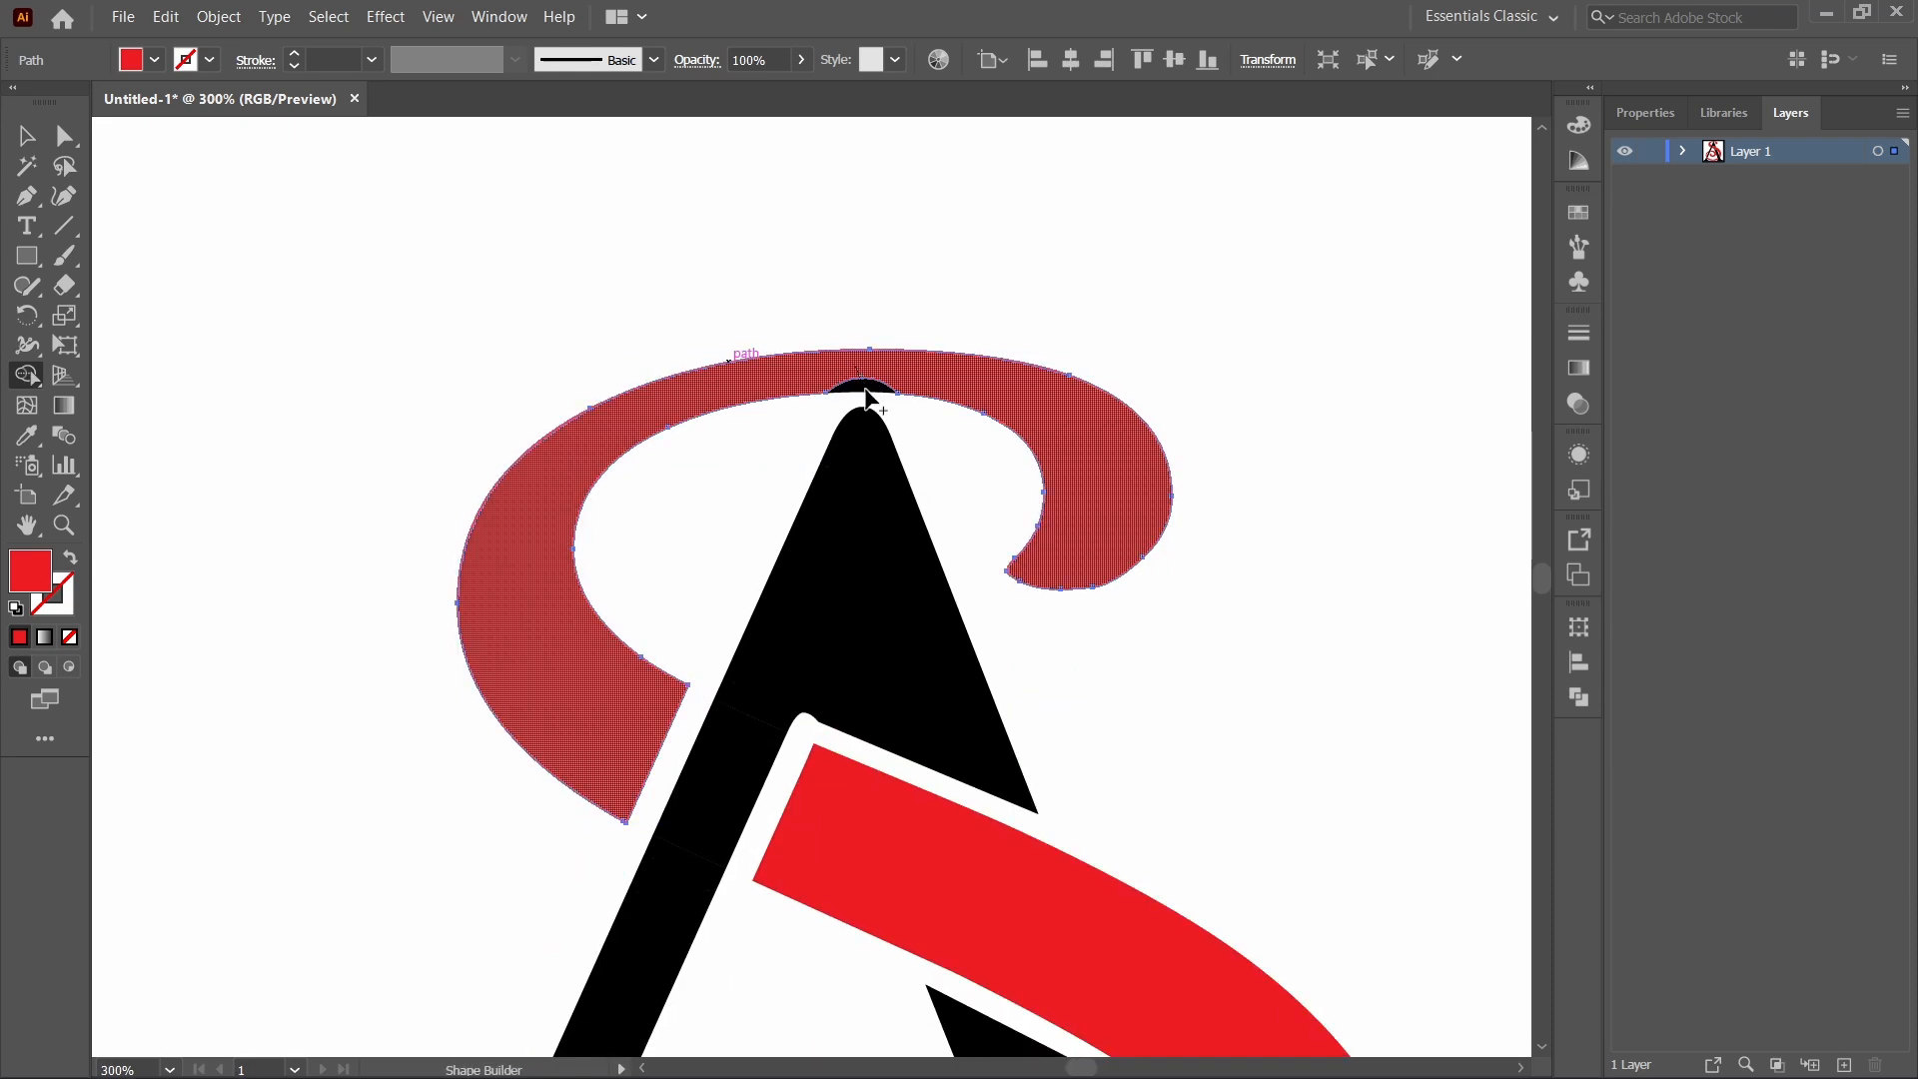
click(27, 136)
mouse_move(487, 214)
mouse_down()
mouse_move(894, 415)
mouse_move(859, 399)
mouse_up()
click(26, 374)
click(27, 140)
click(288, 255)
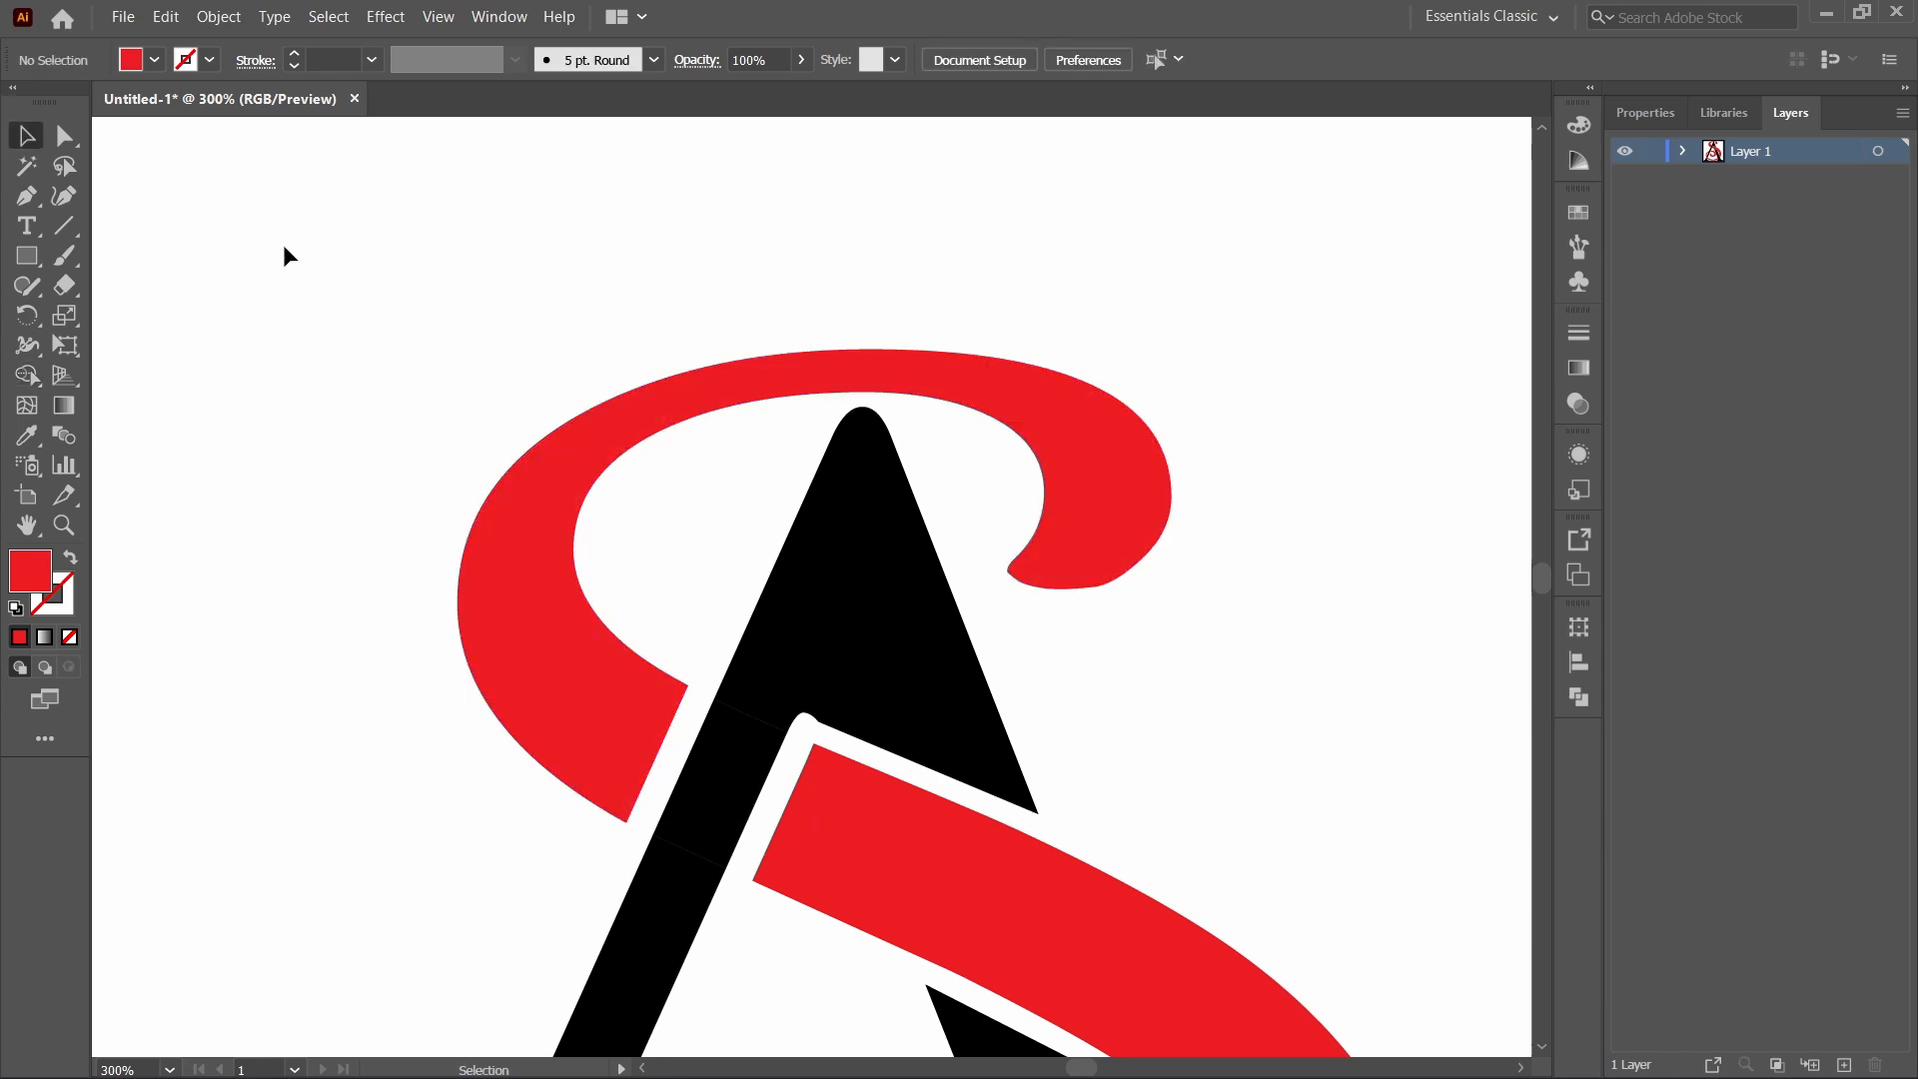
Merge the A's left stem, left foot and right stem sections with Shape Builder using a black fill.
key(ctrl+minus)
key(ctrl+minus)
key(ctrl+minus)
key(ctrl+minus)
key(ctrl+minus)
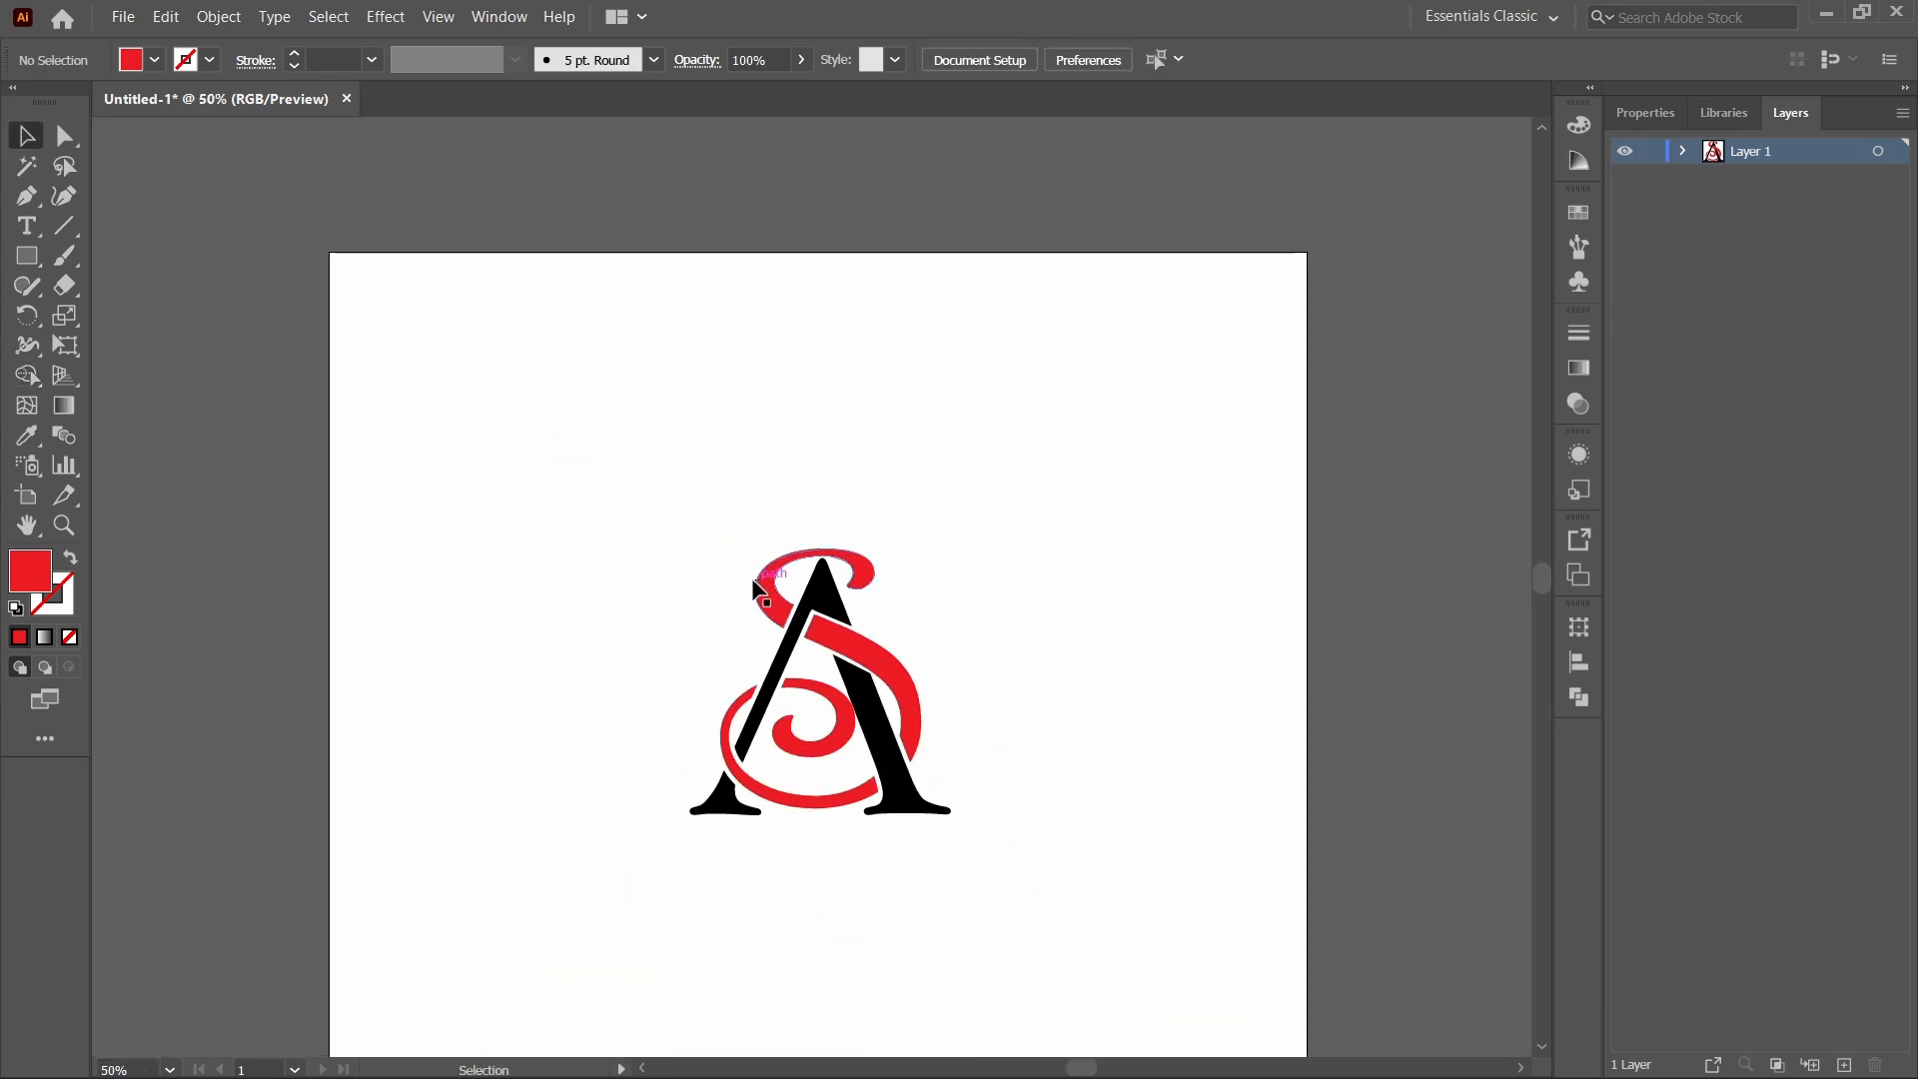
key(ctrl+equal)
key(ctrl+equal)
key(ctrl+equal)
scroll(1109, 540, down, 4)
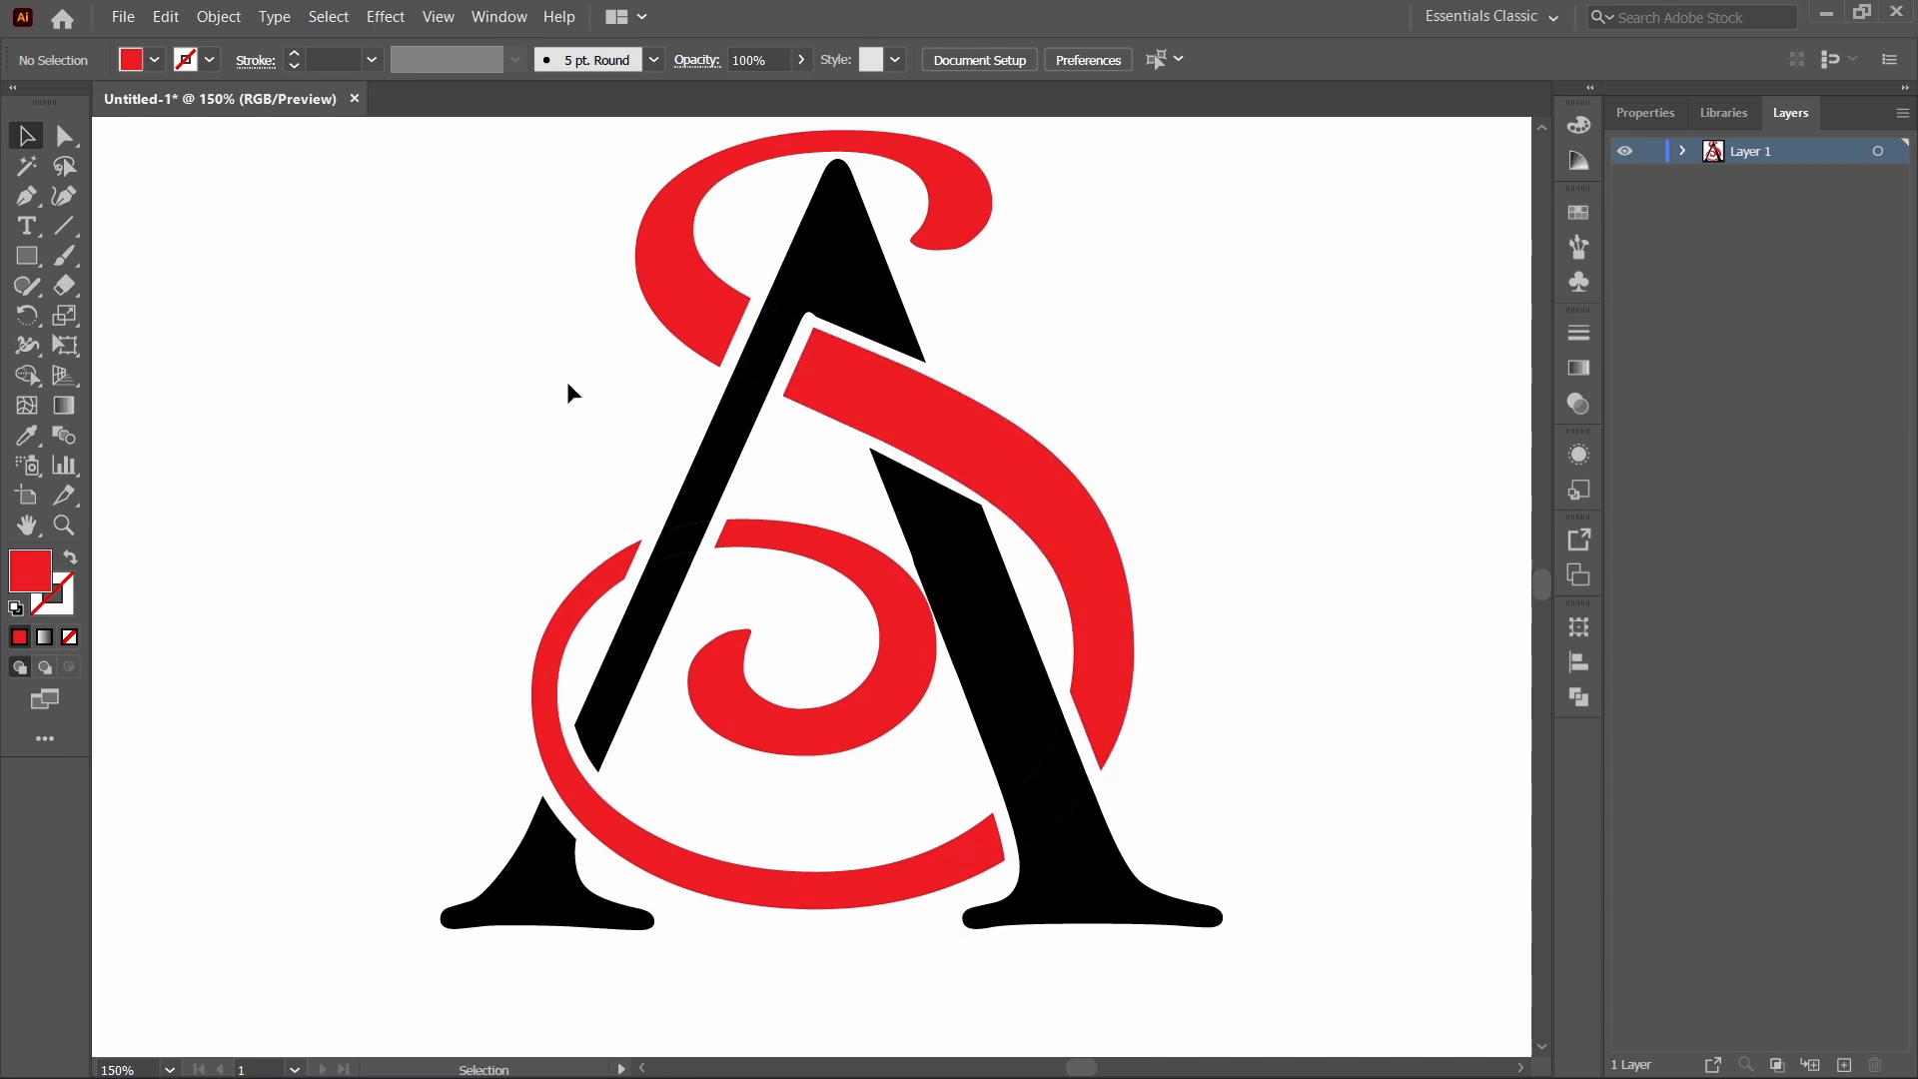
drag(228, 196, 1242, 959)
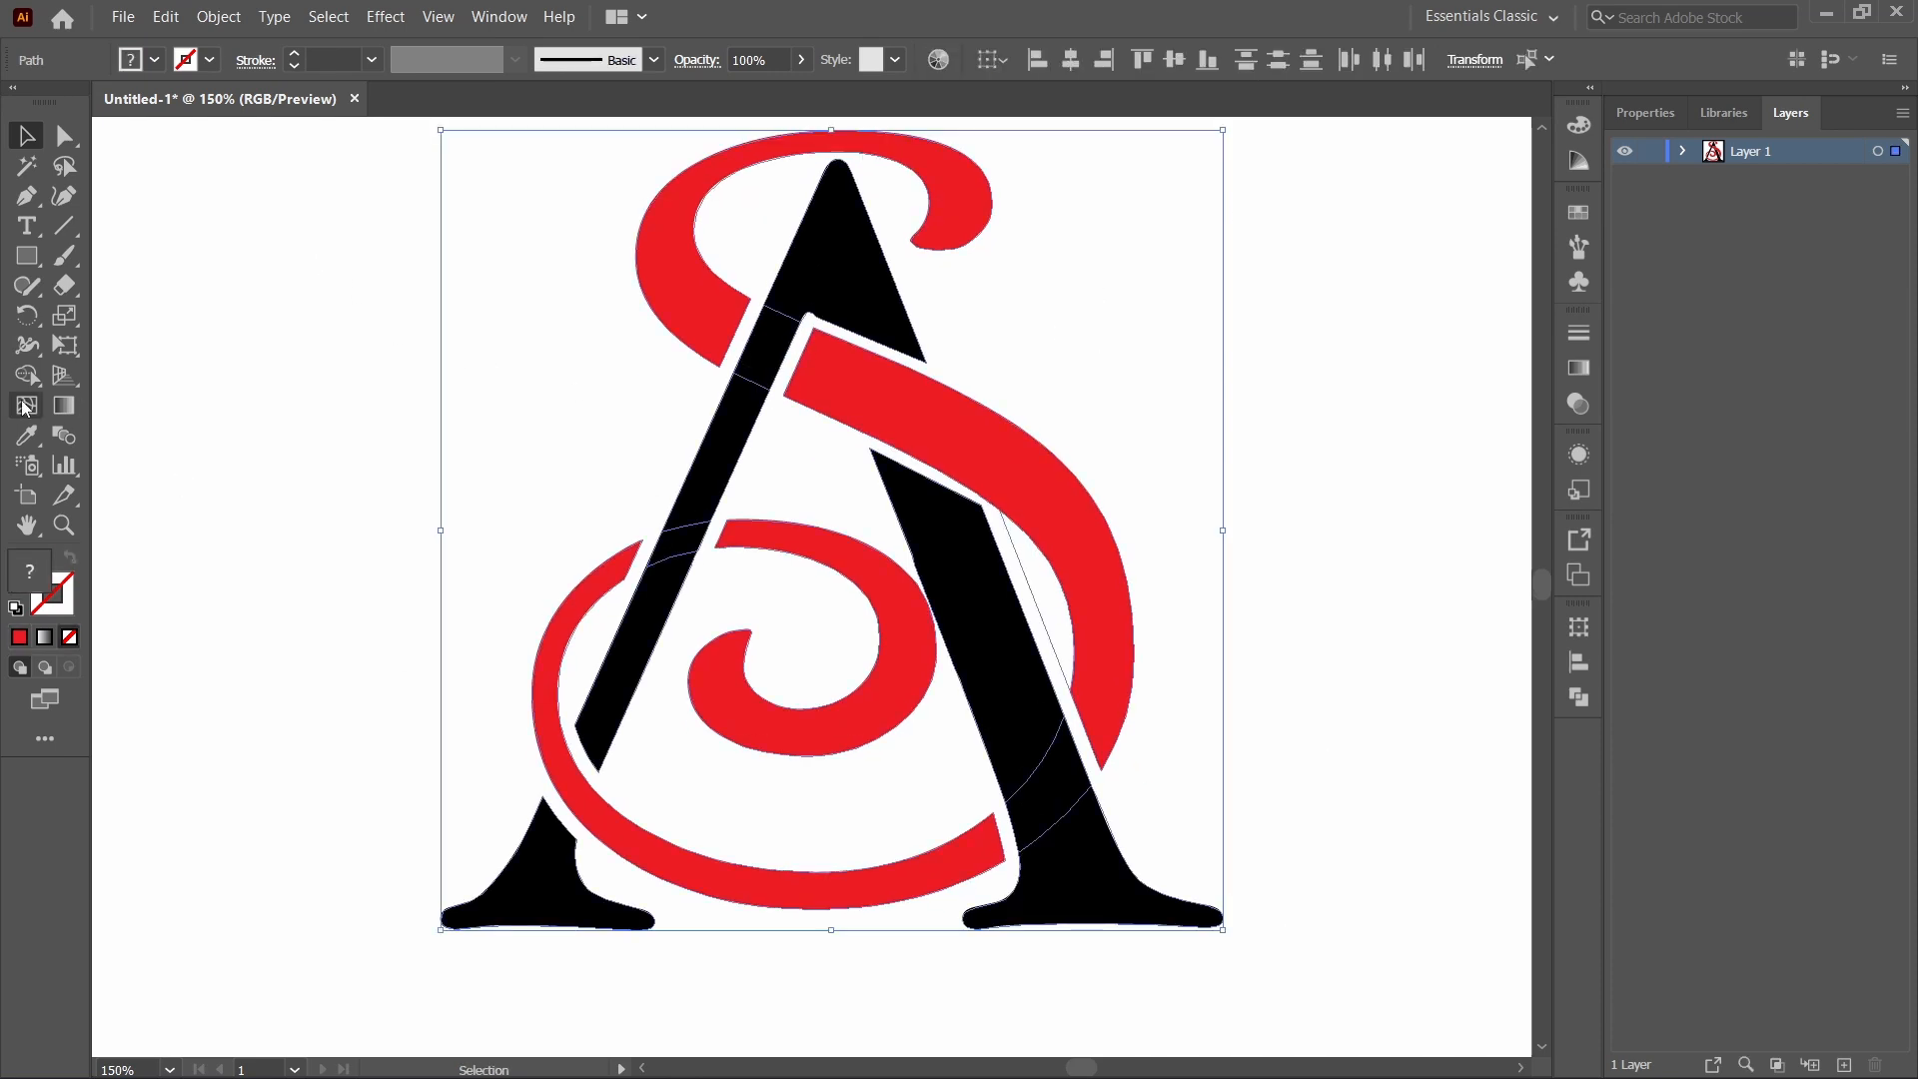
click(27, 377)
click(131, 62)
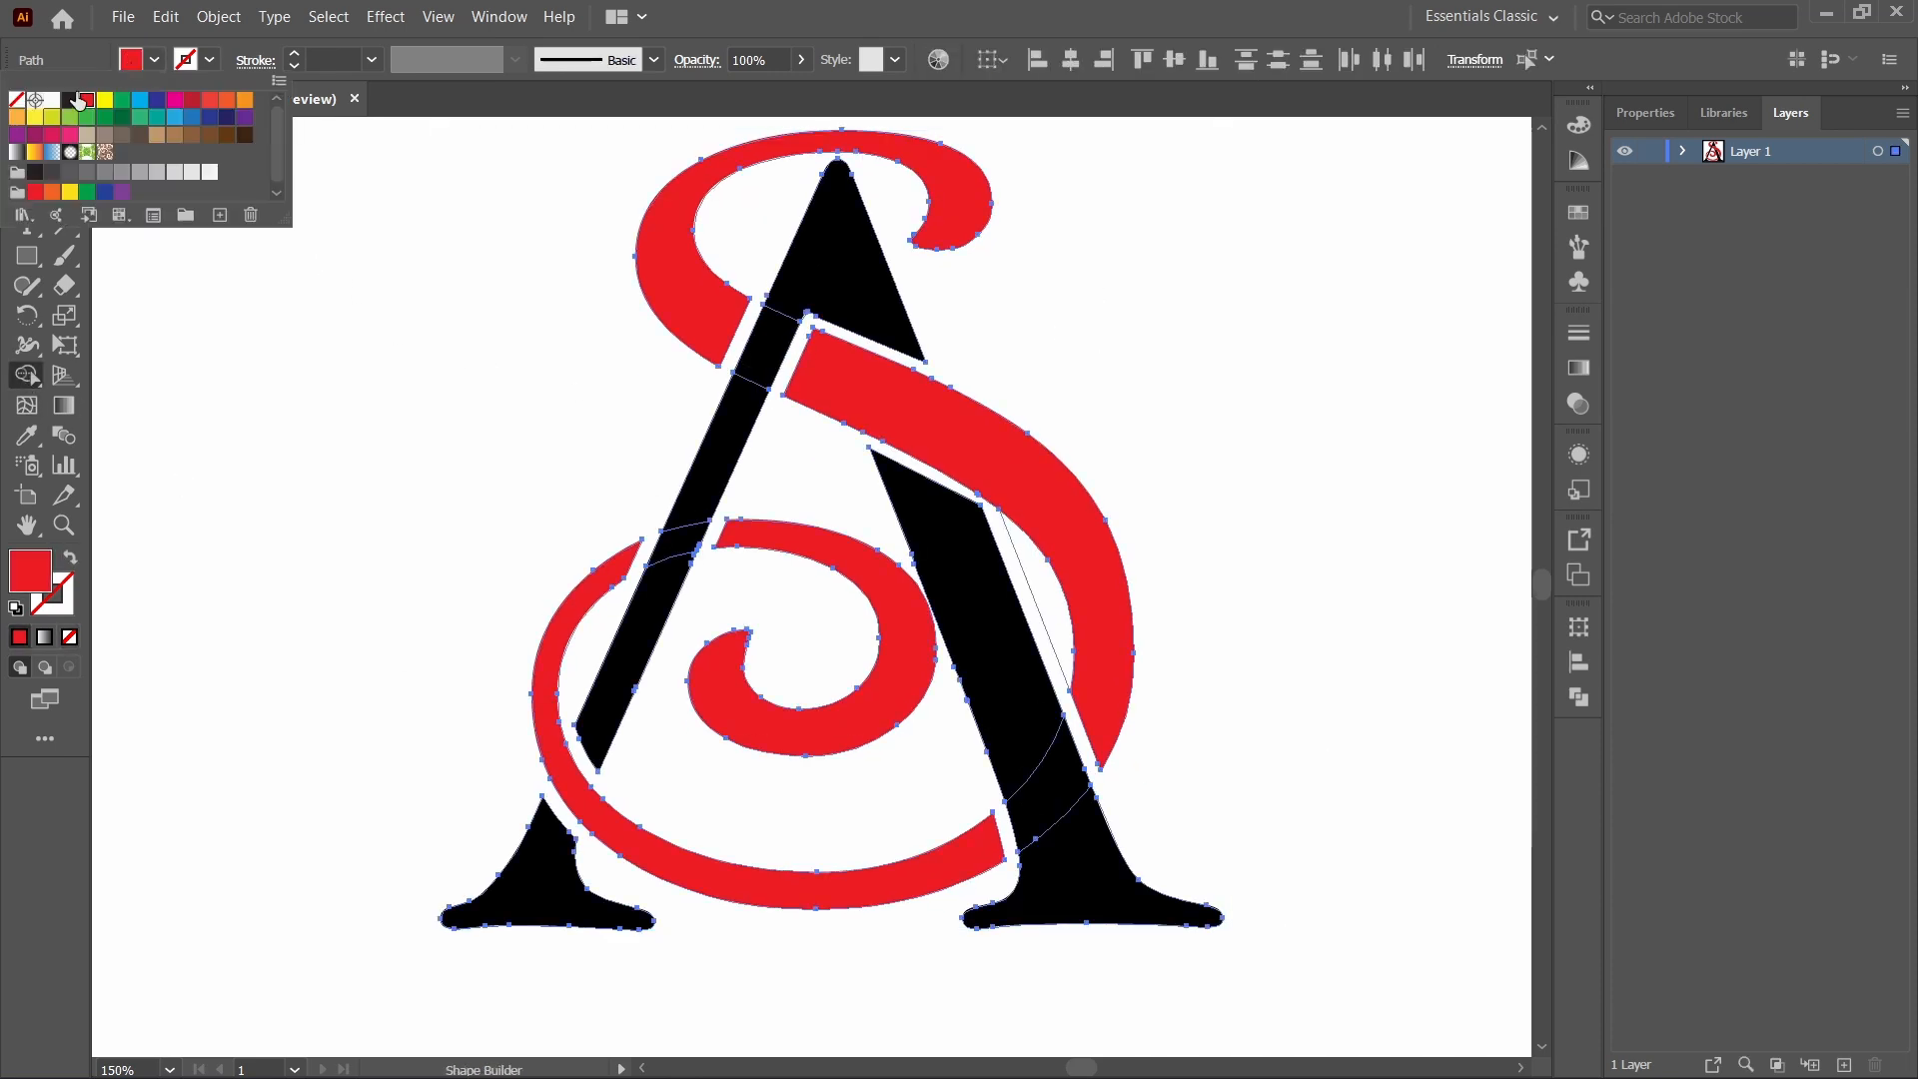
click(69, 100)
mouse_move(816, 253)
mouse_down()
mouse_move(718, 507)
mouse_move(642, 633)
mouse_up()
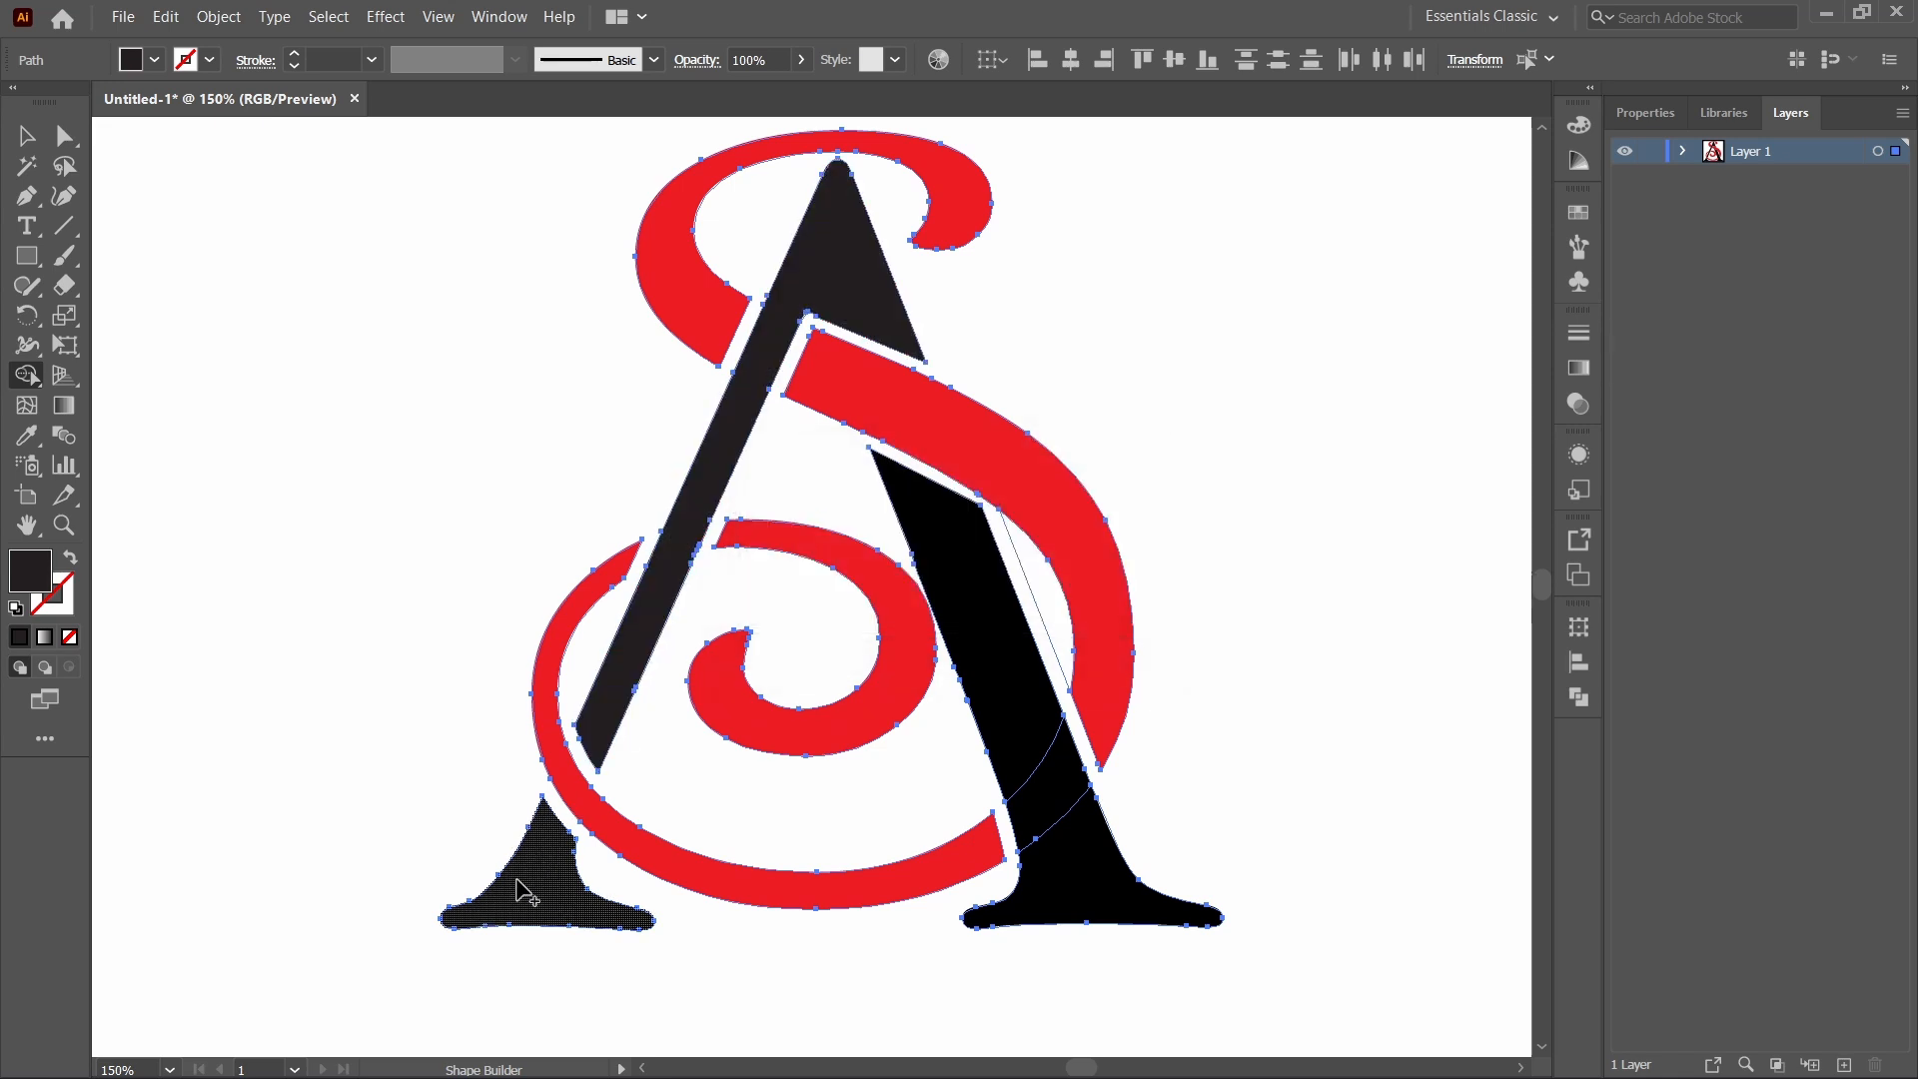
mouse_move(1044, 924)
mouse_down()
mouse_move(1079, 869)
mouse_move(939, 540)
mouse_up()
key(v)
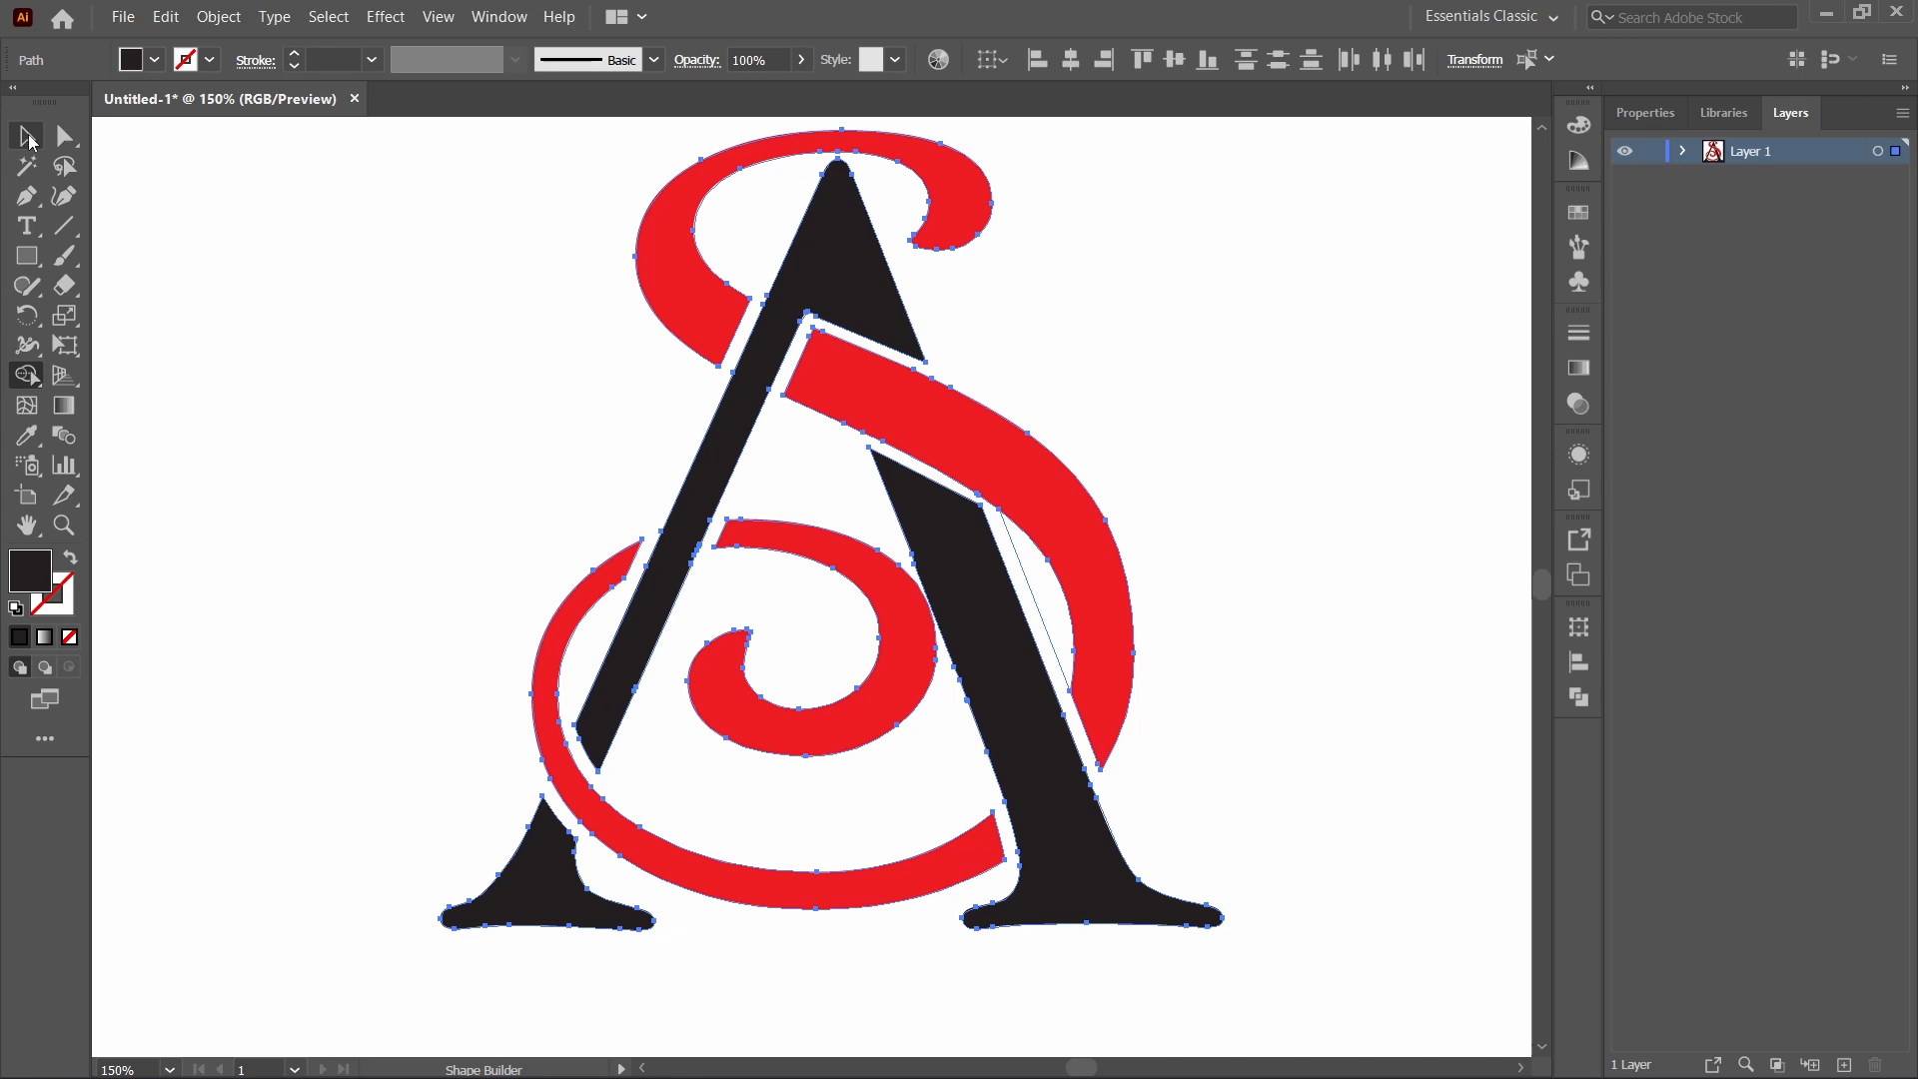
click(218, 246)
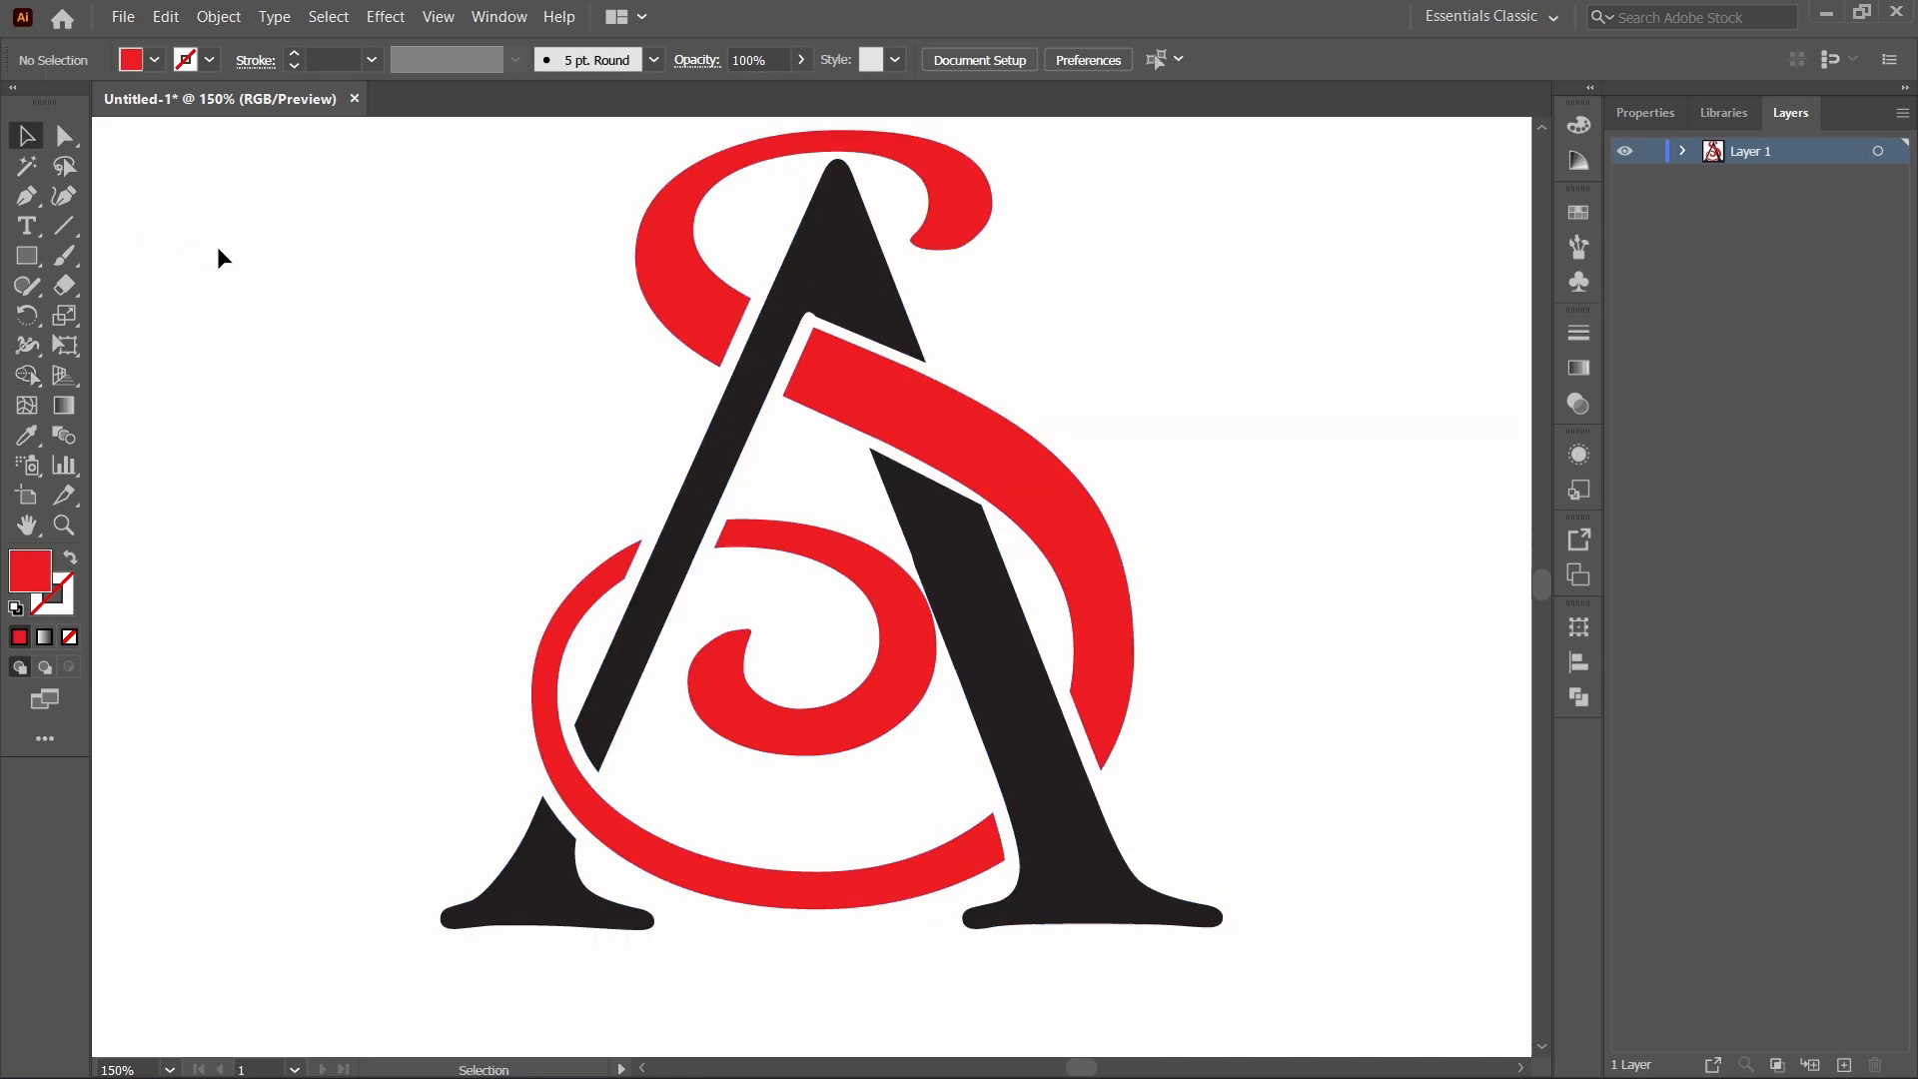
Delete the leftover sliver beside the A's right stem, and unite the A's three black pieces with Pathfinder.
click(1023, 579)
key(Delete)
click(1023, 578)
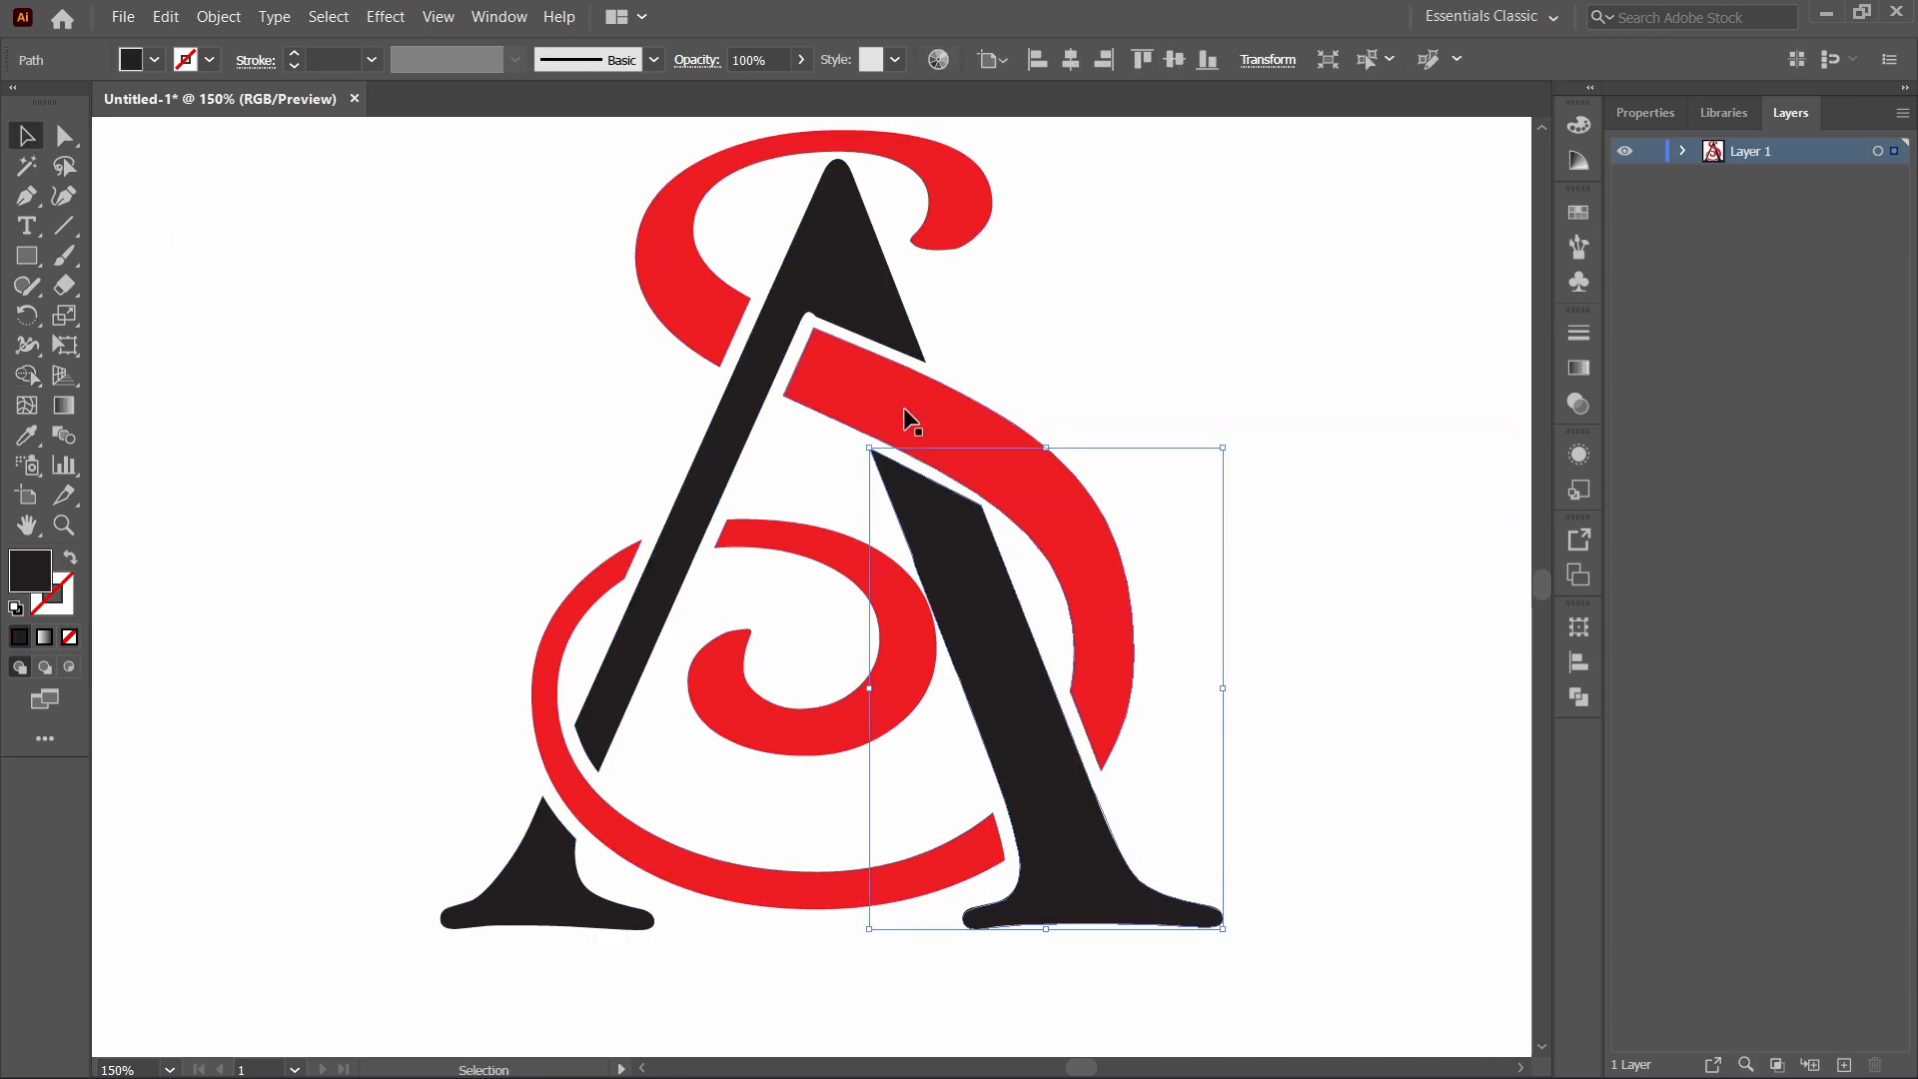
shift+click(876, 305)
shift+click(550, 884)
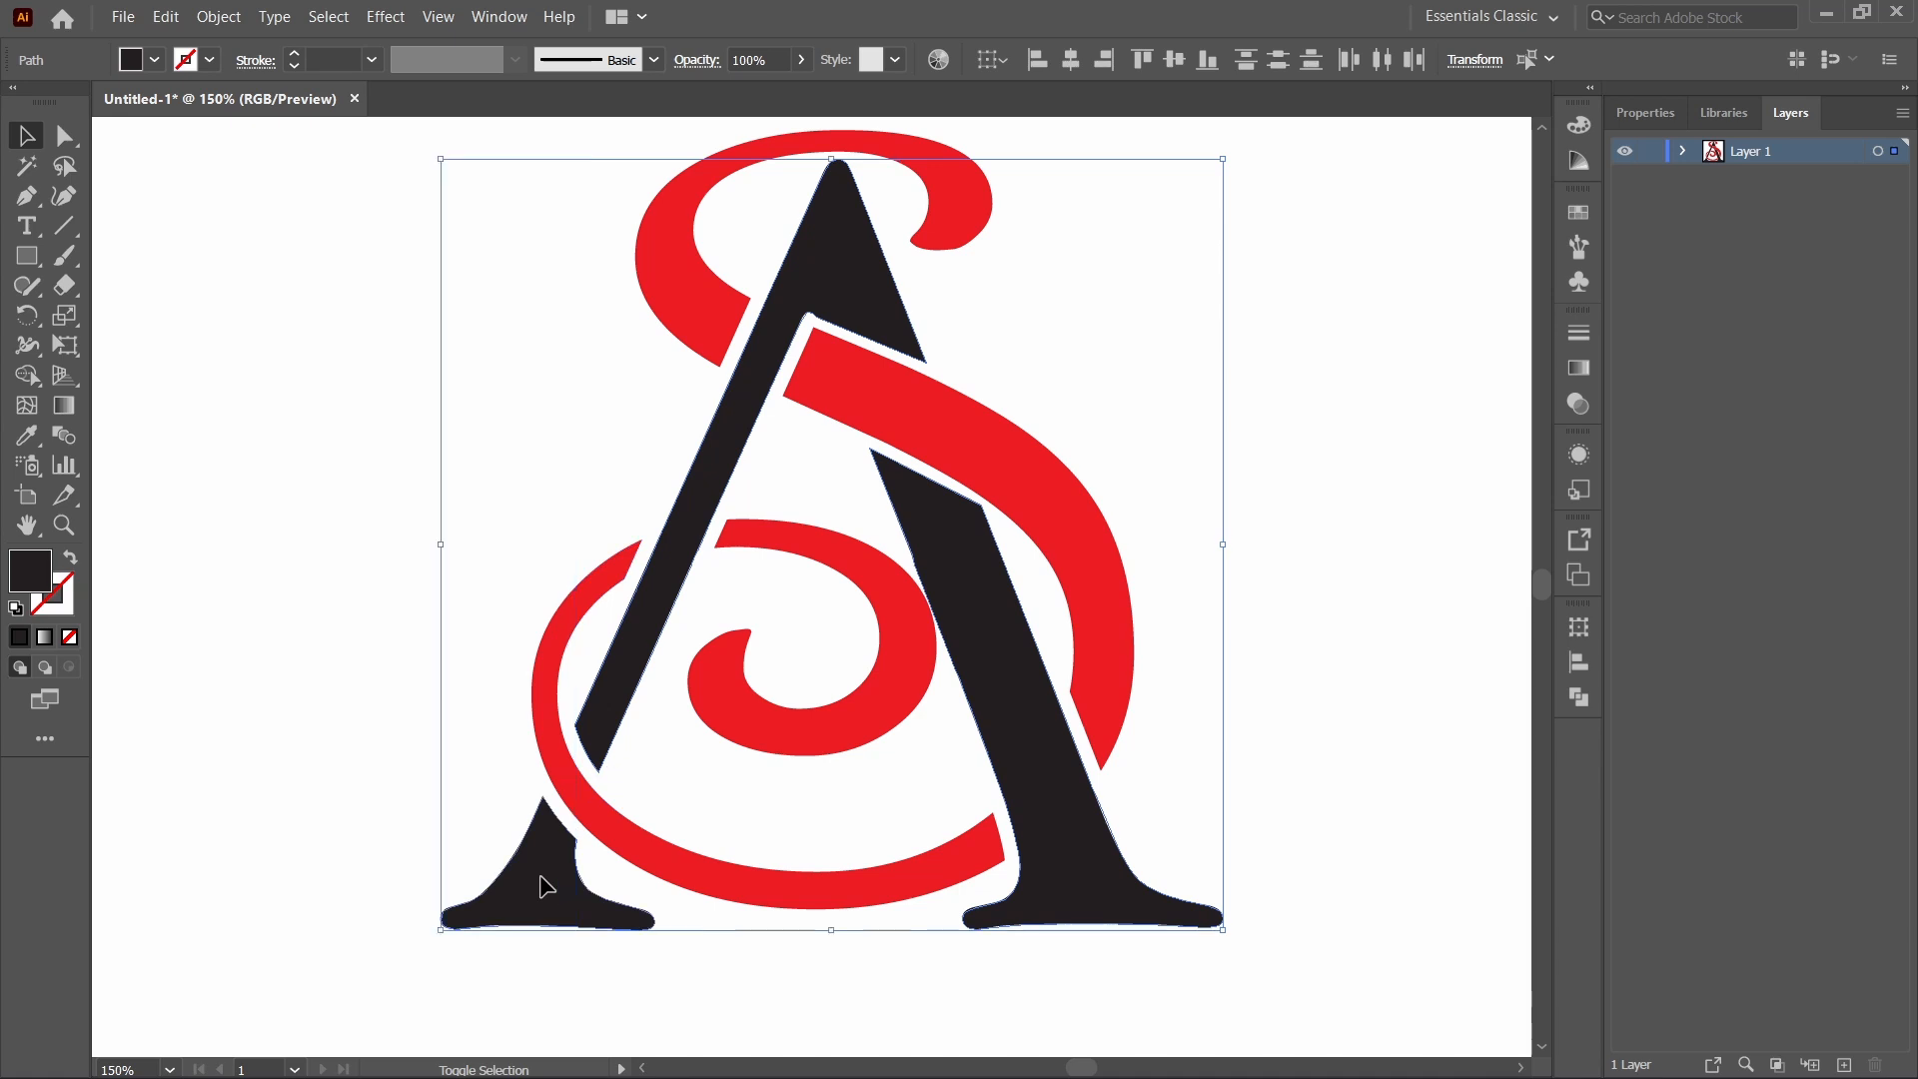
click(1578, 698)
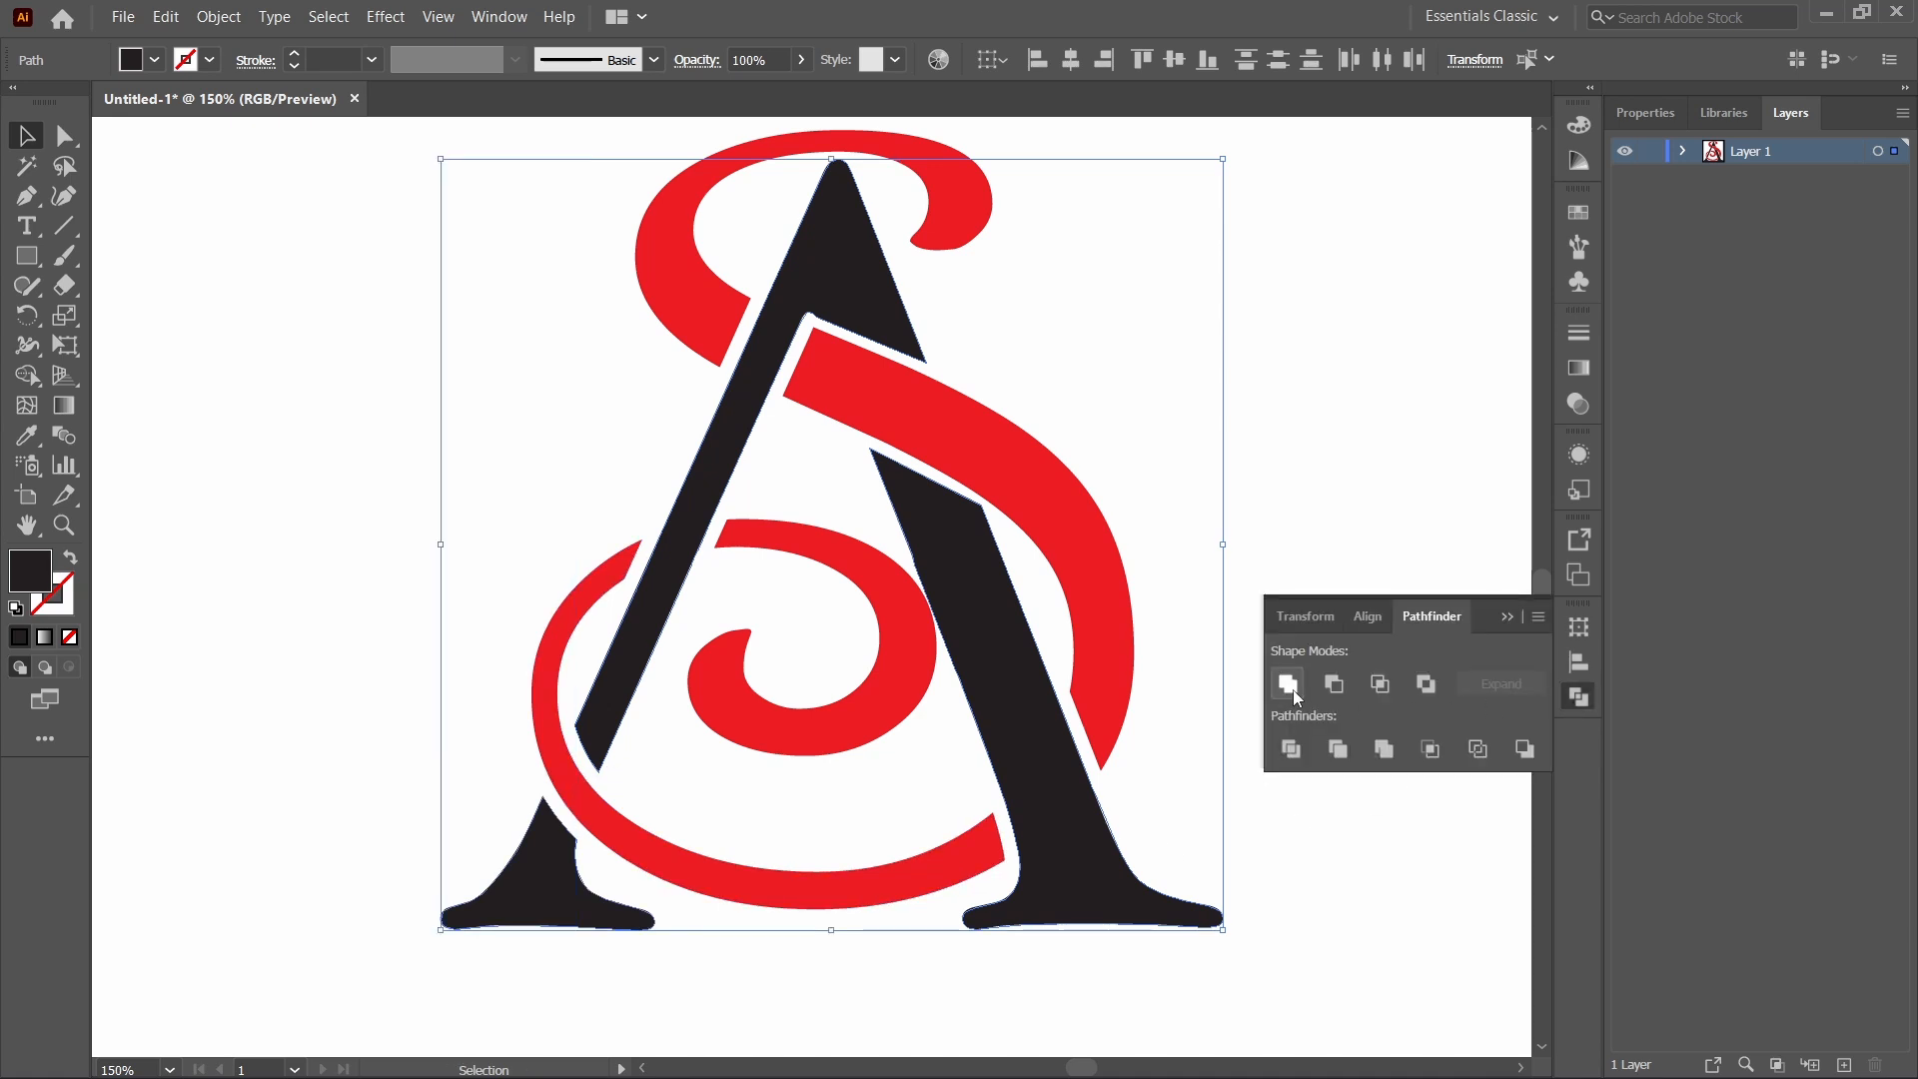
click(1292, 690)
click(1506, 618)
click(1329, 602)
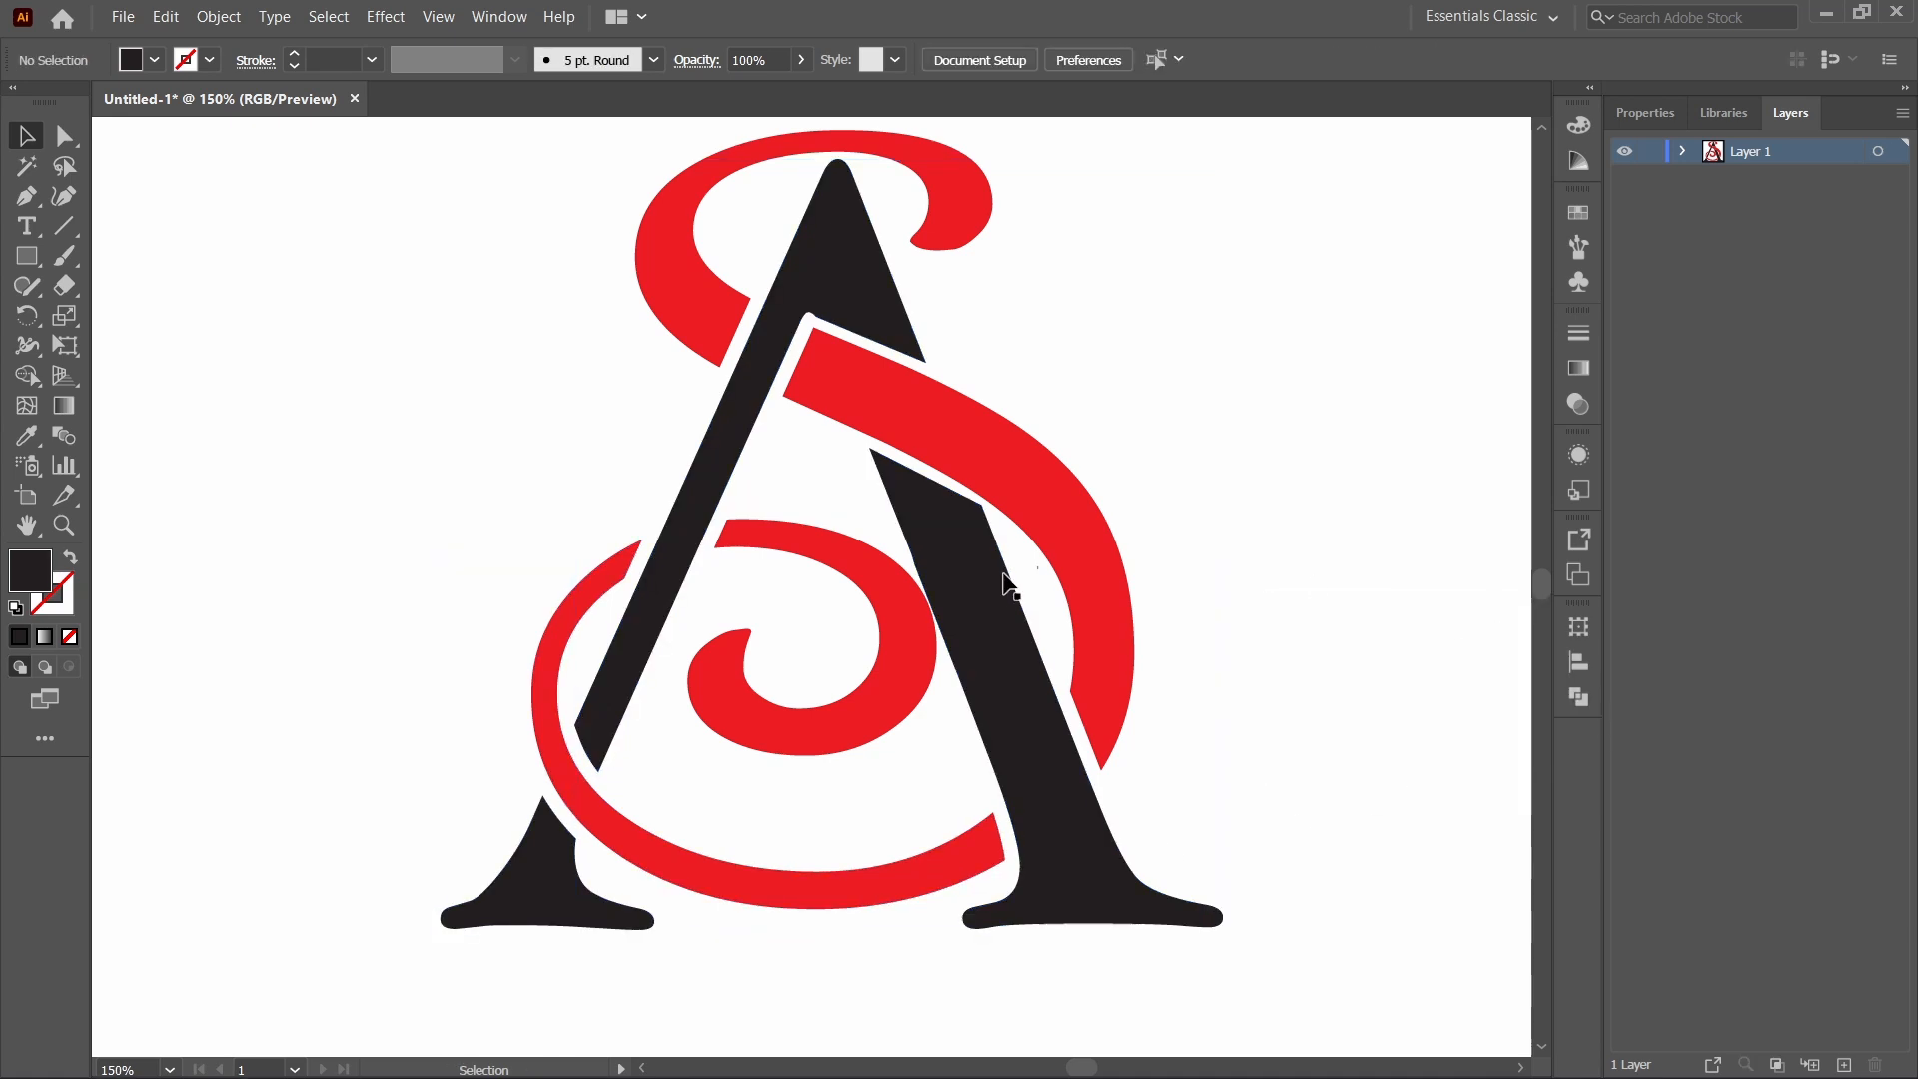
click(984, 592)
click(1297, 529)
Select the S's red pieces and combine them into one object.
click(942, 440)
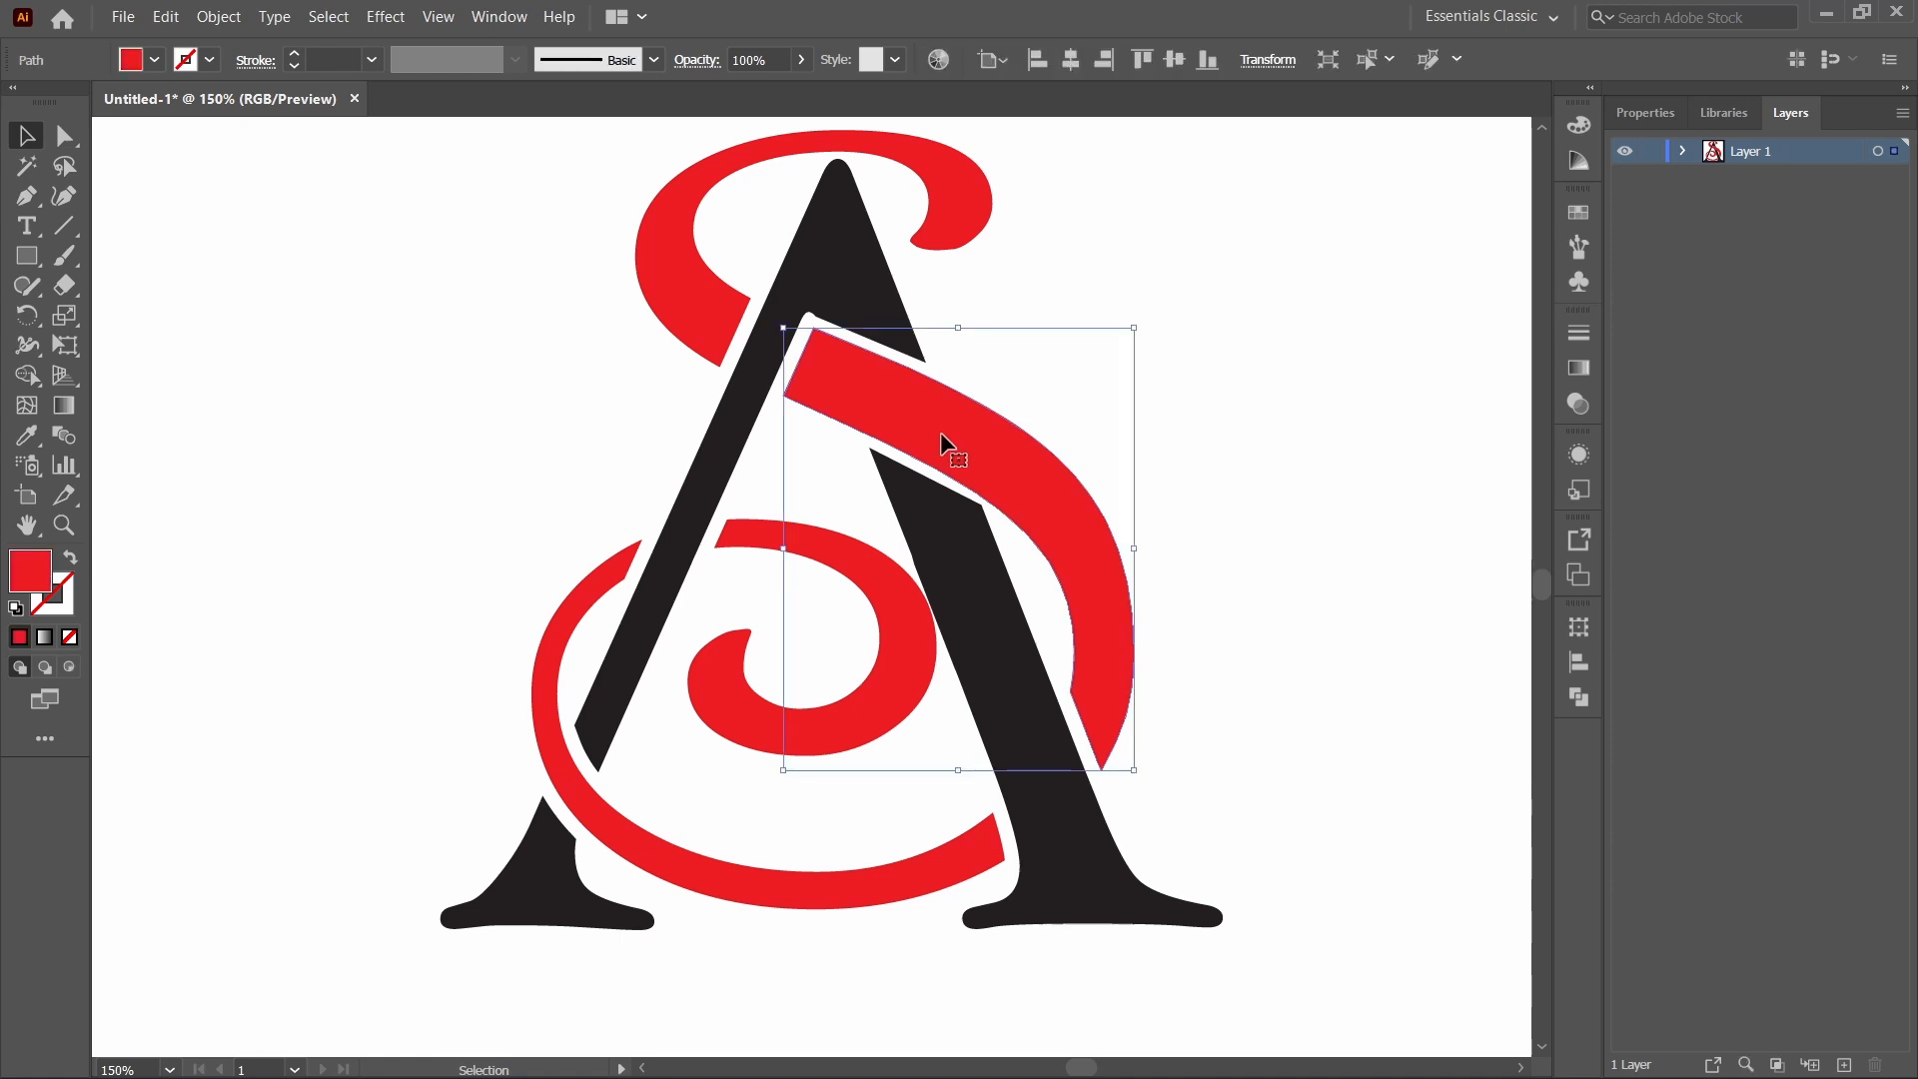
shift+click(655, 280)
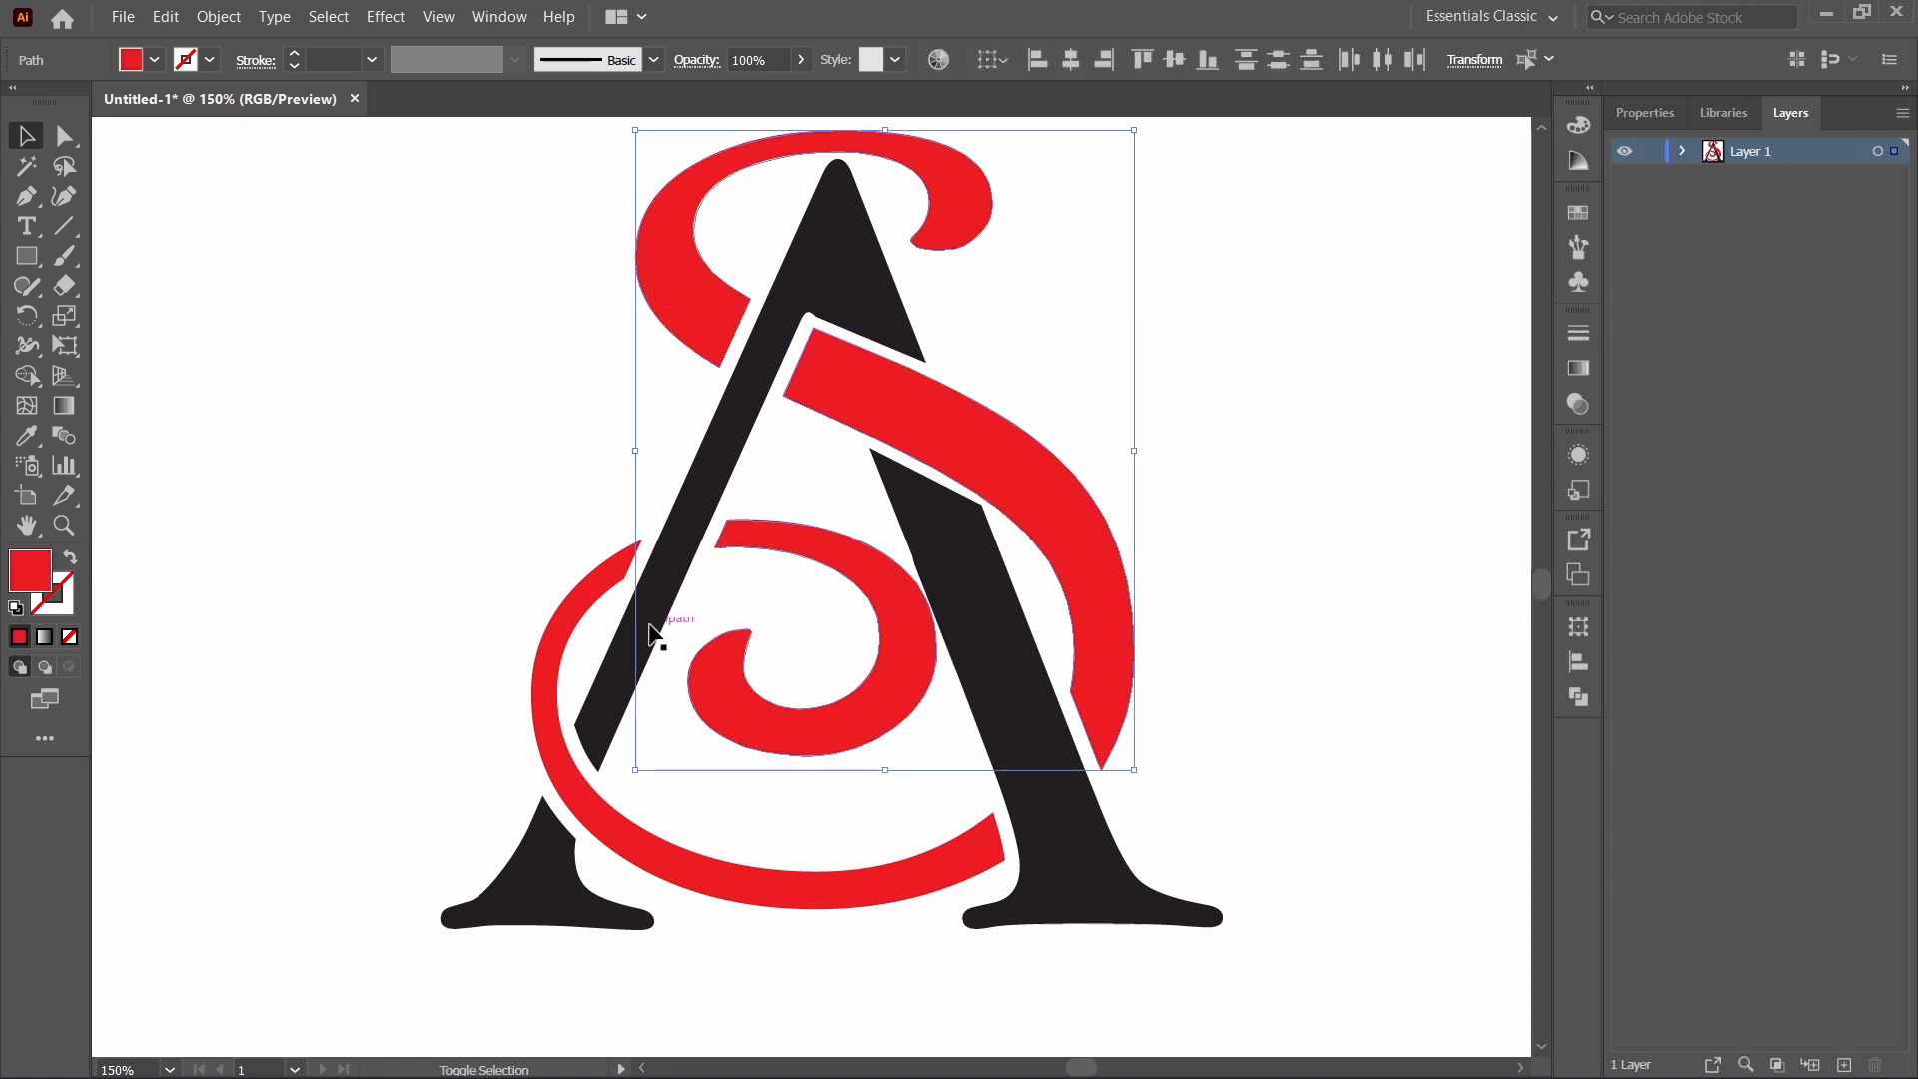
shift+click(579, 650)
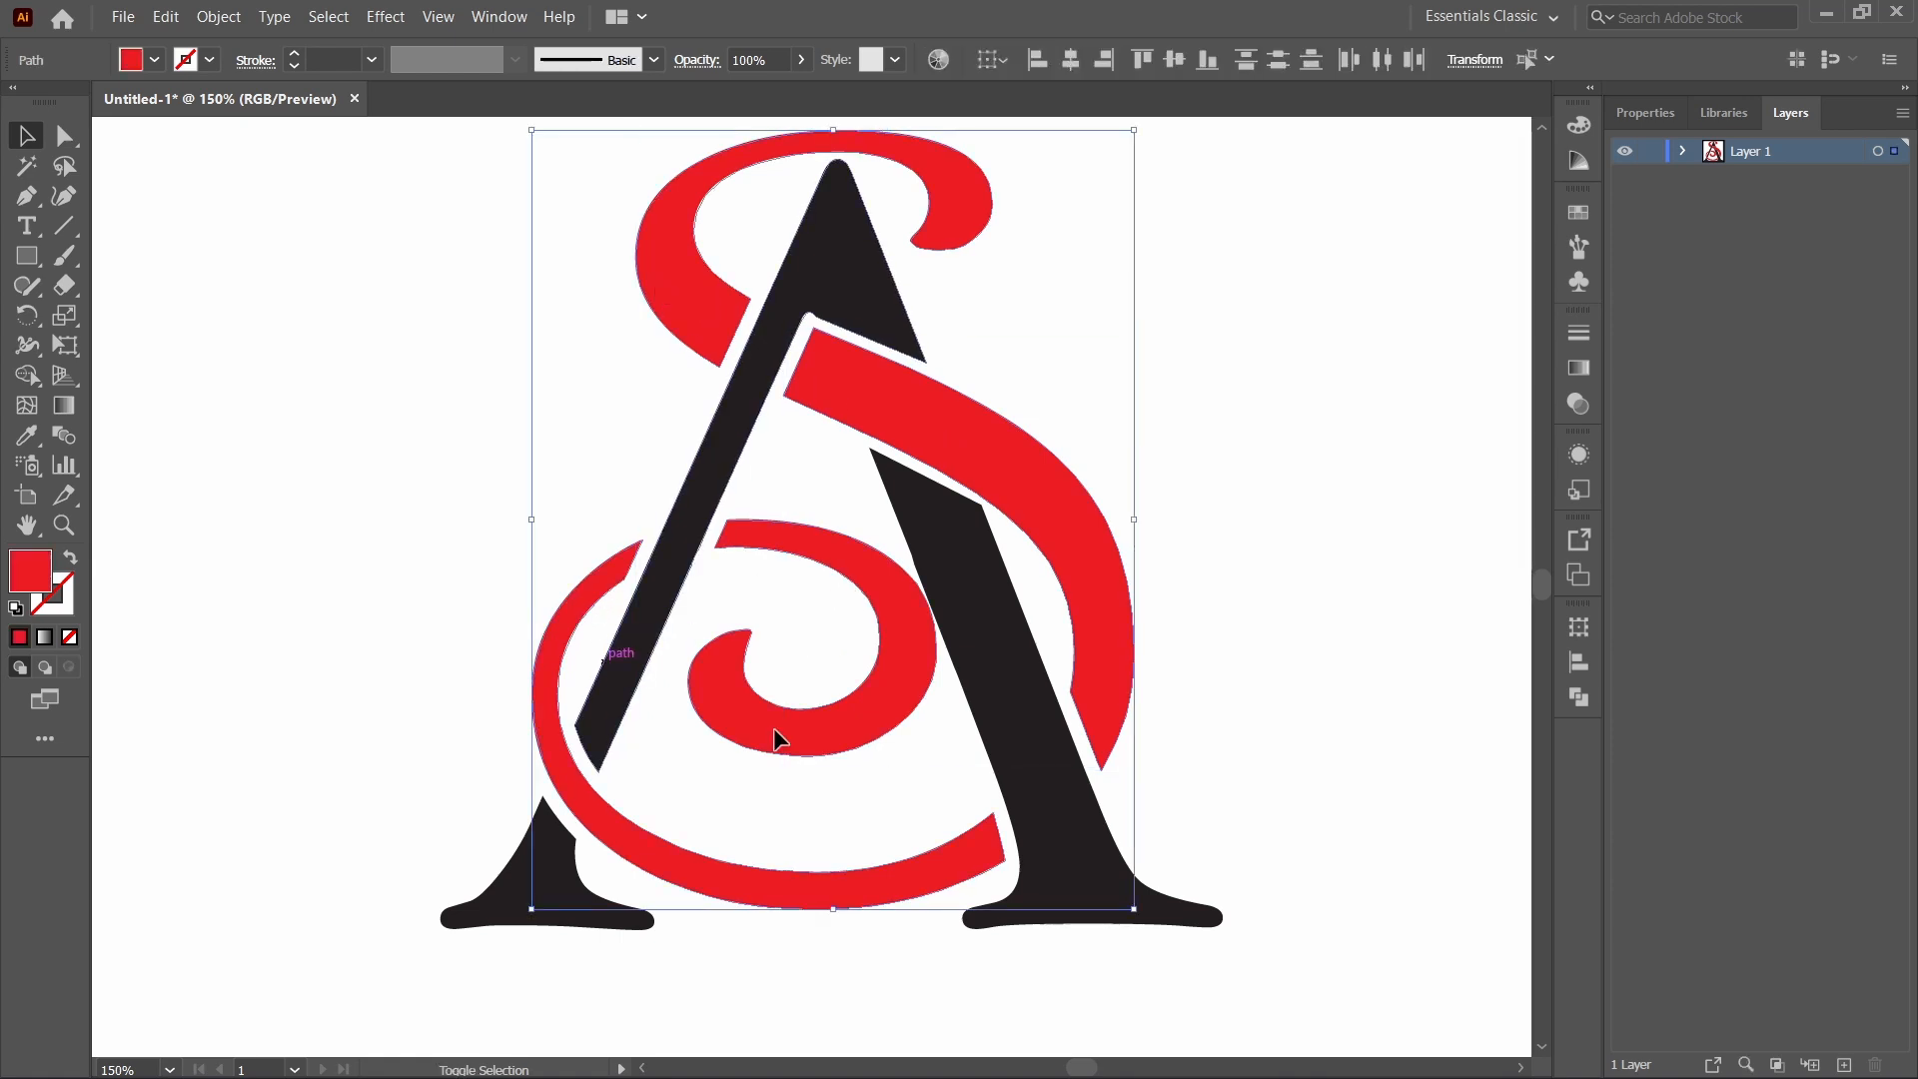
click(1580, 697)
key(ctrl+g)
click(1255, 555)
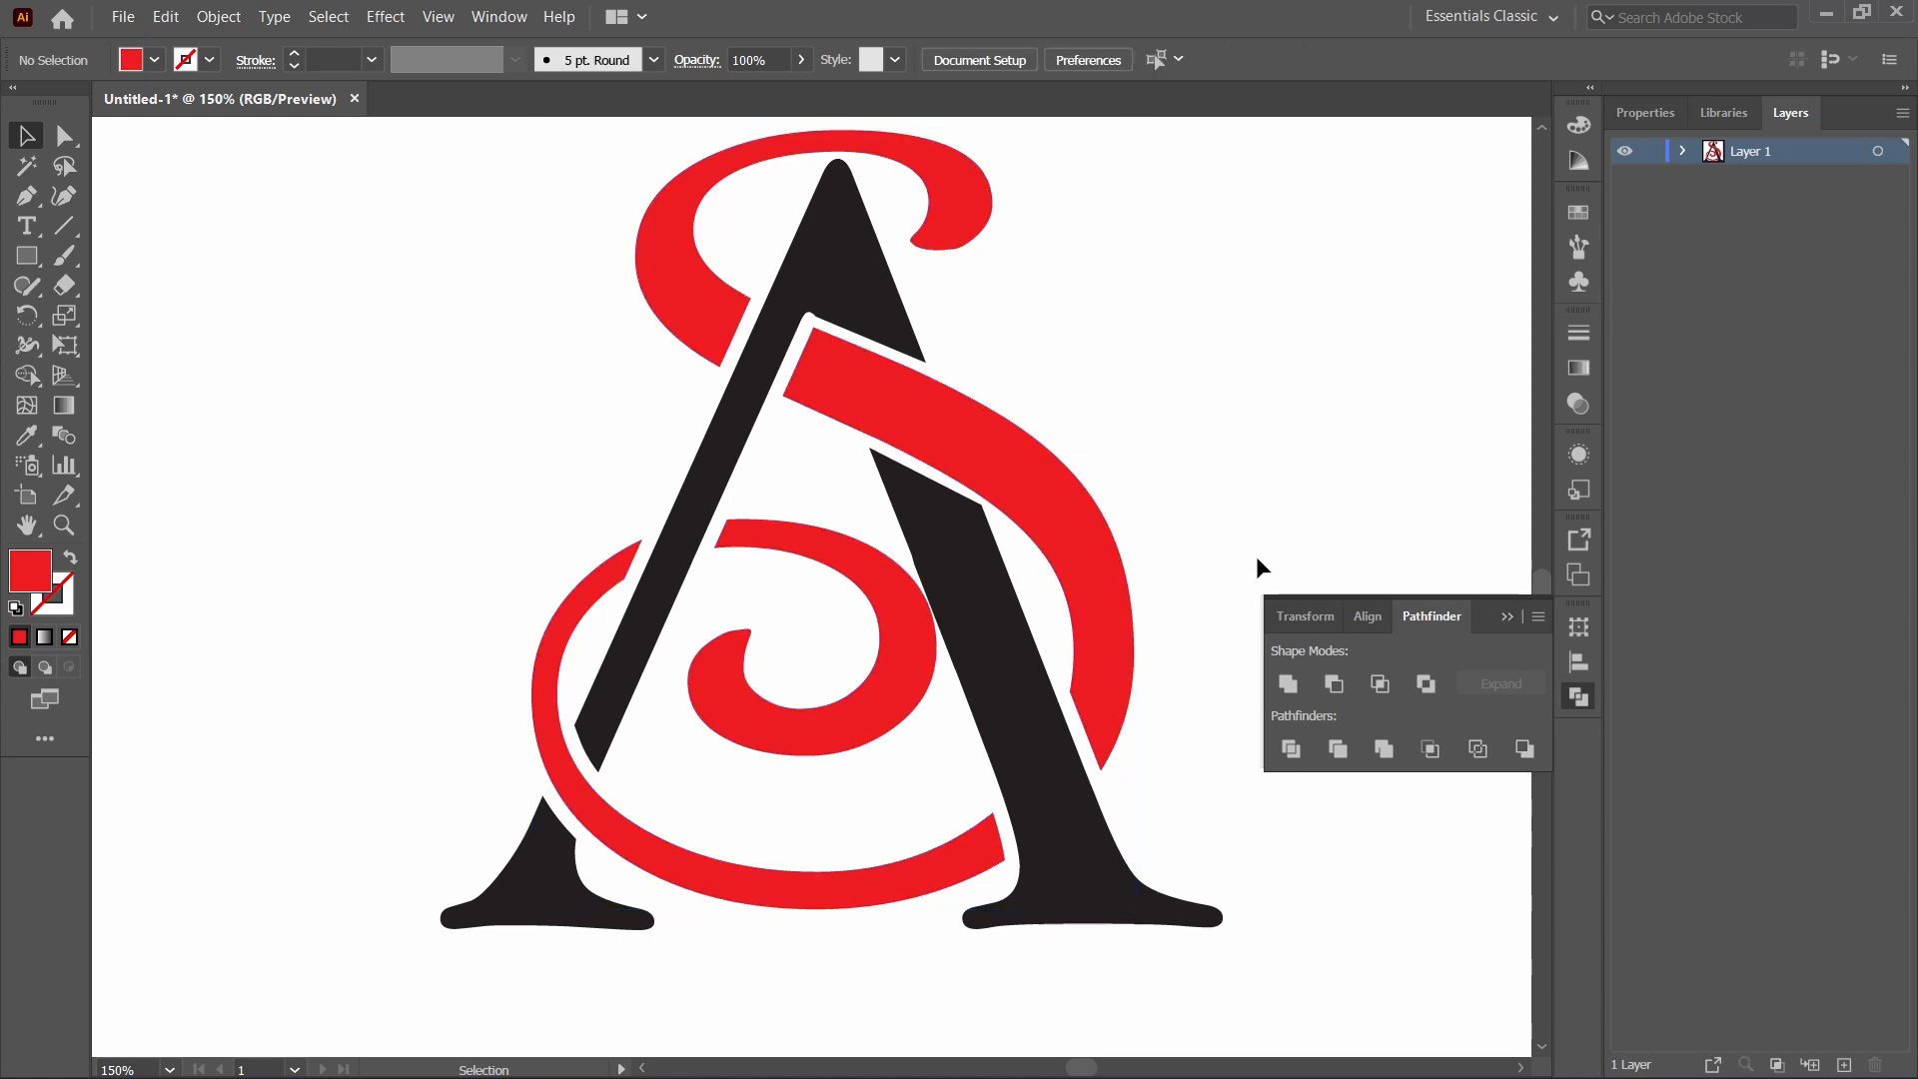
Try moving the red S clear of the A as one separate object, and undo the move.
click(1507, 617)
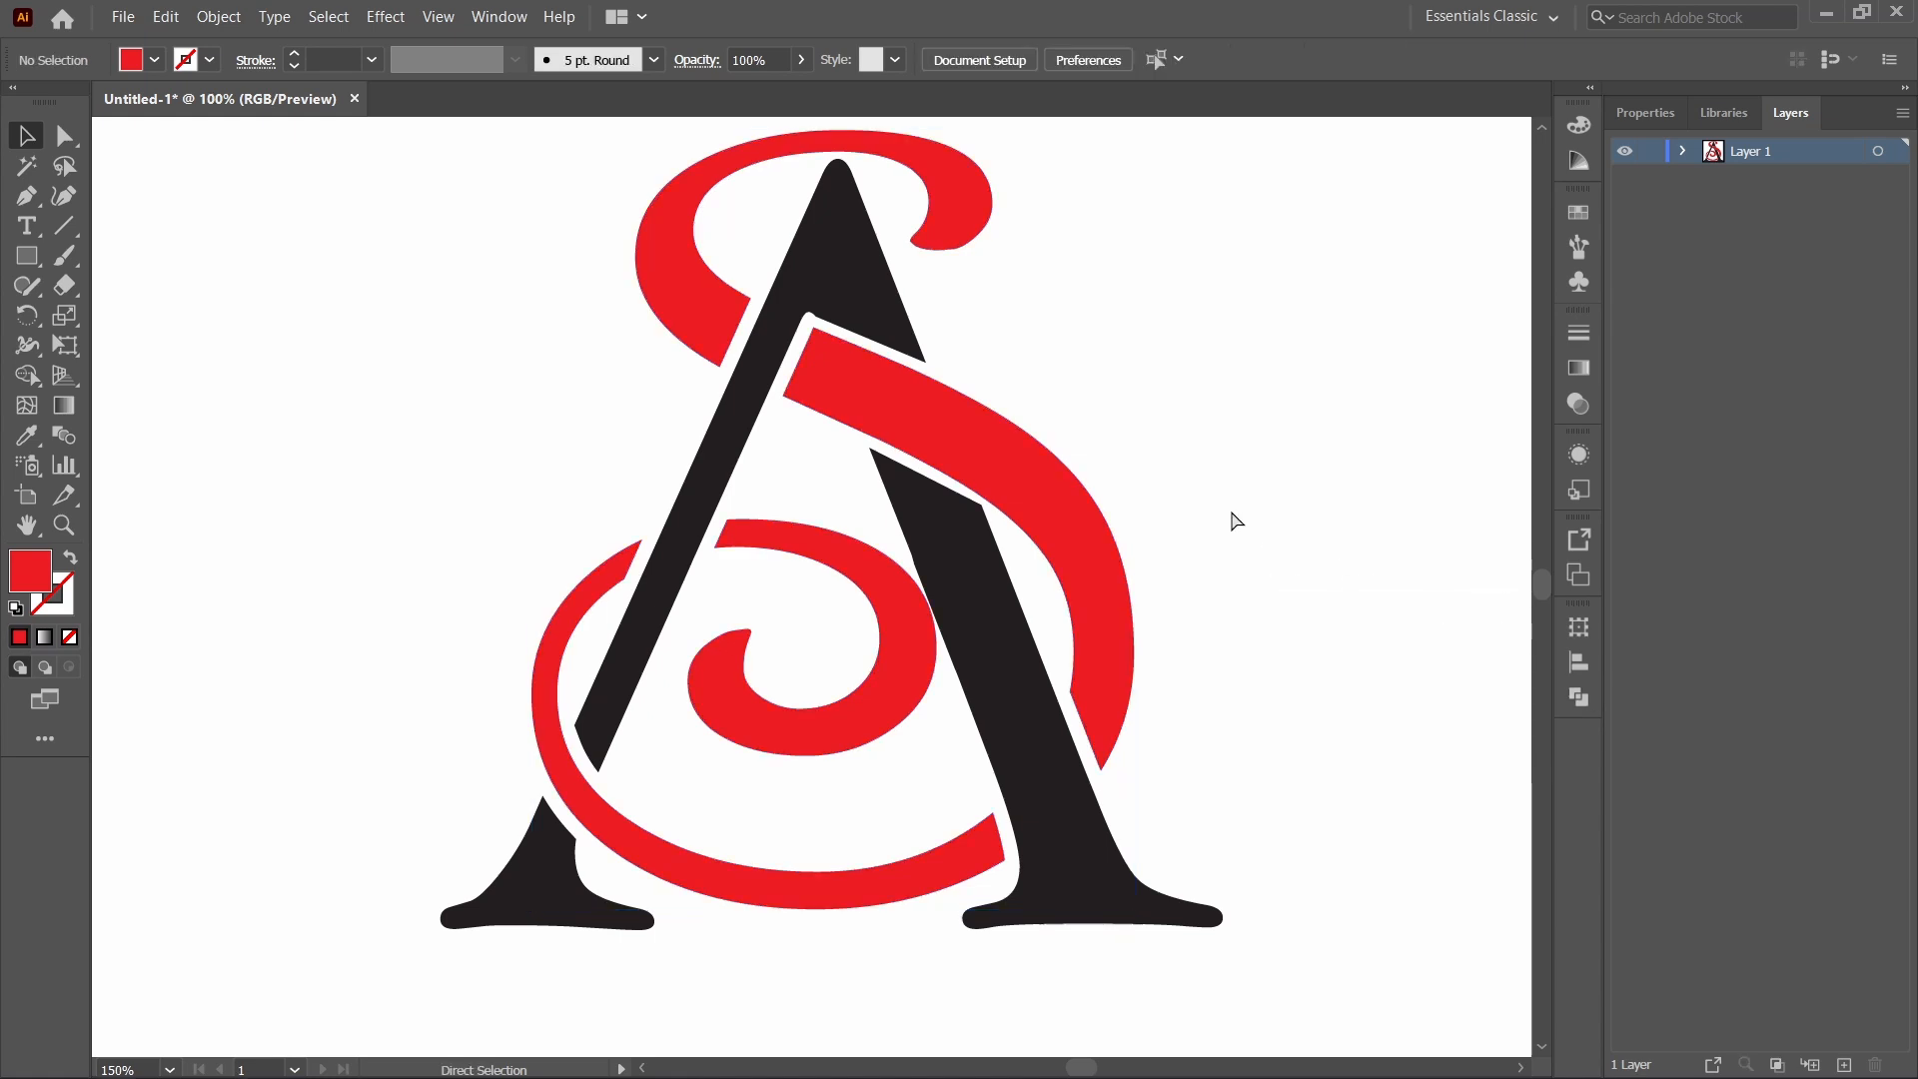
key(ctrl+minus)
key(ctrl+minus)
key(ctrl+minus)
drag(888, 555, 1050, 559)
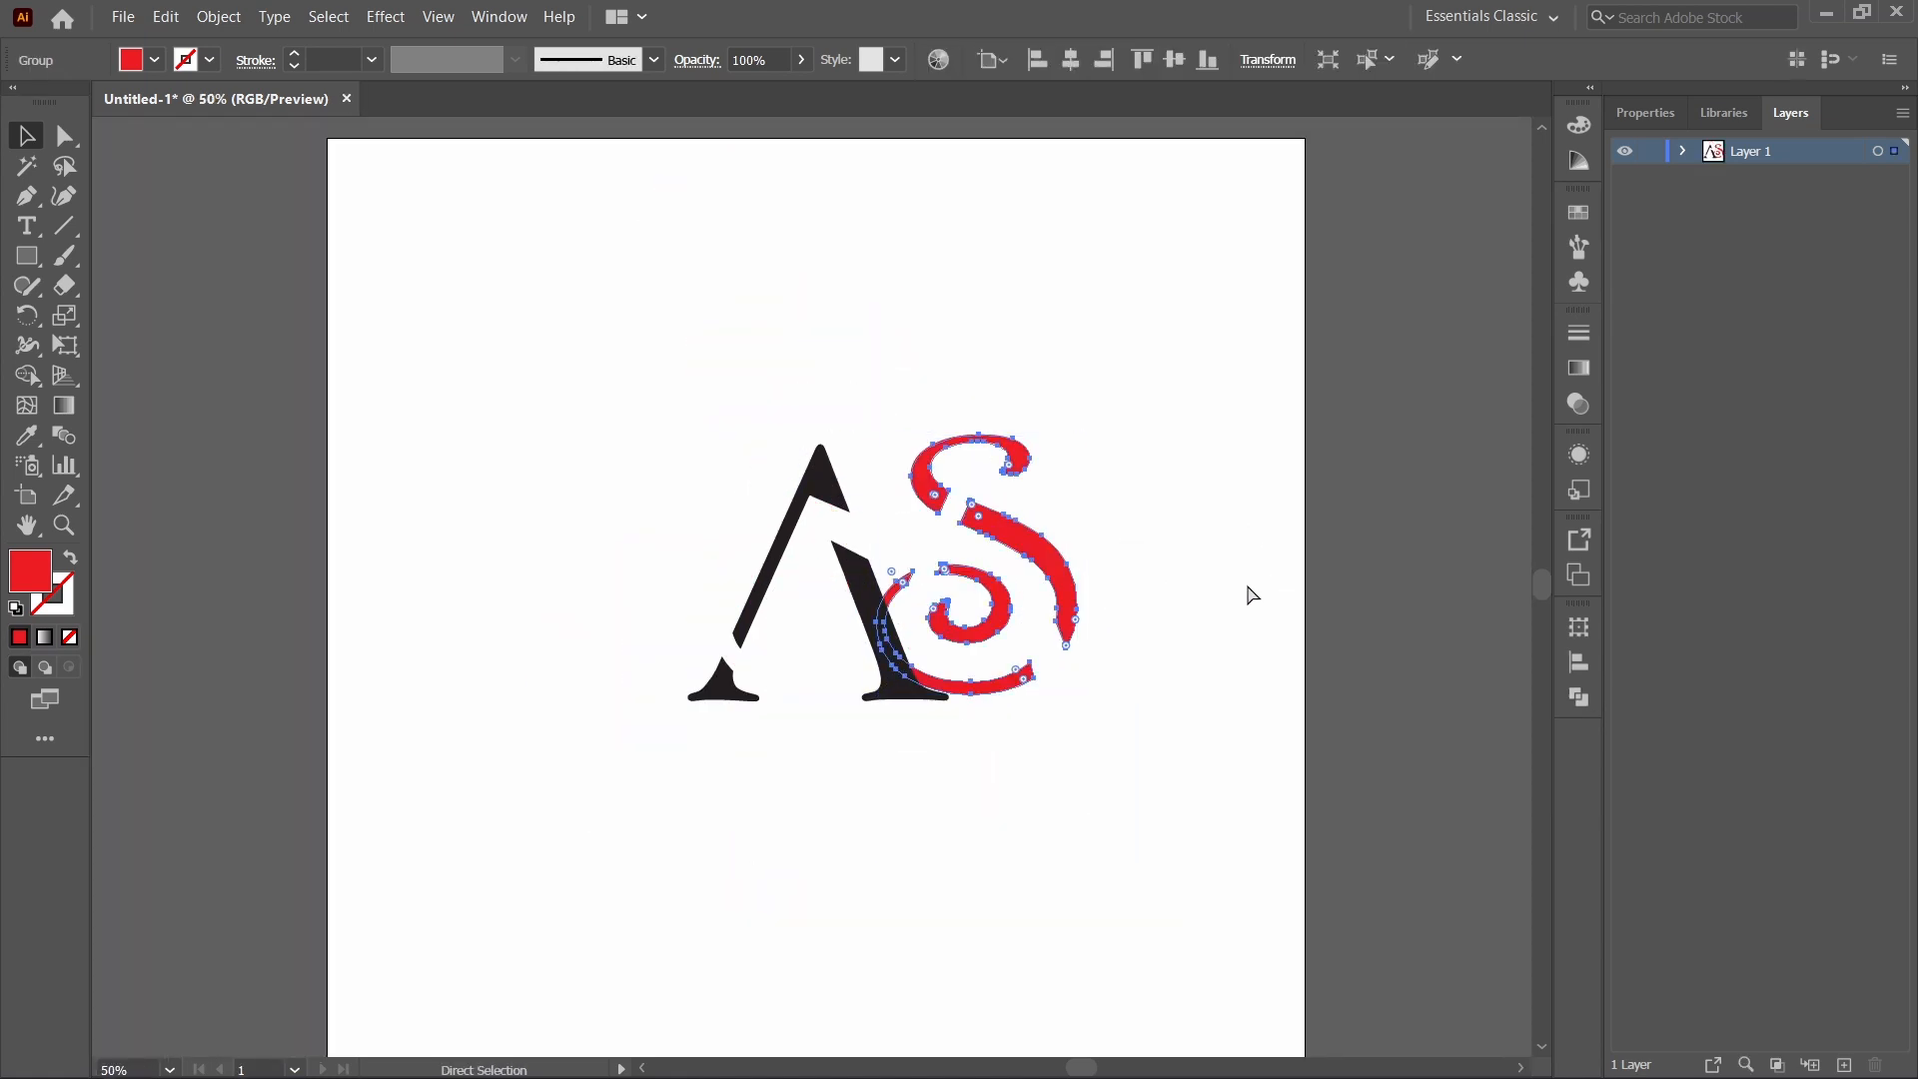
key(ctrl+z)
click(1232, 608)
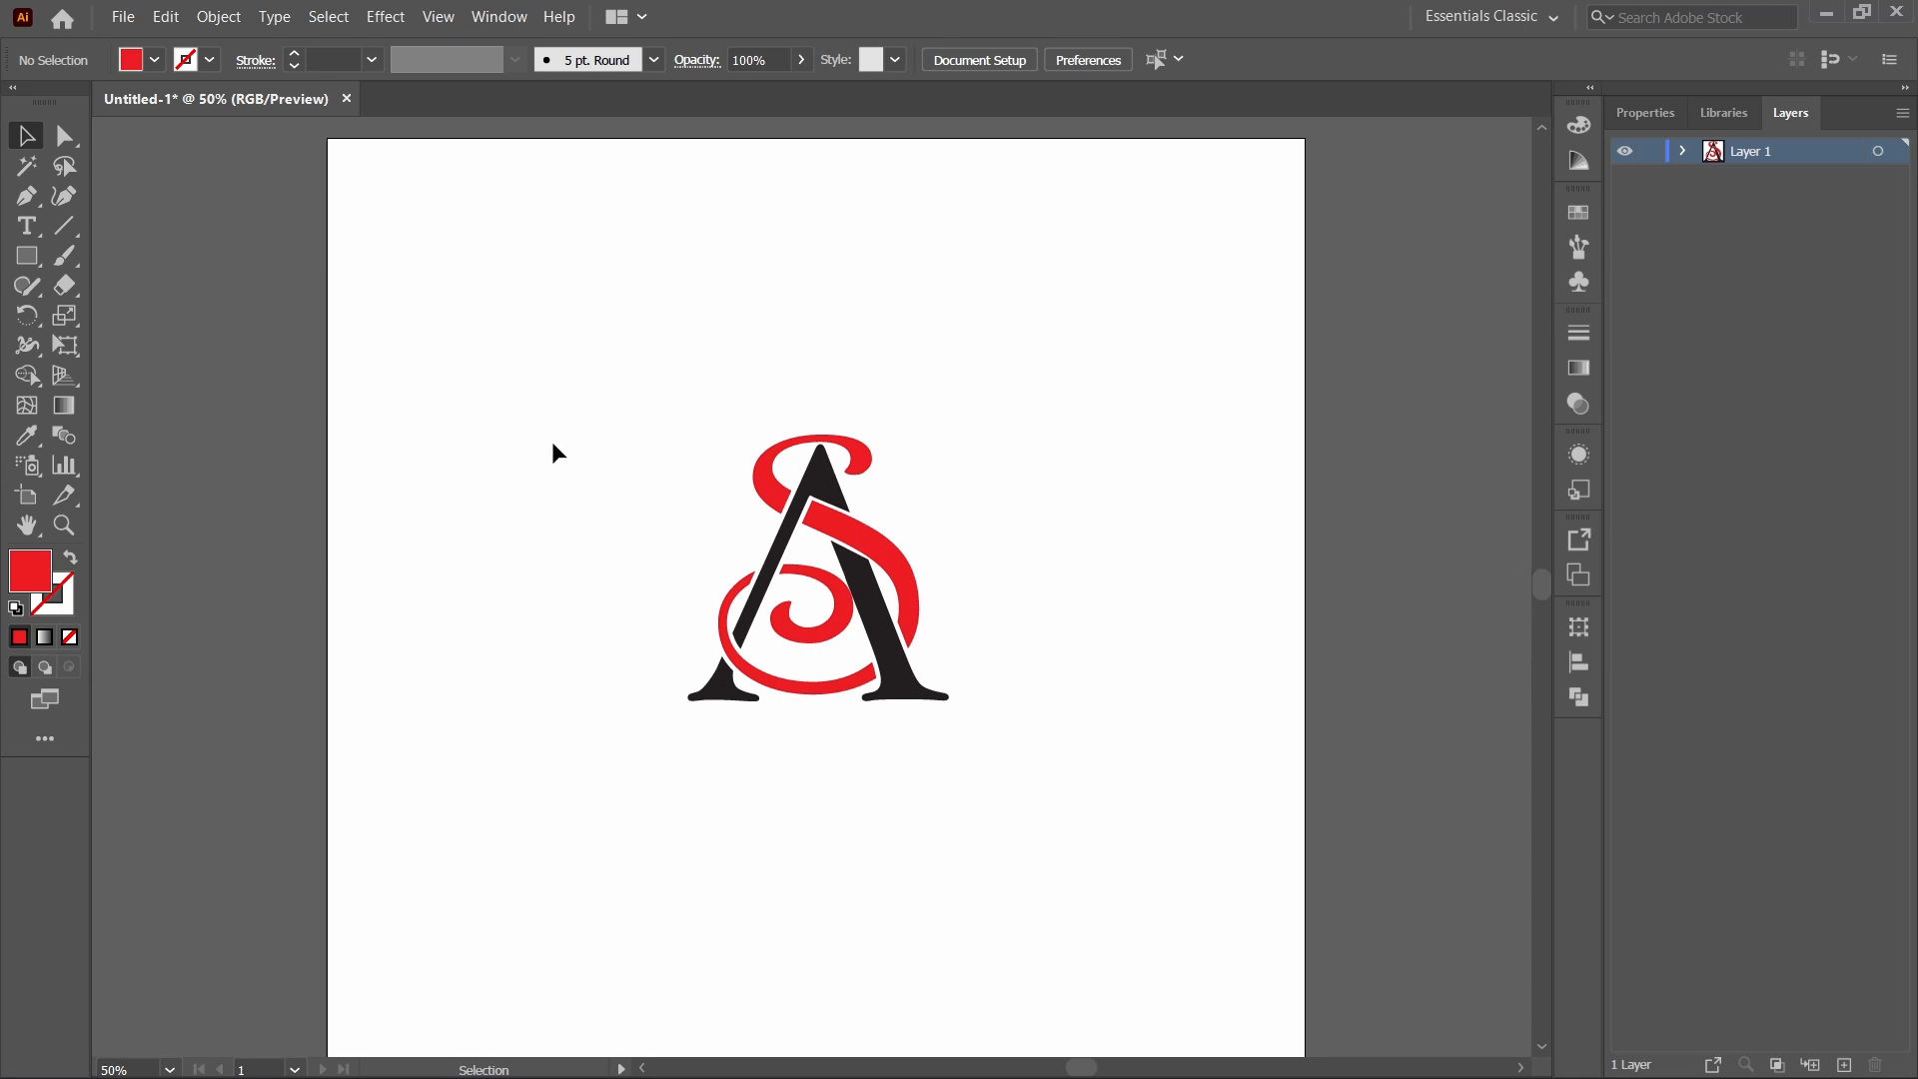
Select both letters and enlarge the whole monogram proportionally, keeping it centred on the artboard.
drag(472, 417, 1075, 818)
click(1075, 818)
key(ctrl+minus)
Fill the S with a linear gradient running from yellow to magenta pink at 0°.
click(873, 579)
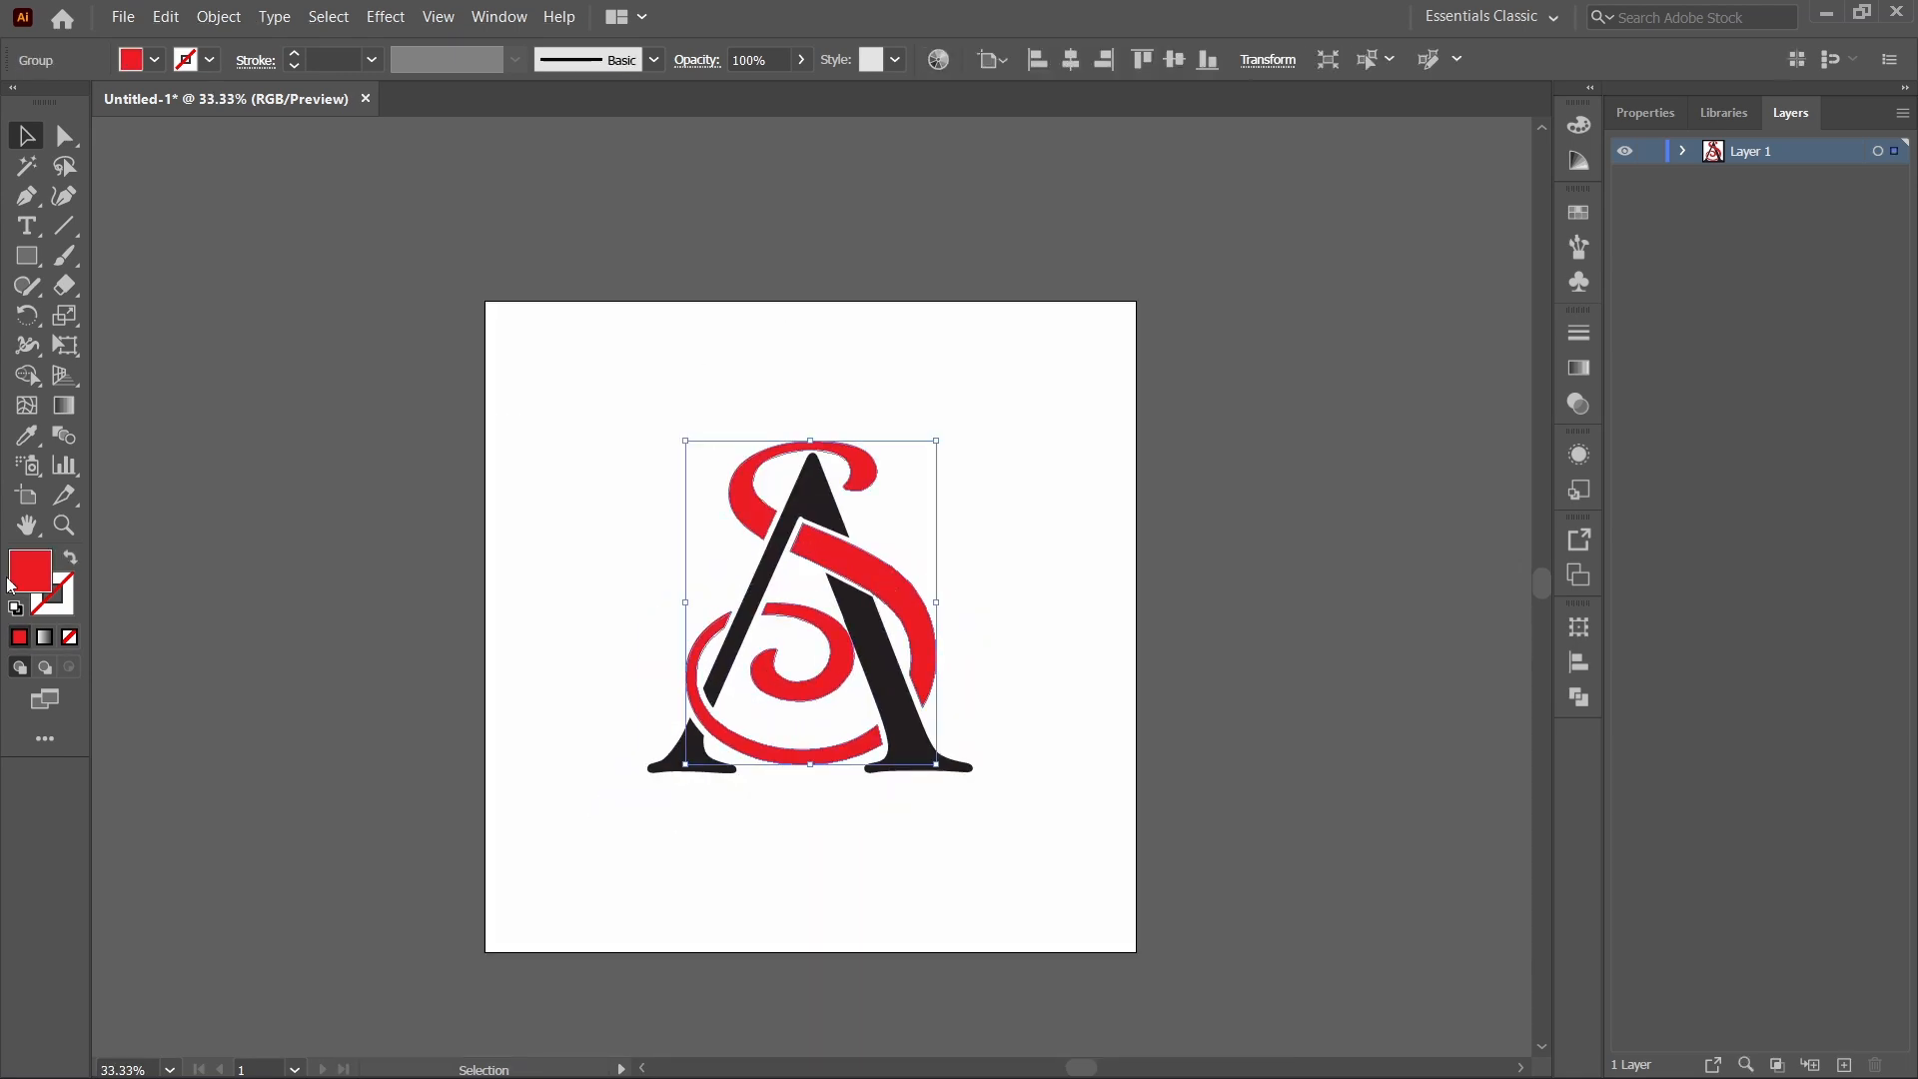
click(45, 638)
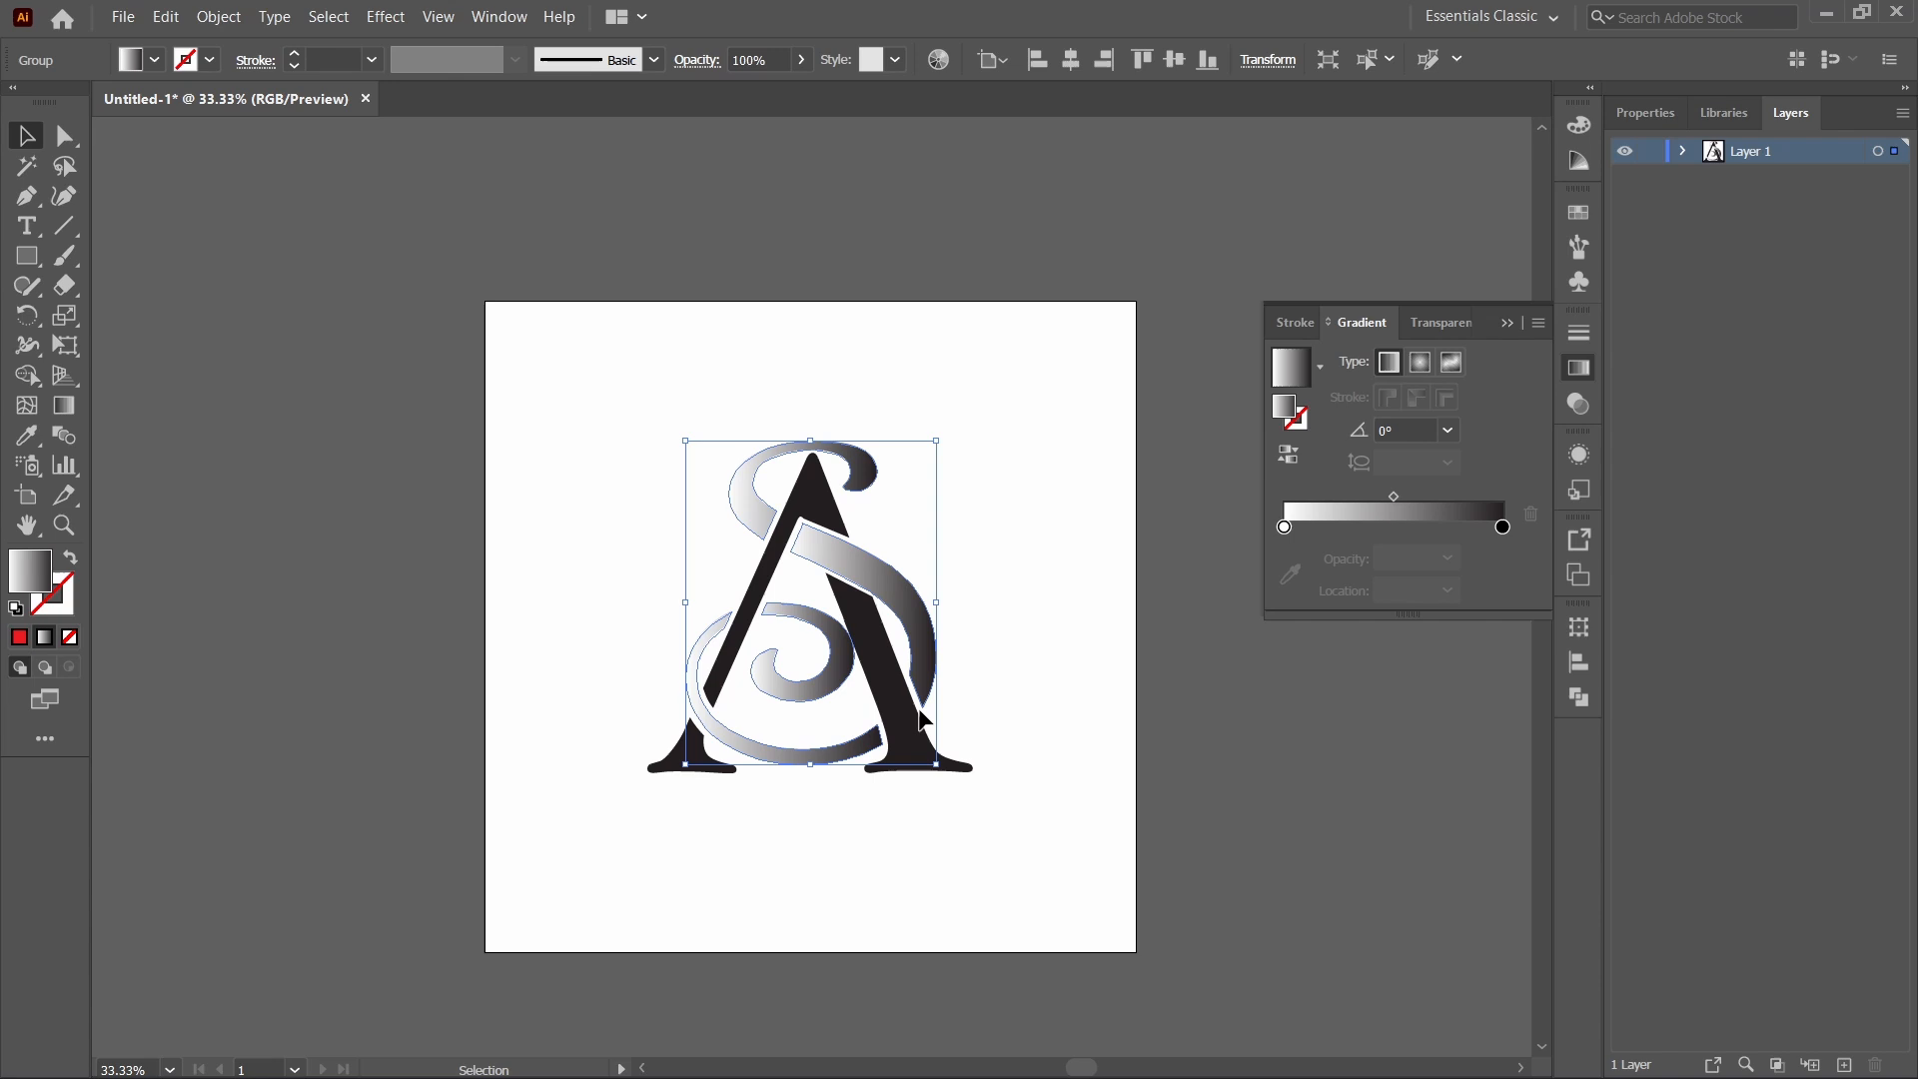
double_click(1504, 528)
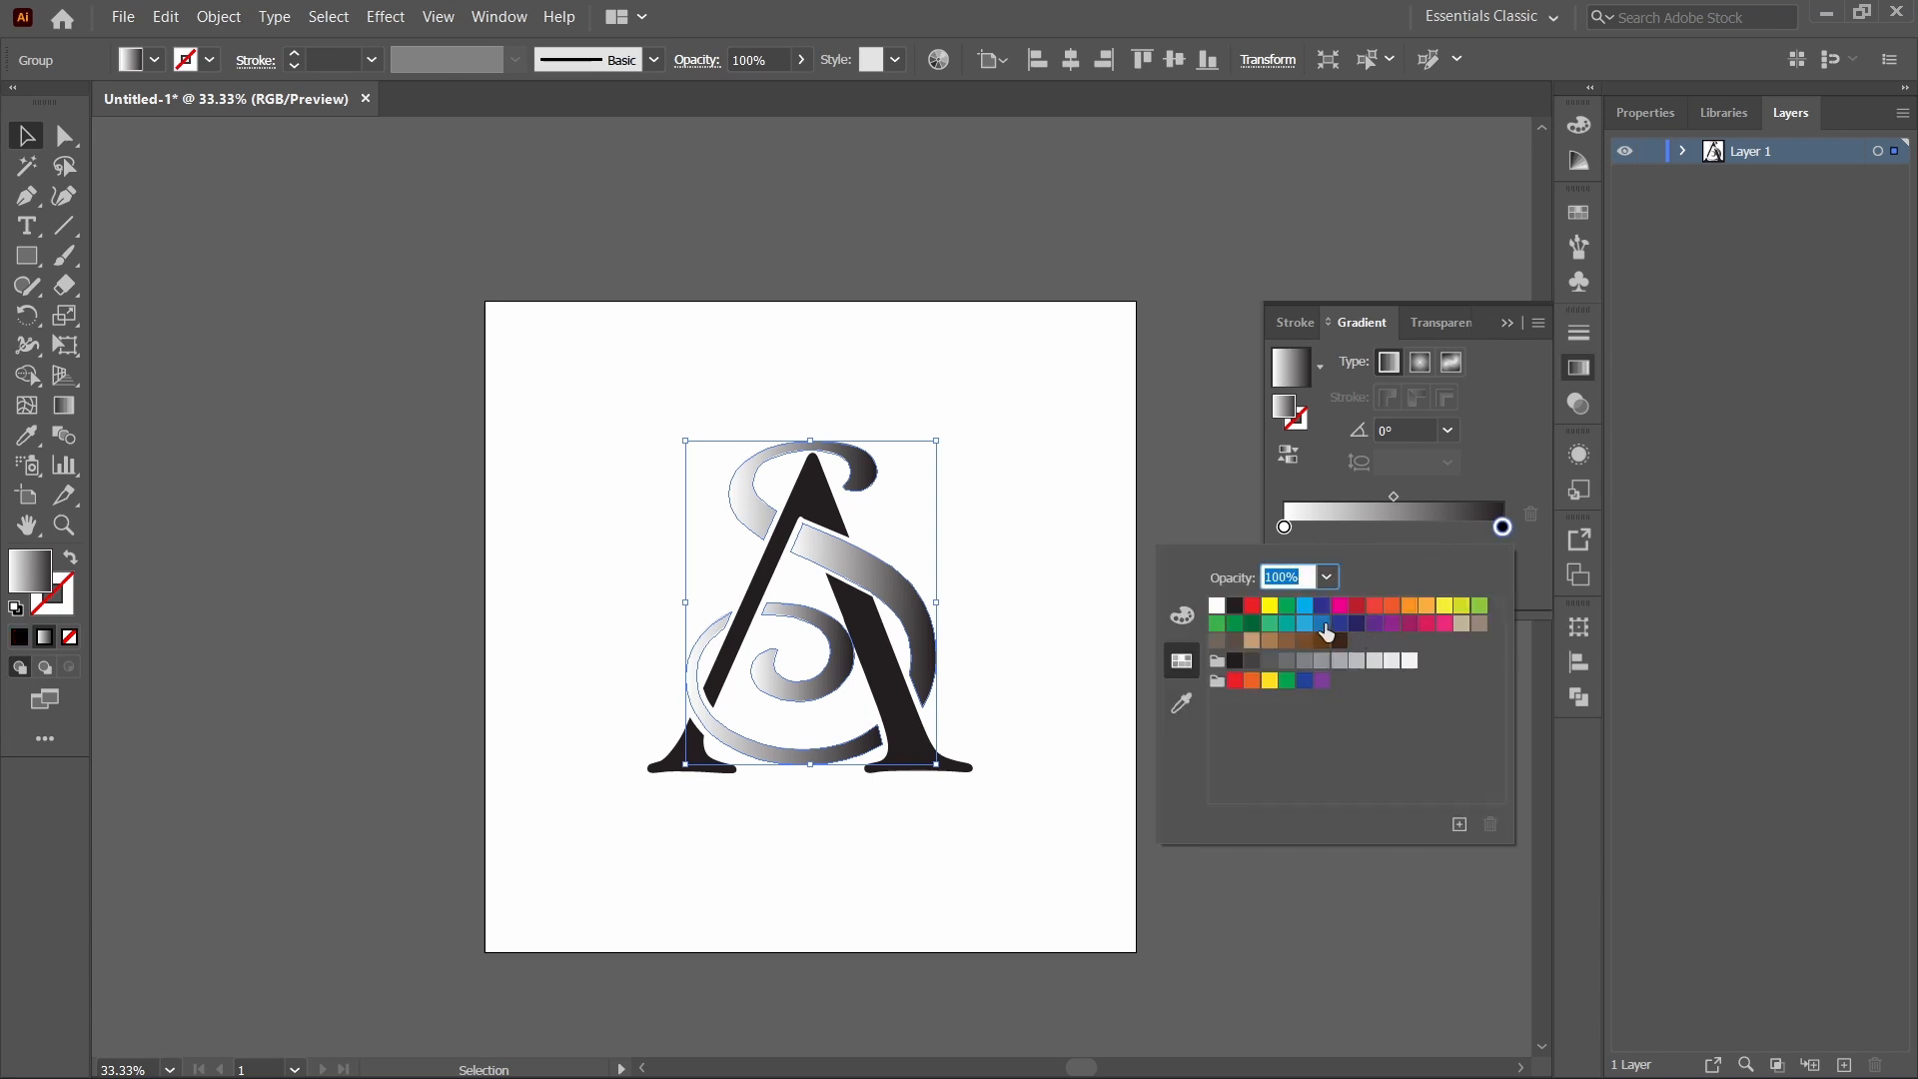
click(1341, 606)
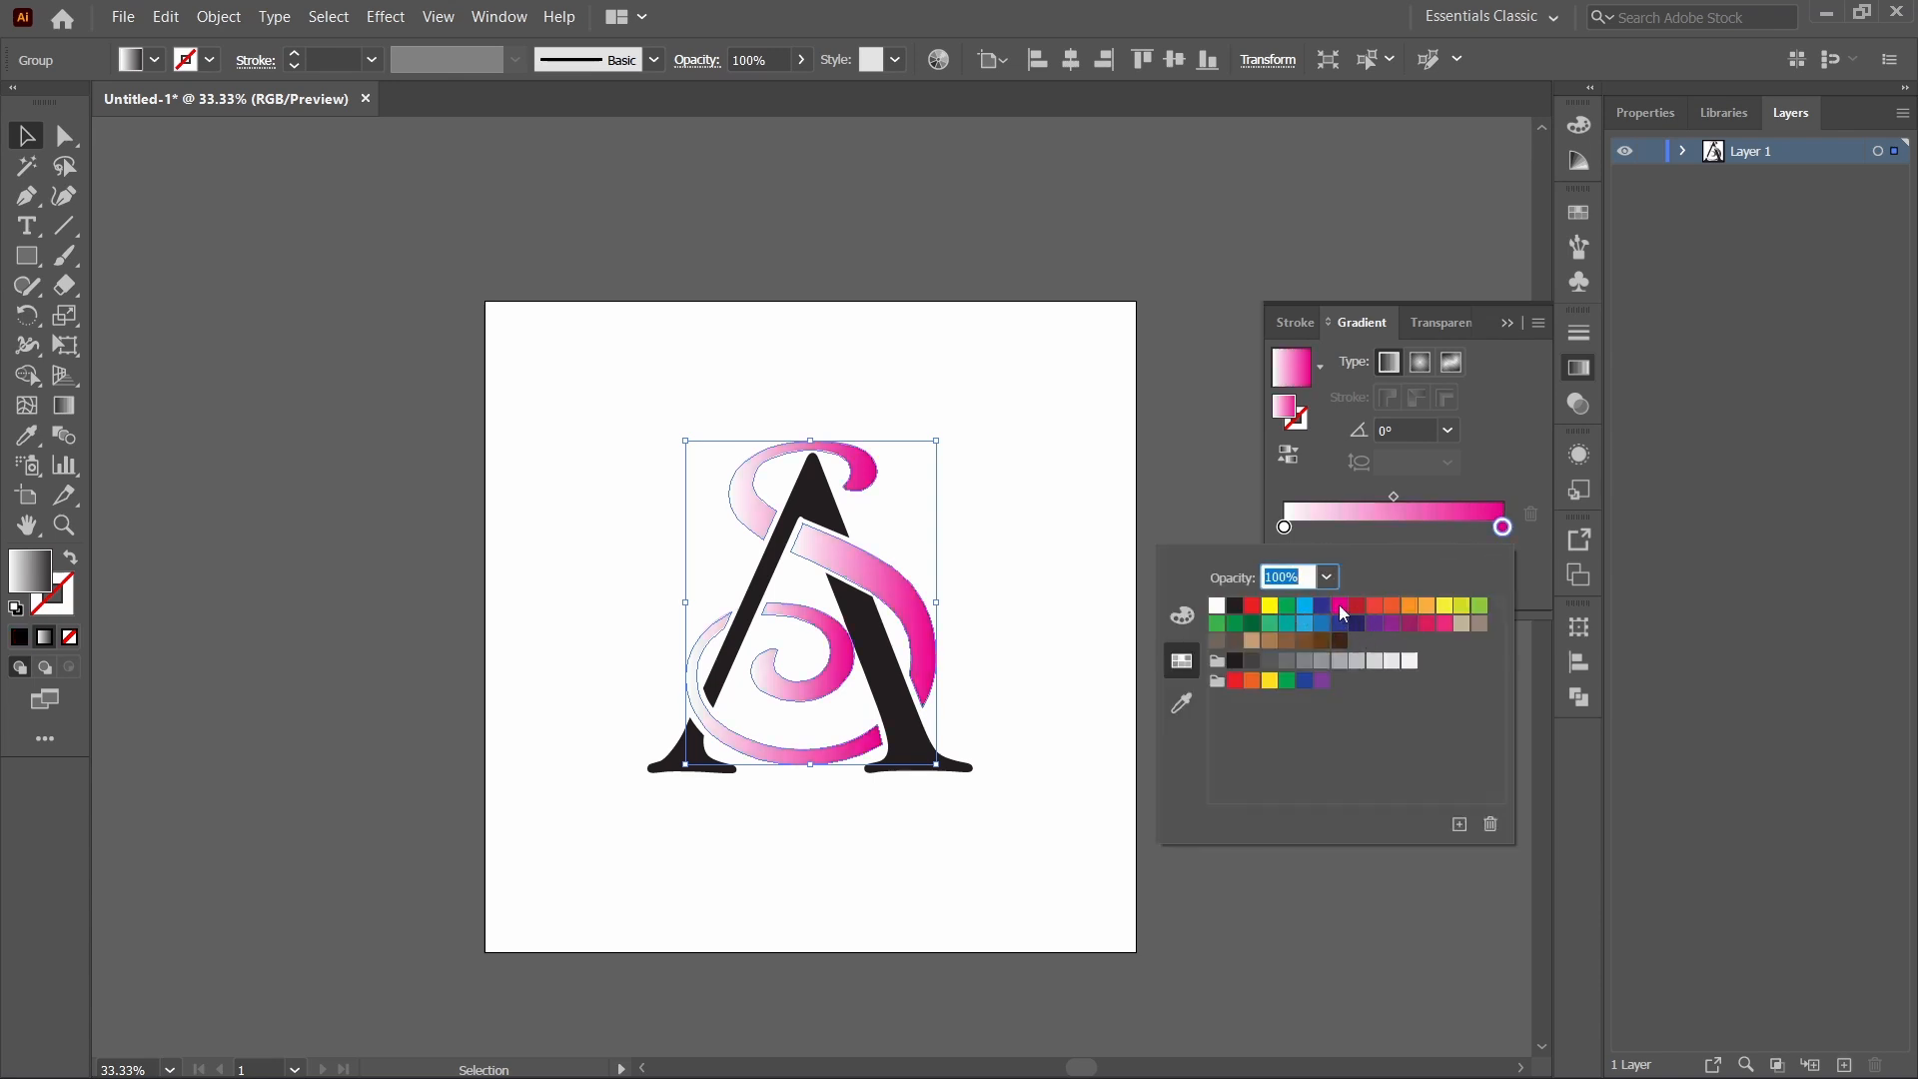
double_click(1285, 527)
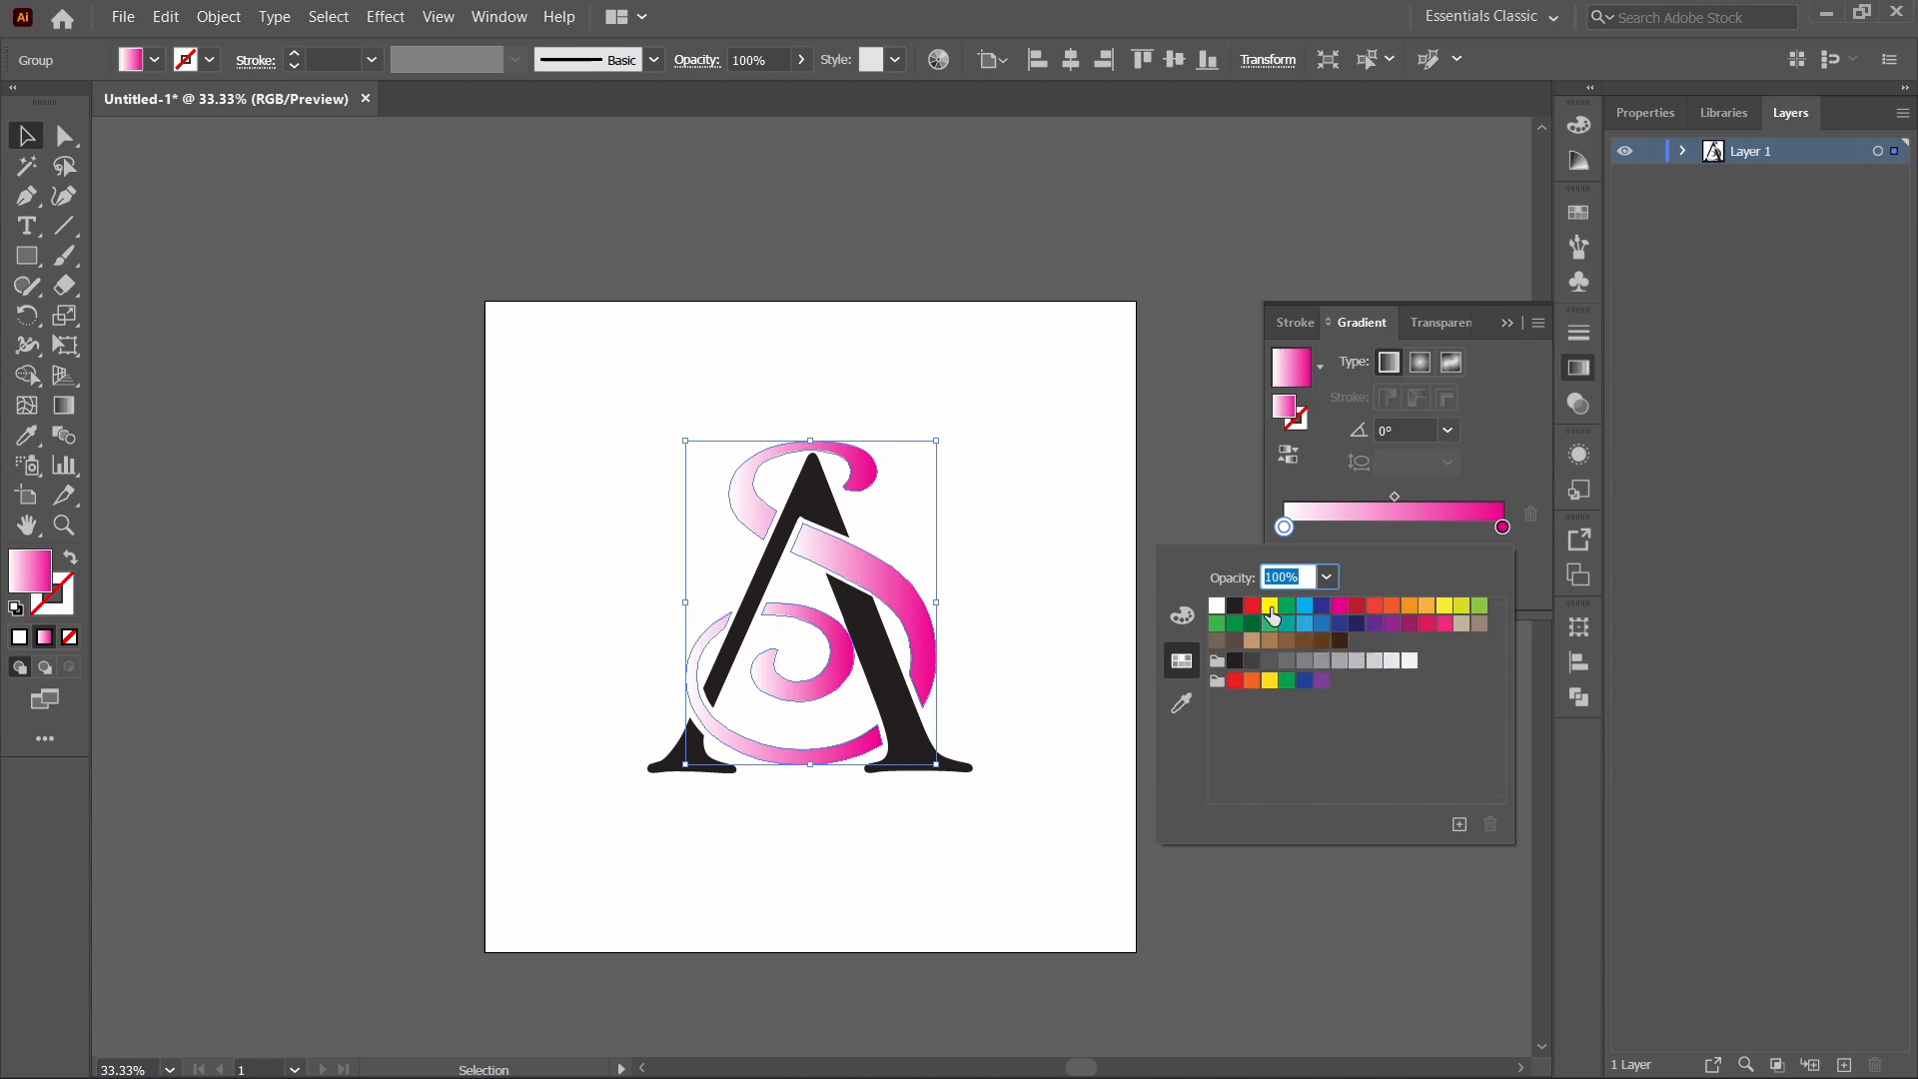
click(1268, 607)
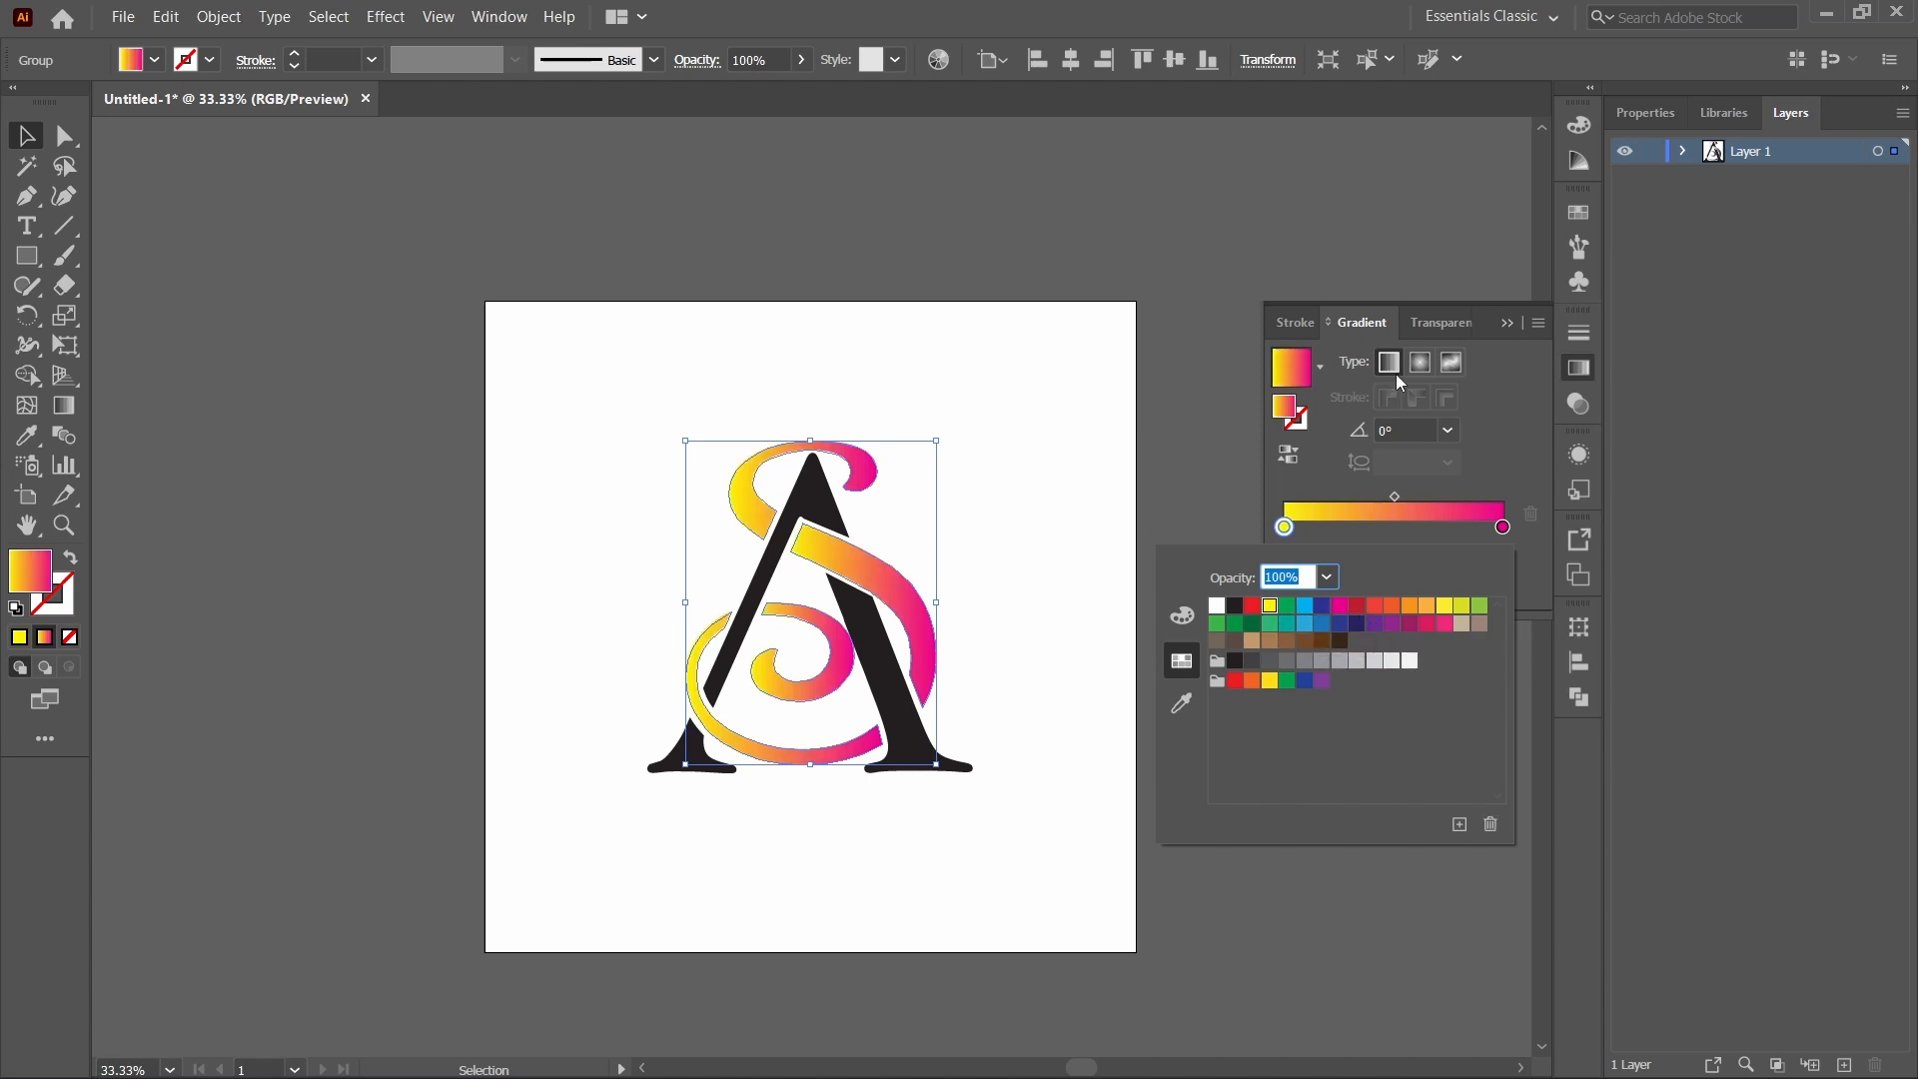
click(1502, 328)
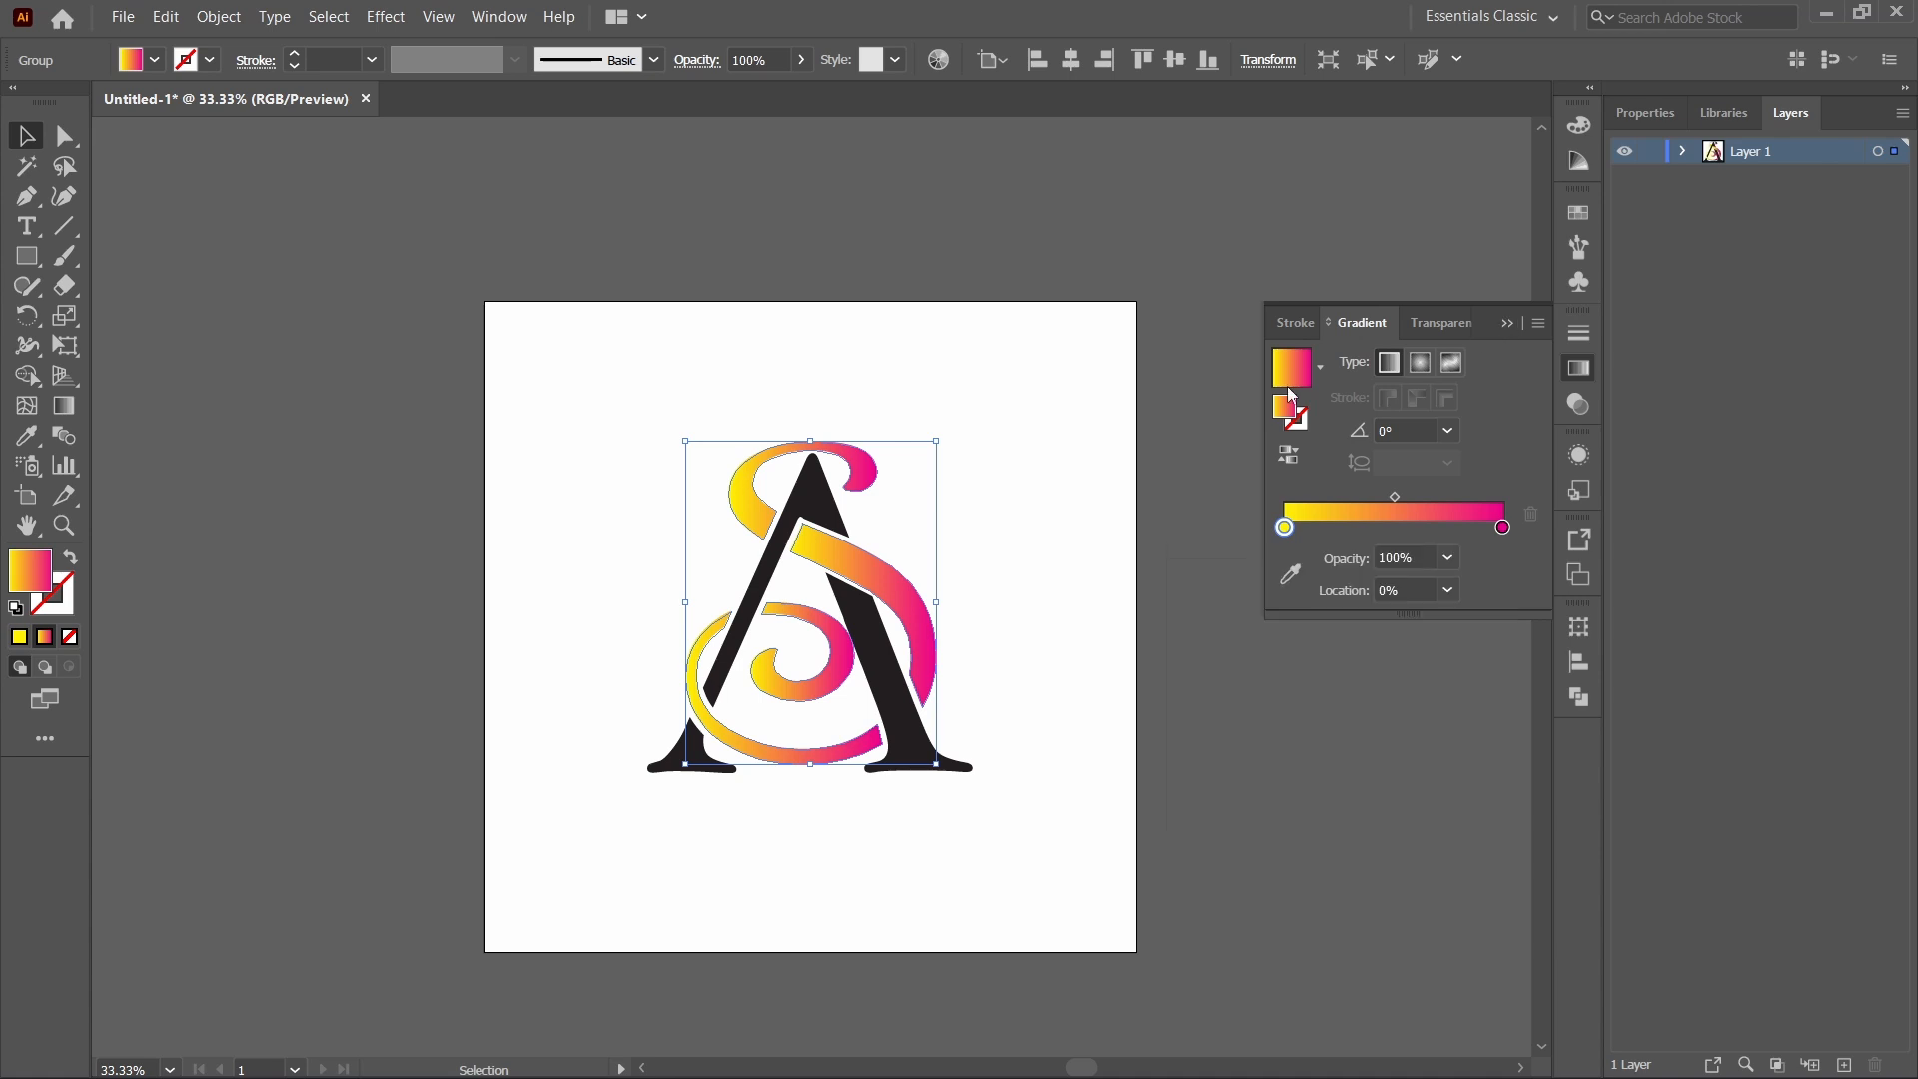
click(1504, 326)
click(848, 346)
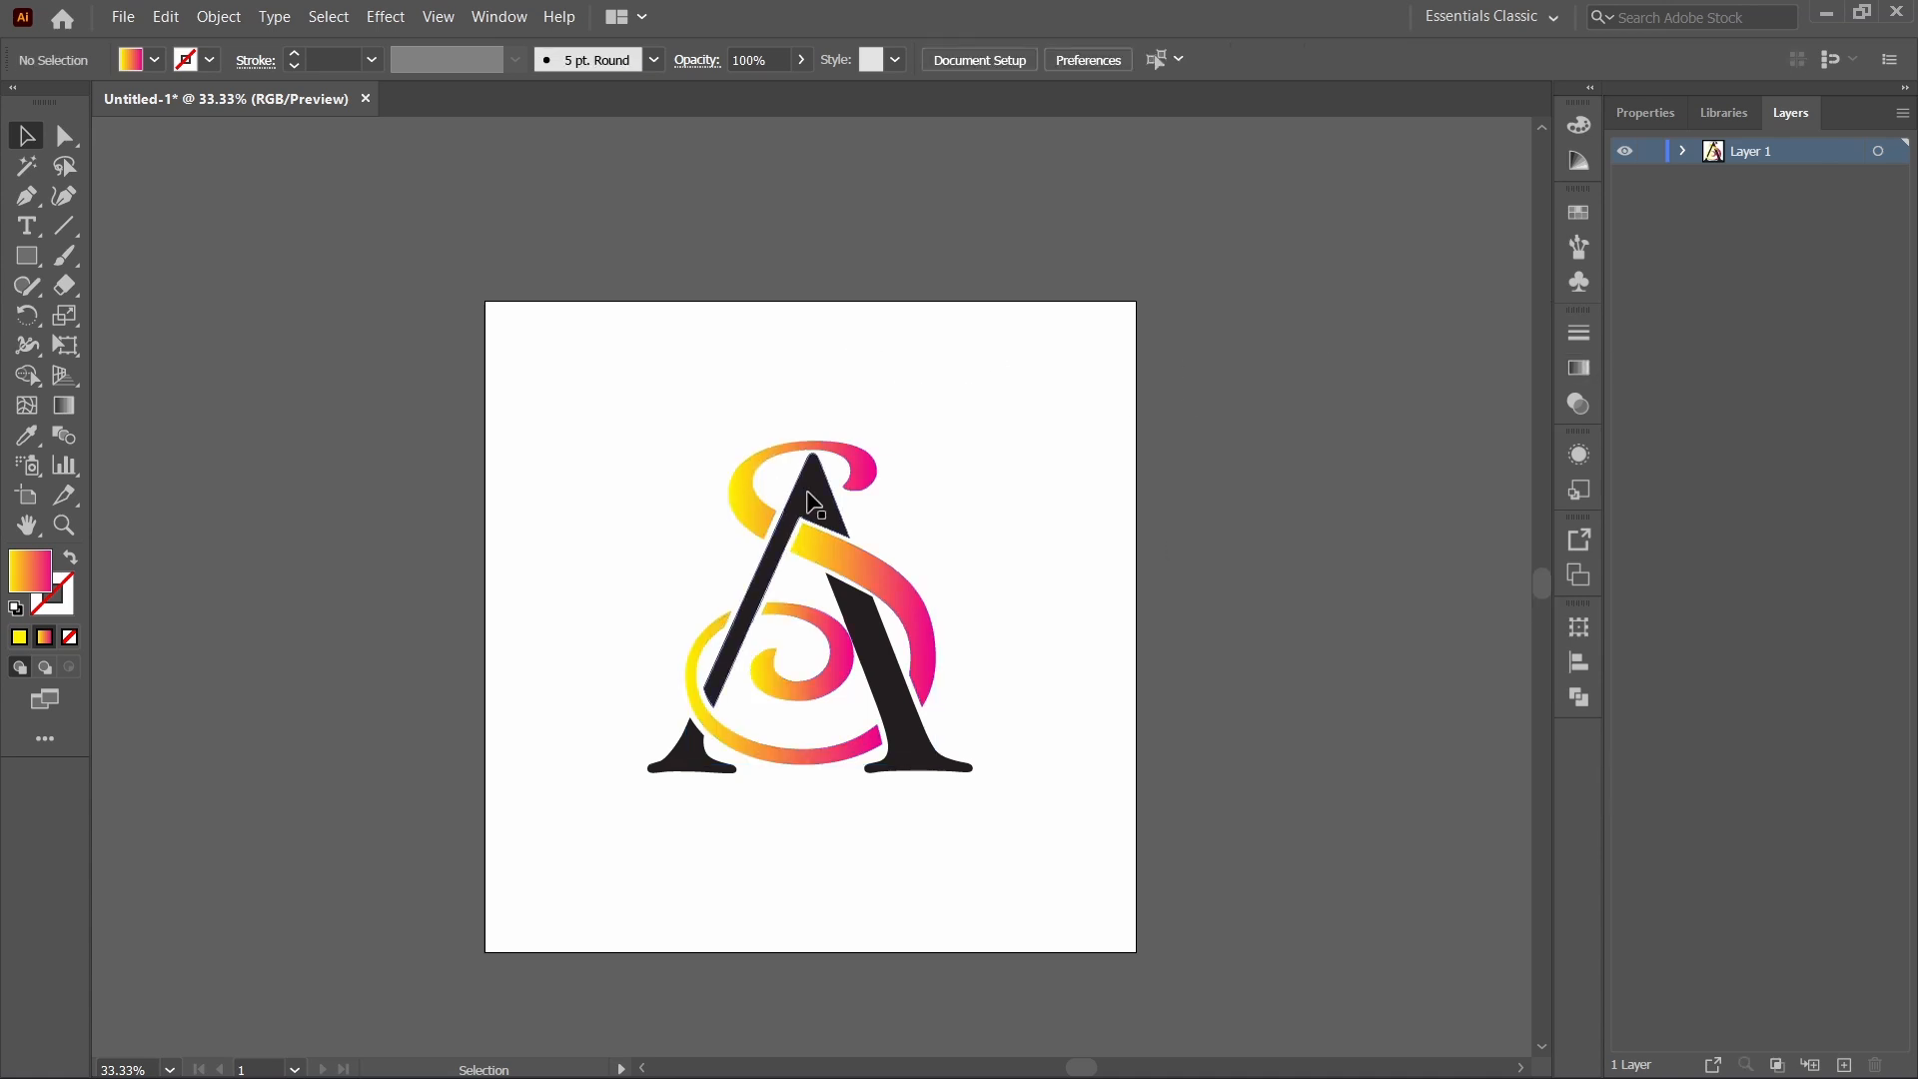
Recolour the black A with a very dark navy blue fill.
click(813, 499)
double_click(40, 578)
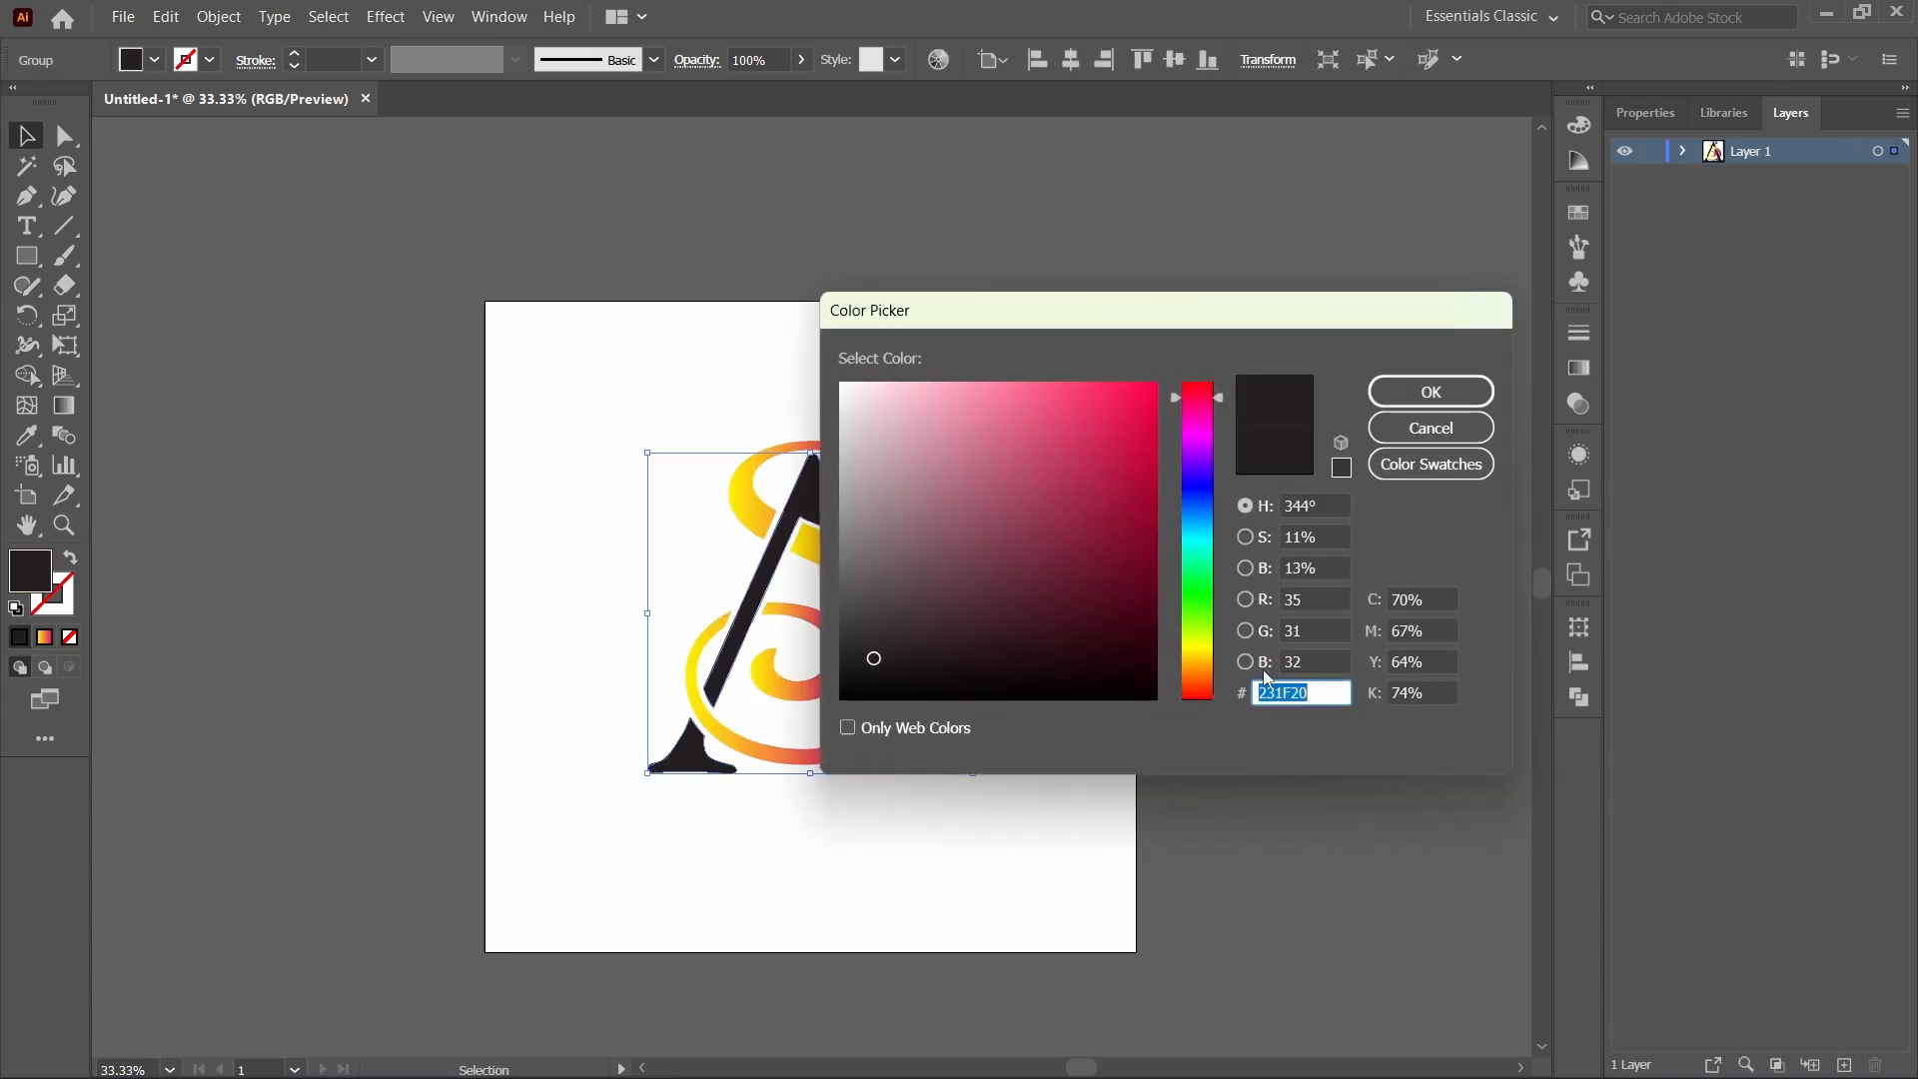
click(1190, 486)
drag(1142, 640, 1159, 635)
click(1399, 392)
click(1299, 416)
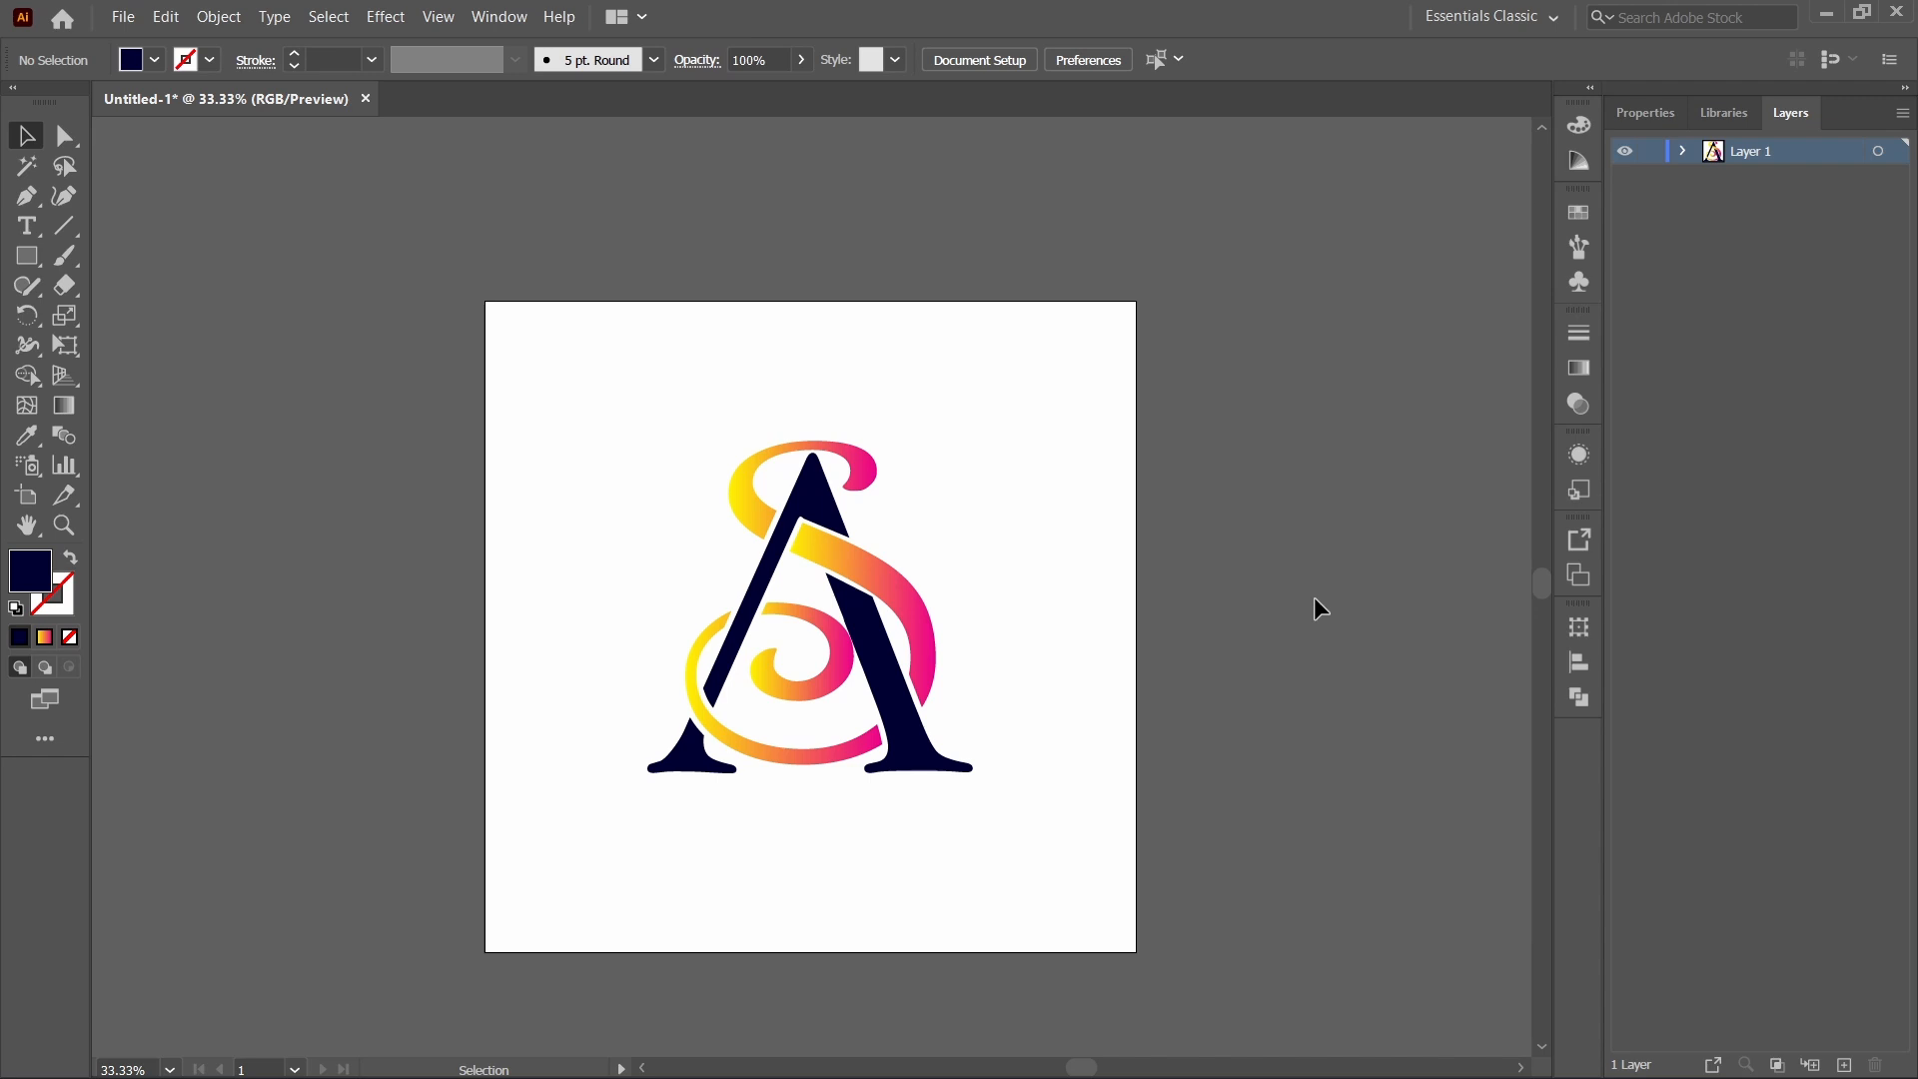
Export the finished monogram as a PNG image.
click(118, 27)
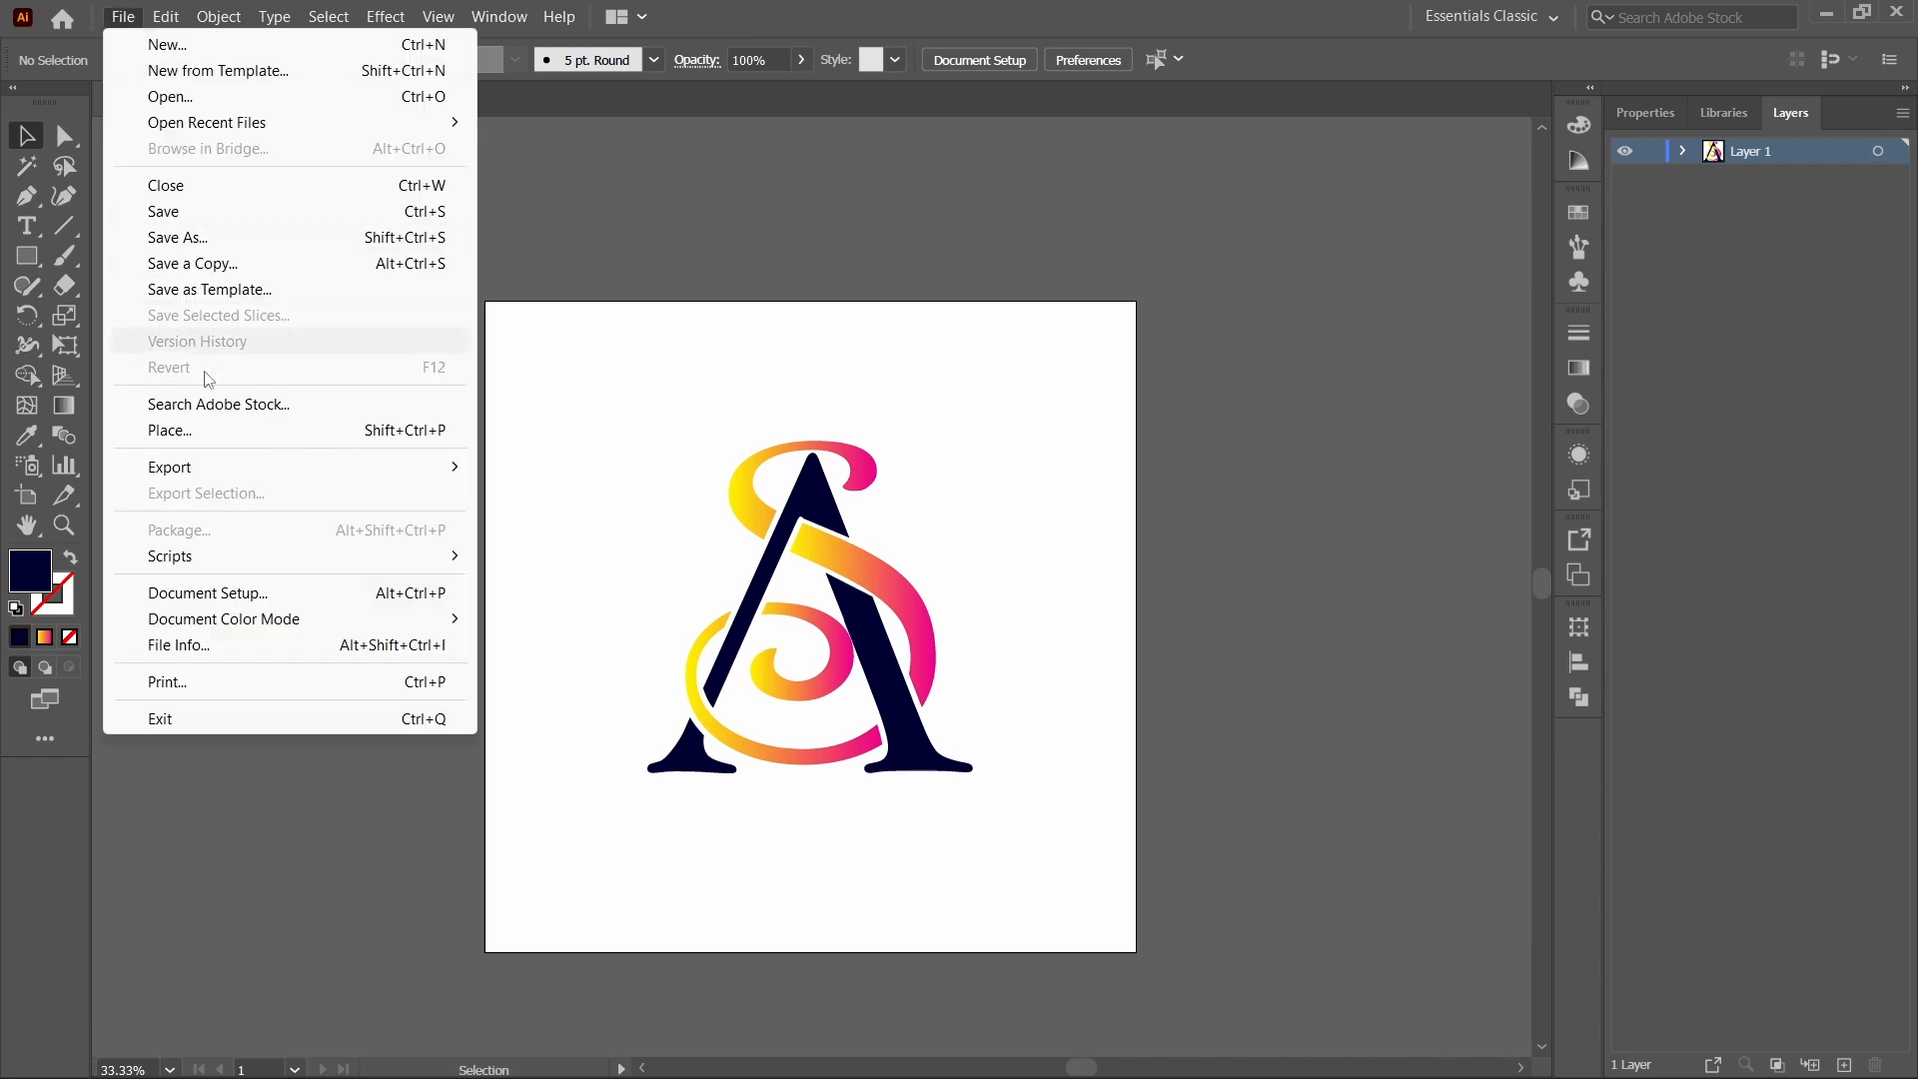
mouse_move(160, 466)
click(561, 490)
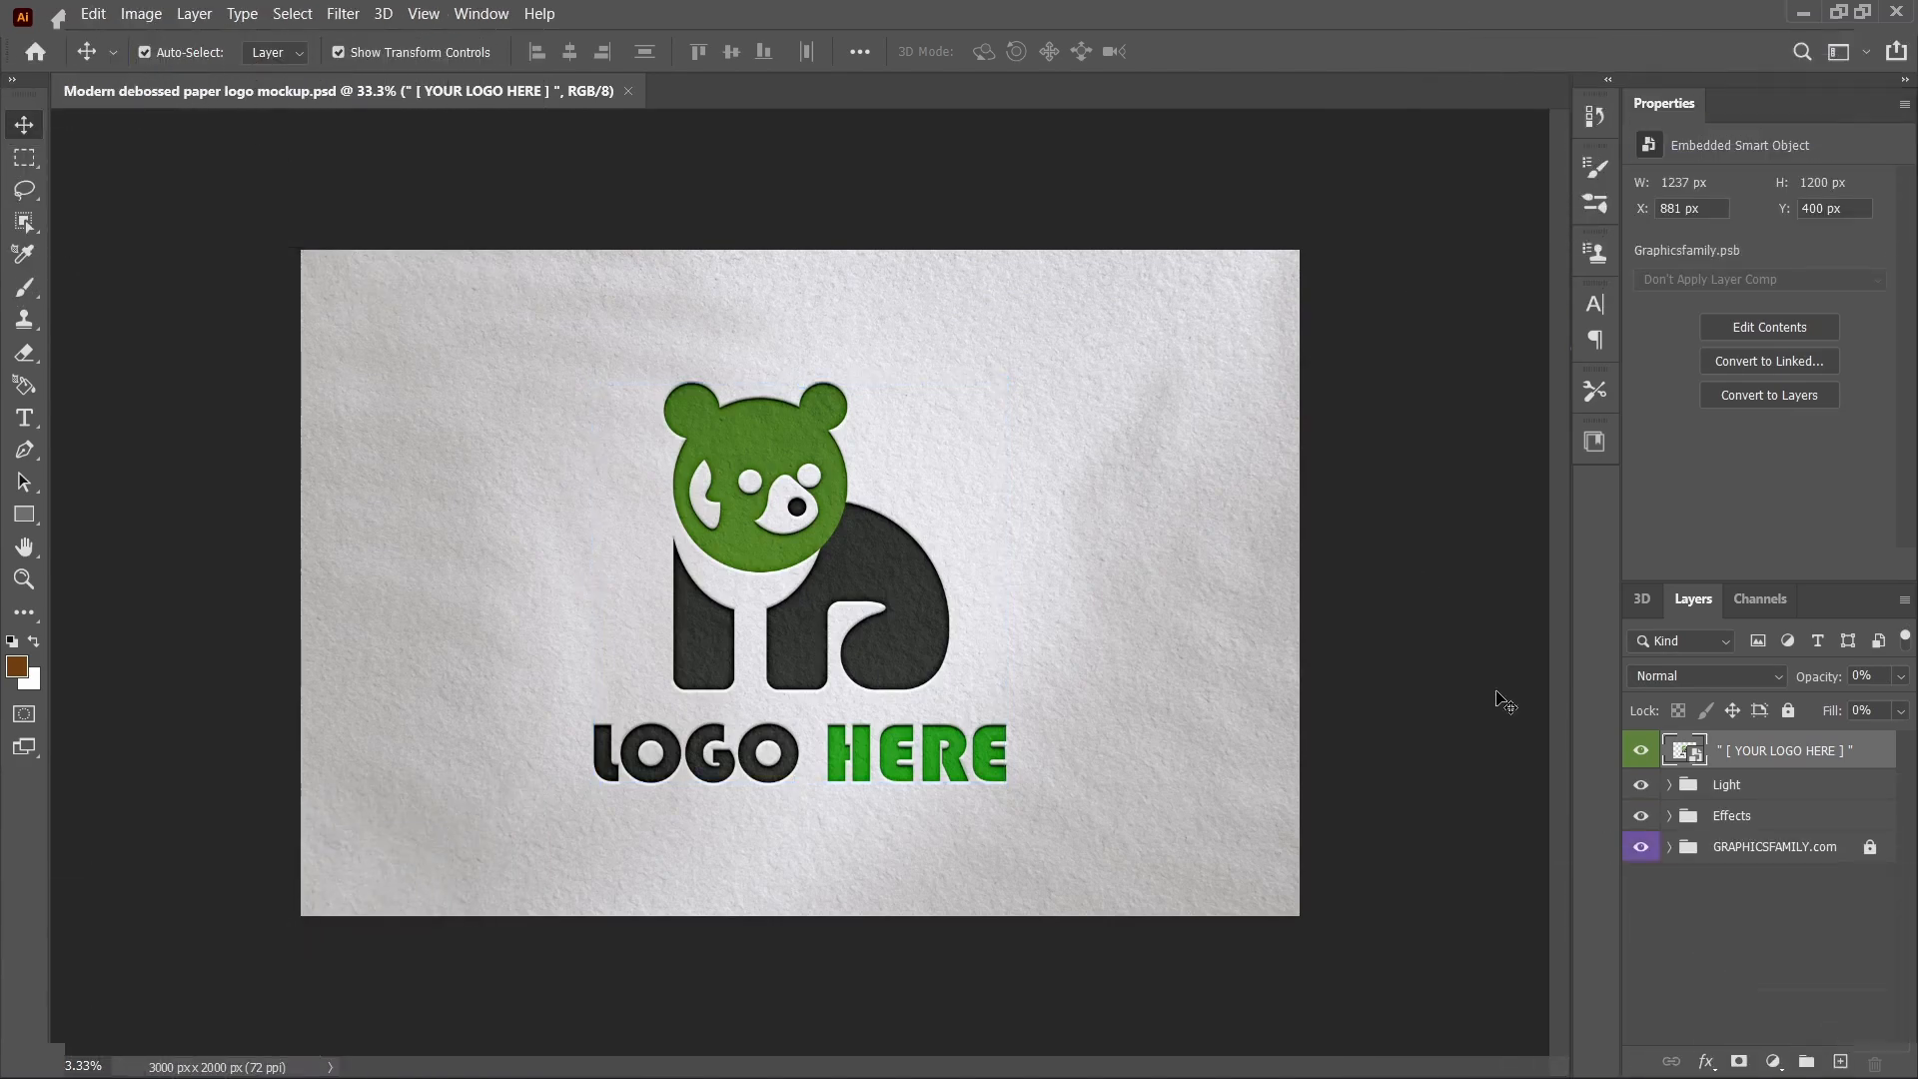
In Photoshop, open the "[ YOUR LOGO HERE ]" smart object of the debossed paper mockup and hide its GraphicsFamily layer.
double_click(1686, 754)
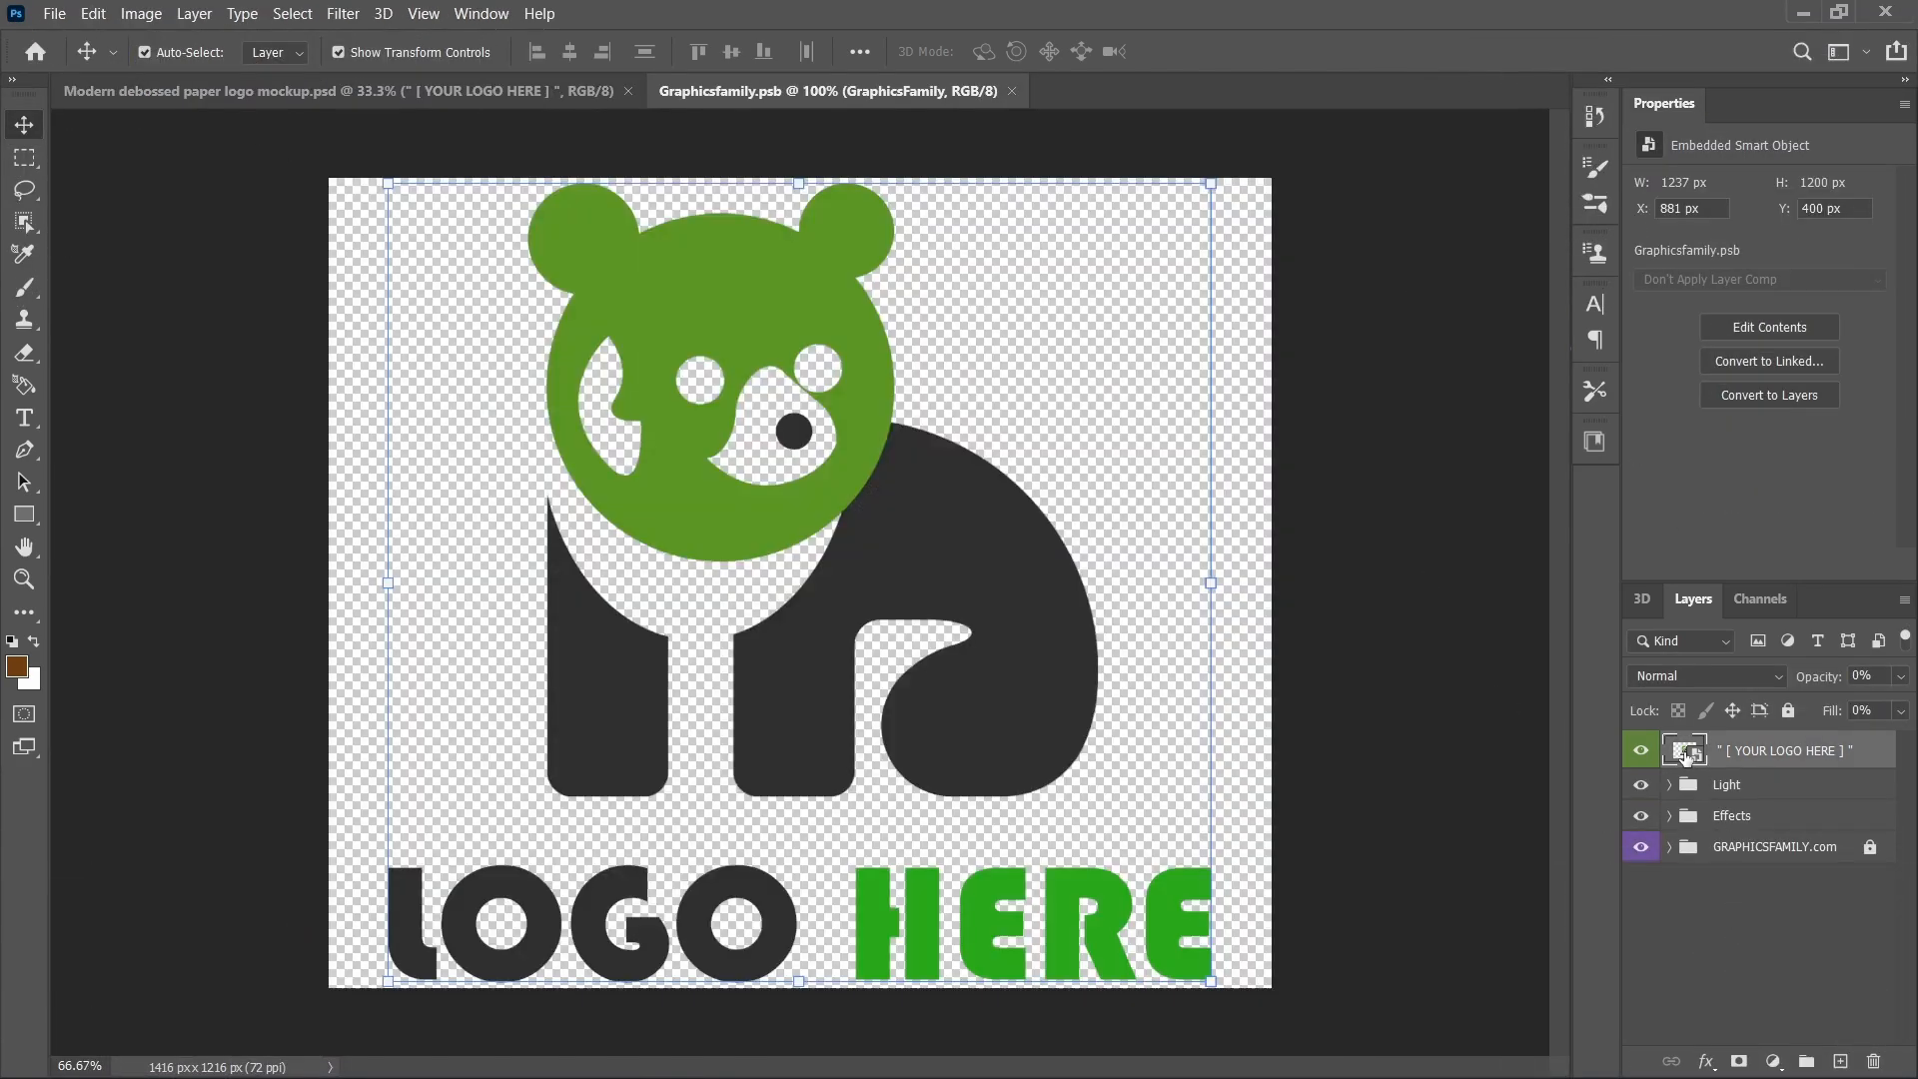
click(1643, 755)
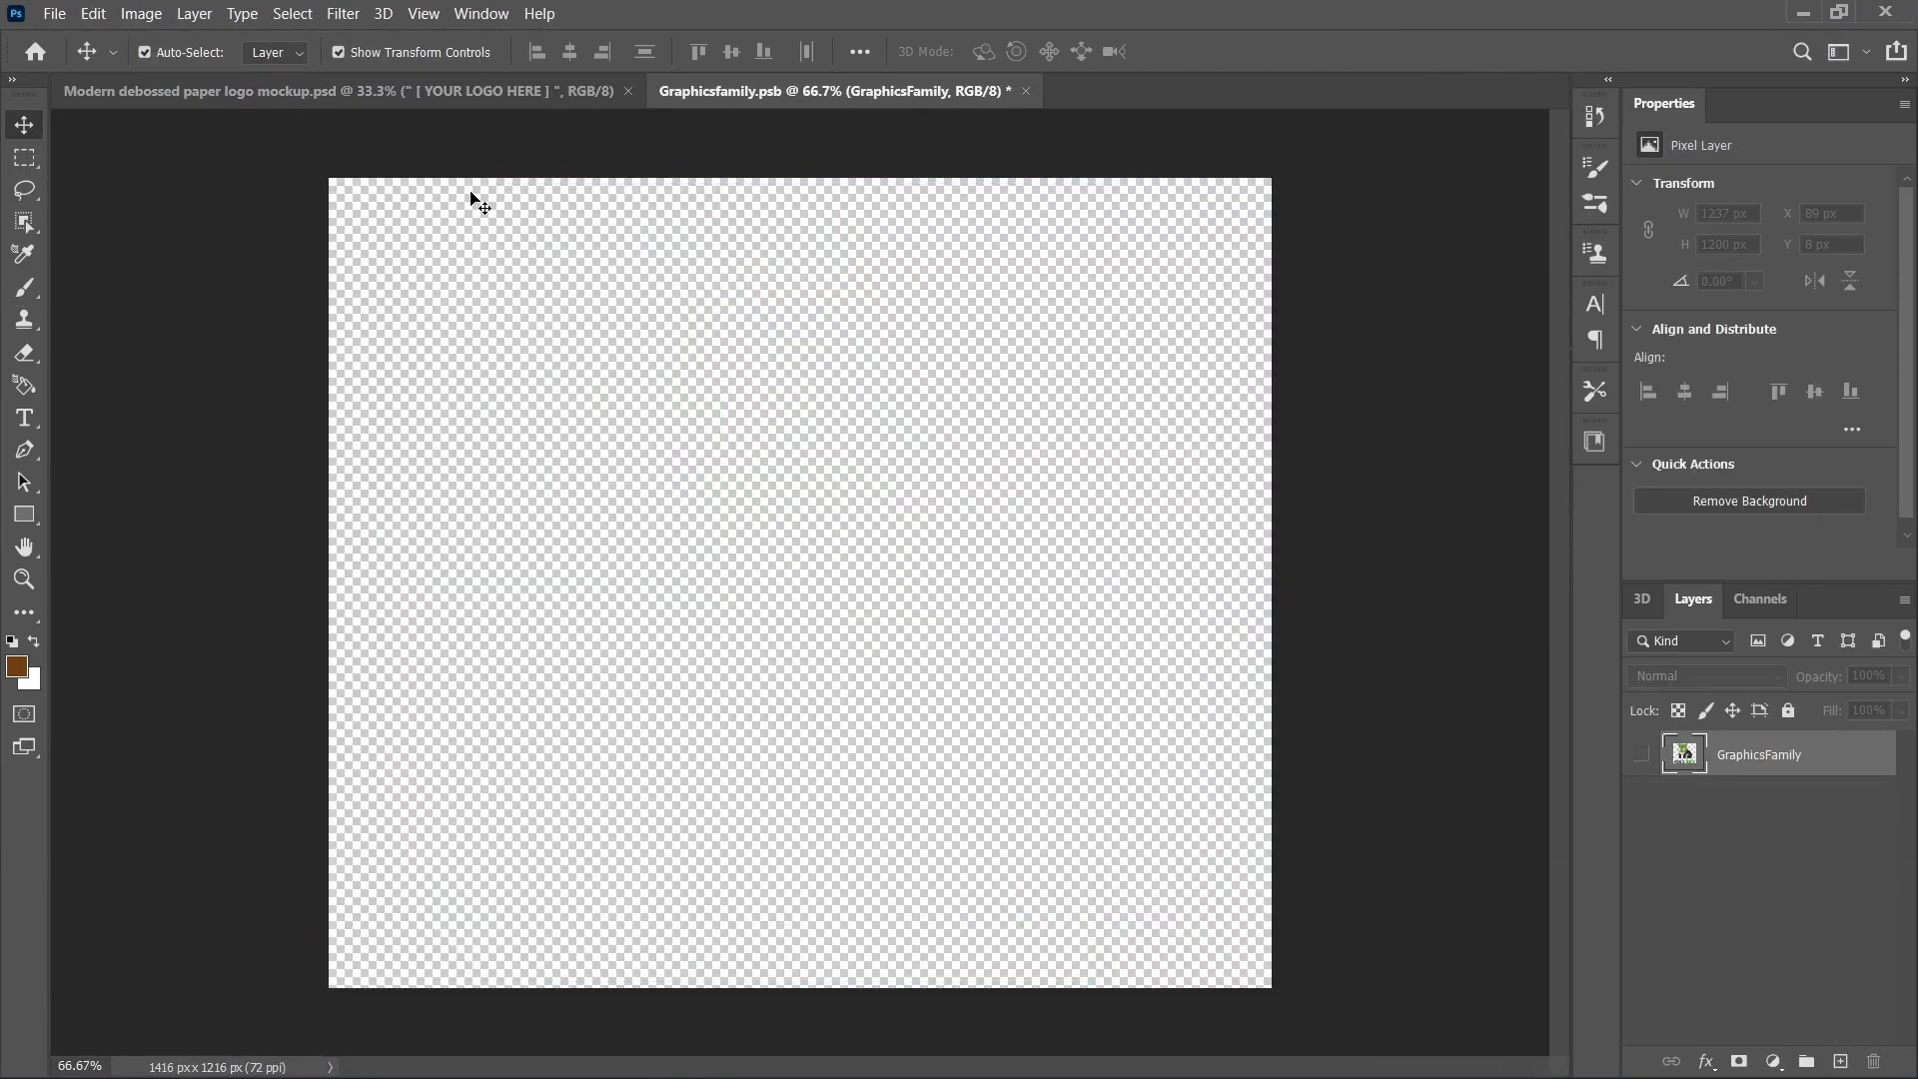
Place the monogram image 7 from the logo new folder as an embedded object and scale it to about 178%.
click(45, 17)
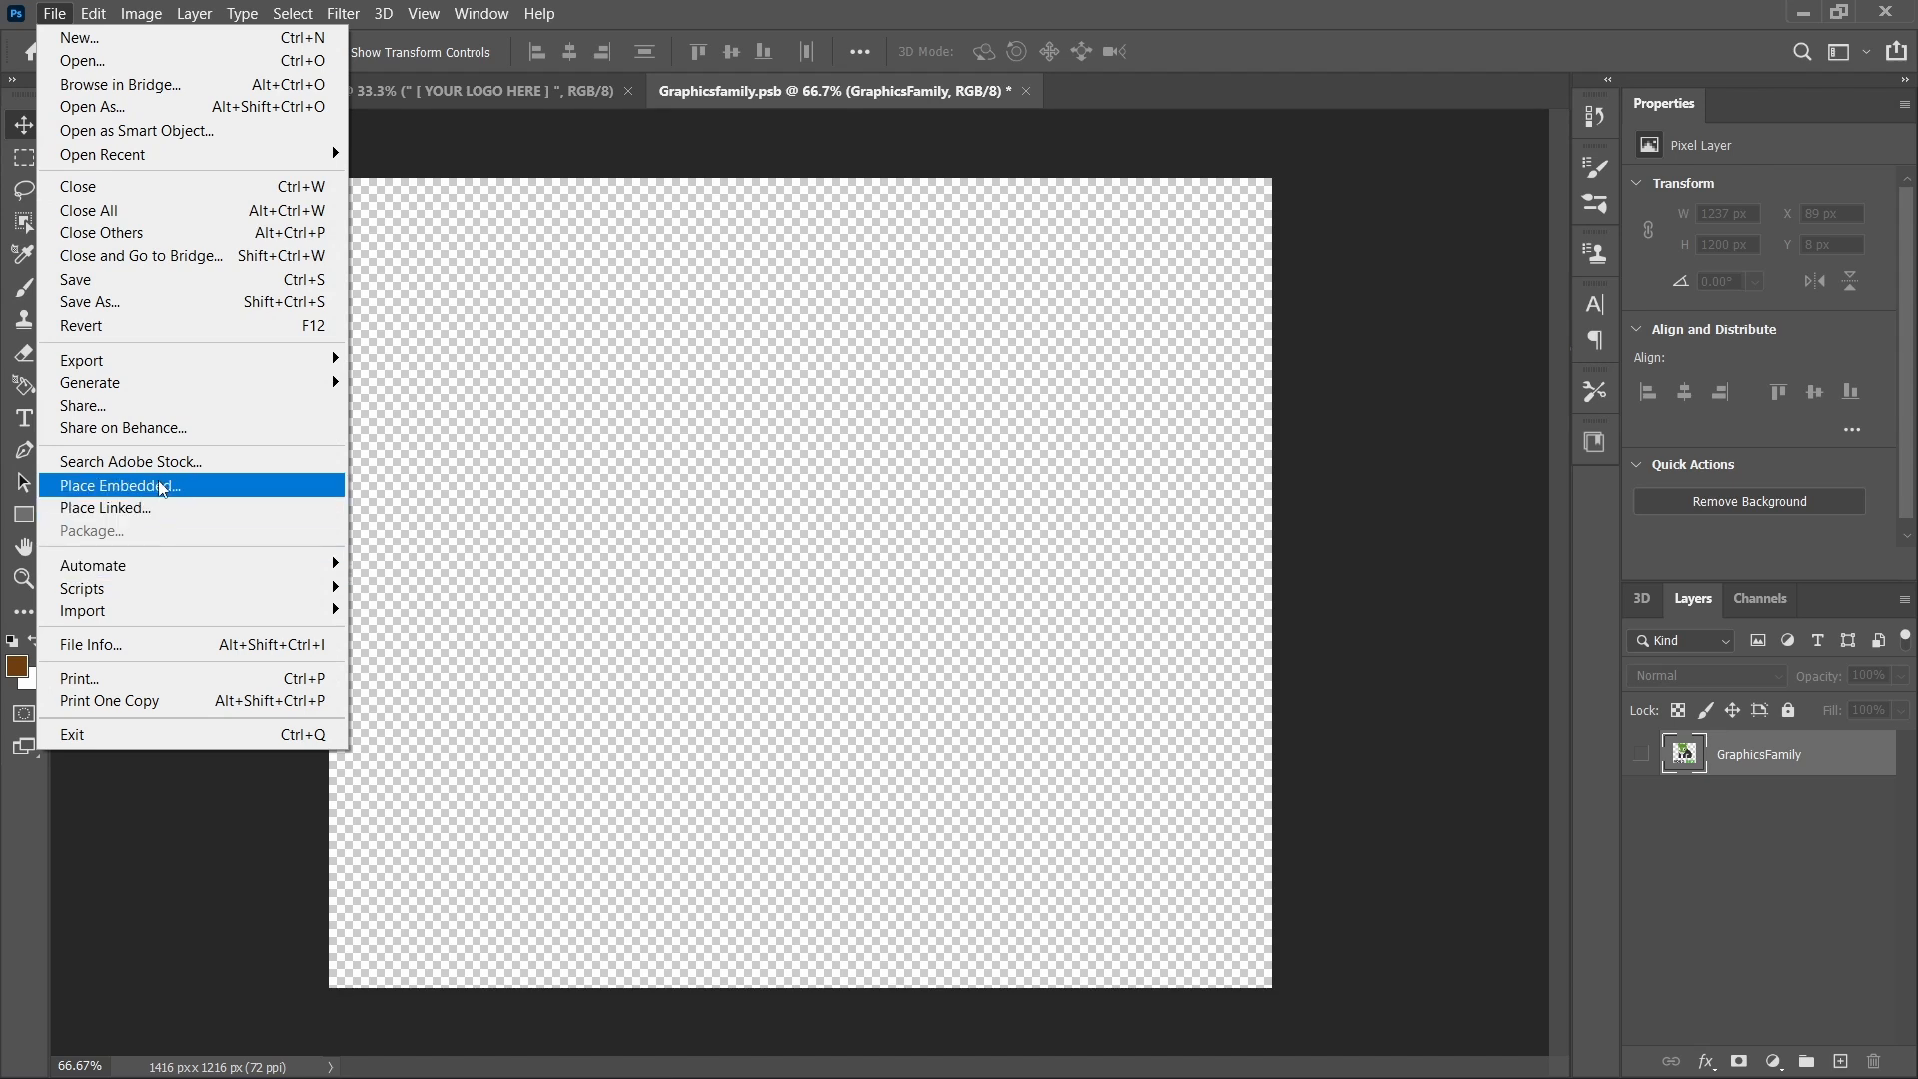
click(157, 486)
scroll(514, 413, down, 3)
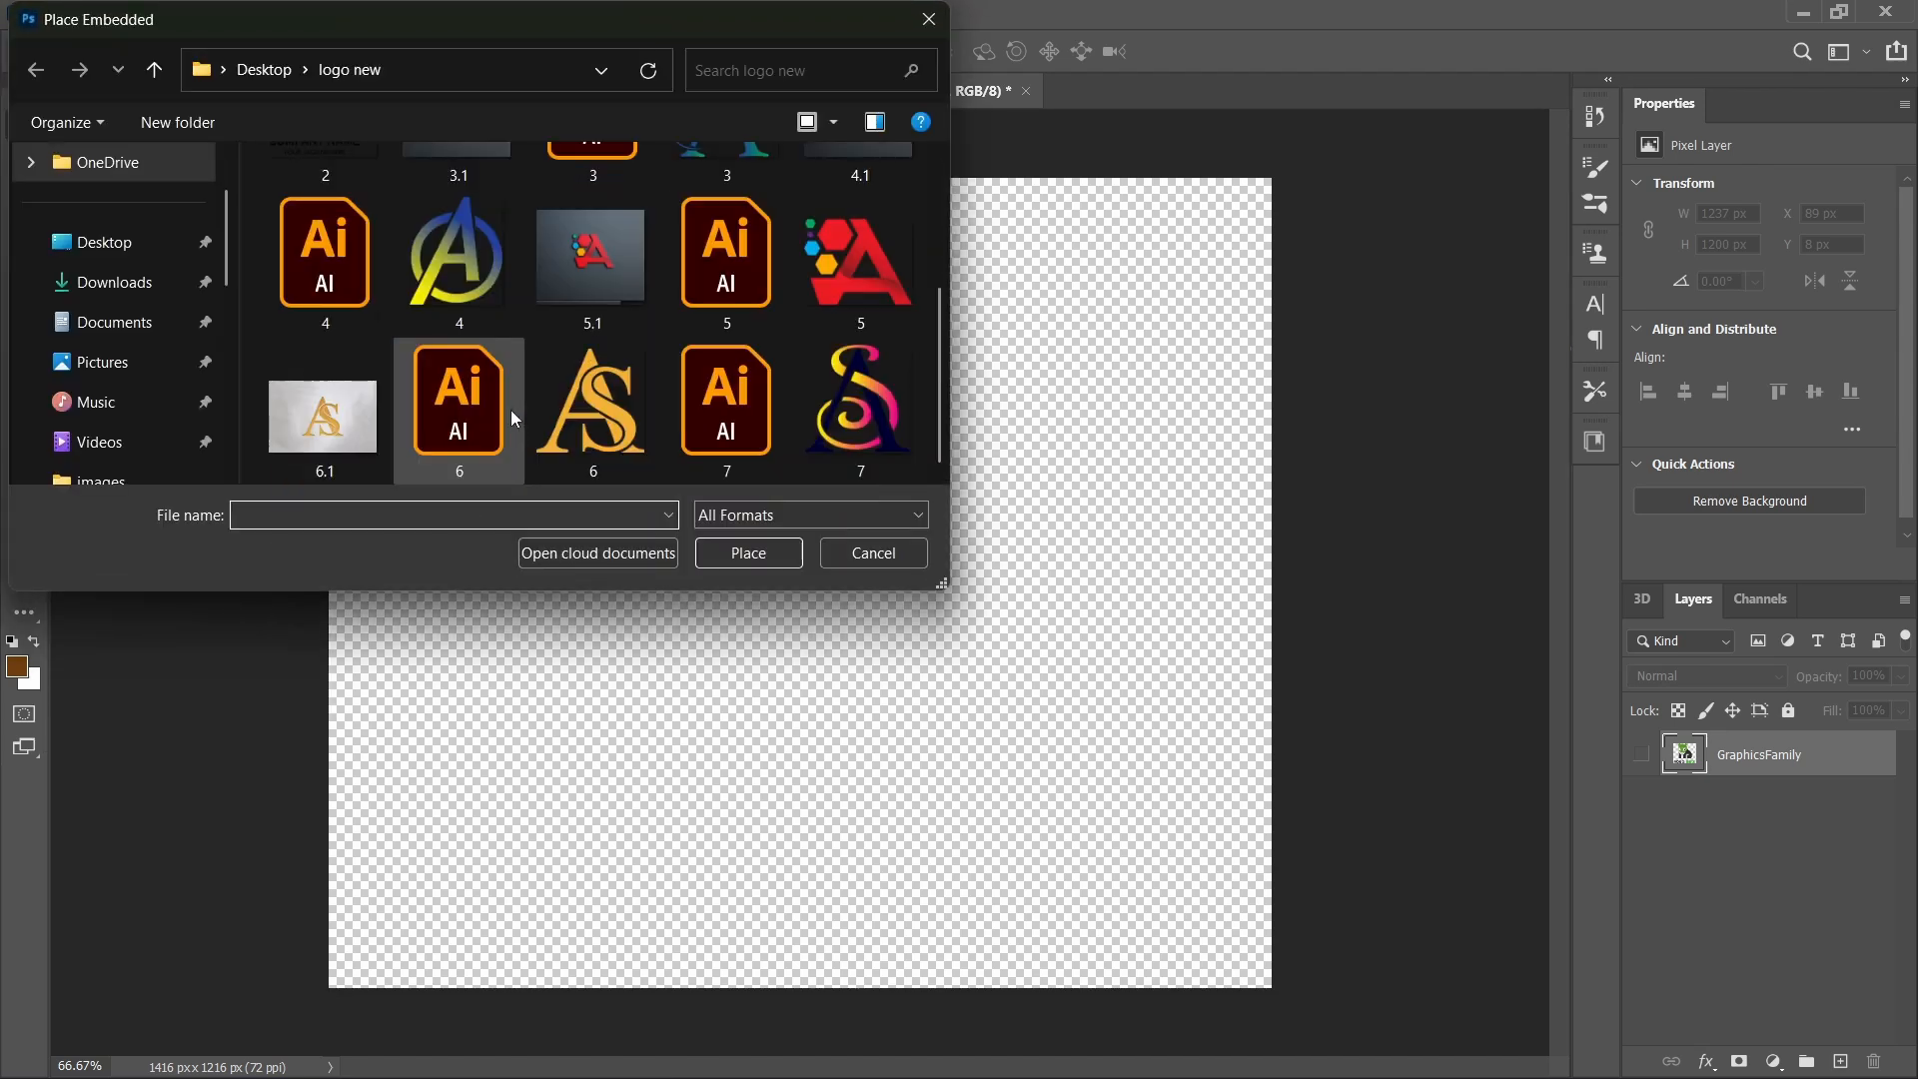
click(858, 412)
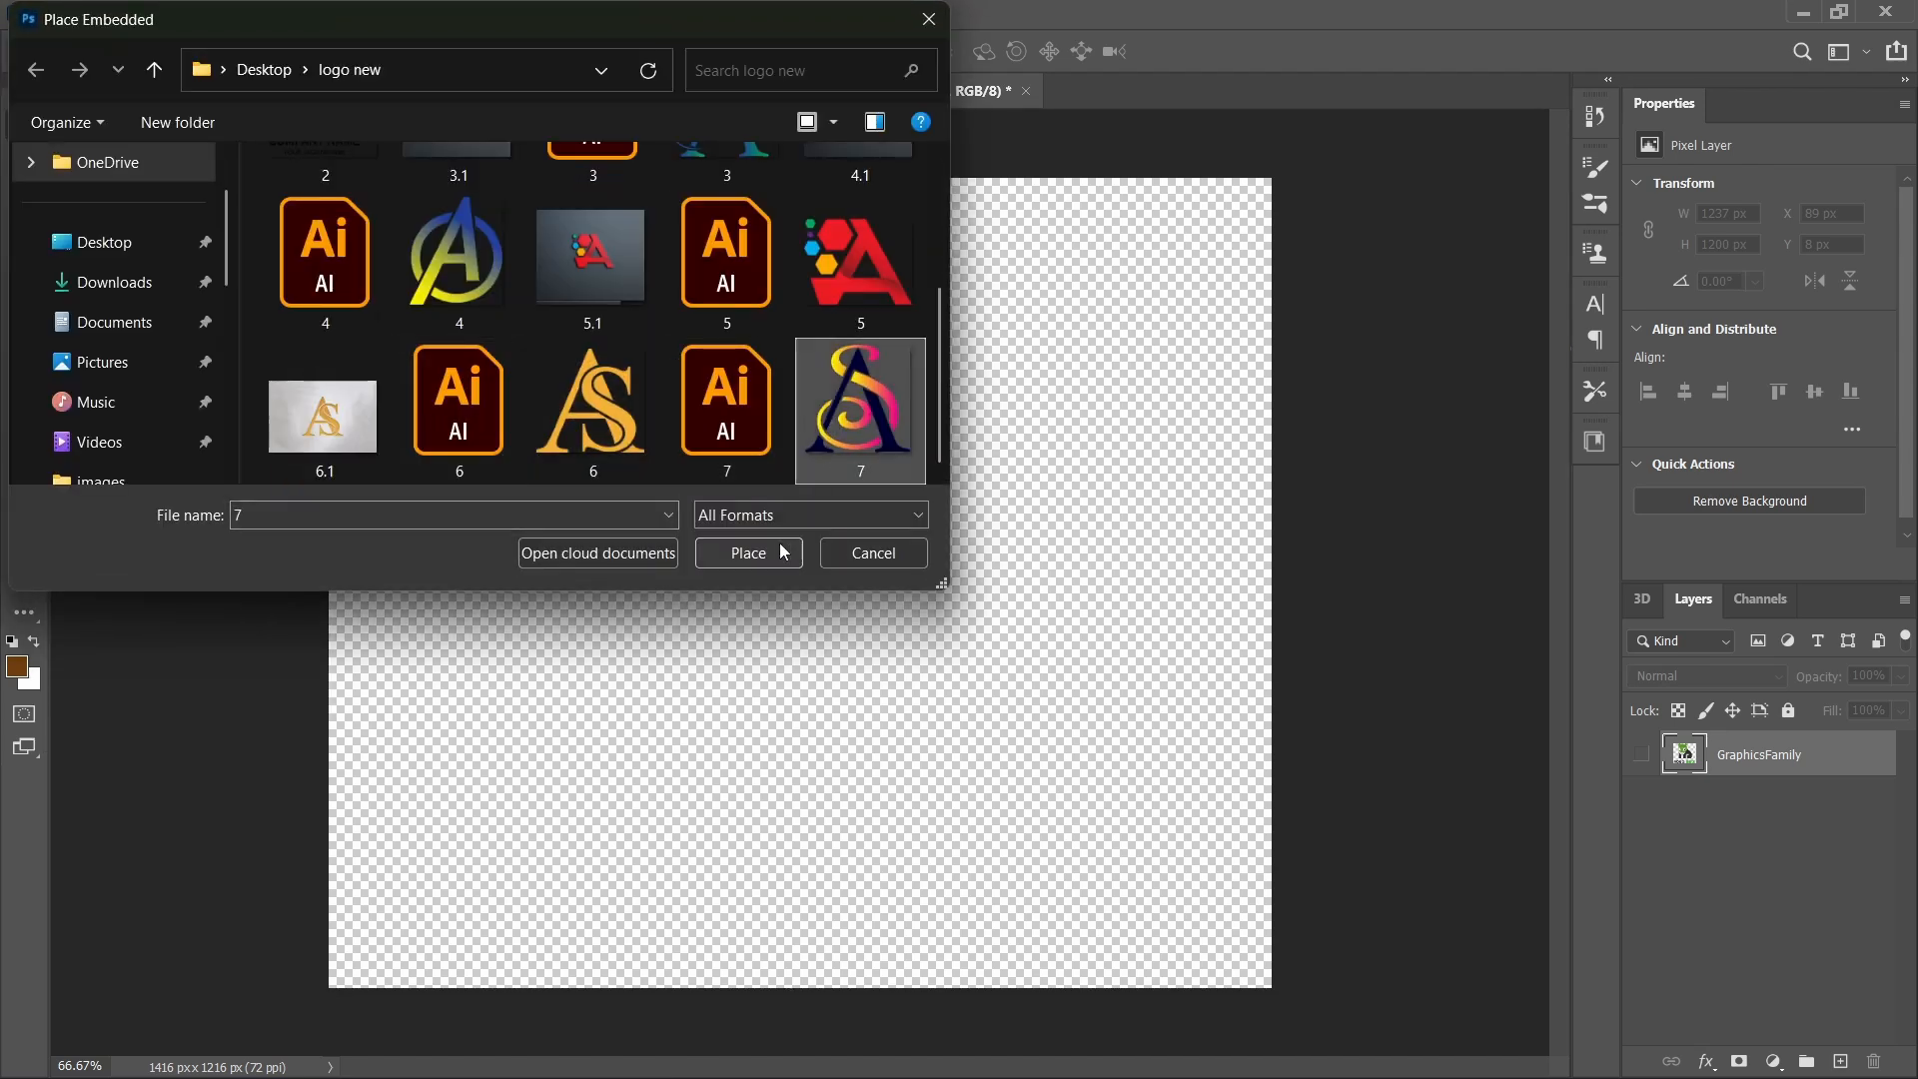
click(779, 552)
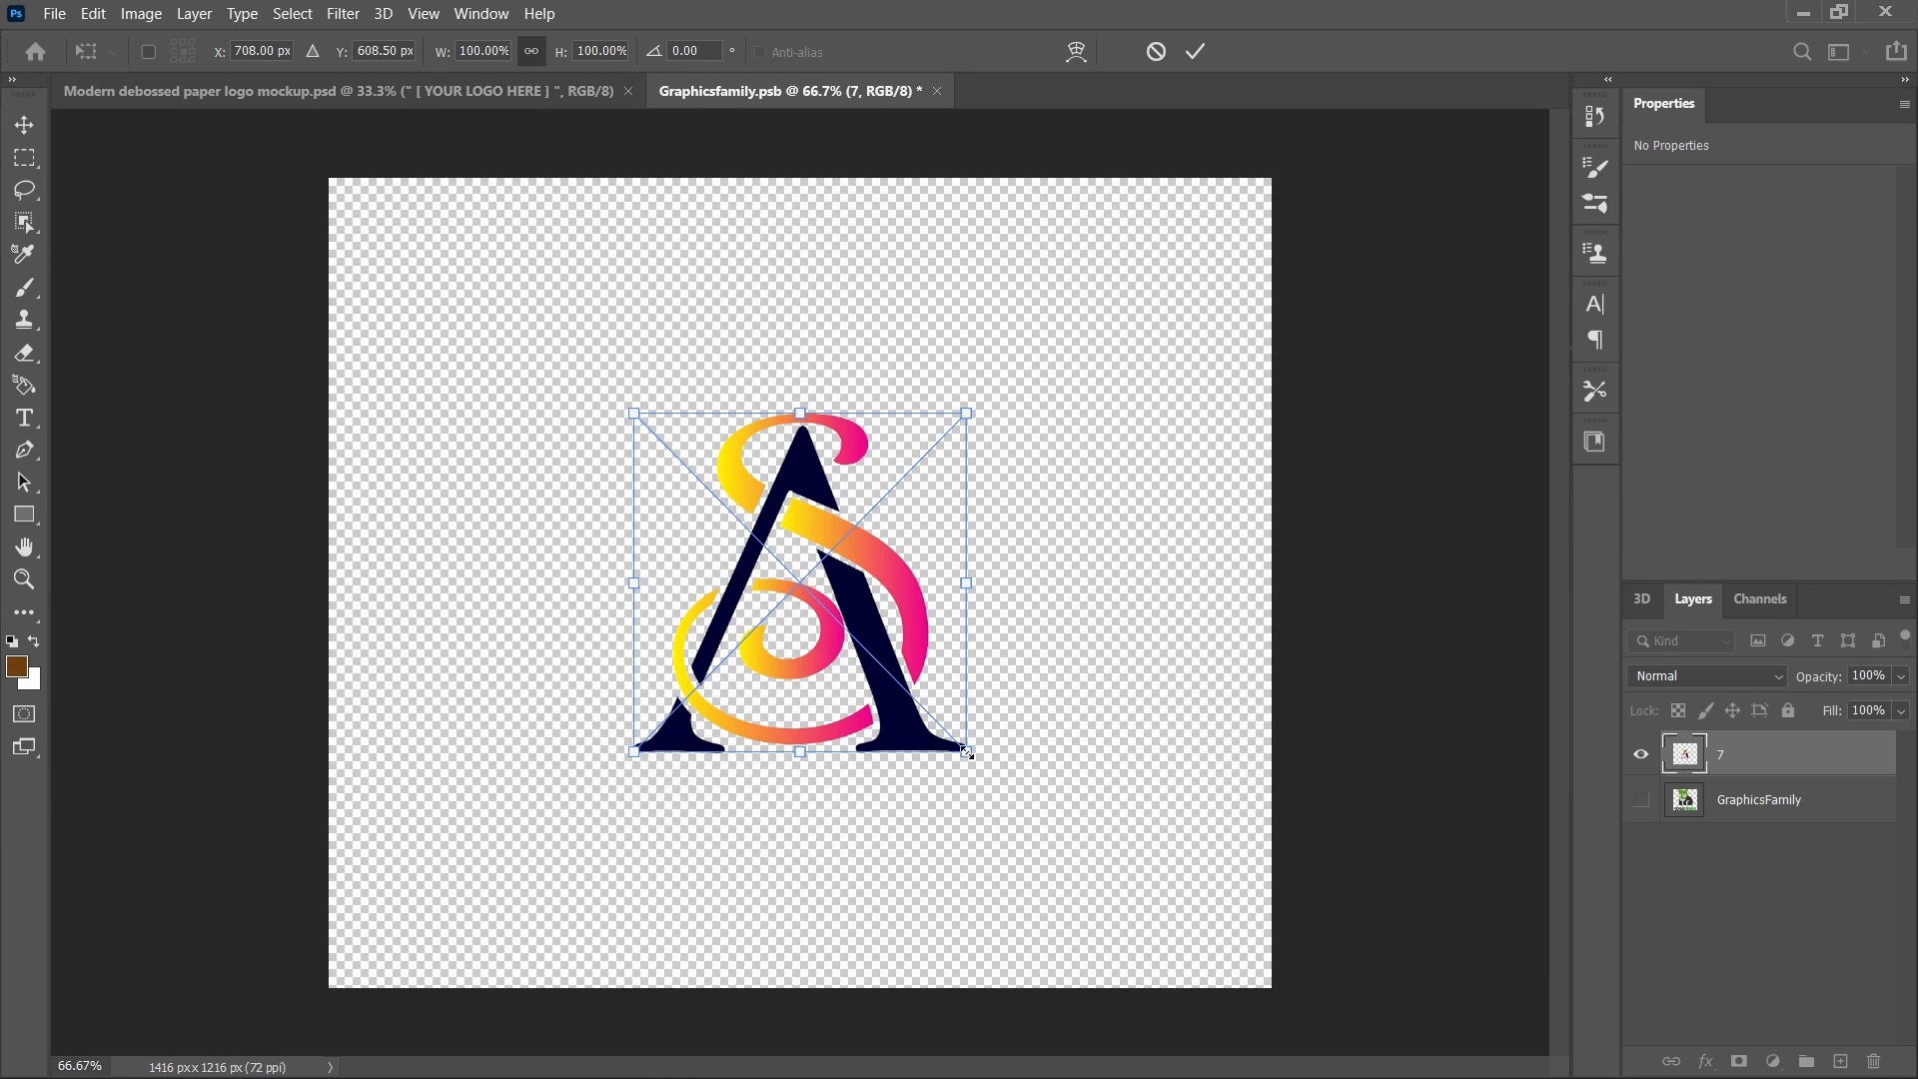
drag(967, 752, 1097, 886)
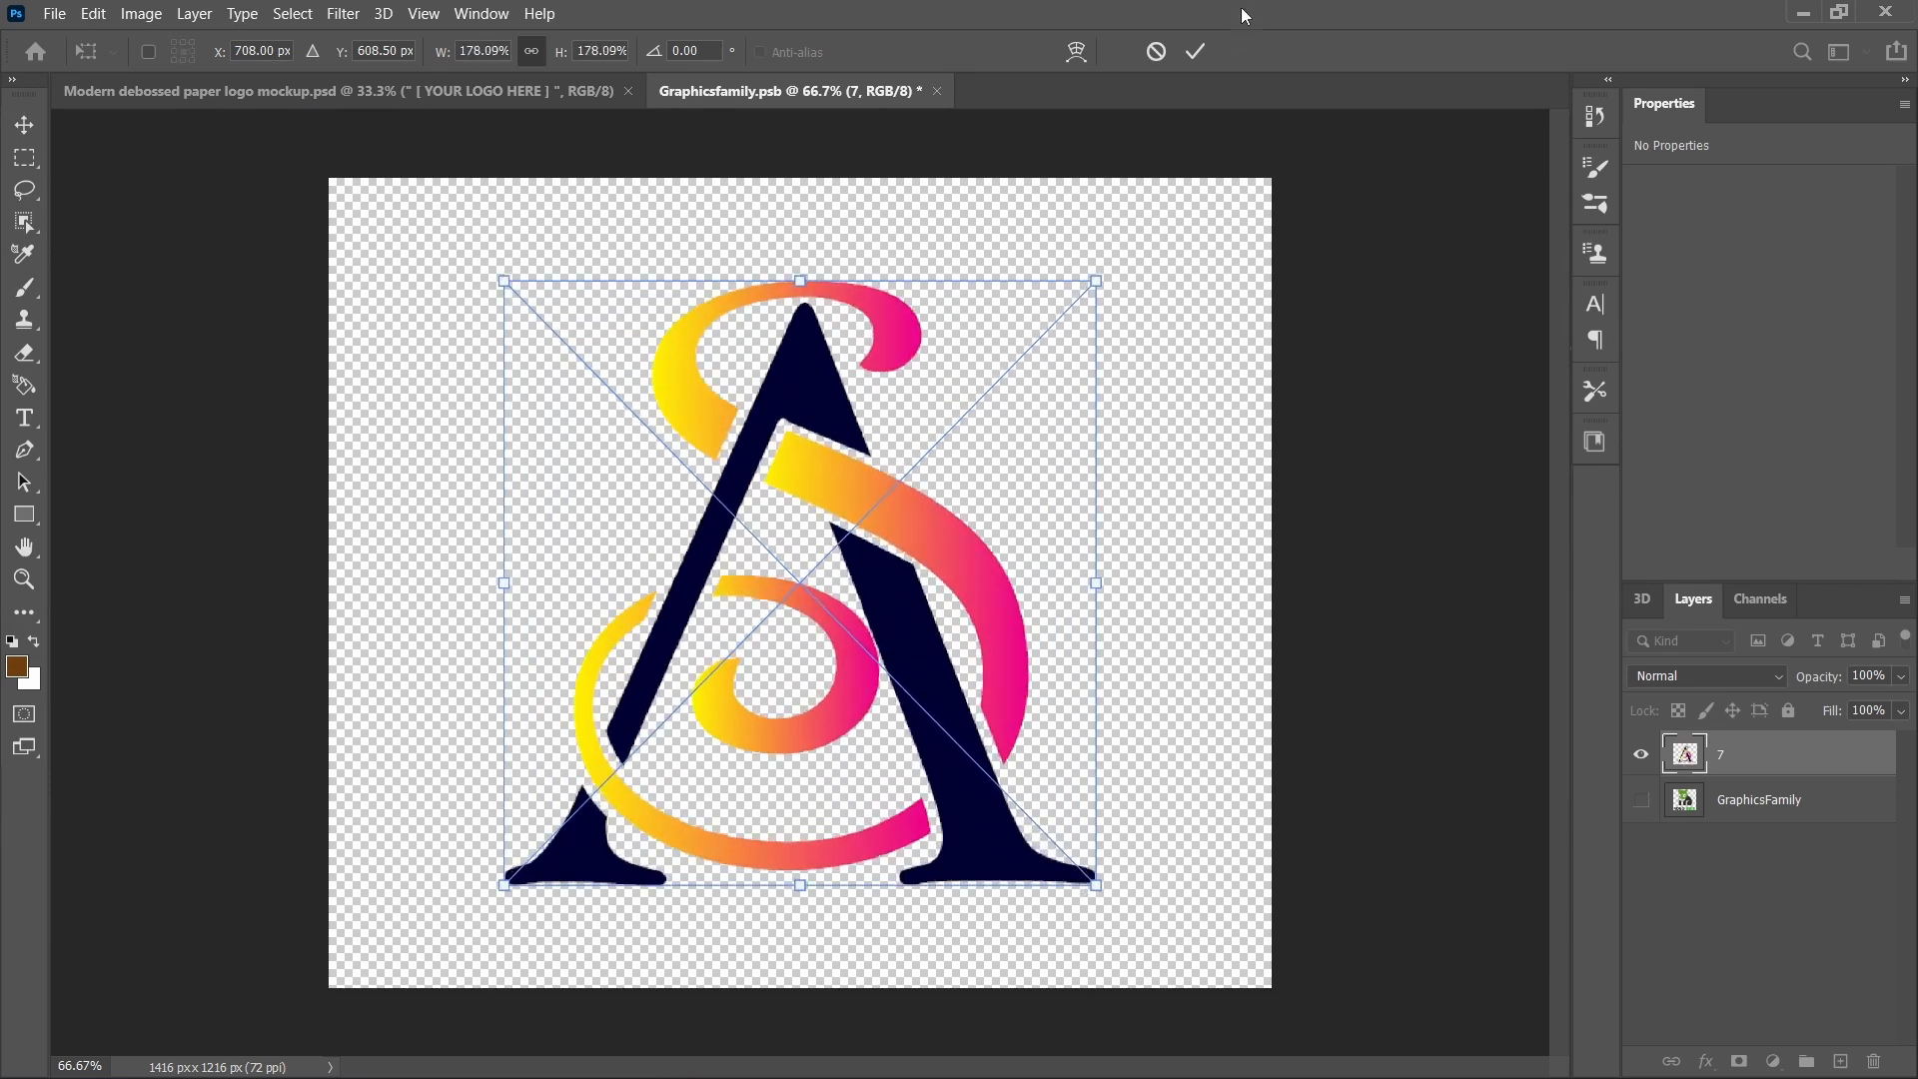
click(1196, 51)
Close the smart object document with its changes saved, and deselect the logo layer in the mockup.
click(935, 91)
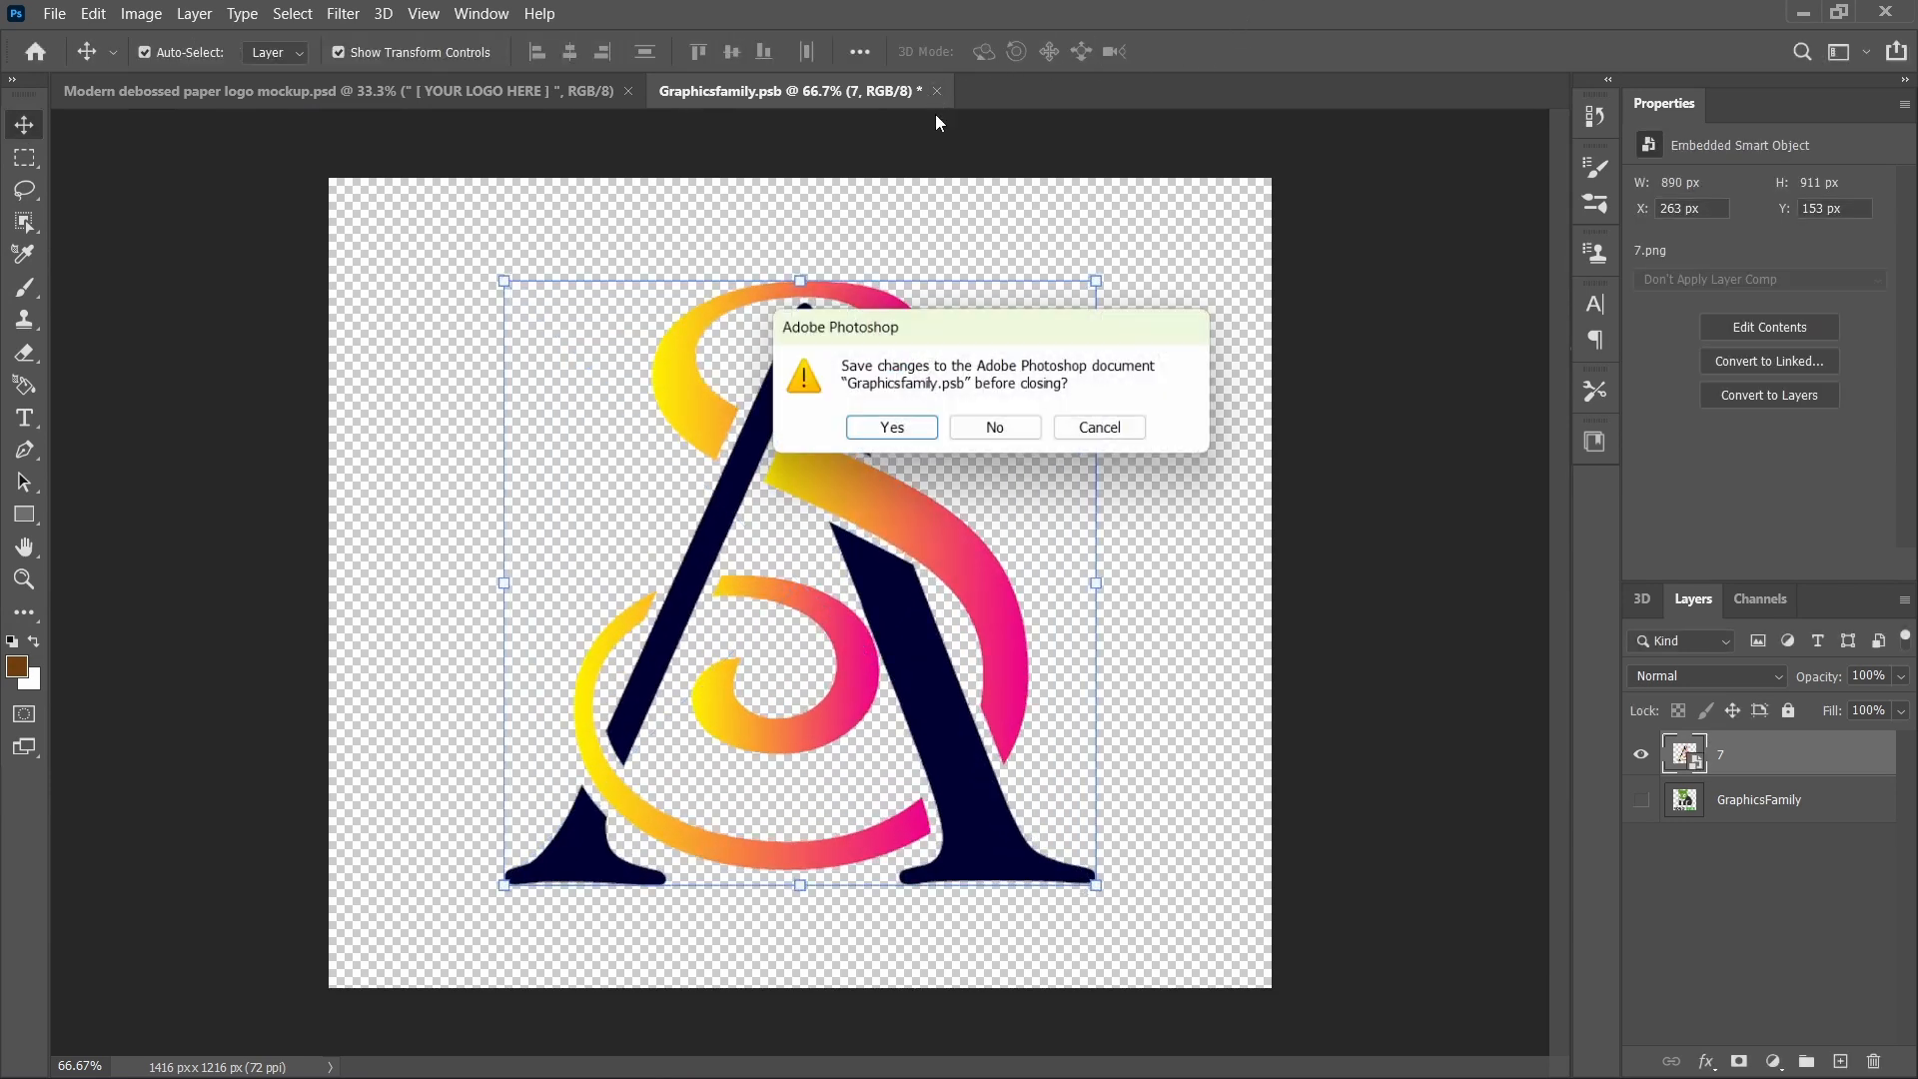
click(896, 424)
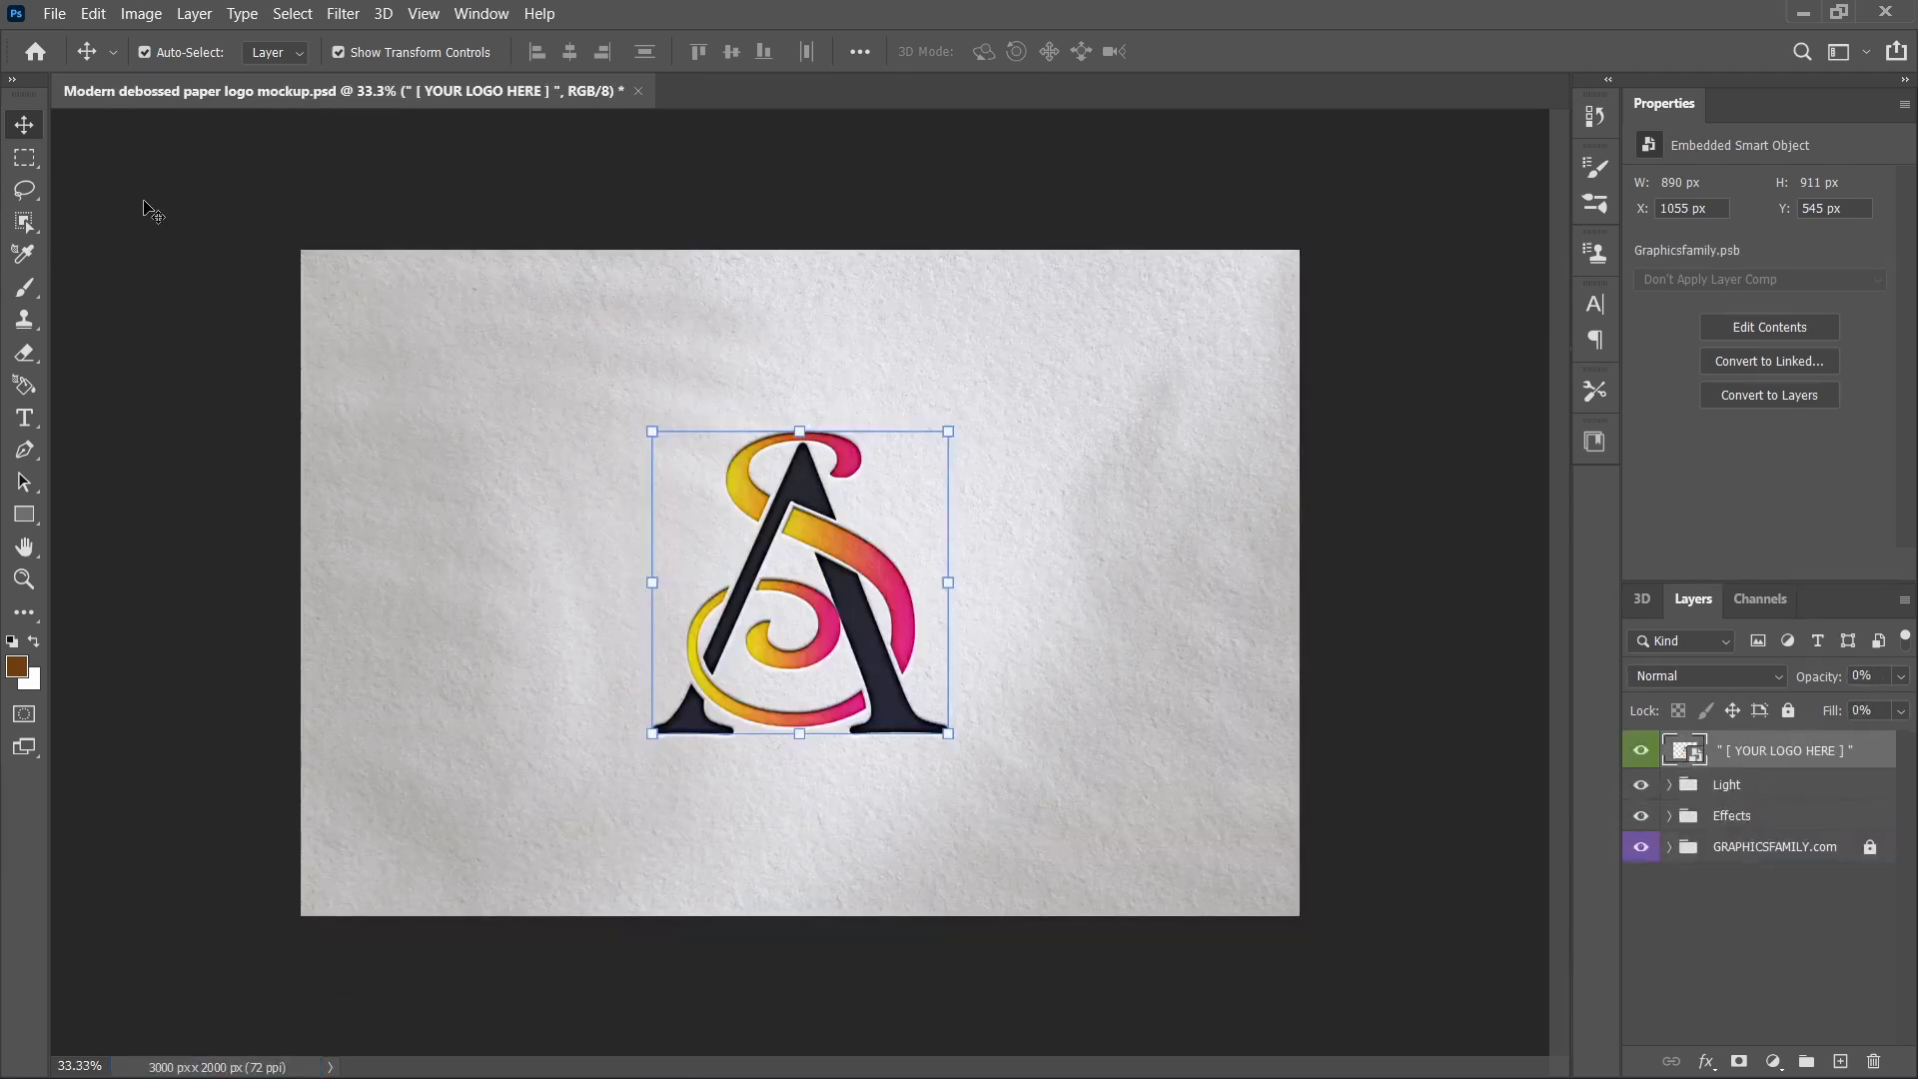
click(150, 210)
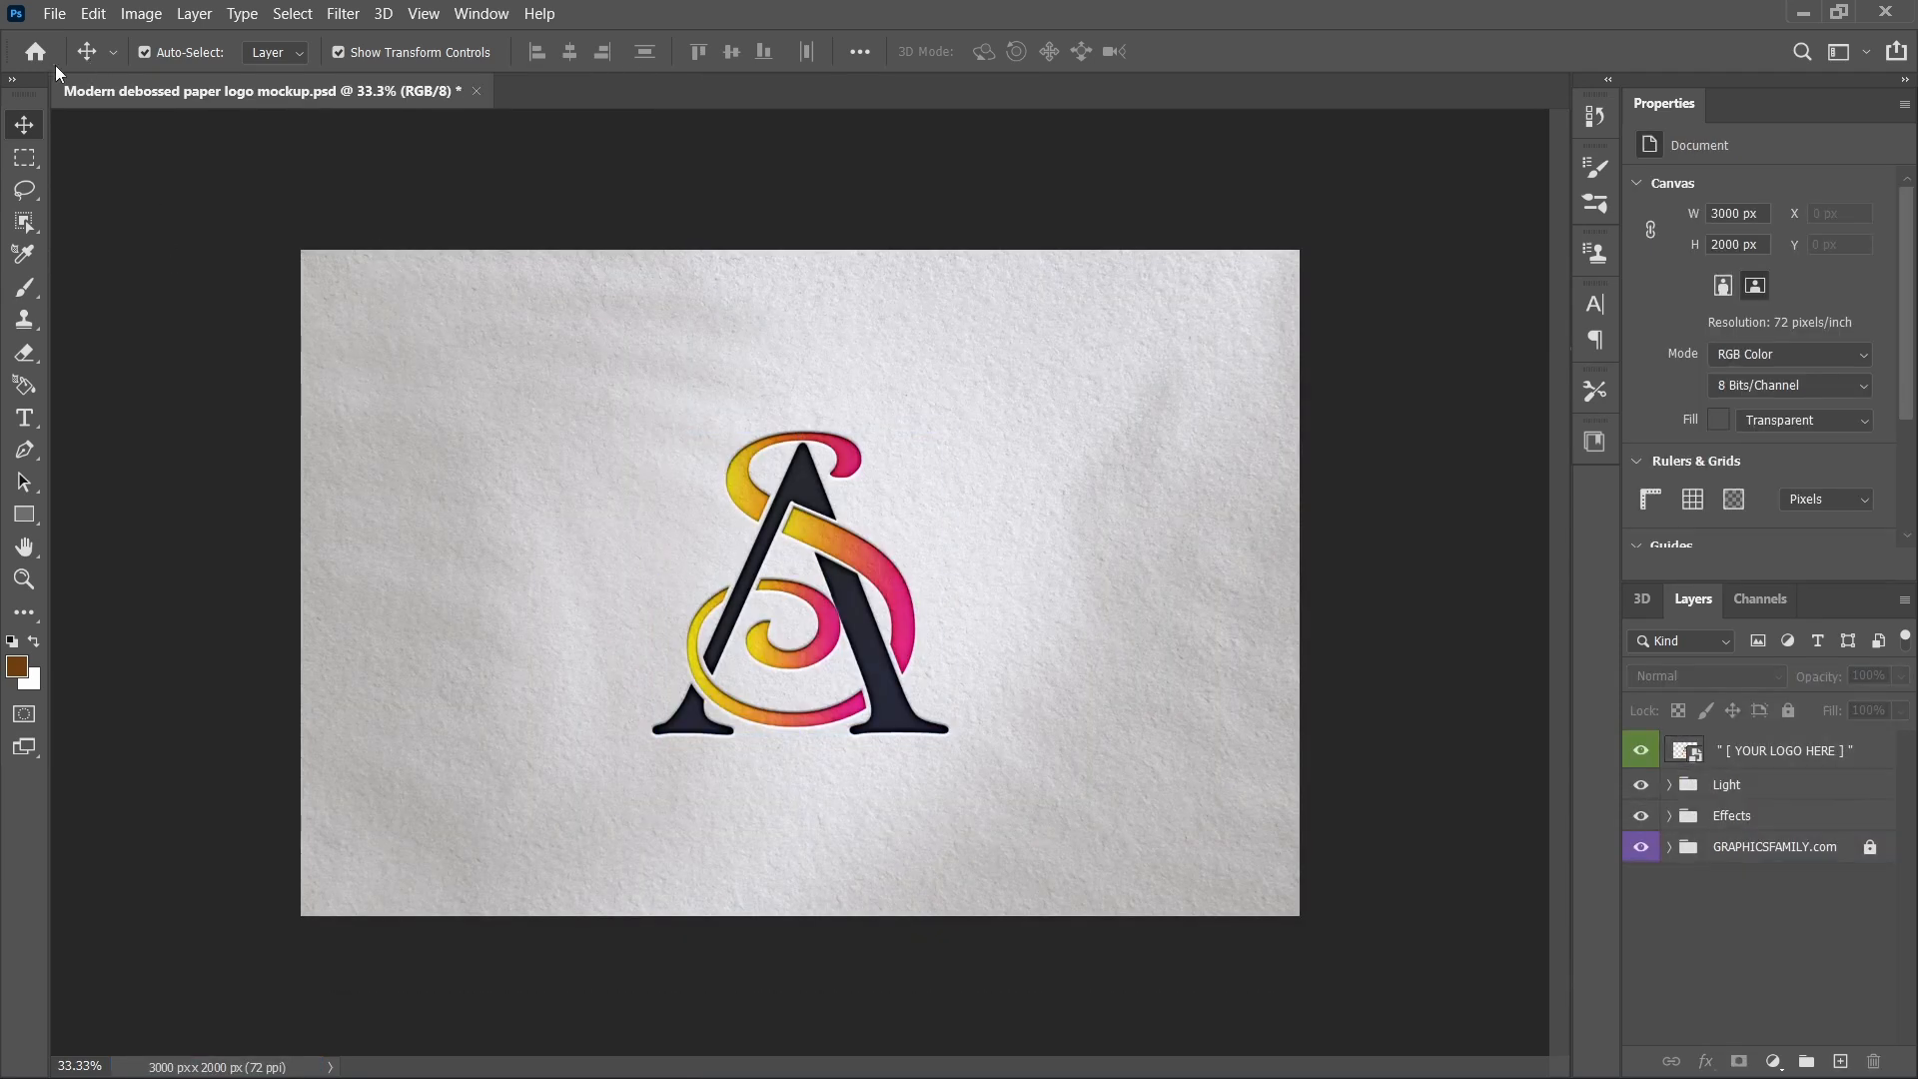
Export the finished logo mockup as a PNG.
click(55, 13)
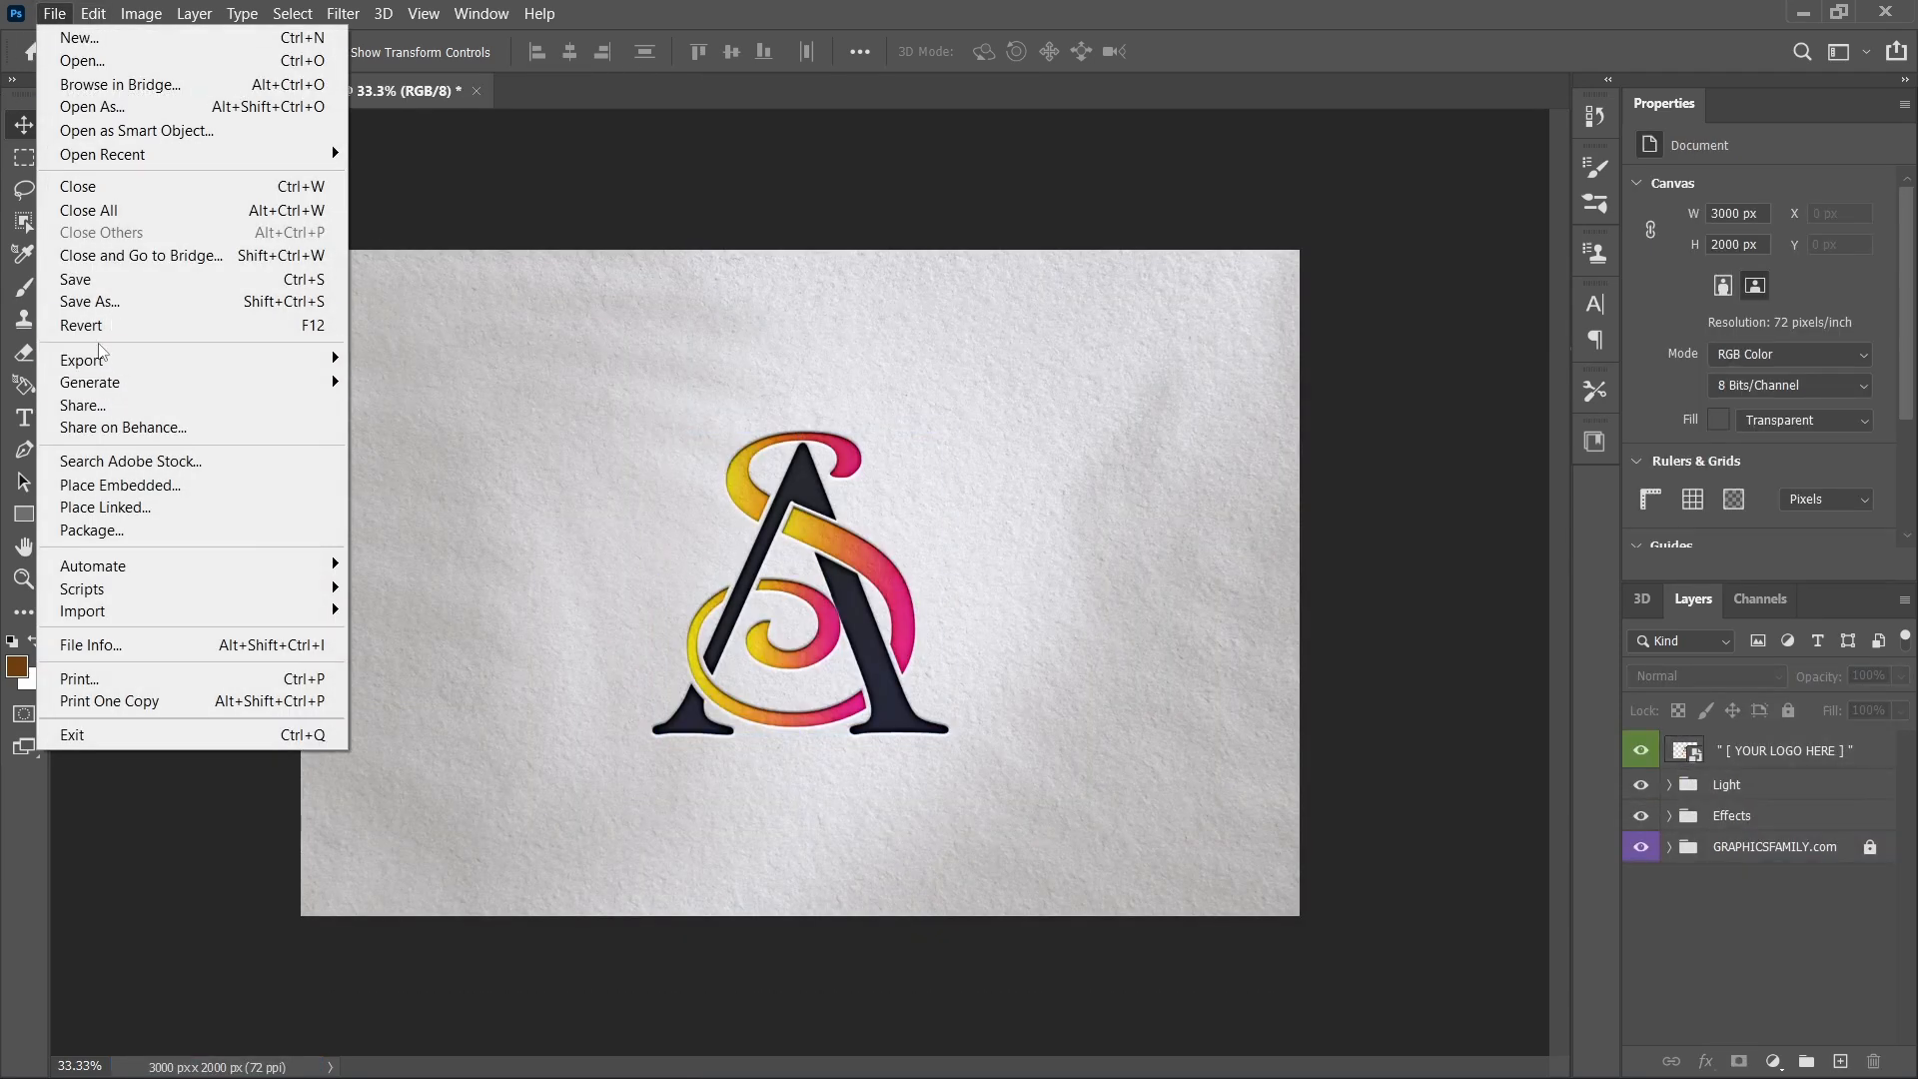
mouse_move(108, 368)
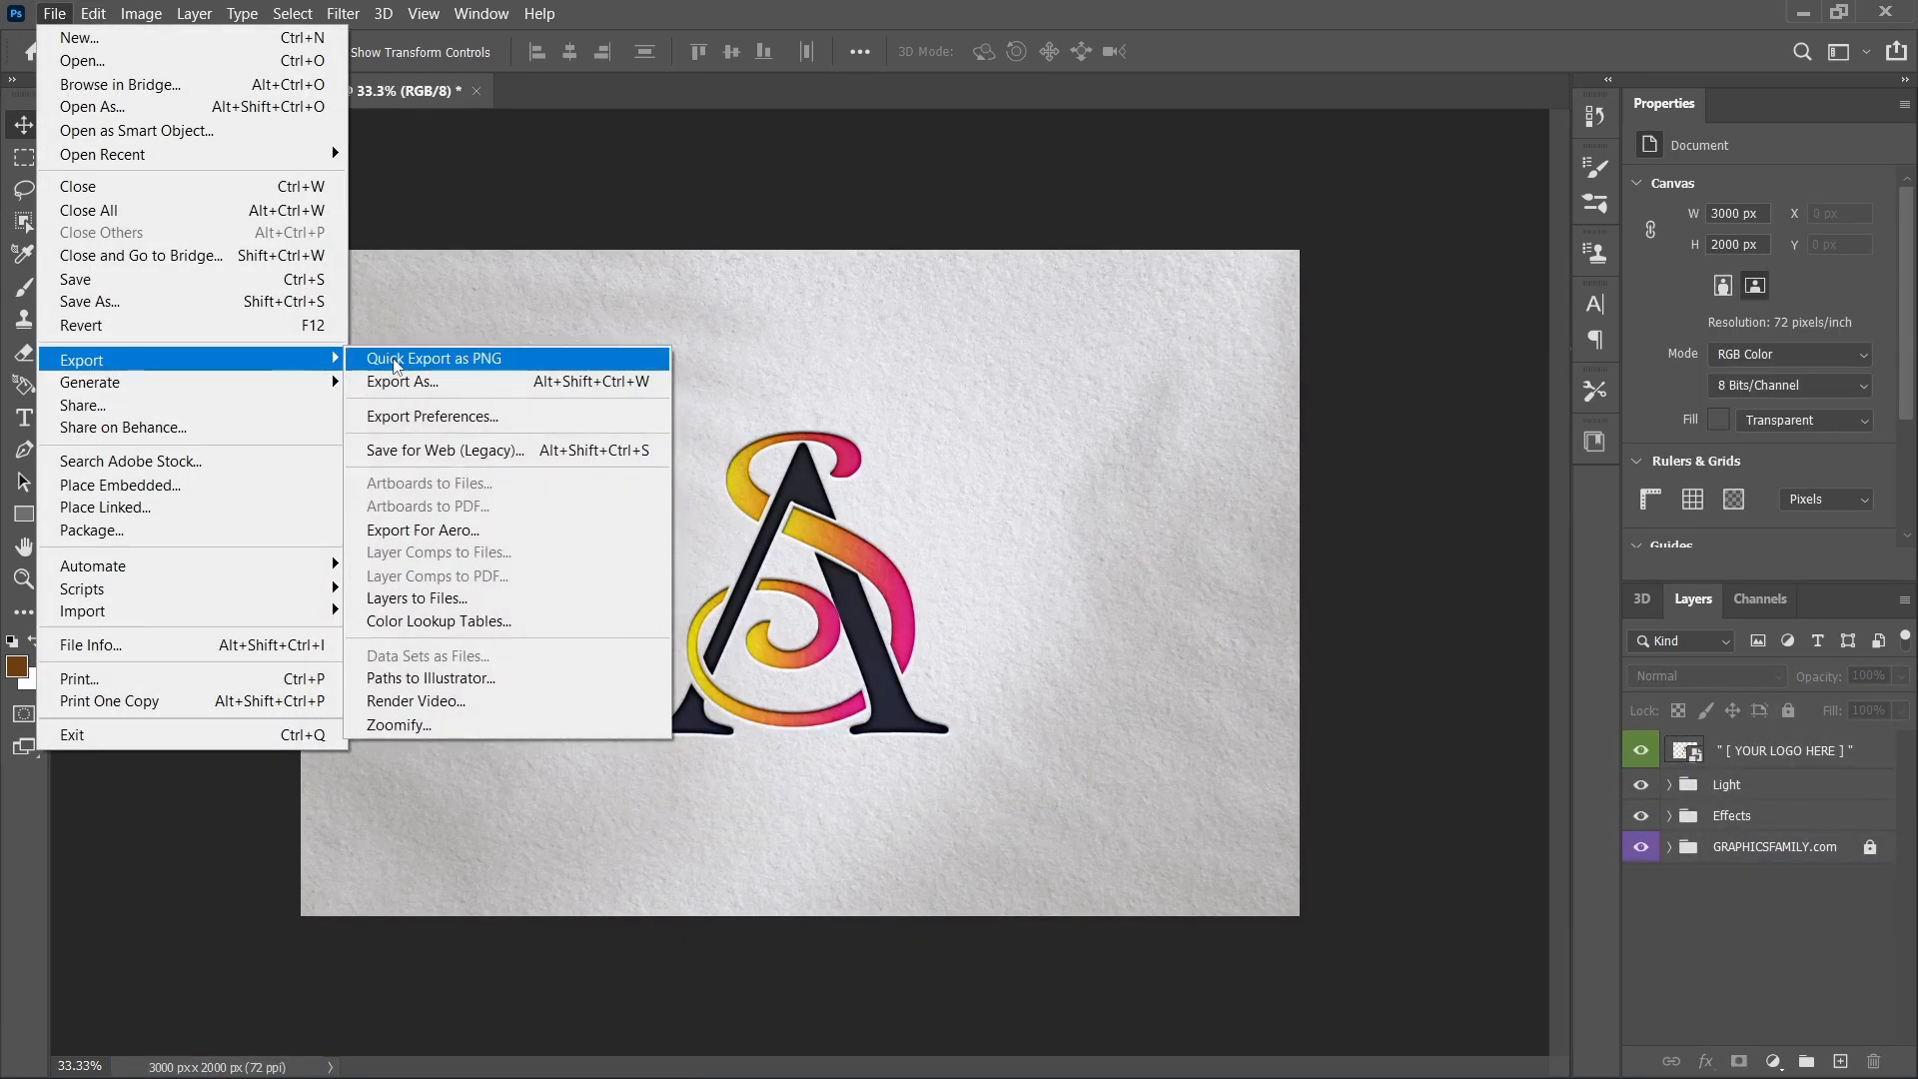